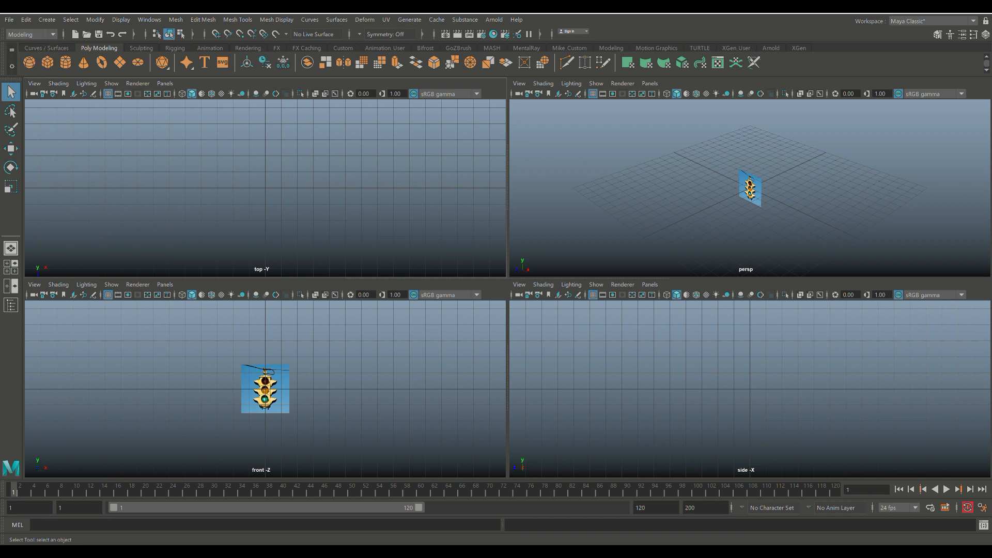
{"action": "right_click", "coordinate": [427, 201]}
{"action": "scroll", "coordinate": [265, 187], "scroll_direction": "up", "scroll_amount": 2}
{"action": "scroll", "coordinate": [265, 187], "scroll_direction": "down", "scroll_amount": 2}
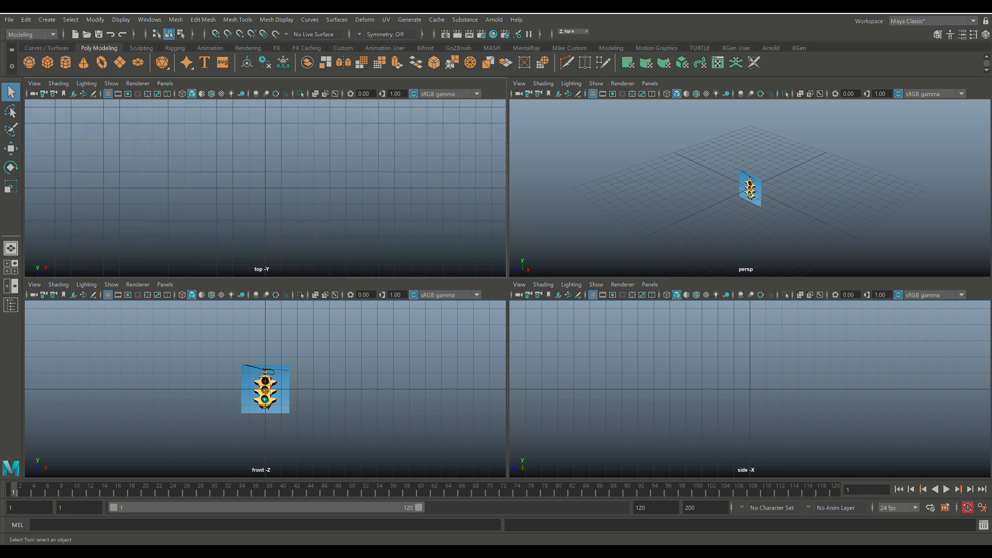
{"action": "scroll", "coordinate": [265, 188], "scroll_direction": "up", "scroll_amount": 2}
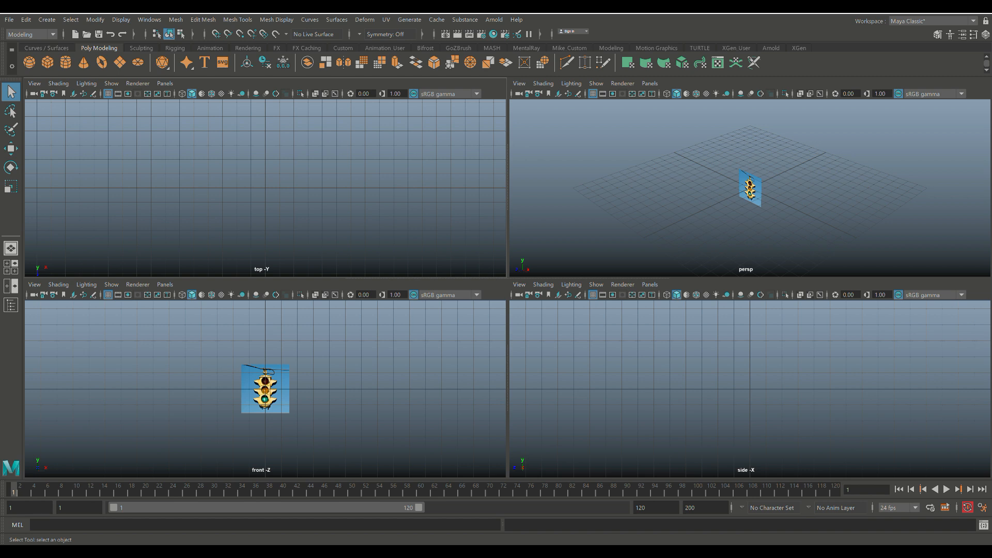
Step: Examine the traffic light reference image up close and from different angles in the perspective view
{"action": "key", "text": "space"}
{"action": "scroll", "coordinate": [508, 288], "scroll_direction": "up", "scroll_amount": 5}
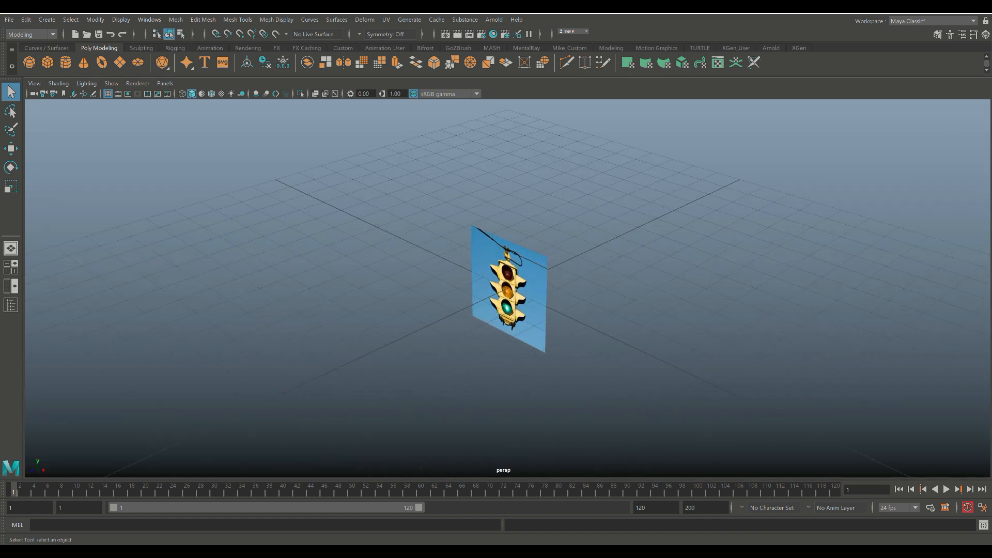
{"action": "left_click_drag", "start_coordinate": [485, 297], "coordinate": [502, 265], "text": "alt"}
{"action": "scroll", "coordinate": [502, 266], "scroll_direction": "up", "scroll_amount": 3}
{"action": "scroll", "coordinate": [502, 266], "scroll_direction": "up", "scroll_amount": 4}
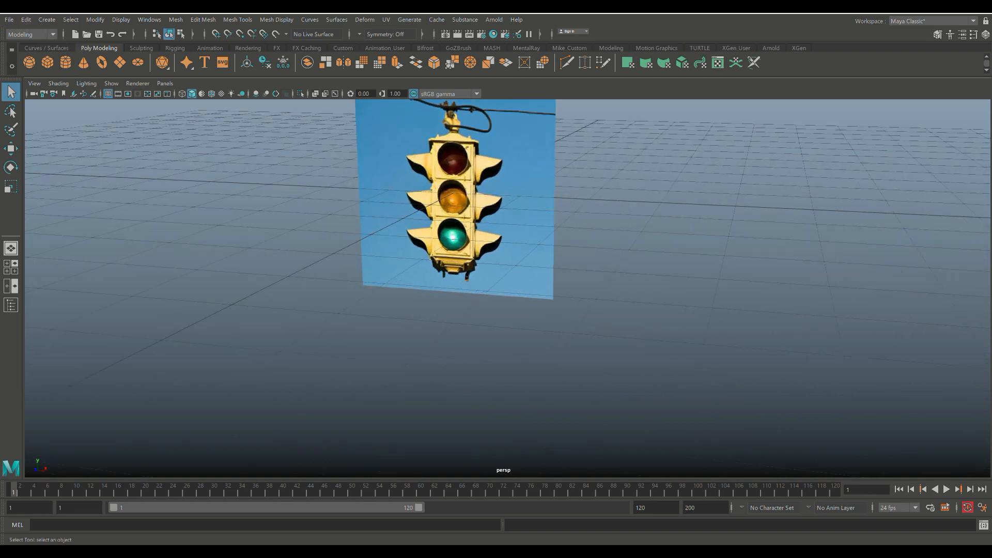
{"action": "scroll", "coordinate": [503, 265], "scroll_direction": "down", "scroll_amount": 2}
{"action": "middle_click_drag", "start_coordinate": [503, 266], "coordinate": [504, 302], "text": "alt"}
{"action": "scroll", "coordinate": [504, 302], "scroll_direction": "down", "scroll_amount": 1}
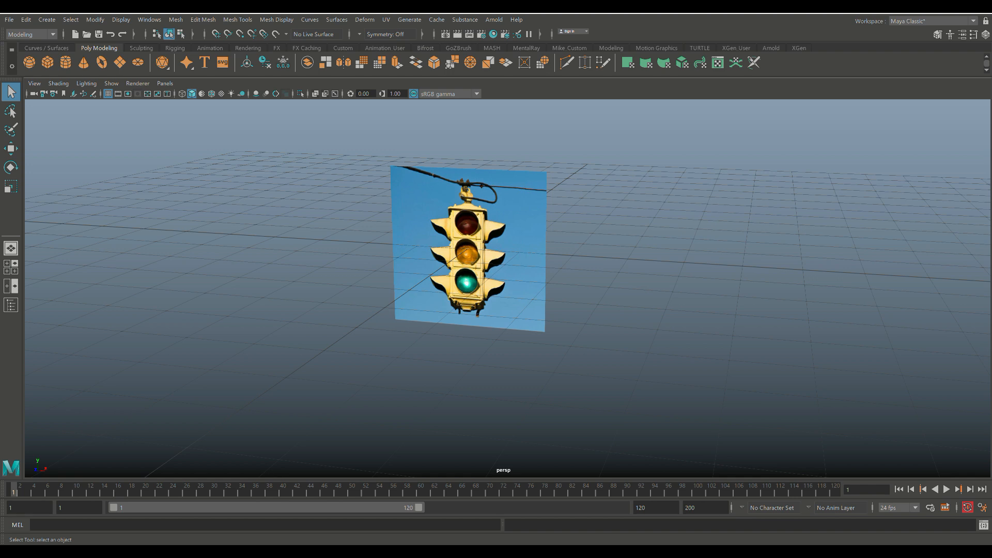
{"action": "left_click_drag", "start_coordinate": [465, 248], "coordinate": [526, 286], "text": "alt"}
{"action": "scroll", "coordinate": [507, 288], "scroll_direction": "up", "scroll_amount": 3}
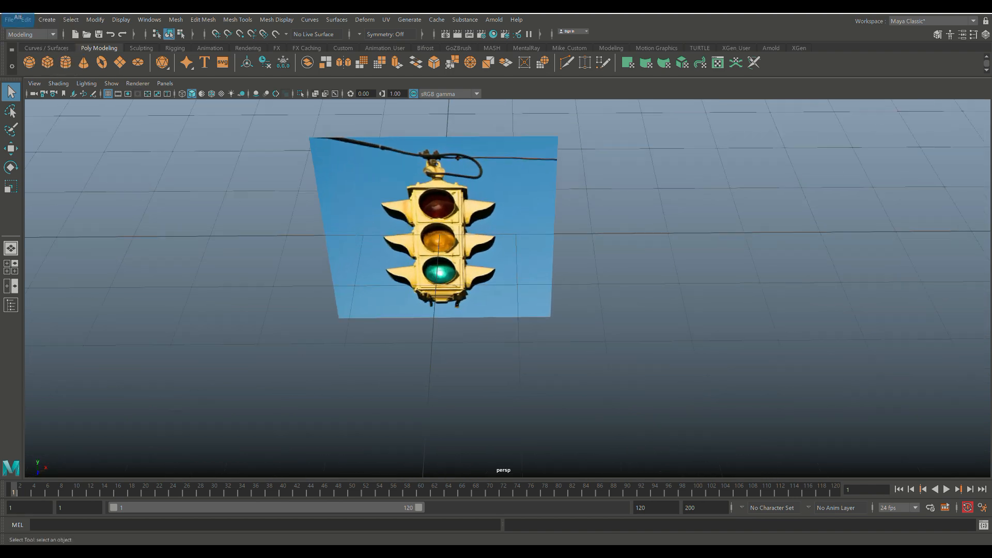
{"action": "scroll", "coordinate": [439, 238], "scroll_direction": "up", "scroll_amount": 5}
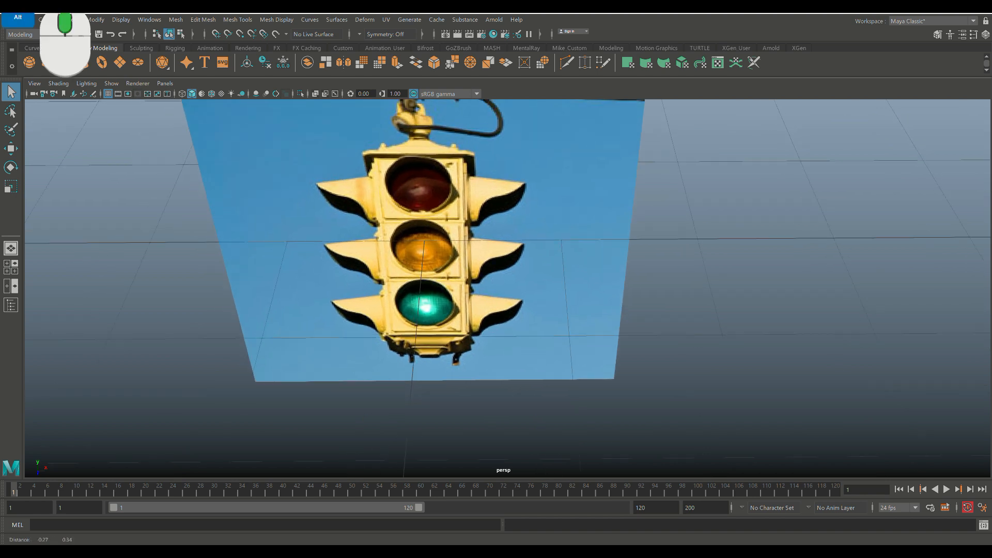
{"action": "middle_click_drag", "start_coordinate": [439, 237], "coordinate": [480, 262], "text": "alt"}
{"action": "left_click_drag", "start_coordinate": [481, 262], "coordinate": [490, 247], "text": "alt"}
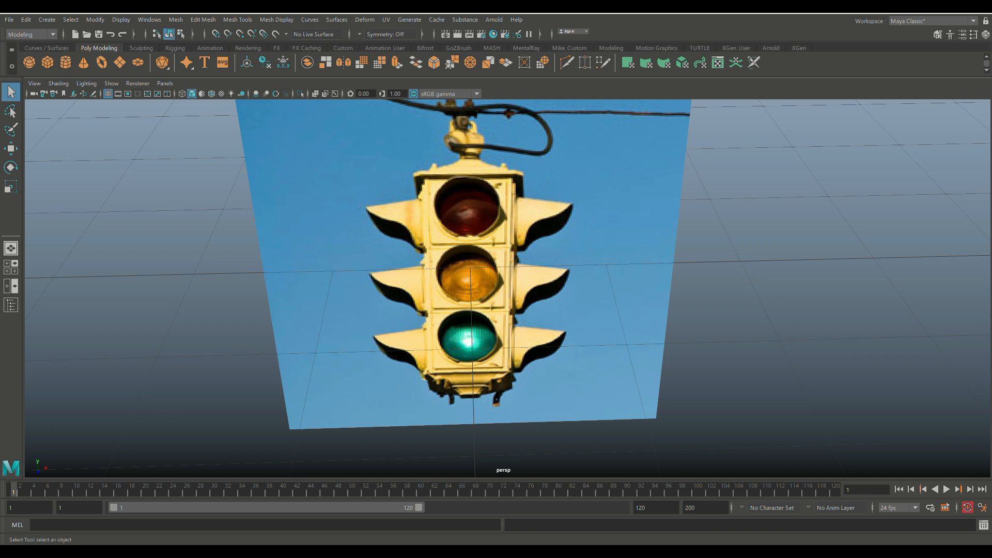
{"action": "scroll", "coordinate": [508, 287], "scroll_direction": "down", "scroll_amount": 10}
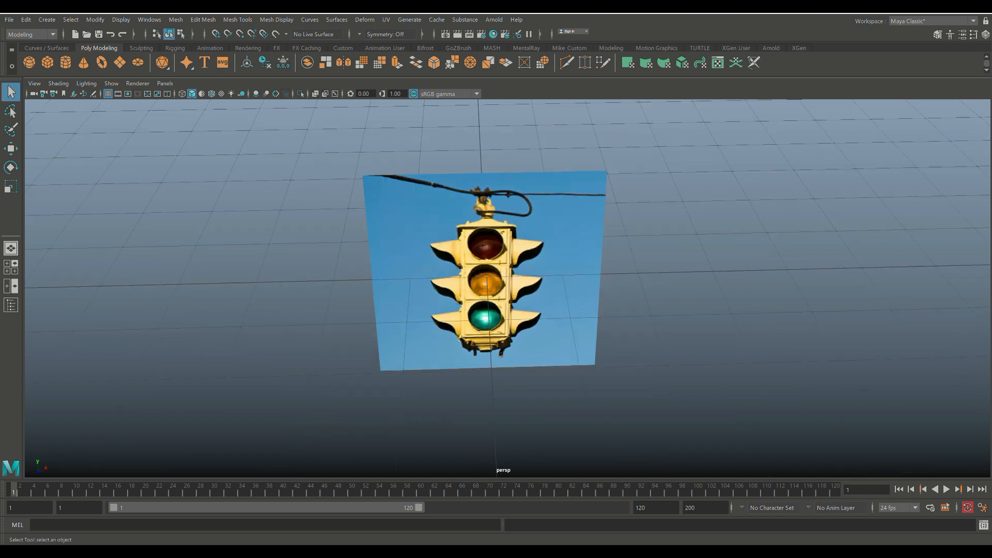
{"action": "middle_click_drag", "start_coordinate": [508, 288], "coordinate": [481, 253], "text": "alt"}
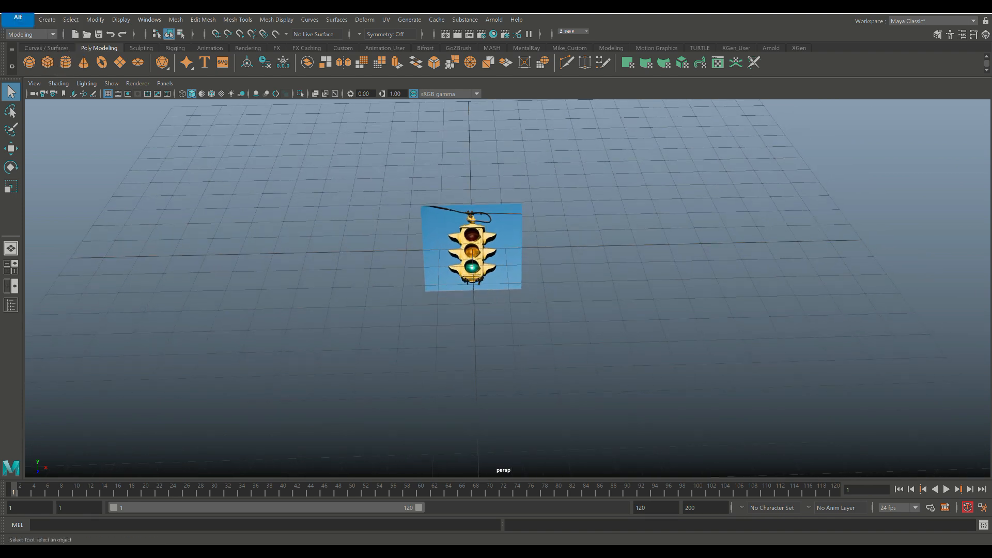
{"action": "left_click_drag", "start_coordinate": [482, 253], "coordinate": [476, 228], "text": "alt"}
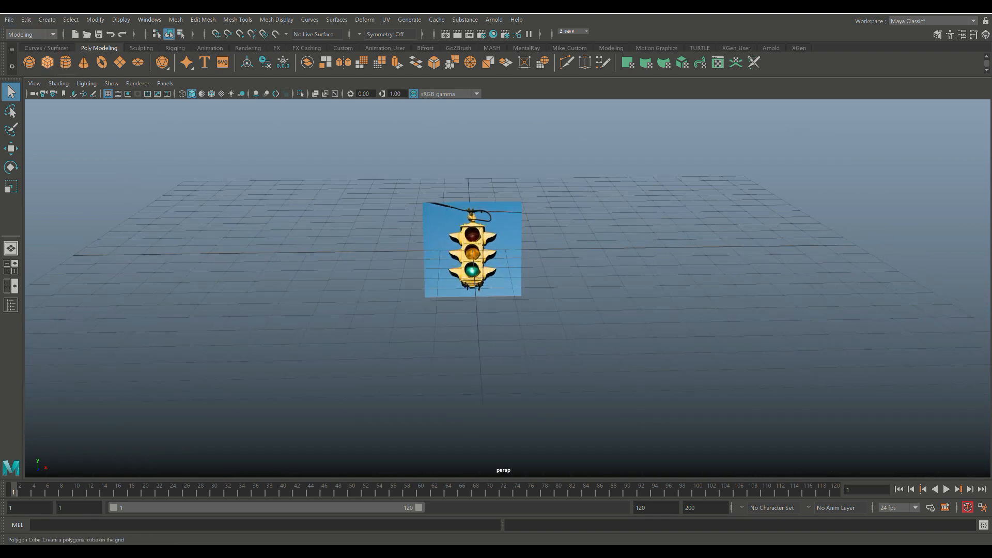
Step: Create a polygon cube at the origin and move the reference image plane back behind it along its depth axis
{"action": "left_click", "coordinate": [47, 62]}
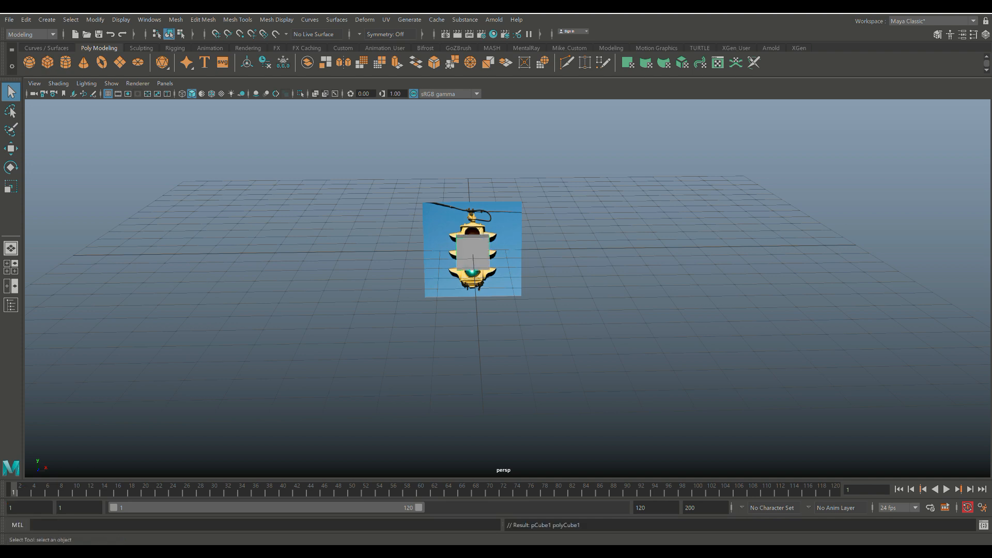
{"action": "left_click", "coordinate": [504, 236]}
{"action": "left_click_drag", "start_coordinate": [505, 236], "coordinate": [638, 250], "text": "alt"}
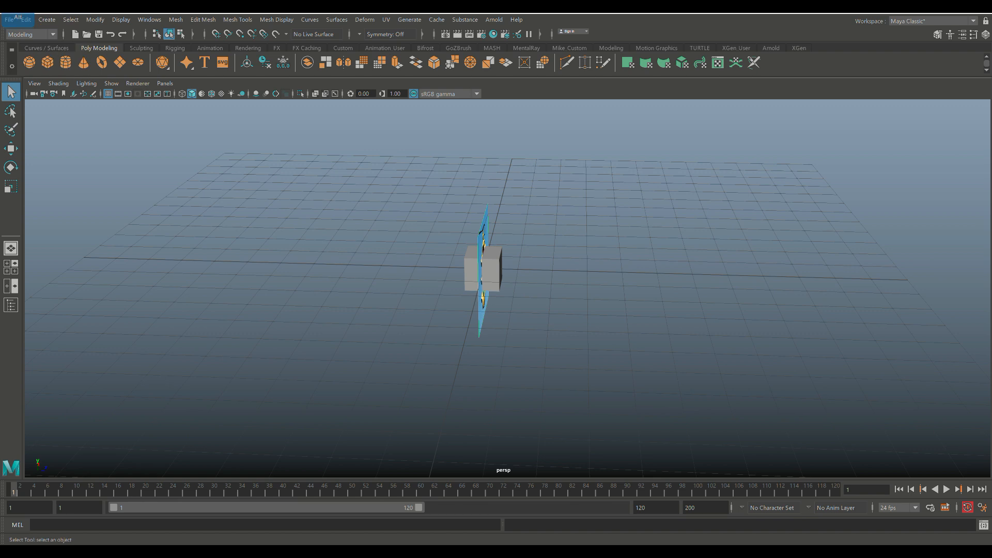
{"action": "key", "text": "w"}
{"action": "left_click_drag", "start_coordinate": [535, 269], "coordinate": [218, 261]}
{"action": "left_click_drag", "start_coordinate": [383, 269], "coordinate": [238, 266], "text": "alt"}
{"action": "middle_click_drag", "start_coordinate": [238, 266], "coordinate": [227, 290], "text": "alt"}
{"action": "mouse_move", "coordinate": [226, 291]}
{"action": "left_mouse_down", "text": "alt"}
{"action": "mouse_move", "coordinate": [228, 270]}
{"action": "mouse_move", "coordinate": [228, 283]}
{"action": "left_mouse_up", "text": "alt"}
Step: Scale the cube into a tall box about 2.6 wide, 4.5 high and 2.6 deep
{"action": "left_click", "coordinate": [459, 282]}
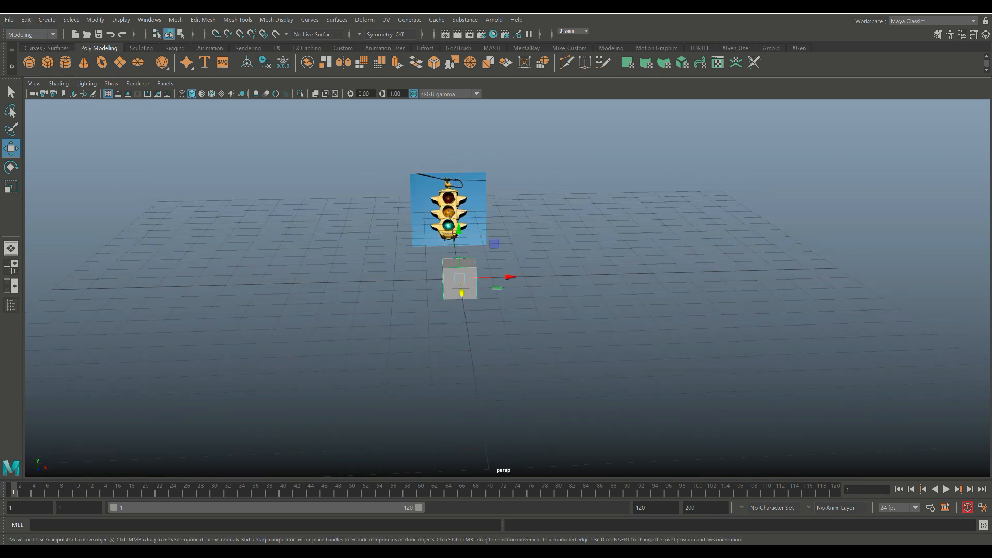
{"action": "key", "text": "r"}
{"action": "left_click_drag", "start_coordinate": [458, 233], "coordinate": [457, 101]}
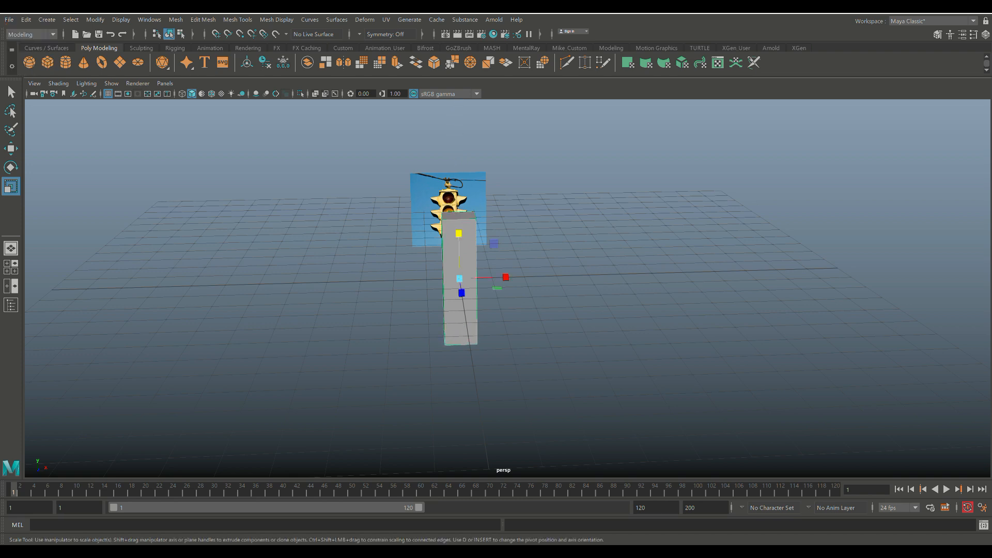
{"action": "key", "text": "r"}
{"action": "key", "text": "r"}
{"action": "left_click_drag", "start_coordinate": [459, 279], "coordinate": [547, 278]}
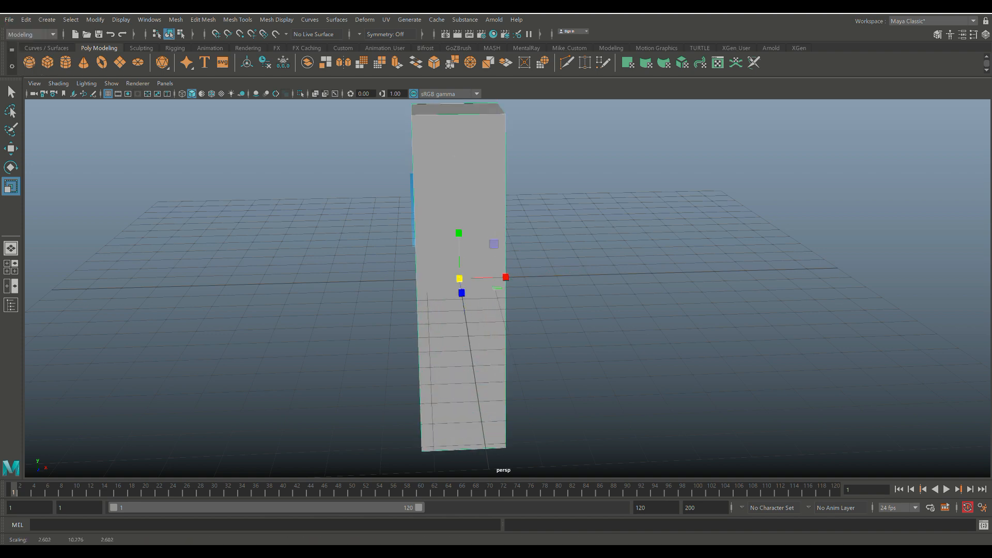
{"action": "left_click_drag", "start_coordinate": [458, 233], "coordinate": [459, 266]}
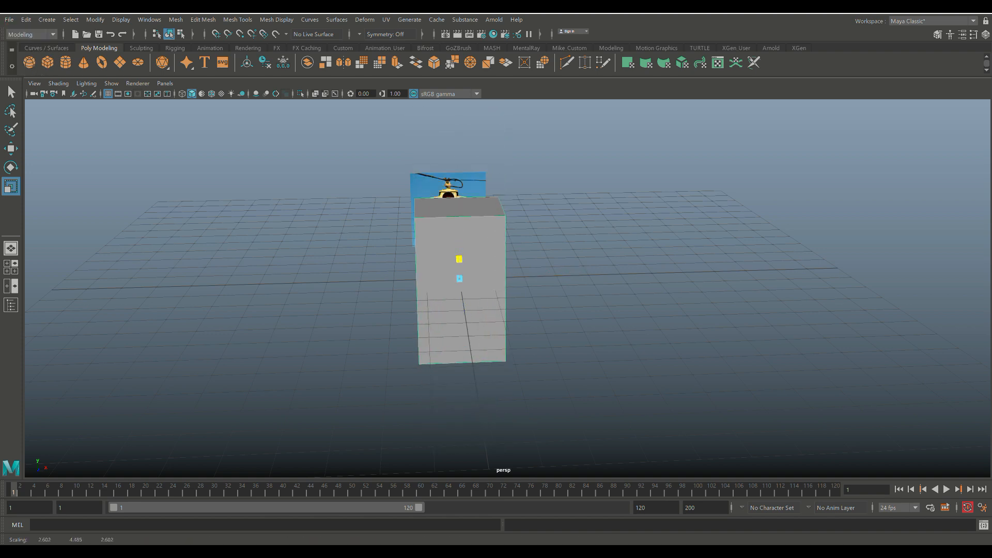
Step: Turn on X-Ray shading in the front view and scale the box down to the traffic light housing's width, about 0.72
{"action": "key", "text": "space"}
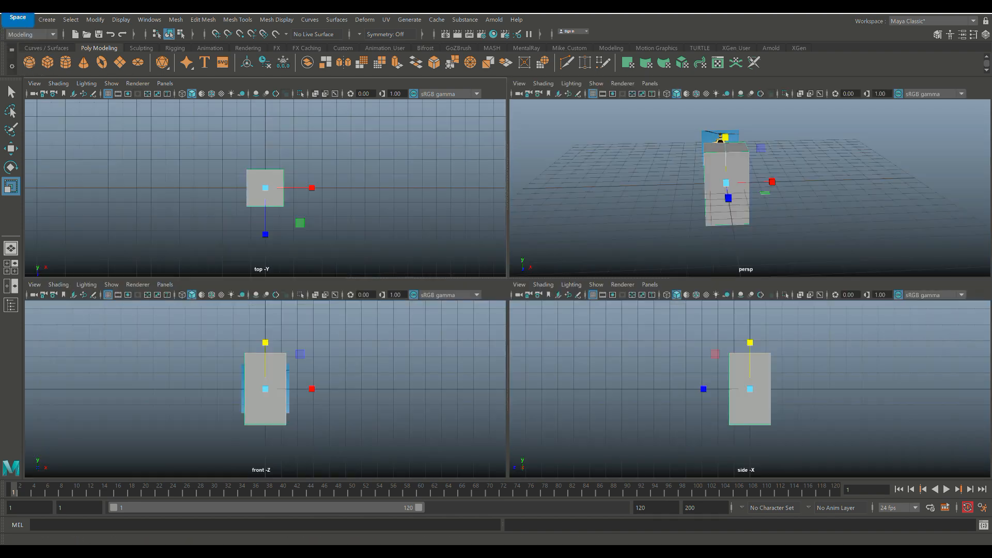
{"action": "key", "text": "space"}
{"action": "scroll", "coordinate": [507, 288], "scroll_direction": "up", "scroll_amount": 1}
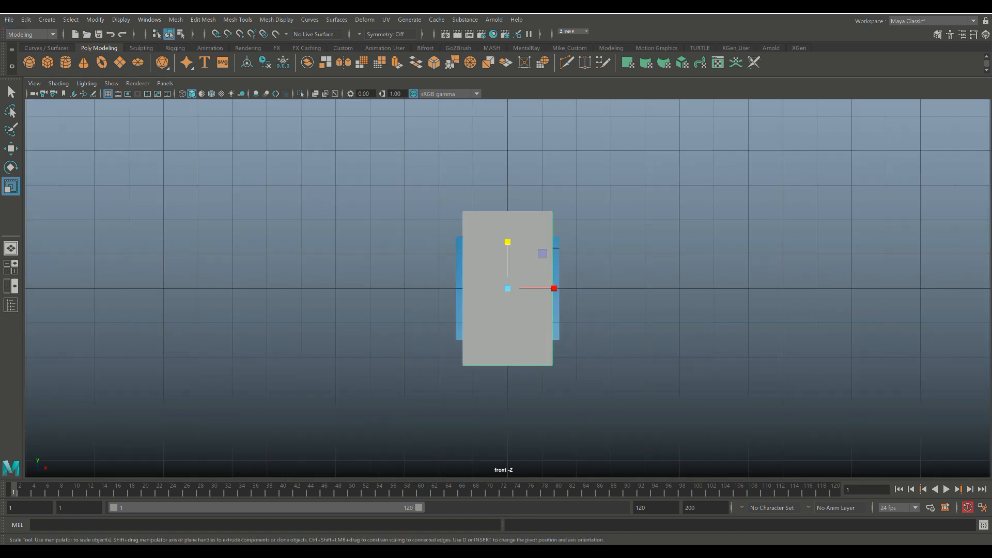
{"action": "left_click", "coordinate": [316, 93]}
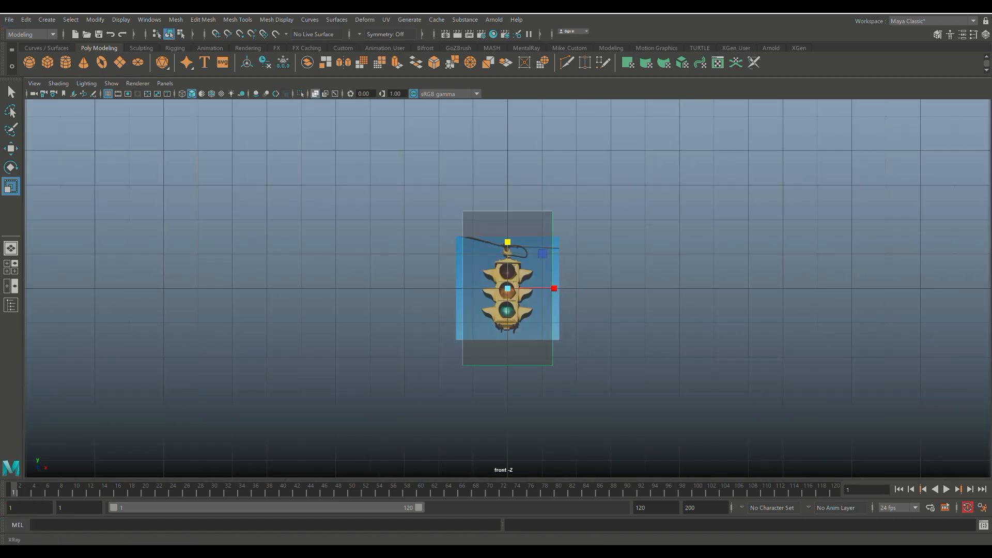
{"action": "scroll", "coordinate": [507, 287], "scroll_direction": "up", "scroll_amount": 2}
{"action": "scroll", "coordinate": [508, 288], "scroll_direction": "up", "scroll_amount": 1}
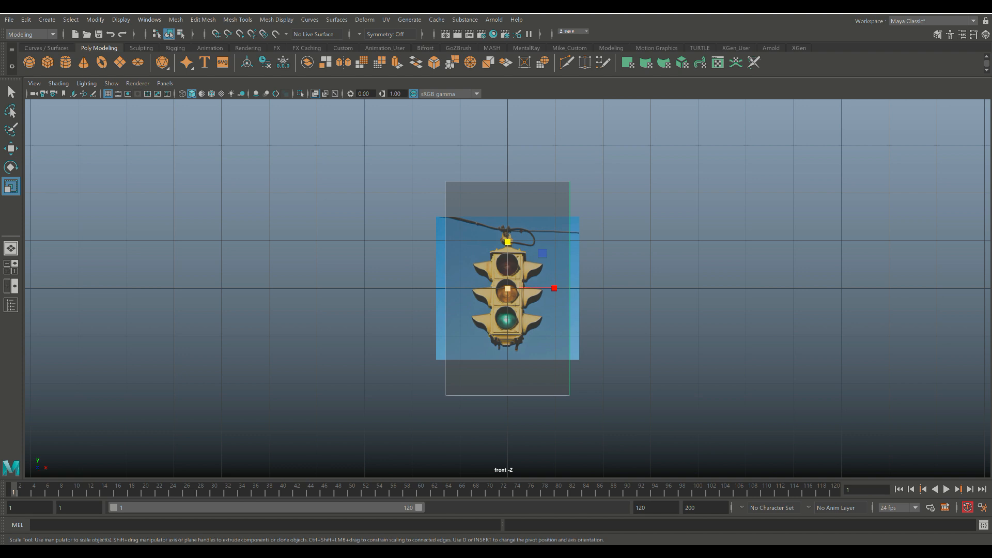
{"action": "left_click_drag", "start_coordinate": [507, 288], "coordinate": [457, 289]}
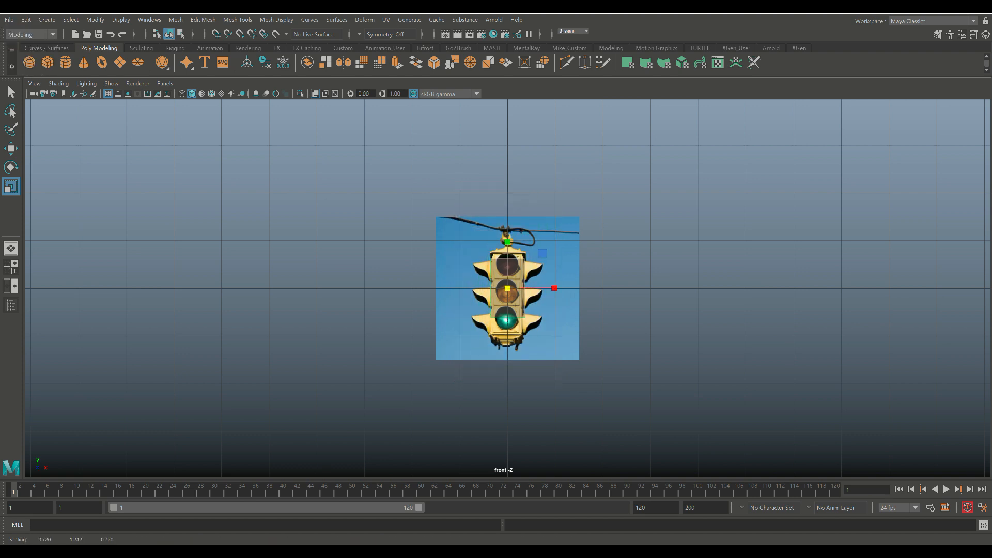
{"action": "left_click_drag", "start_coordinate": [507, 242], "coordinate": [507, 234]}
Step: Move the box's bottom vertices down to the lower edge of the traffic light housing in the front view
{"action": "right_click_drag", "start_coordinate": [700, 267], "coordinate": [652, 267]}
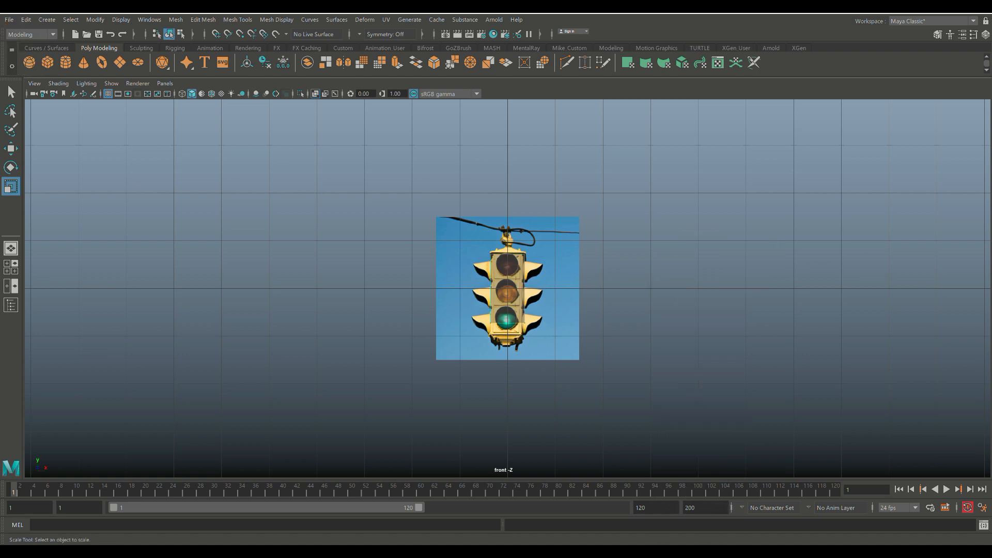
{"action": "left_click_drag", "start_coordinate": [560, 347], "coordinate": [465, 309]}
{"action": "key", "text": "w"}
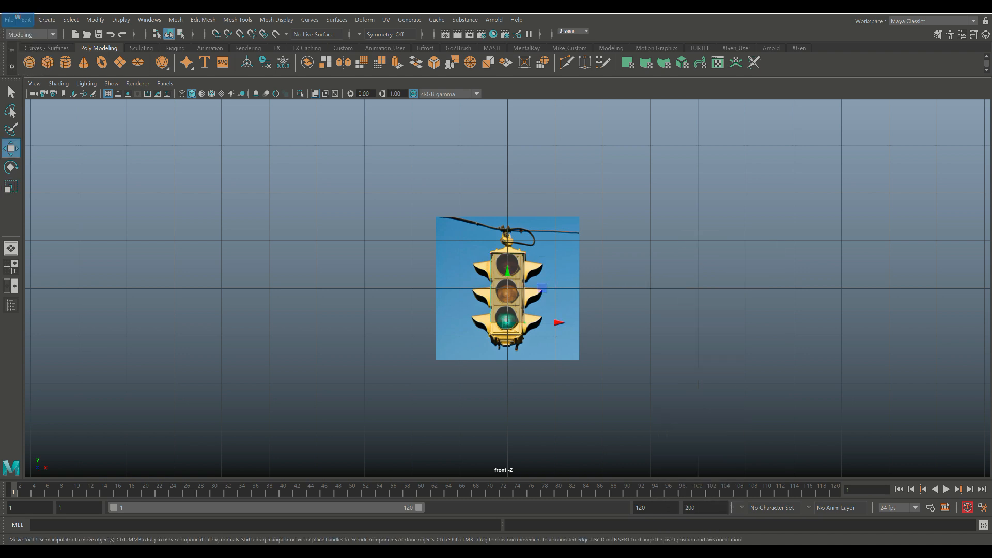
{"action": "left_click_drag", "start_coordinate": [507, 272], "coordinate": [507, 283]}
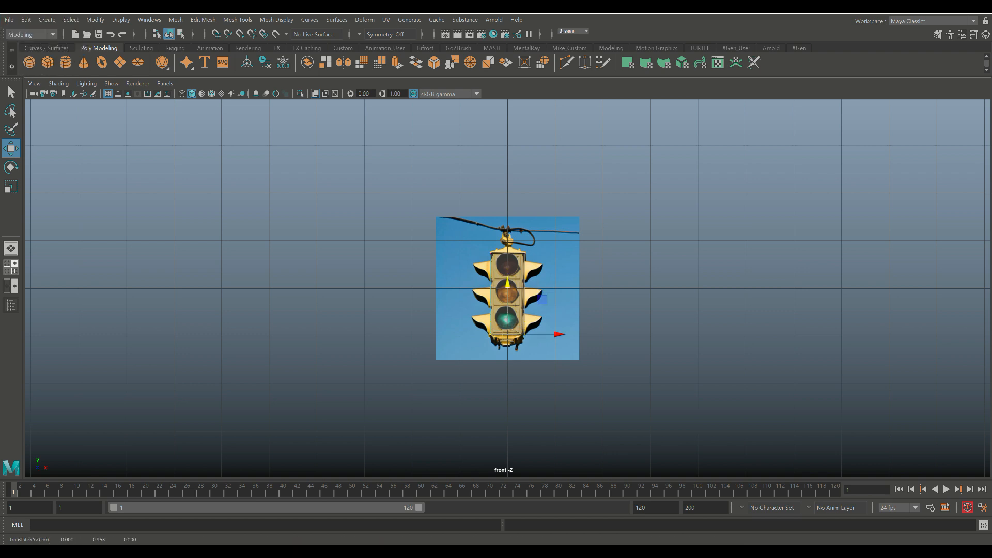
Step: Delete the top and bottom faces of the box in the perspective view
{"action": "key", "text": "space"}
{"action": "key", "text": "space"}
{"action": "scroll", "coordinate": [508, 288], "scroll_direction": "up", "scroll_amount": 5}
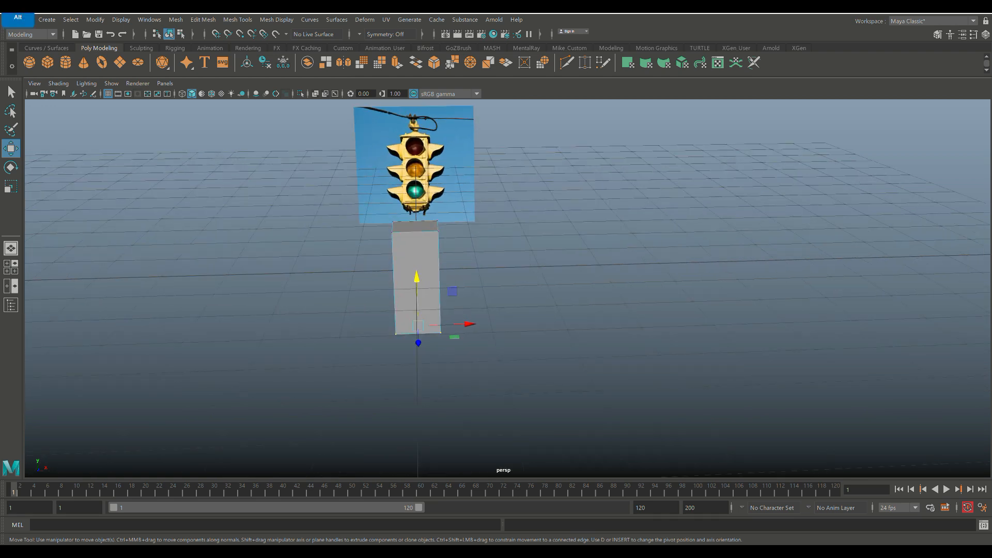
{"action": "left_click_drag", "start_coordinate": [508, 288], "coordinate": [413, 237], "text": "alt"}
{"action": "right_click", "coordinate": [407, 232]}
{"action": "right_click_drag", "start_coordinate": [407, 231], "coordinate": [407, 260]}
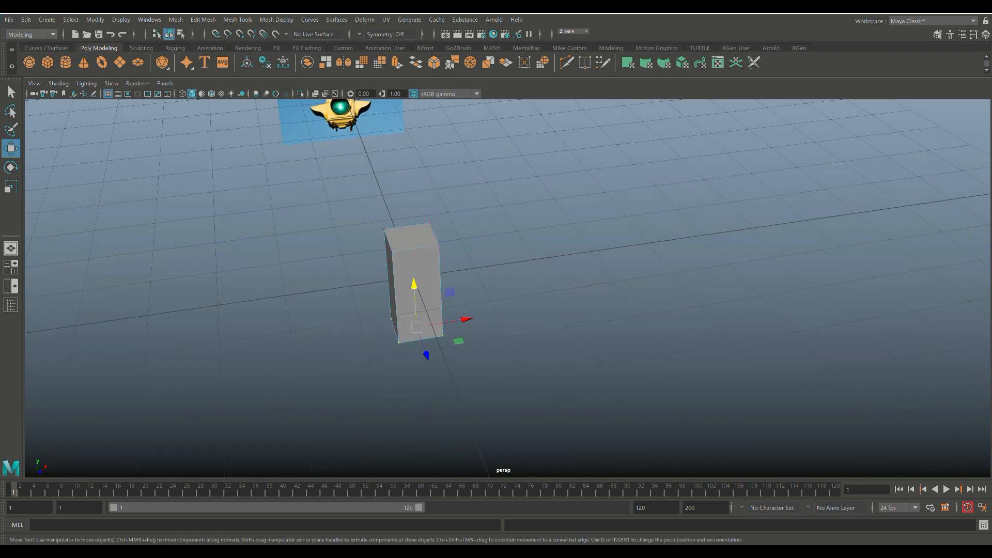
{"action": "left_click", "coordinate": [411, 237]}
{"action": "key", "text": "Delete"}
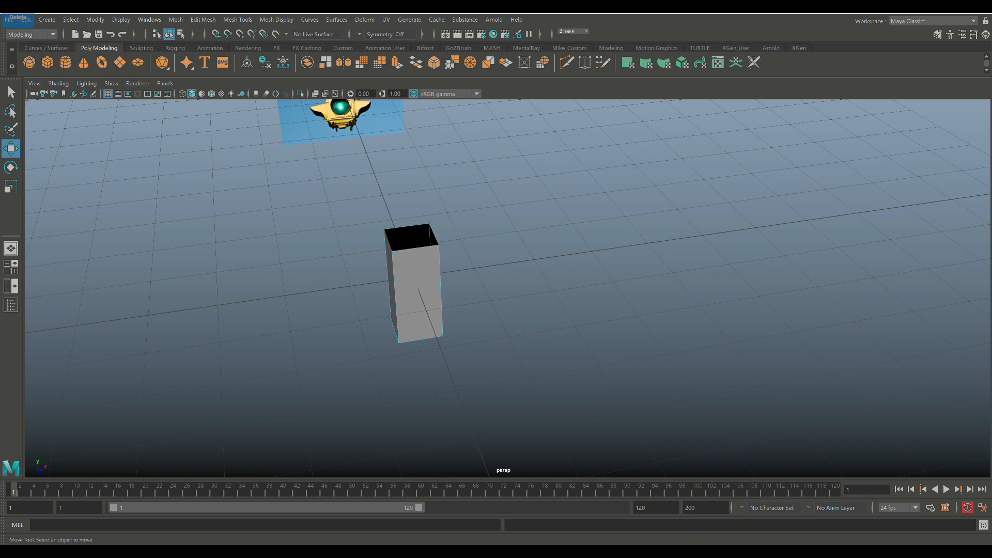
{"action": "left_click_drag", "start_coordinate": [413, 408], "coordinate": [412, 320], "text": "alt"}
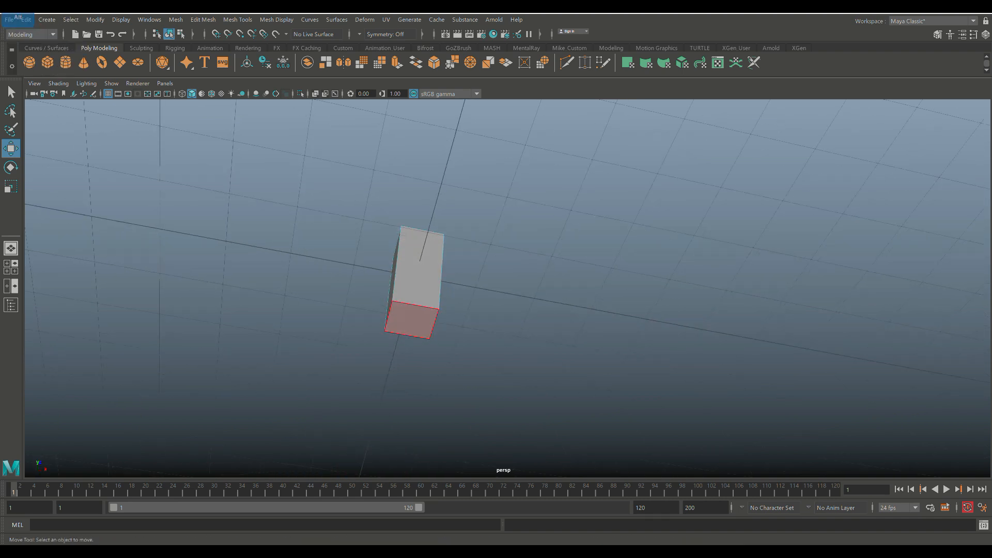
{"action": "left_click", "coordinate": [412, 320]}
{"action": "key", "text": "Delete"}
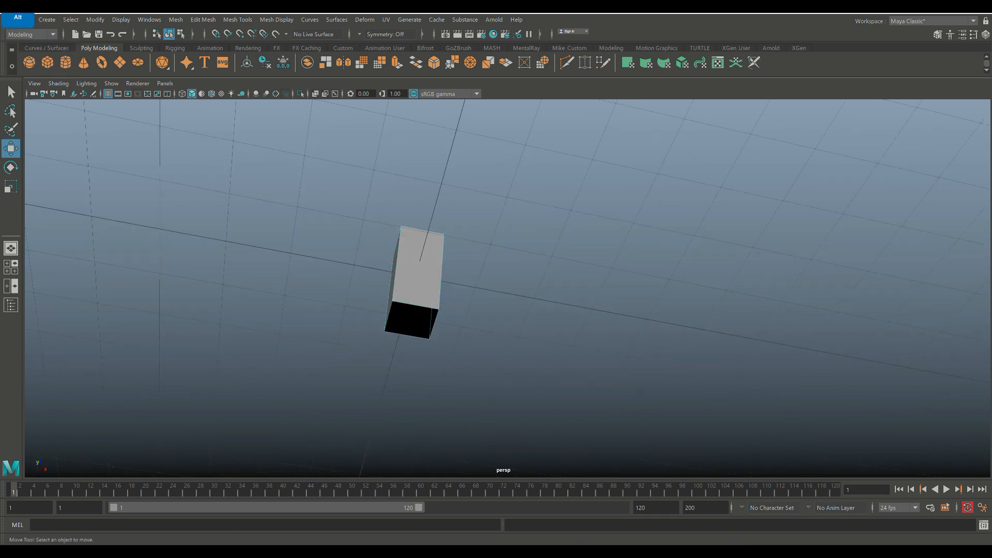
Step: Select the four vertical edges of the open box and bevel them
{"action": "left_click_drag", "start_coordinate": [412, 320], "coordinate": [412, 413], "text": "alt"}
{"action": "right_click_drag", "start_coordinate": [415, 266], "coordinate": [414, 239]}
{"action": "left_click_drag", "start_coordinate": [414, 248], "coordinate": [413, 192], "text": "alt"}
{"action": "left_click_drag", "start_coordinate": [374, 274], "coordinate": [450, 245]}
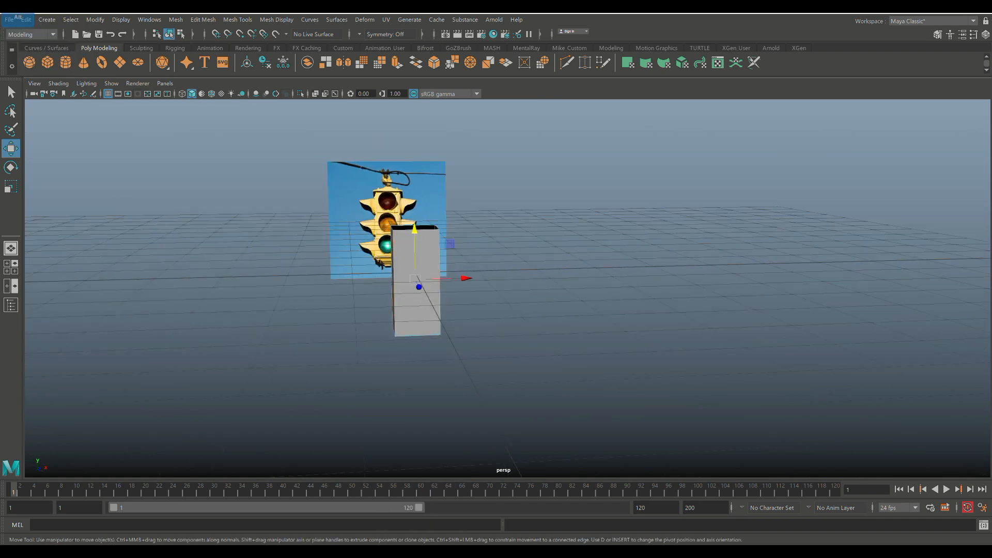
{"action": "left_click", "coordinate": [203, 19]}
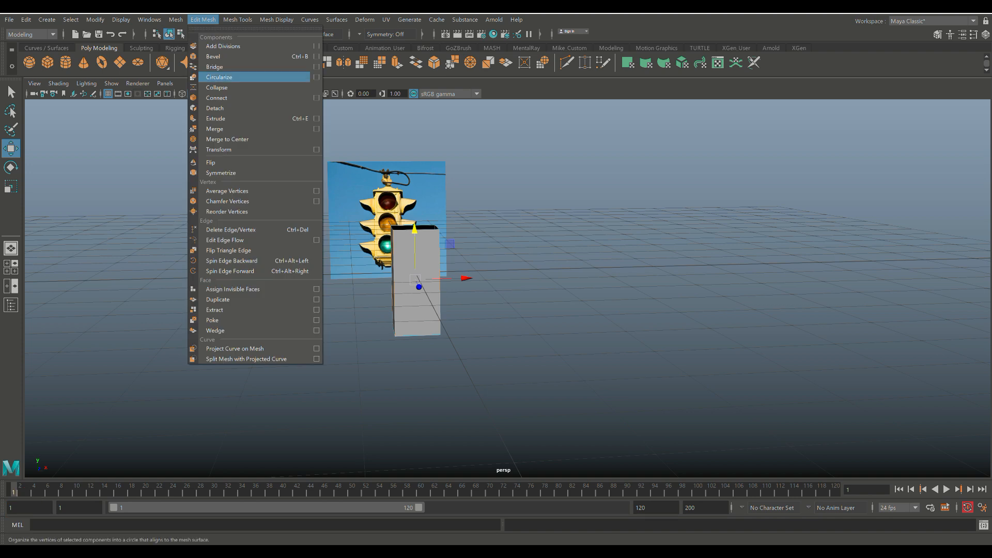
{"action": "left_click", "coordinate": [208, 64]}
{"action": "scroll", "coordinate": [409, 248], "scroll_direction": "up", "scroll_amount": 4}
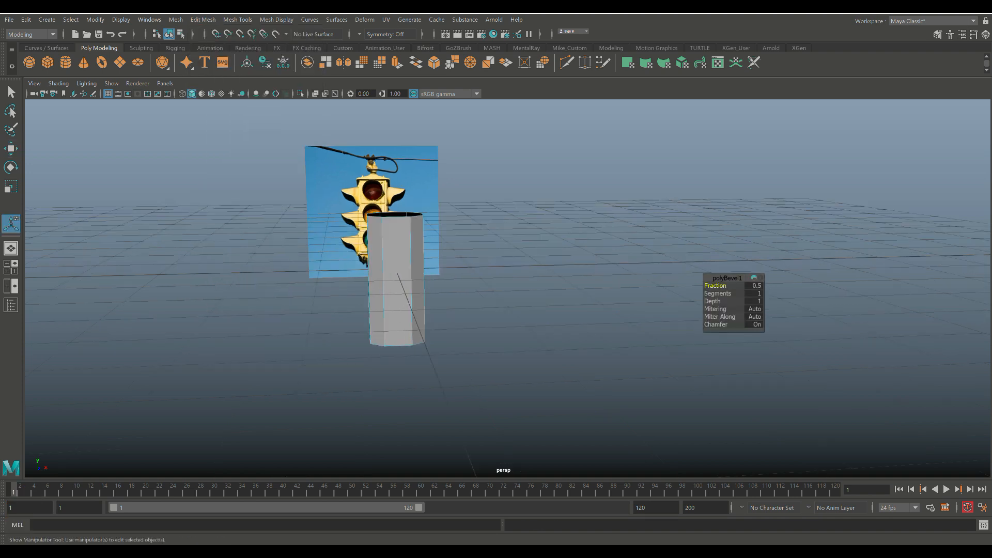
Step: Set the bevel on the box's vertical edges to a fraction of 0.2 with 3 segments
{"action": "left_click_drag", "start_coordinate": [408, 243], "coordinate": [404, 291], "text": "alt"}
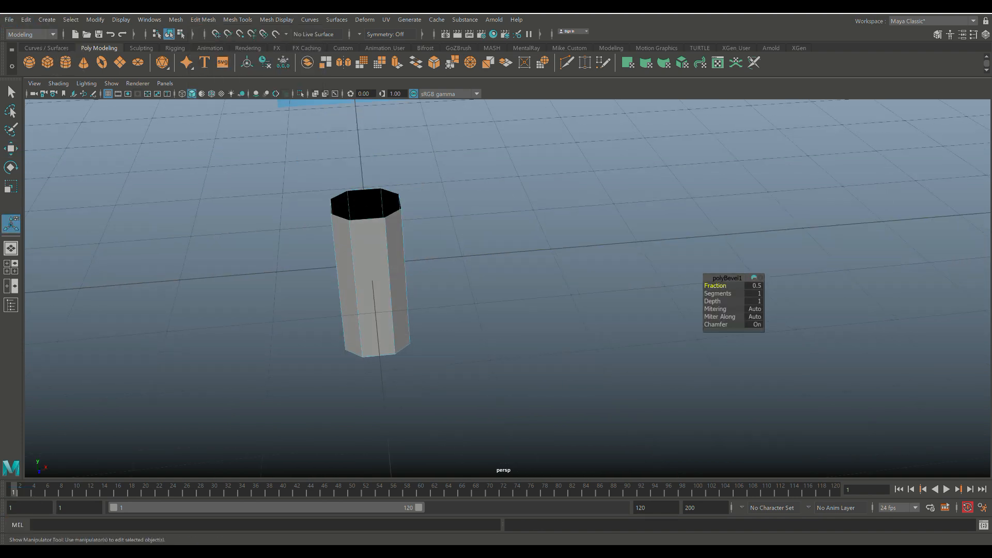
{"action": "left_click", "coordinate": [754, 286]}
{"action": "type", "text": "0.2"}
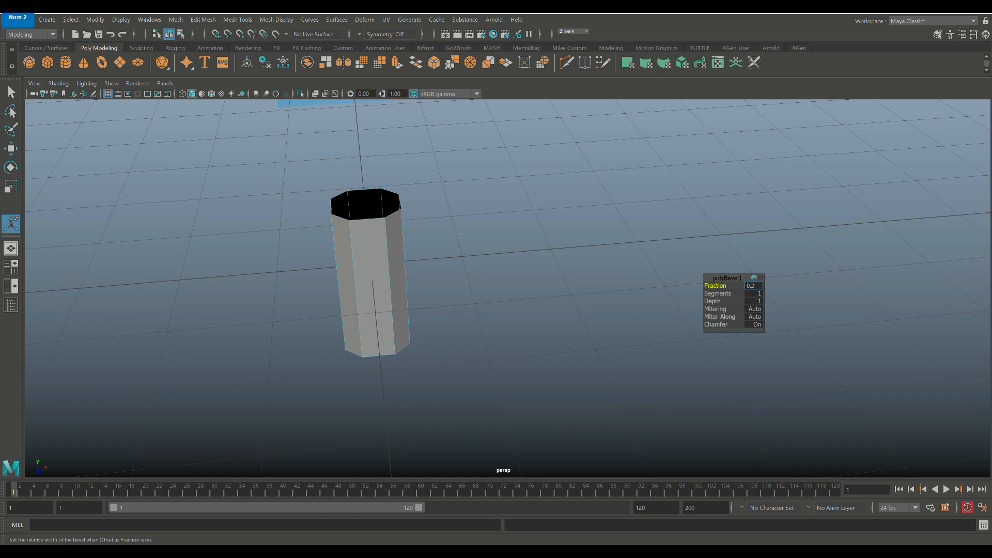
{"action": "key", "text": "Return"}
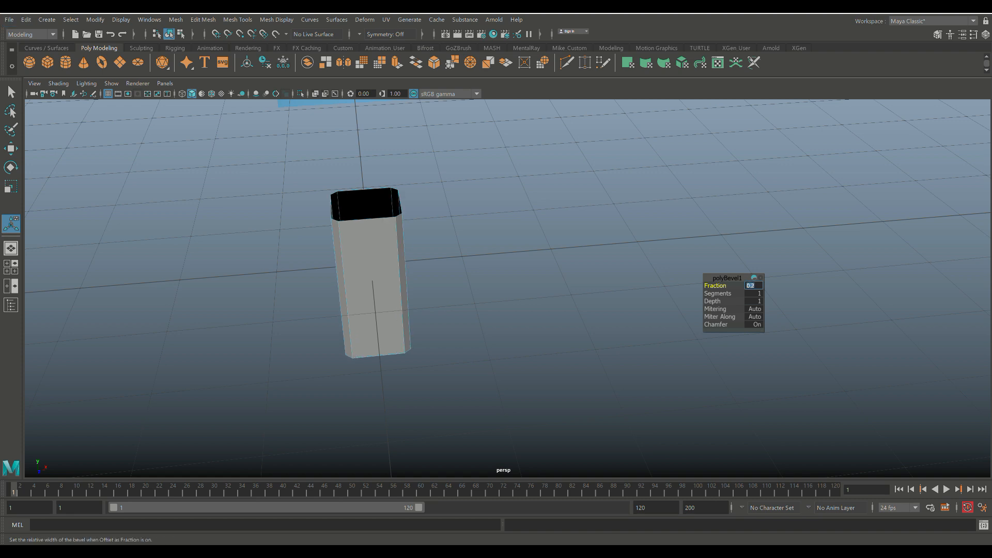
{"action": "key", "text": "Tab"}
{"action": "type", "text": "3"}
{"action": "key", "text": "Return"}
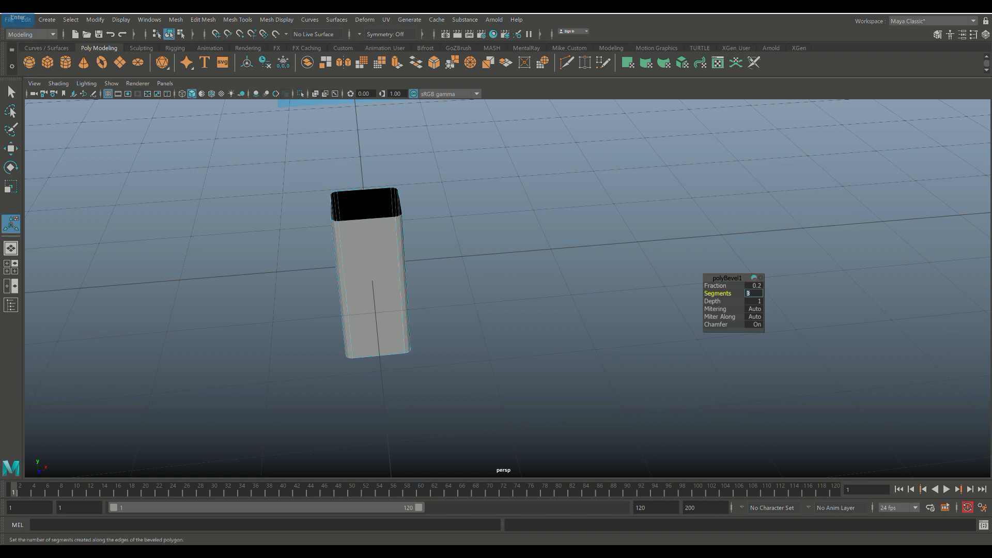
Step: Create a polygon cylinder, rotate it onto its side and move it about 3.26 units along X, beside the housing
{"action": "left_click_drag", "start_coordinate": [414, 315], "coordinate": [439, 289], "text": "alt"}
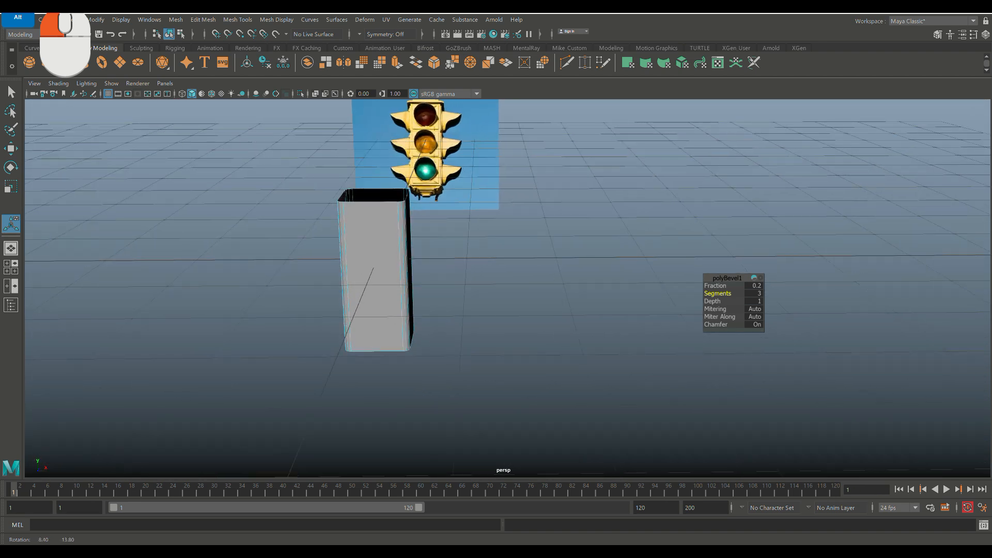
{"action": "middle_click_drag", "start_coordinate": [439, 289], "coordinate": [459, 321], "text": "alt"}
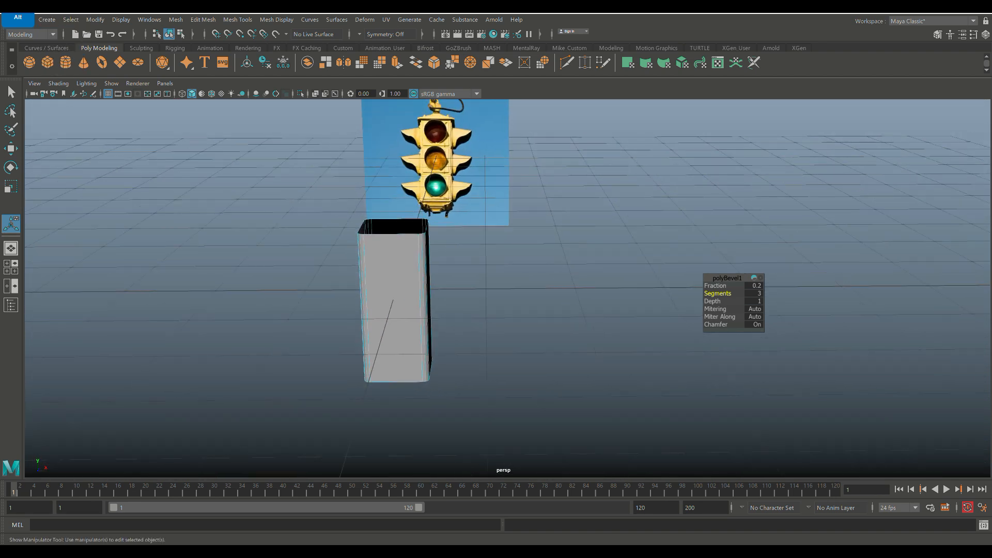
{"action": "left_click_drag", "start_coordinate": [459, 320], "coordinate": [459, 323], "text": "alt"}
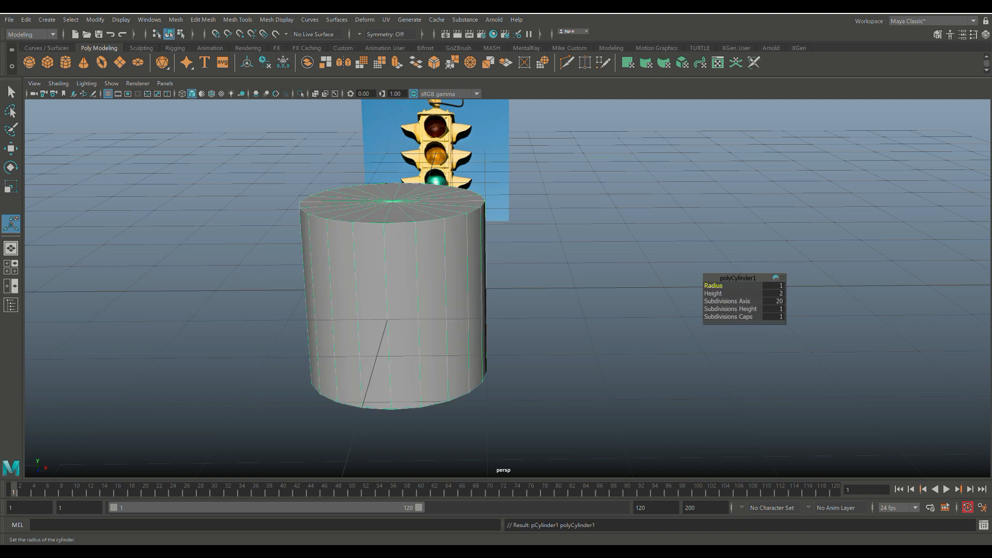
{"action": "key", "text": "e"}
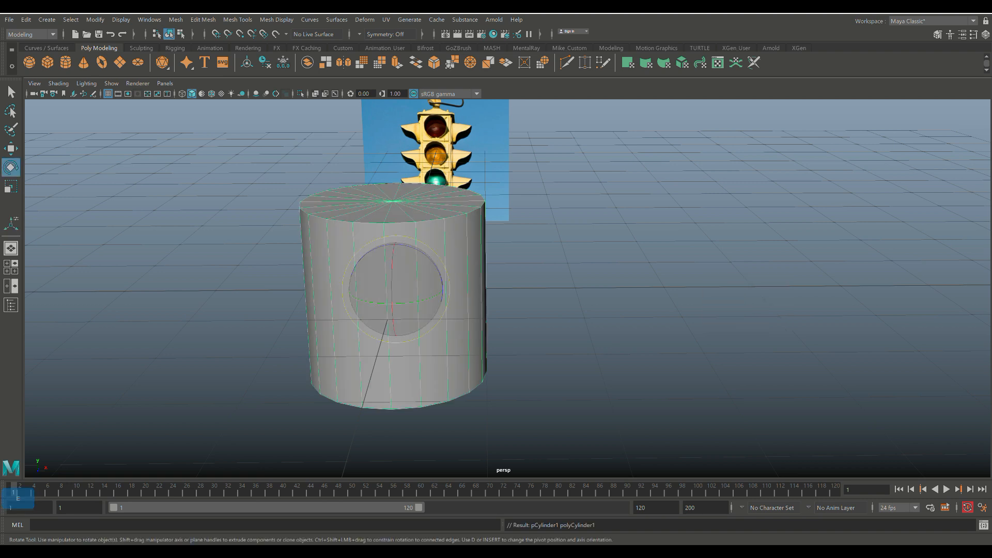
{"action": "left_click_drag", "start_coordinate": [396, 244], "coordinate": [706, 287]}
{"action": "key", "text": "w"}
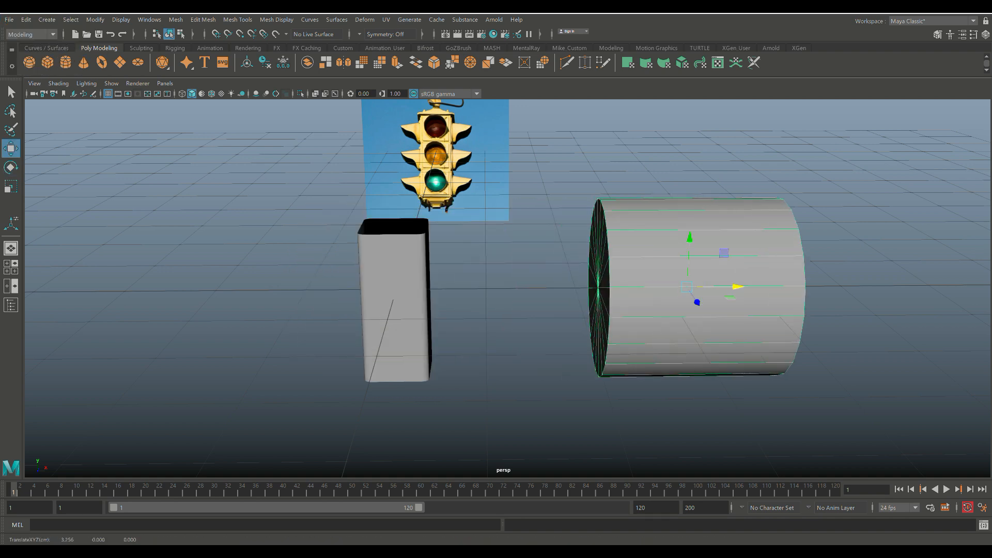
Step: Set the cylinder's cap subdivisions to 0
{"action": "key", "text": "ctrl+a"}
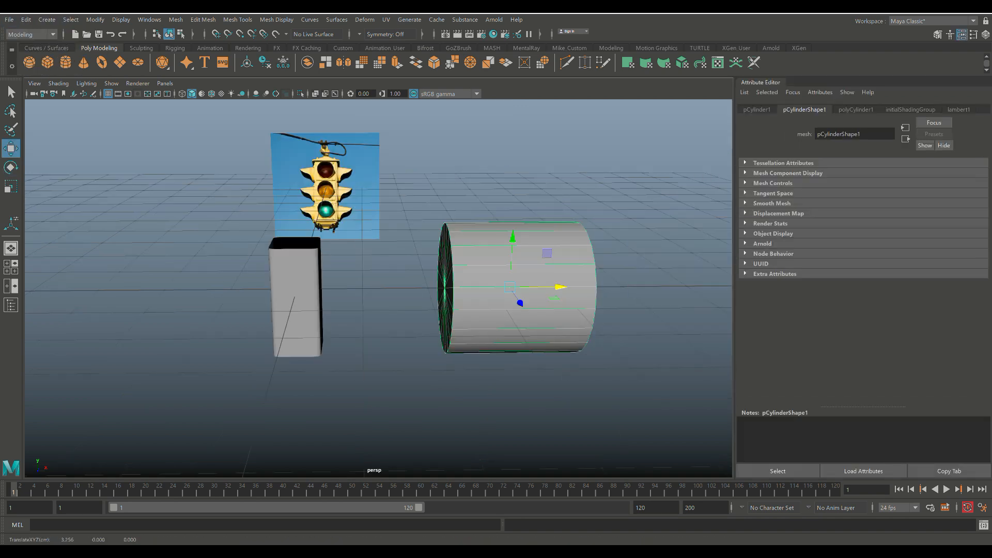
{"action": "left_click", "coordinate": [856, 110]}
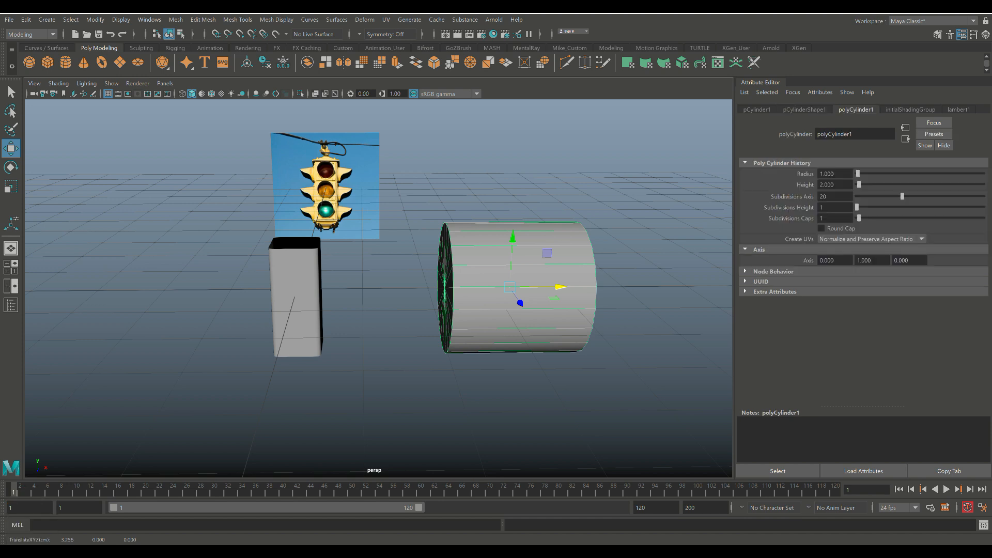
{"action": "double_click", "coordinate": [822, 217]}
{"action": "type", "text": "0"}
{"action": "key", "text": "Return"}
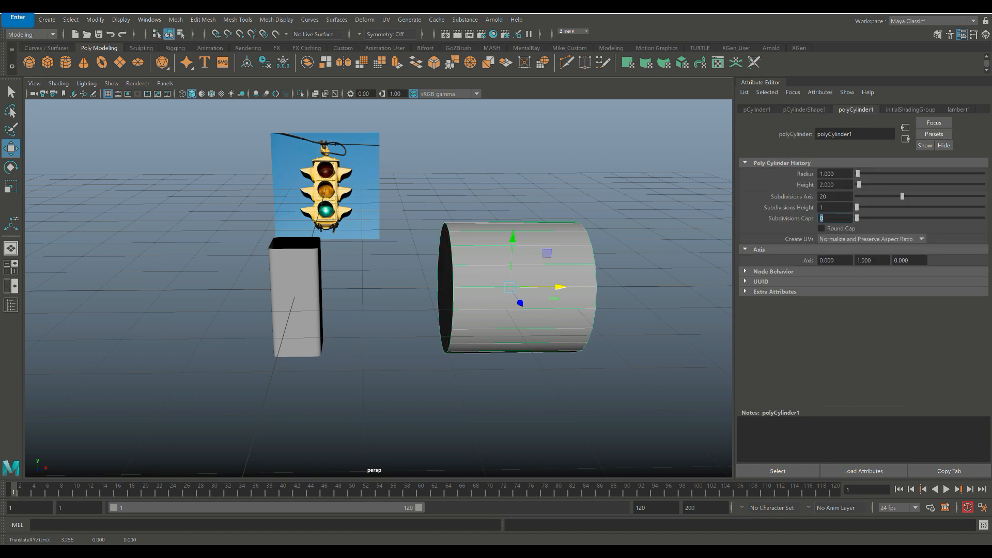
Step: Delete both end cap faces of the cylinder to leave an open tube
{"action": "left_click_drag", "start_coordinate": [393, 284], "coordinate": [279, 289], "text": "alt"}
{"action": "right_click_drag", "start_coordinate": [434, 272], "coordinate": [434, 302]}
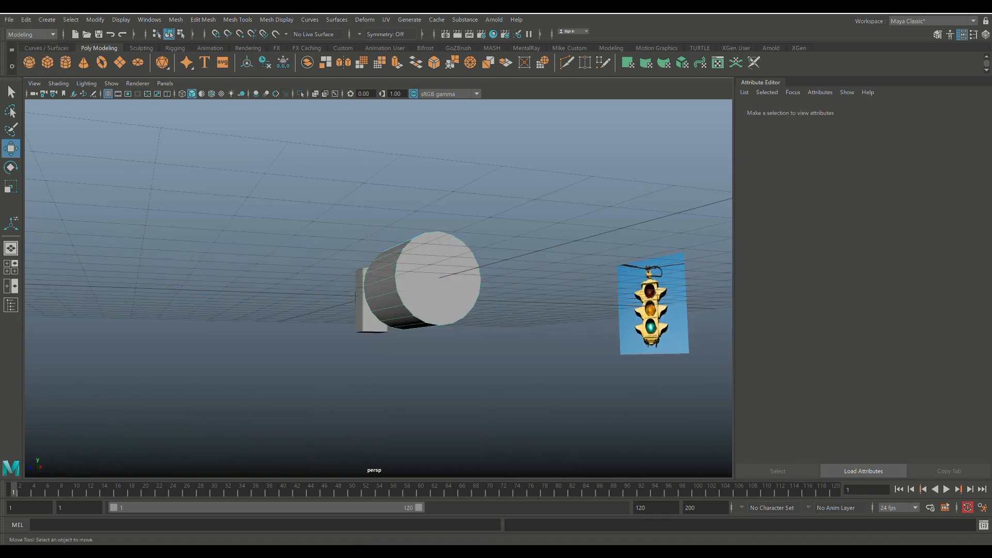
{"action": "left_click", "coordinate": [434, 302]}
{"action": "key", "text": "Delete"}
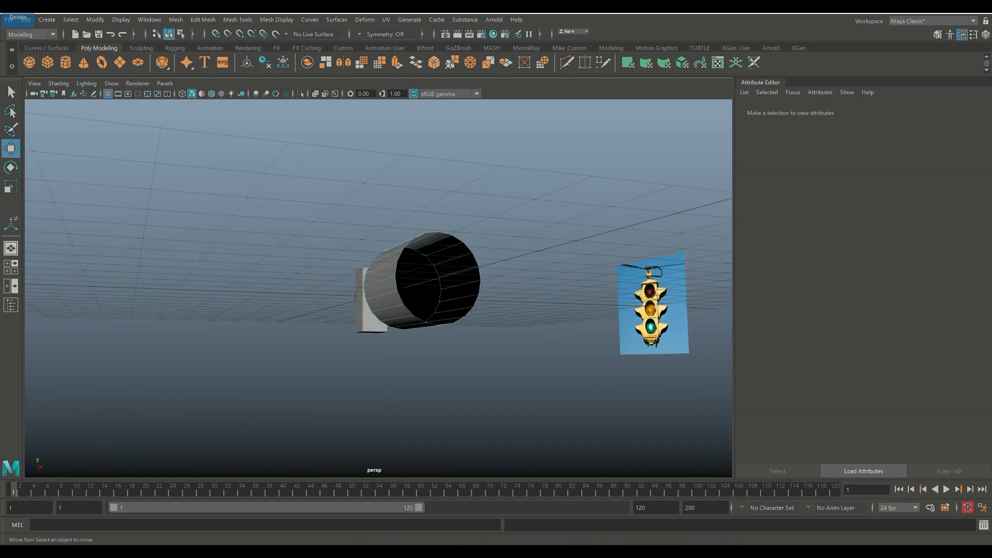
{"action": "left_click", "coordinate": [437, 282]}
{"action": "key", "text": "Delete"}
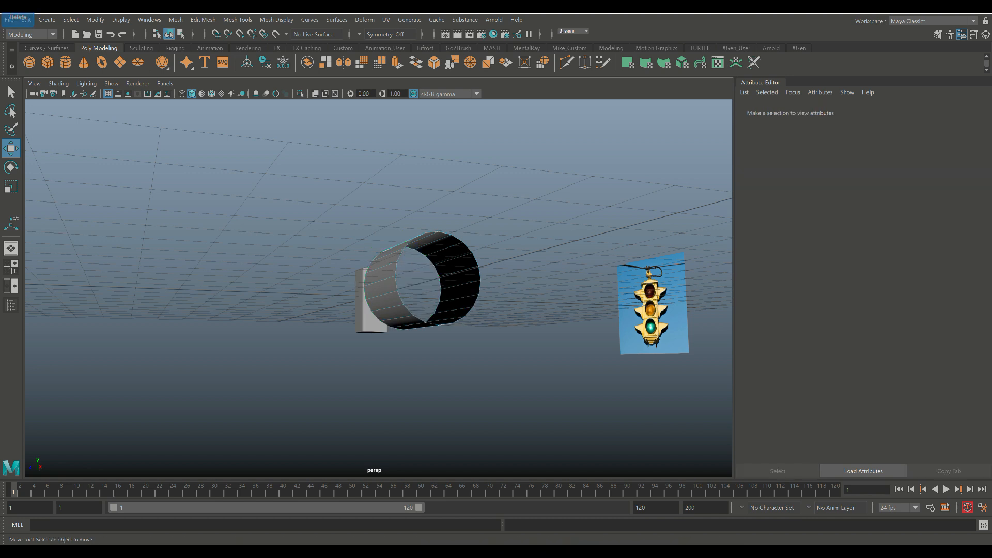
Step: Scale the open cylinder down uniformly in the front view and move it beside the housing, to about X 0.77
{"action": "left_click_drag", "start_coordinate": [362, 289], "coordinate": [454, 310], "text": "alt"}
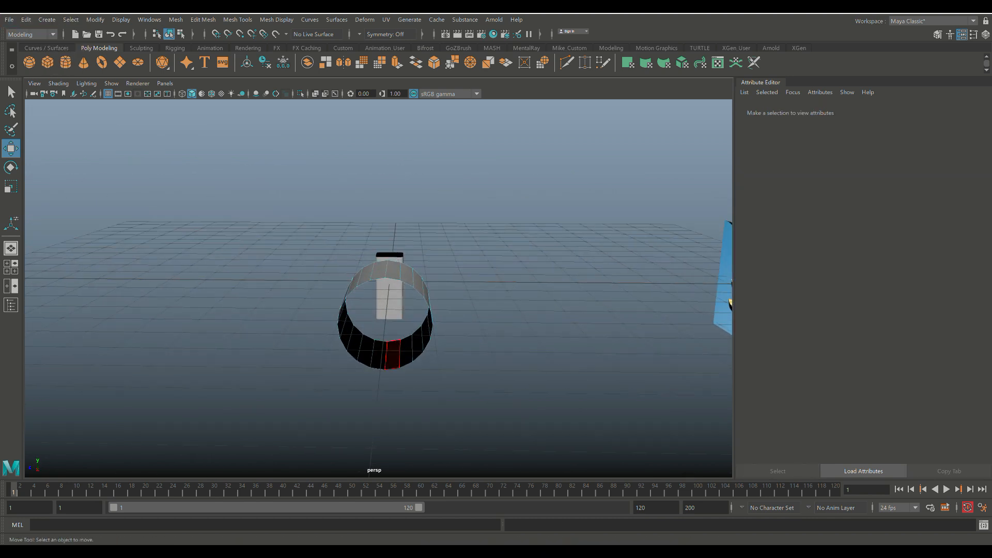
{"action": "scroll", "coordinate": [382, 304], "scroll_direction": "up", "scroll_amount": 2}
{"action": "left_click_drag", "start_coordinate": [382, 305], "coordinate": [475, 302], "text": "alt"}
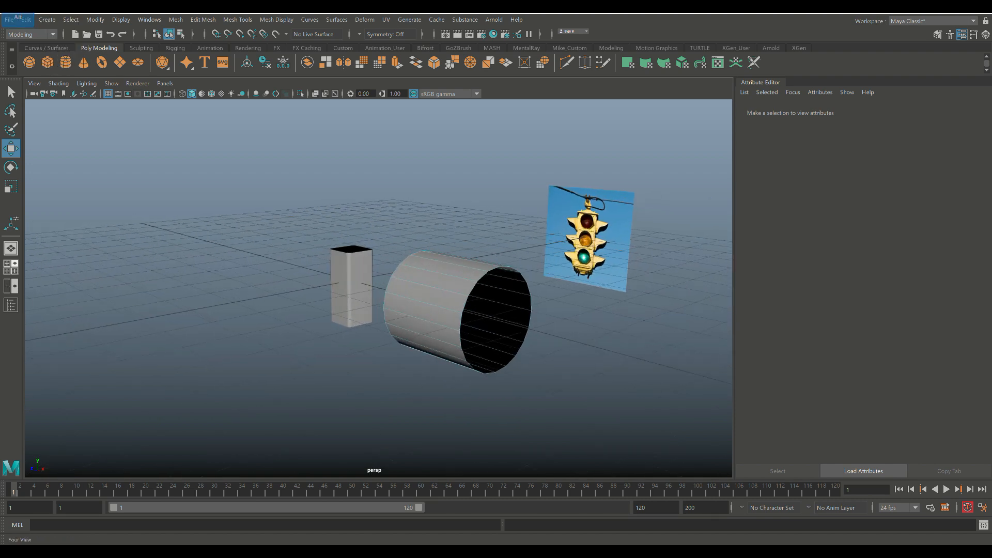
{"action": "left_click", "coordinate": [11, 267]}
{"action": "key", "text": "space"}
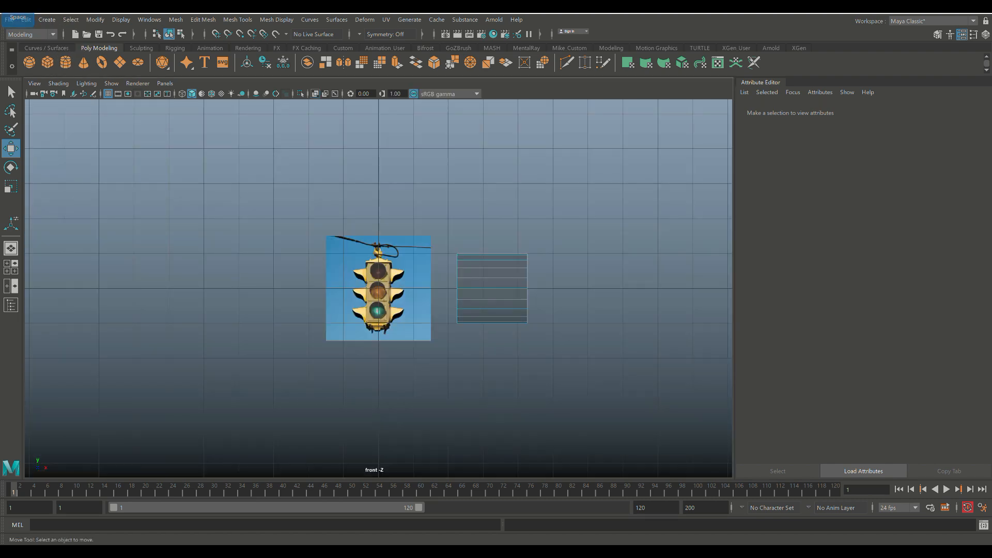
{"action": "right_click_drag", "start_coordinate": [491, 272], "coordinate": [532, 254]}
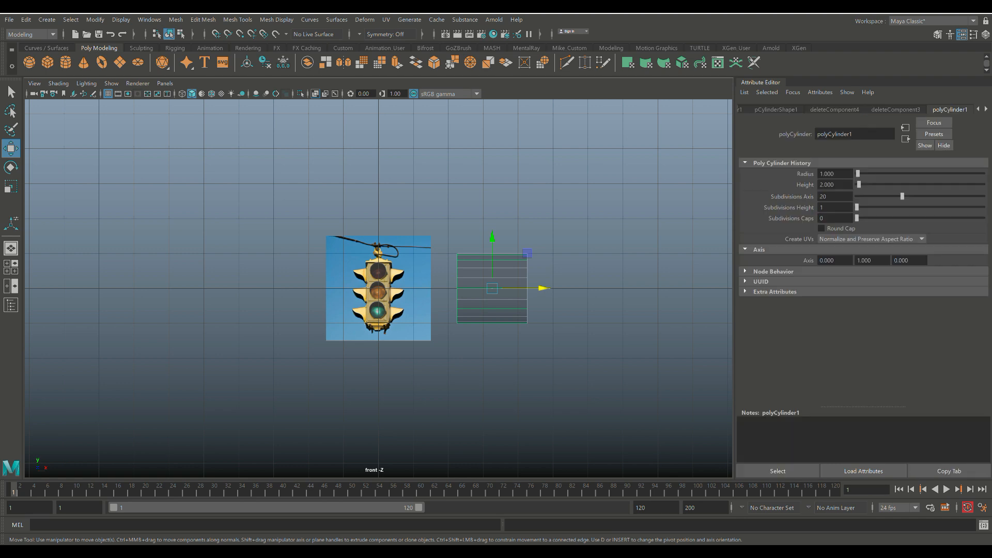
{"action": "key", "text": "r"}
{"action": "left_click_drag", "start_coordinate": [492, 288], "coordinate": [461, 291]}
{"action": "key", "text": "w"}
{"action": "left_click_drag", "start_coordinate": [540, 288], "coordinate": [452, 289]}
Step: Raise the cylinder to the height of the top visor in the reference image, about Y 0.374
{"action": "scroll", "coordinate": [427, 288], "scroll_direction": "up", "scroll_amount": 10}
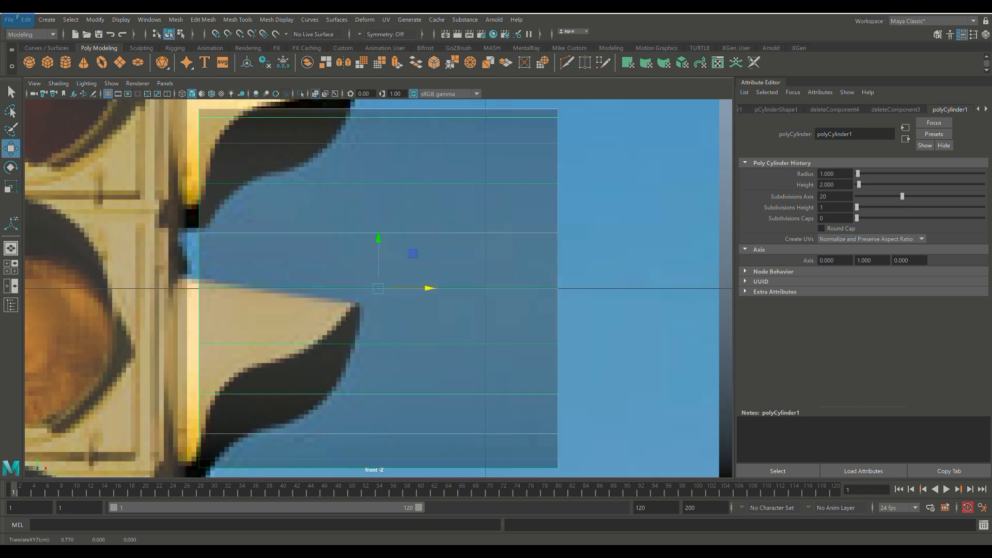
{"action": "scroll", "coordinate": [427, 288], "scroll_direction": "down", "scroll_amount": 9}
{"action": "scroll", "coordinate": [428, 289], "scroll_direction": "up", "scroll_amount": 4}
{"action": "scroll", "coordinate": [427, 289], "scroll_direction": "down", "scroll_amount": 3}
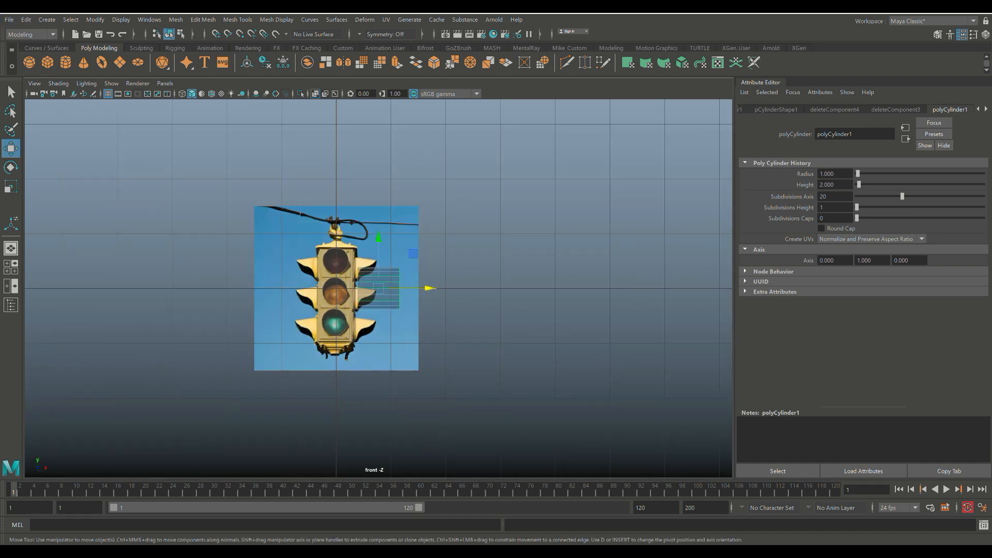
{"action": "scroll", "coordinate": [428, 289], "scroll_direction": "up", "scroll_amount": 6}
{"action": "scroll", "coordinate": [378, 288], "scroll_direction": "down", "scroll_amount": 5}
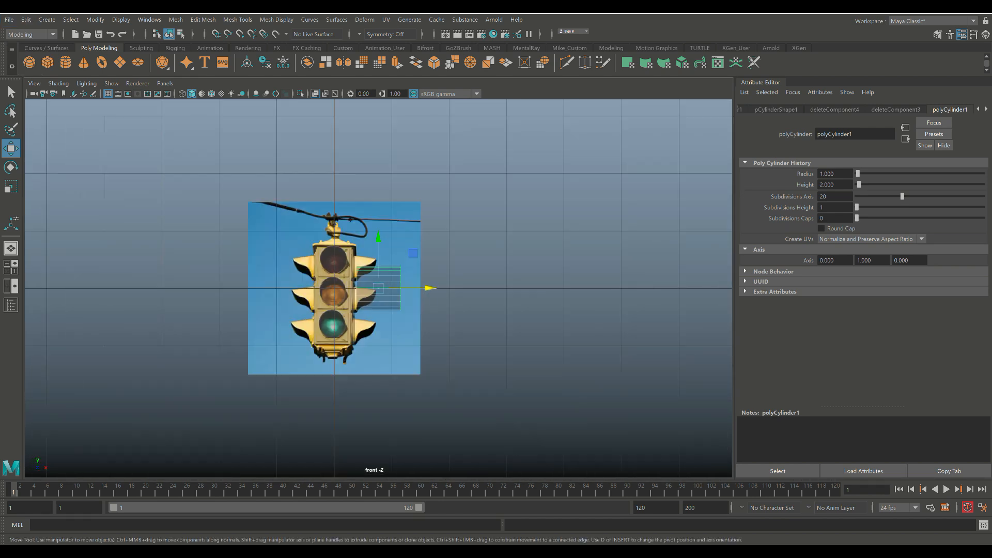
{"action": "scroll", "coordinate": [378, 288], "scroll_direction": "up", "scroll_amount": 3}
{"action": "scroll", "coordinate": [378, 287], "scroll_direction": "up", "scroll_amount": 3}
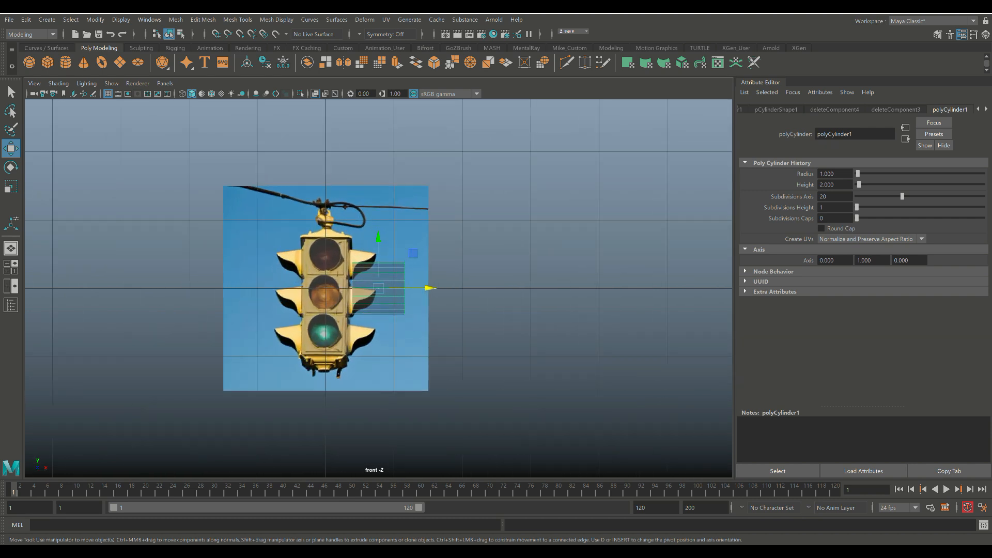
{"action": "left_click_drag", "start_coordinate": [378, 239], "coordinate": [378, 213]}
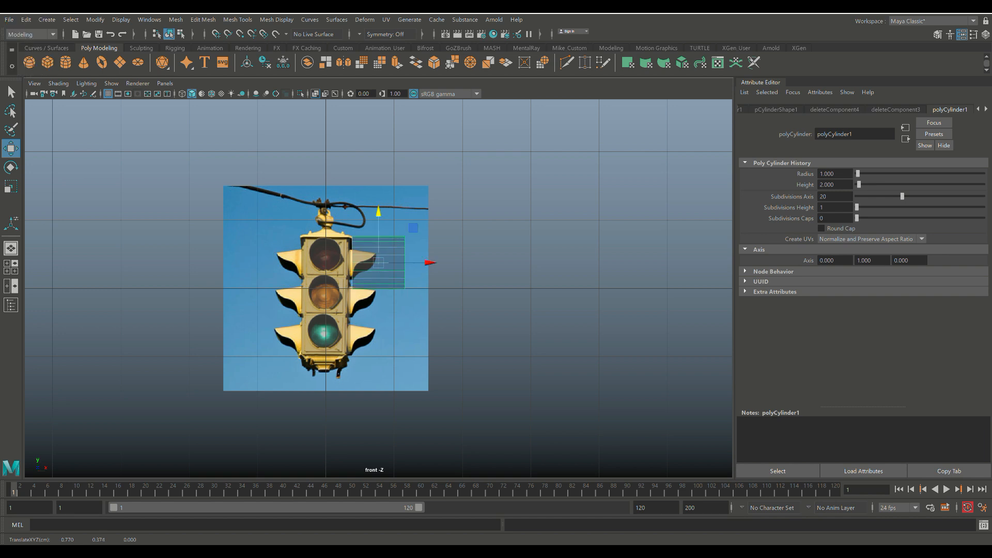
Step: Scale the cylinder down to the top visor's size and move it against the housing, to about X 0.555
{"action": "key", "text": "r"}
{"action": "left_click_drag", "start_coordinate": [378, 263], "coordinate": [362, 264]}
{"action": "key", "text": "w"}
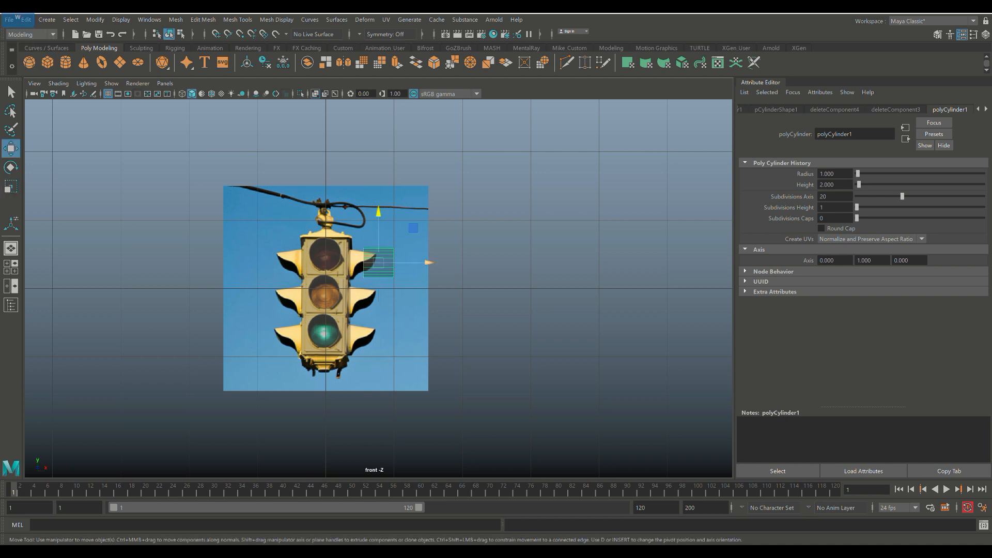
{"action": "left_click_drag", "start_coordinate": [429, 262], "coordinate": [414, 262]}
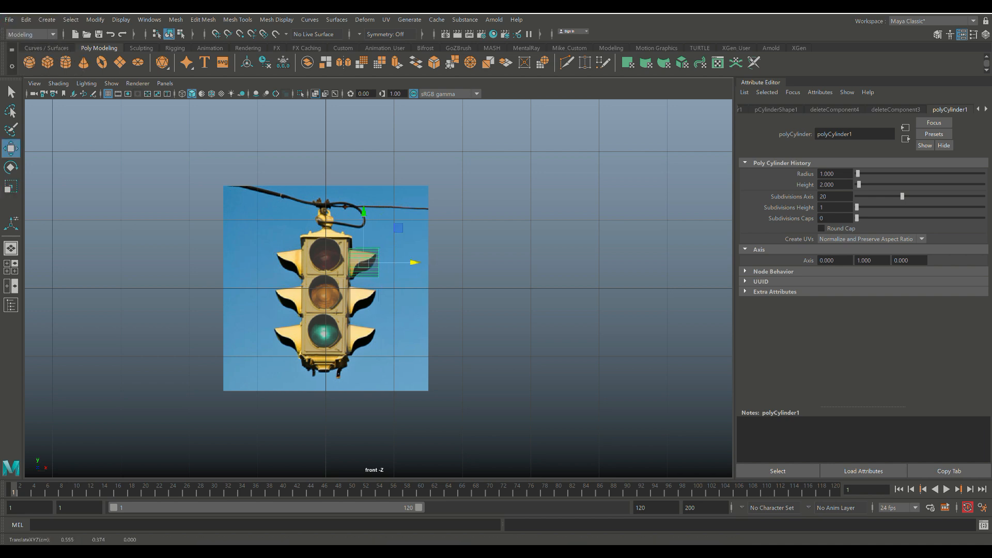
Step: Lower the cylinder slightly to about Y 0.359 so it lines up with the top visor in the reference image
{"action": "key", "text": "f"}
{"action": "scroll", "coordinate": [378, 288], "scroll_direction": "down", "scroll_amount": 15}
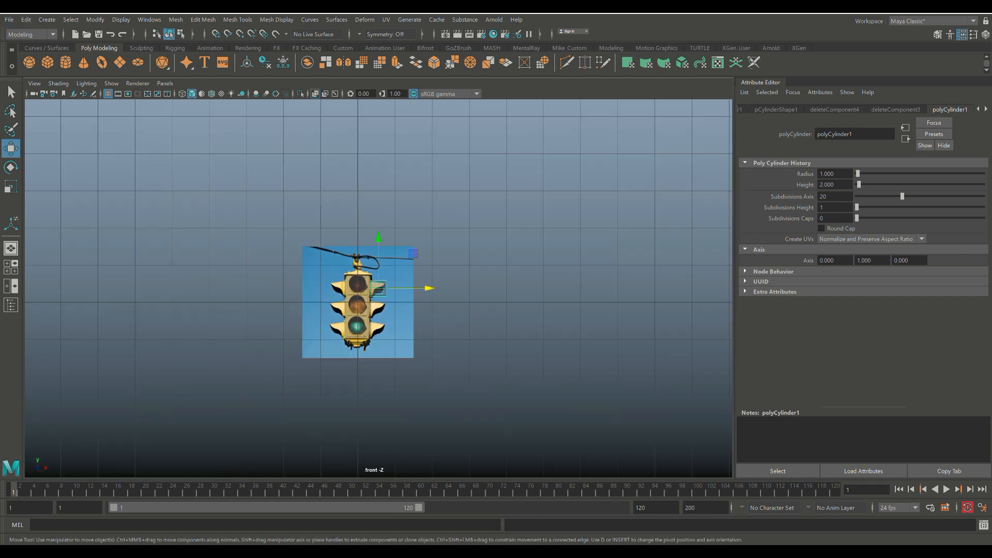
{"action": "scroll", "coordinate": [378, 288], "scroll_direction": "up", "scroll_amount": 6}
{"action": "scroll", "coordinate": [378, 288], "scroll_direction": "up", "scroll_amount": 5}
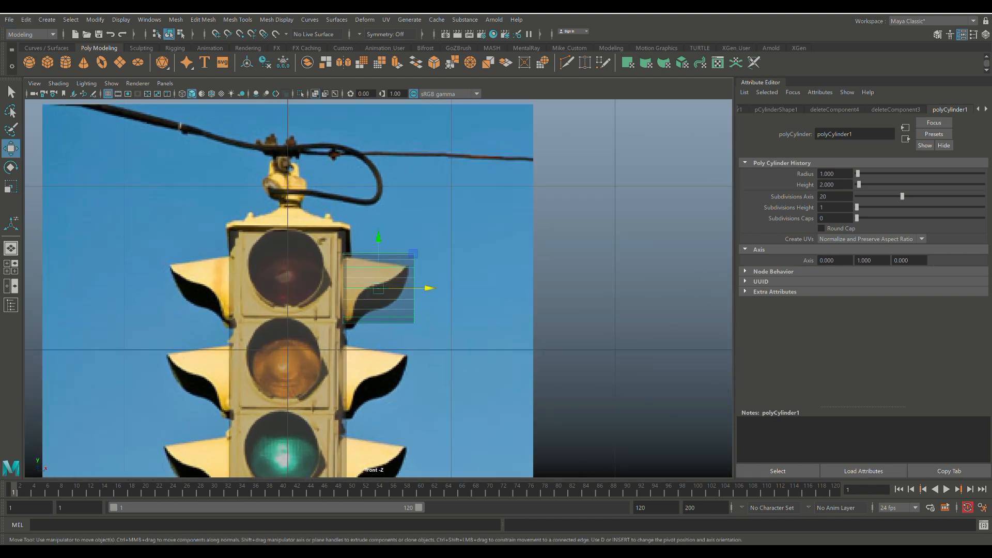
{"action": "left_click_drag", "start_coordinate": [378, 245], "coordinate": [378, 248]}
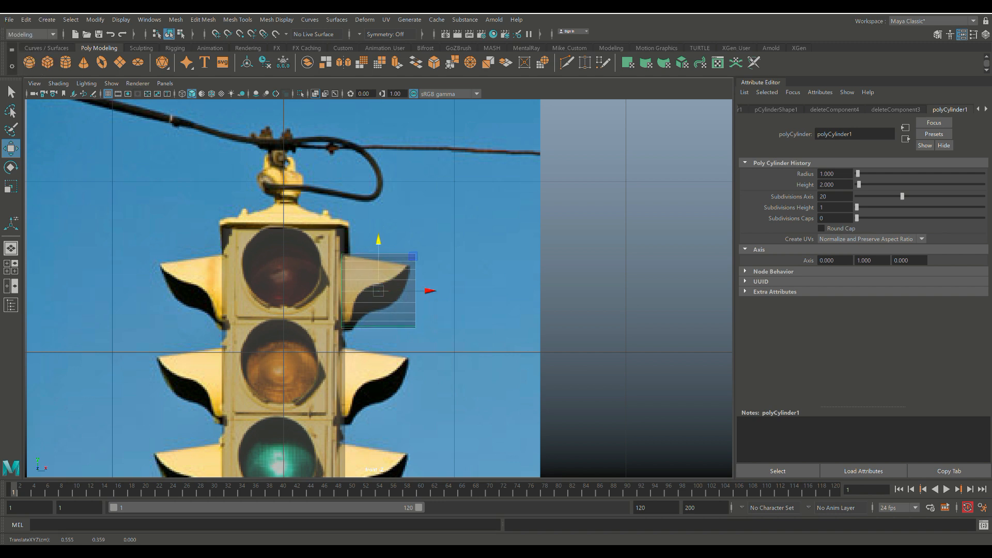
Step: Delete the two lowest faces of the cylinder in the perspective view to open the visor's underside
{"action": "key", "text": "space"}
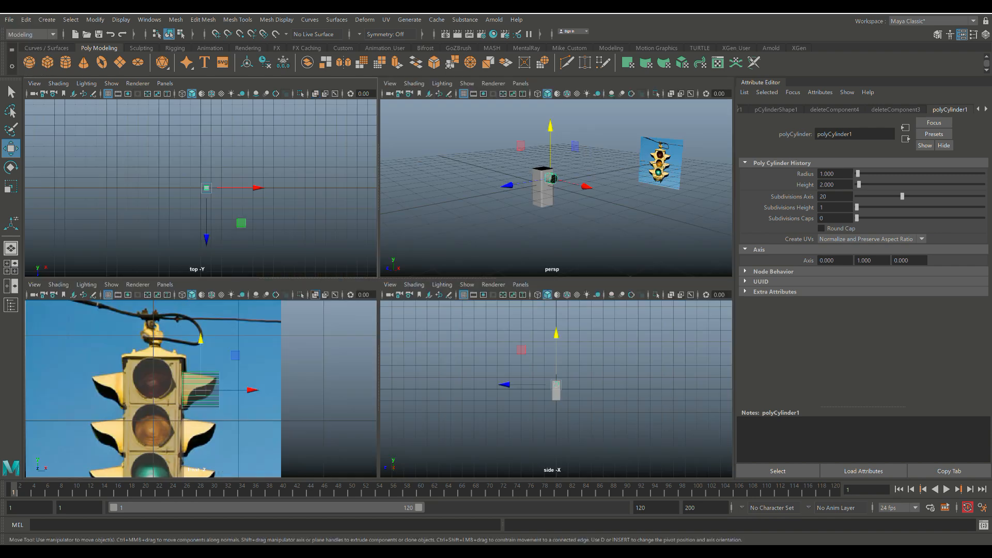
{"action": "key", "text": "space"}
{"action": "key", "text": "f"}
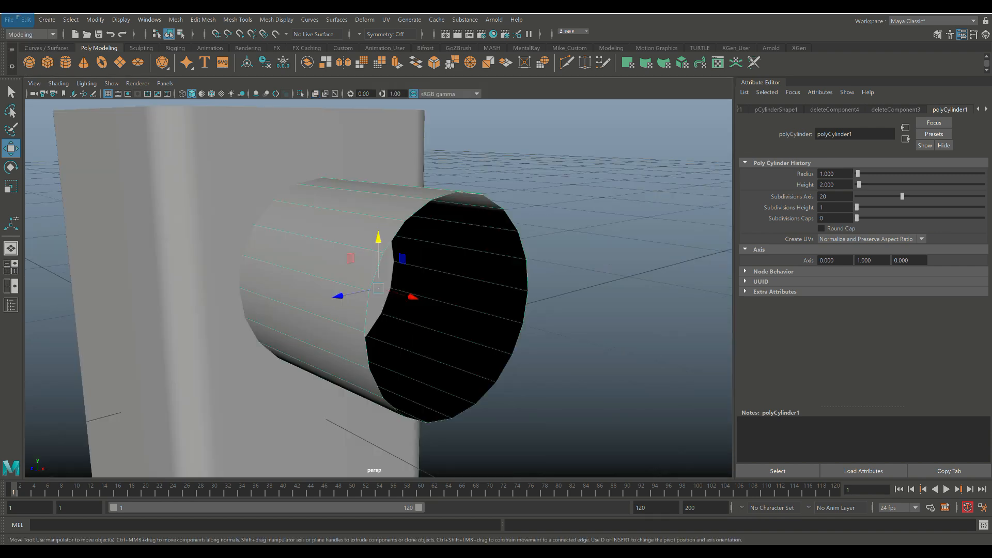
{"action": "scroll", "coordinate": [378, 288], "scroll_direction": "down", "scroll_amount": 3}
{"action": "left_click_drag", "start_coordinate": [383, 290], "coordinate": [307, 222], "text": "alt"}
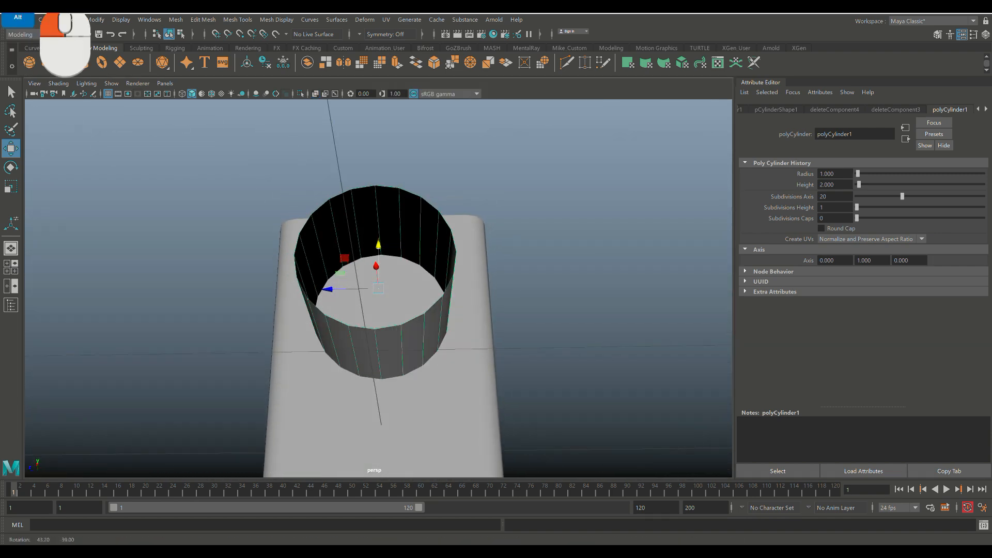
{"action": "right_click_drag", "start_coordinate": [377, 279], "coordinate": [393, 300]}
{"action": "left_click", "coordinate": [388, 352]}
{"action": "left_click", "coordinate": [361, 352], "text": "shift"}
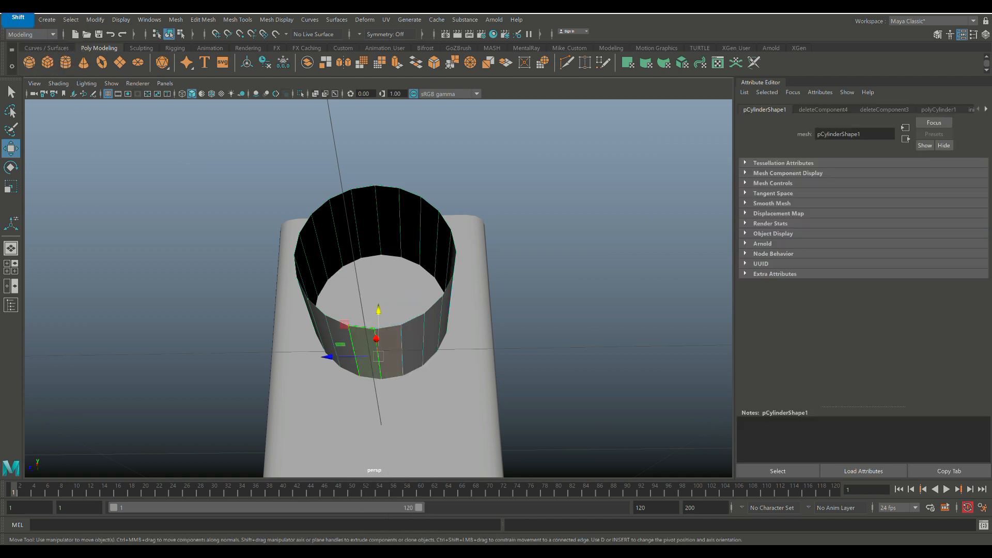
{"action": "key", "text": "Delete"}
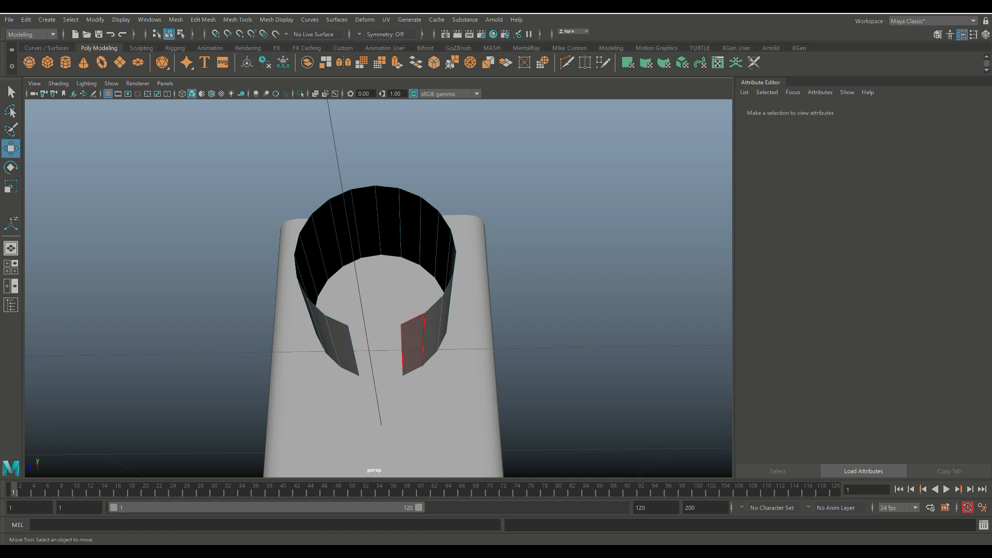
Step: Delete one more face on each side of the cylinder's bottom gap to widen the visor's opening
{"action": "left_click", "coordinate": [413, 341]}
{"action": "left_click", "coordinate": [341, 343], "text": "shift"}
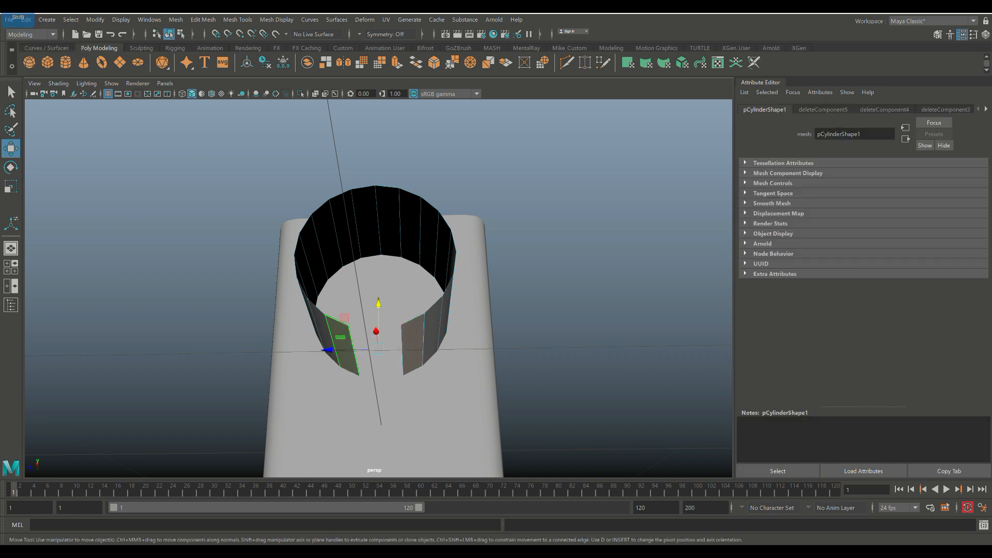
{"action": "key", "text": "Delete"}
Step: In the front view, pull back the vertices of the cylinder's outer end to follow the top visor's curved edge in the reference image
{"action": "scroll", "coordinate": [414, 331], "scroll_direction": "down", "scroll_amount": 3}
{"action": "left_click_drag", "start_coordinate": [414, 331], "coordinate": [481, 380], "text": "alt"}
{"action": "left_click", "coordinate": [11, 267]}
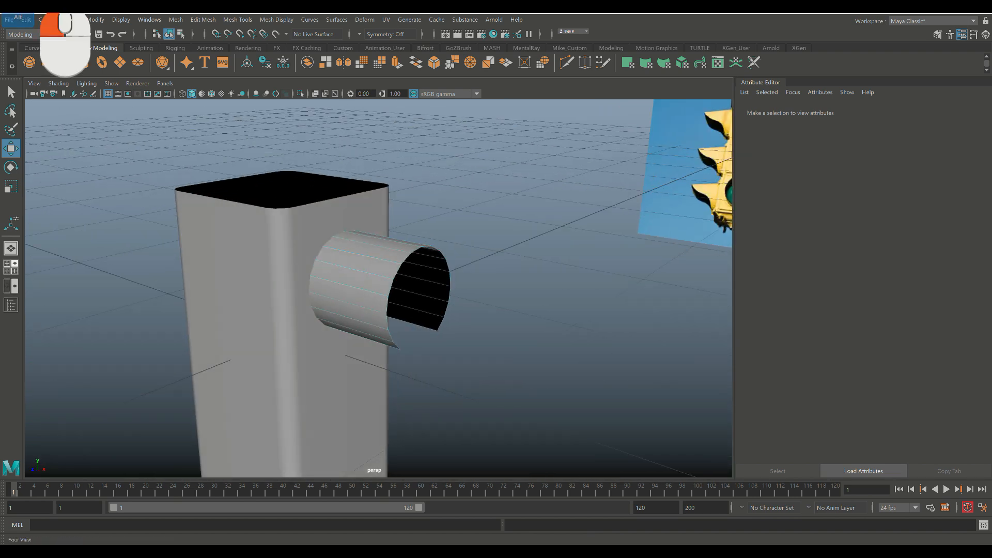
{"action": "key", "text": "space"}
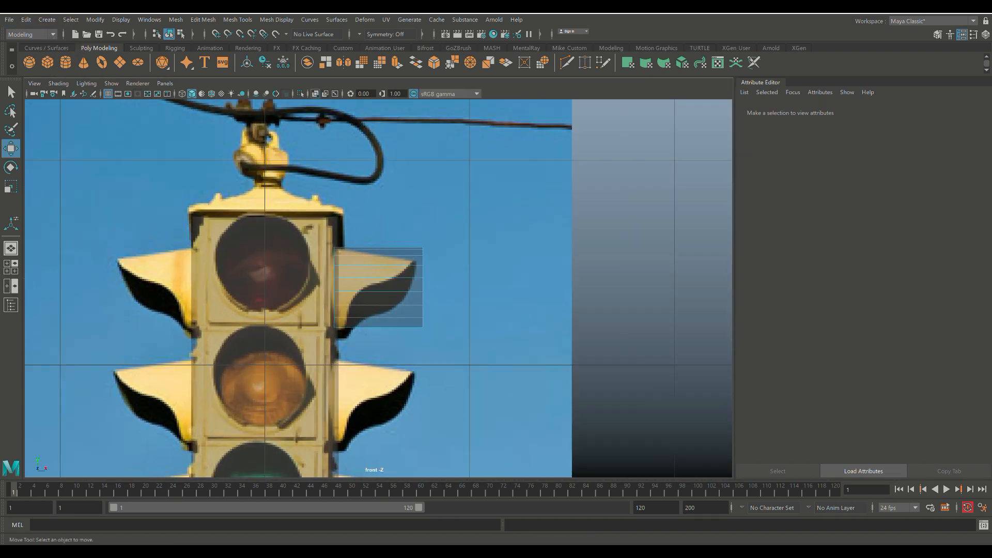
{"action": "scroll", "coordinate": [382, 286], "scroll_direction": "up", "scroll_amount": 2}
{"action": "right_click_drag", "start_coordinate": [423, 272], "coordinate": [392, 288]}
{"action": "mouse_move", "coordinate": [427, 332]}
{"action": "left_mouse_down"}
{"action": "mouse_move", "coordinate": [449, 350]}
{"action": "mouse_move", "coordinate": [485, 339]}
{"action": "mouse_move", "coordinate": [433, 339]}
{"action": "left_mouse_up"}
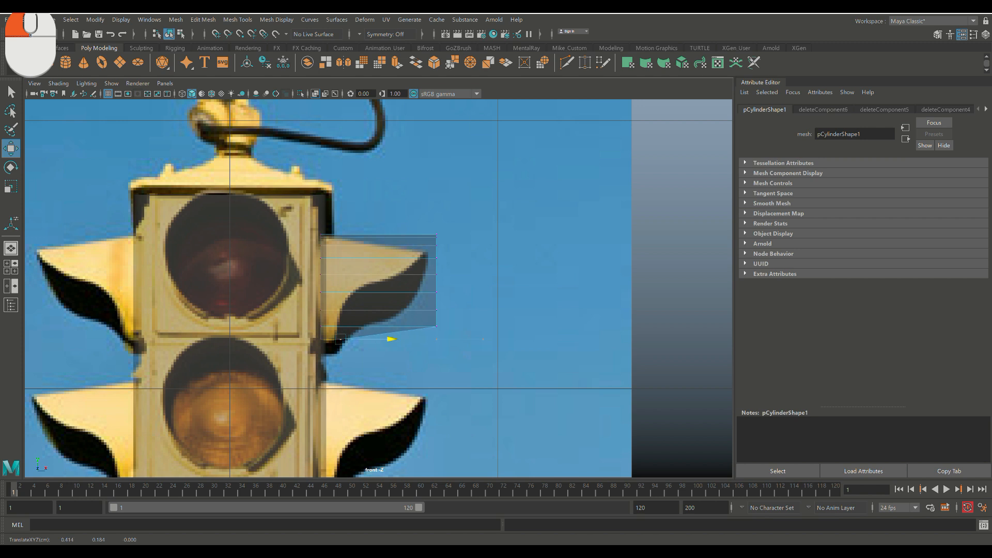
{"action": "left_click_drag", "start_coordinate": [341, 339], "coordinate": [340, 339]}
{"action": "left_click_drag", "start_coordinate": [428, 320], "coordinate": [340, 326]}
{"action": "left_click_drag", "start_coordinate": [427, 303], "coordinate": [448, 258]}
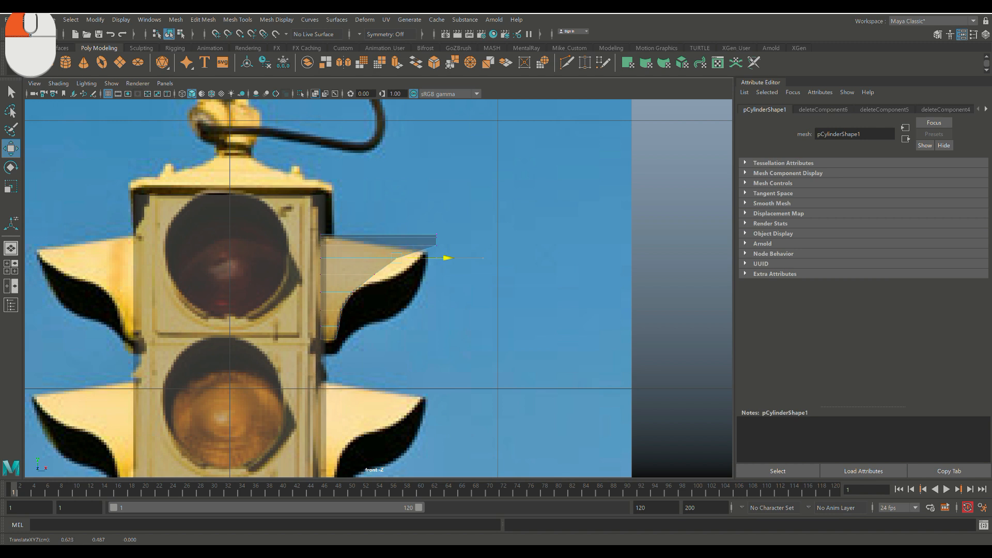
{"action": "left_click_drag", "start_coordinate": [448, 257], "coordinate": [470, 245]}
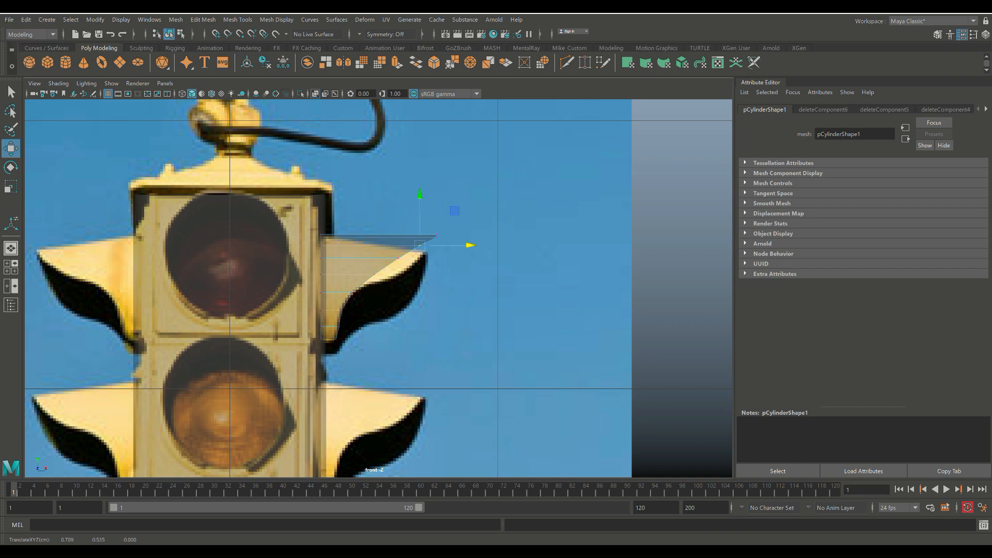
Step: In the perspective view, move the middle of the visor's front tip slightly outward to about X 0.788 to round it
{"action": "key", "text": "space"}
{"action": "key", "text": "space"}
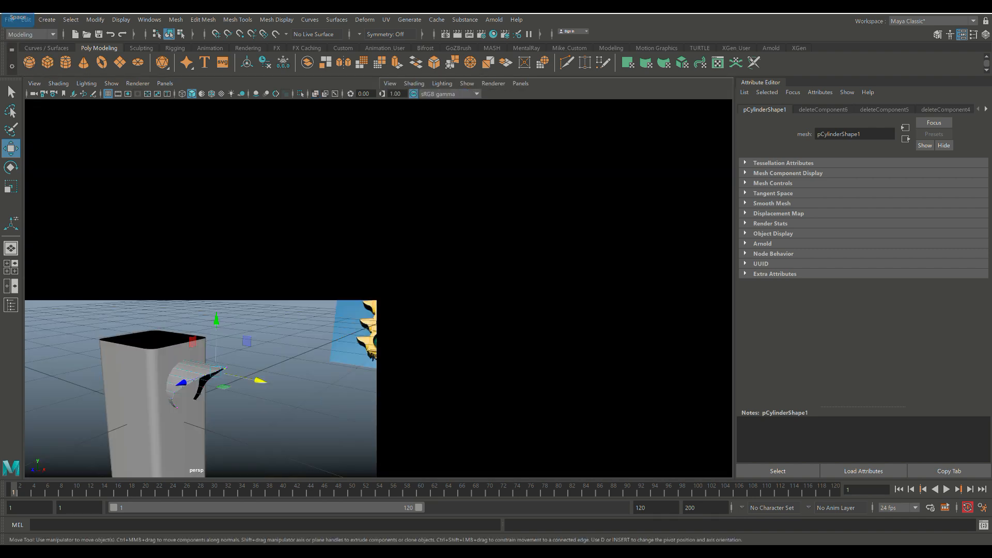
{"action": "left_click_drag", "start_coordinate": [413, 248], "coordinate": [331, 351], "text": "alt"}
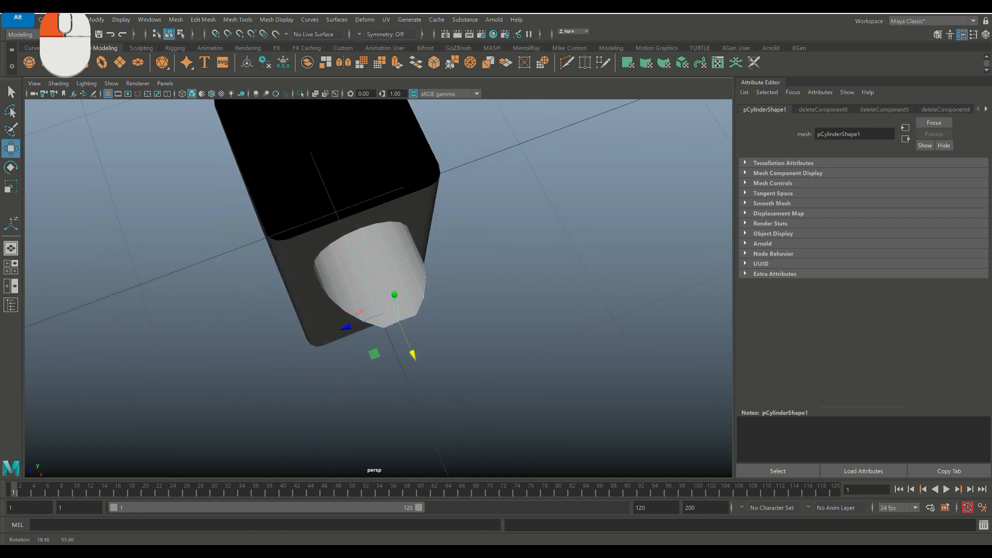
{"action": "scroll", "coordinate": [378, 288], "scroll_direction": "up", "scroll_amount": 3}
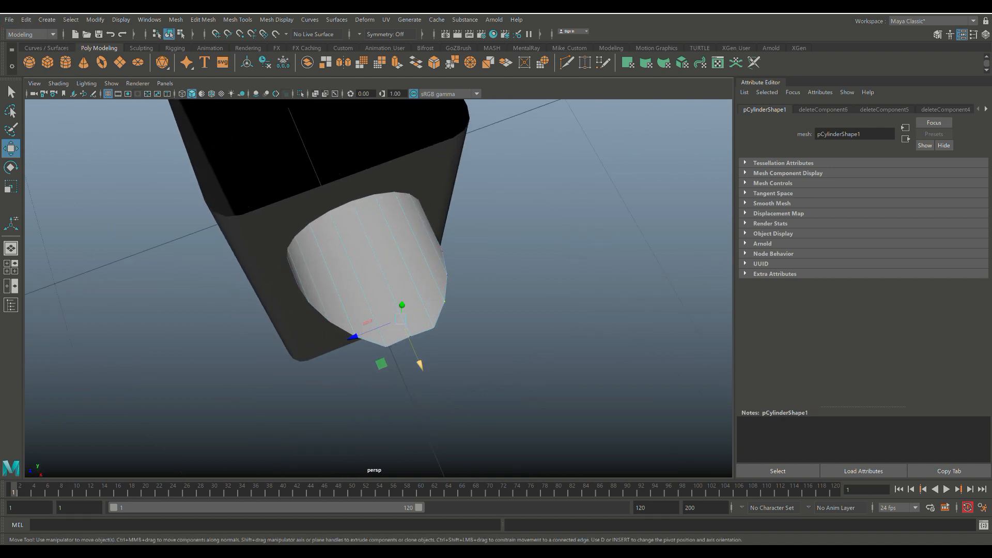
{"action": "left_click_drag", "start_coordinate": [420, 365], "coordinate": [425, 376]}
{"action": "key", "text": "ctrl+z"}
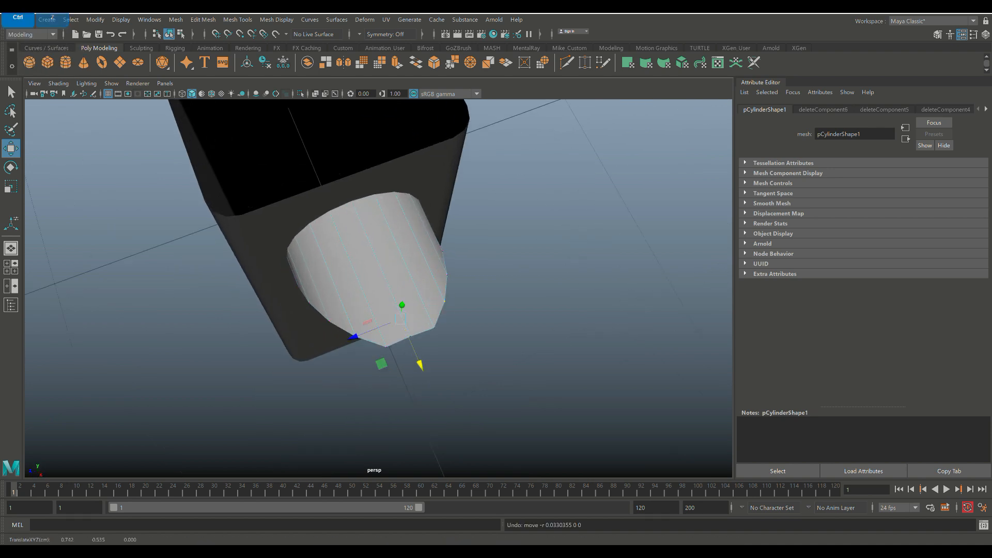
{"action": "left_click", "coordinate": [442, 382]}
{"action": "left_click", "coordinate": [410, 336]}
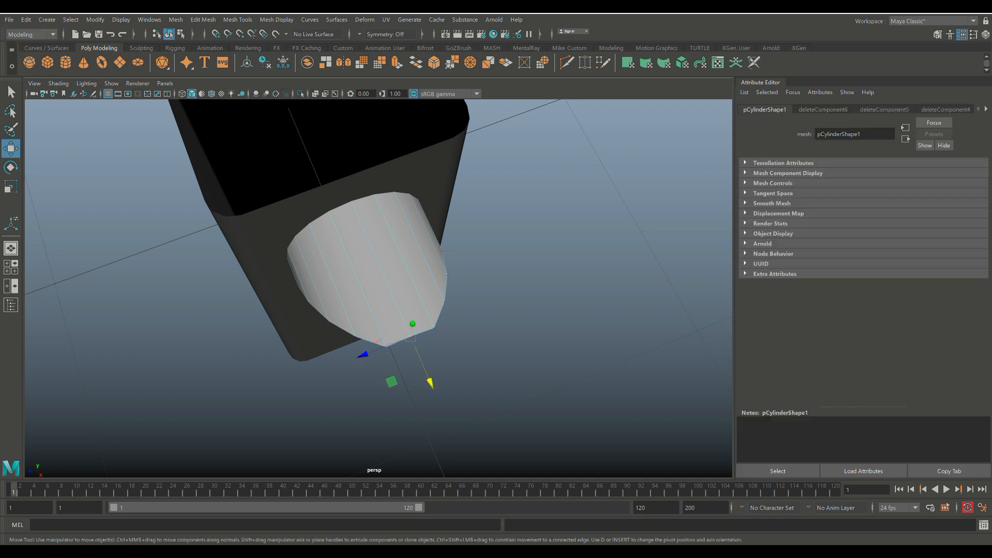
{"action": "left_click_drag", "start_coordinate": [429, 382], "coordinate": [431, 384]}
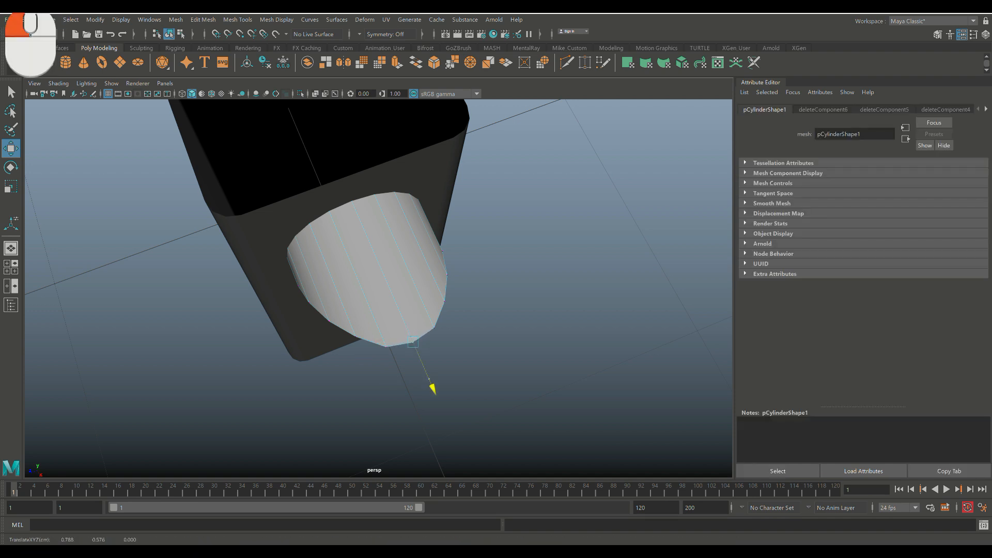
{"action": "left_click", "coordinate": [465, 377]}
Step: Extrude all faces of the visor with a thickness of 0.01
{"action": "scroll", "coordinate": [464, 377], "scroll_direction": "down", "scroll_amount": 3}
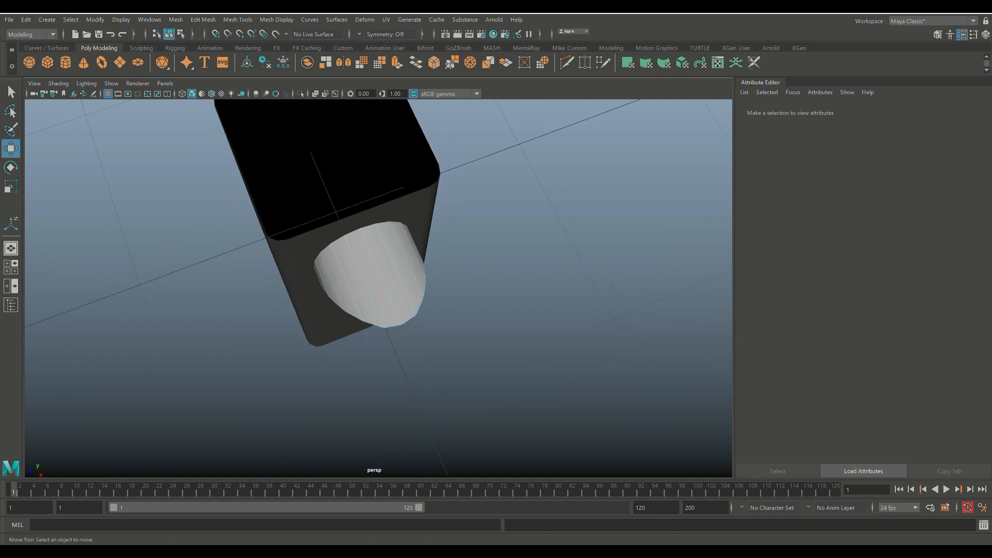
{"action": "left_click_drag", "start_coordinate": [455, 372], "coordinate": [457, 334], "text": "alt"}
{"action": "right_click_drag", "start_coordinate": [377, 247], "coordinate": [428, 230]}
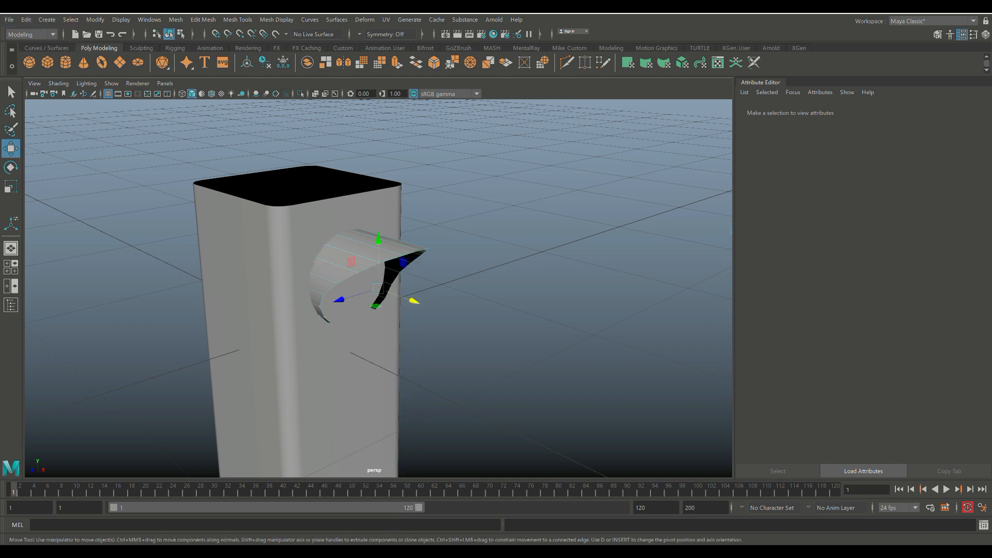
{"action": "key", "text": "ctrl+e"}
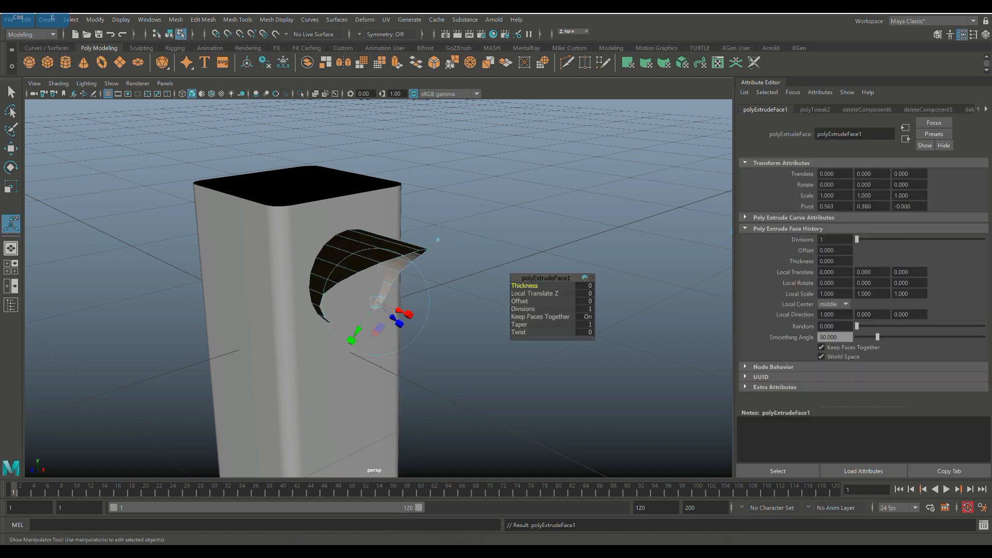
{"action": "left_click", "coordinate": [585, 285]}
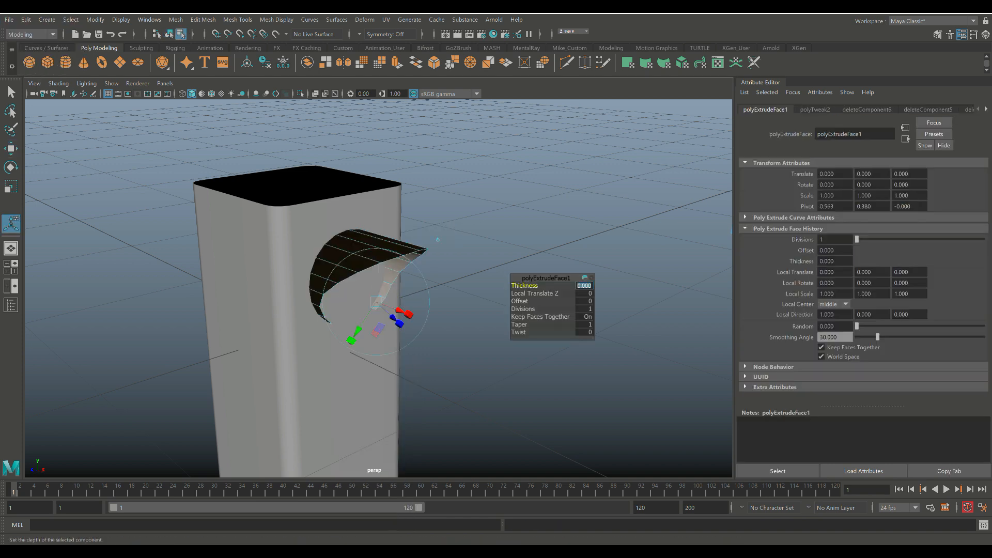
{"action": "type", "text": "0.01"}
{"action": "key", "text": "Return"}
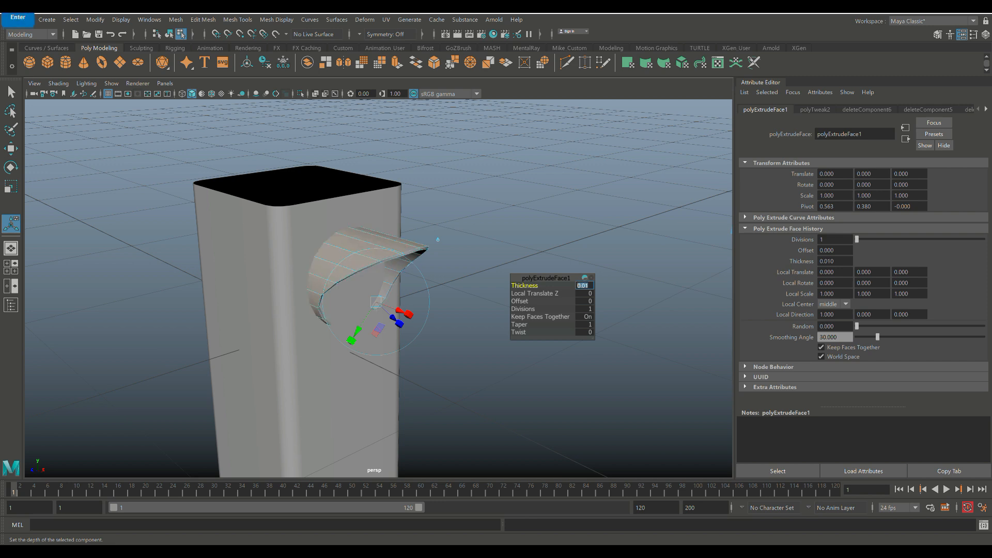
{"action": "mouse_move", "coordinate": [438, 240]}
{"action": "left_mouse_down", "text": "alt"}
{"action": "mouse_move", "coordinate": [445, 283]}
{"action": "mouse_move", "coordinate": [428, 257]}
{"action": "left_mouse_up", "text": "alt"}
{"action": "left_click", "coordinate": [428, 256]}
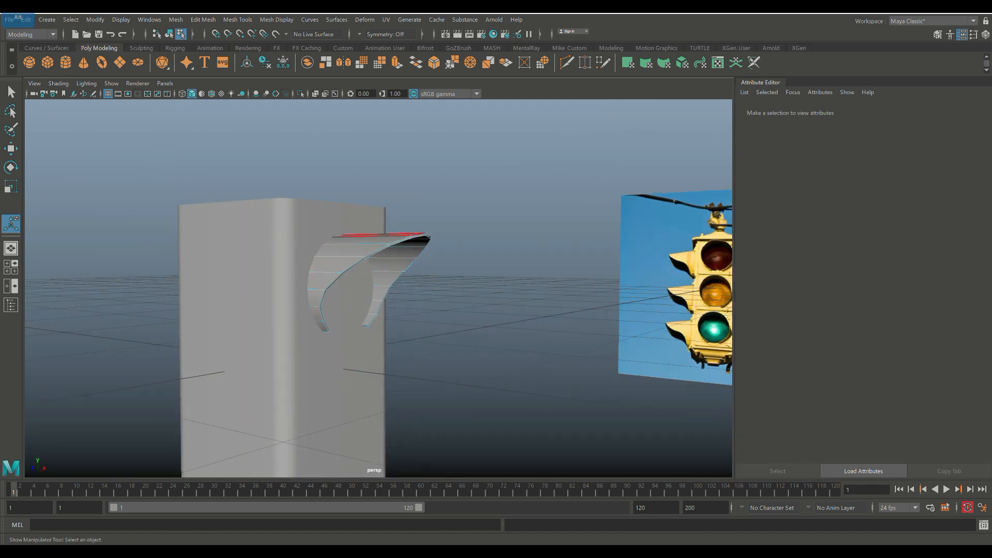
Step: Select the visor as an object and move it away from the housing to about X 0.803
{"action": "right_click", "coordinate": [397, 233]}
{"action": "right_click_drag", "start_coordinate": [448, 217], "coordinate": [448, 216]}
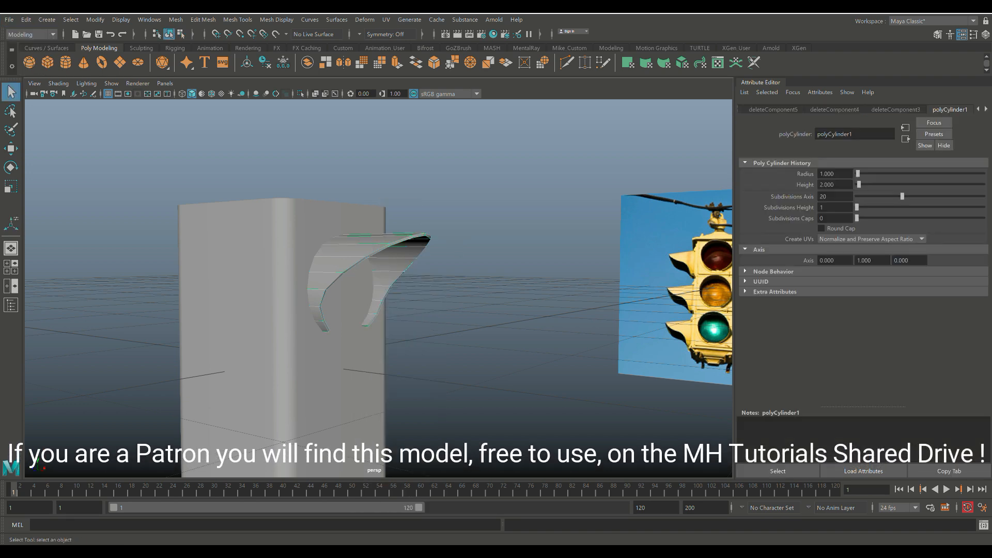
{"action": "key", "text": "w"}
{"action": "left_click_drag", "start_coordinate": [419, 290], "coordinate": [491, 290]}
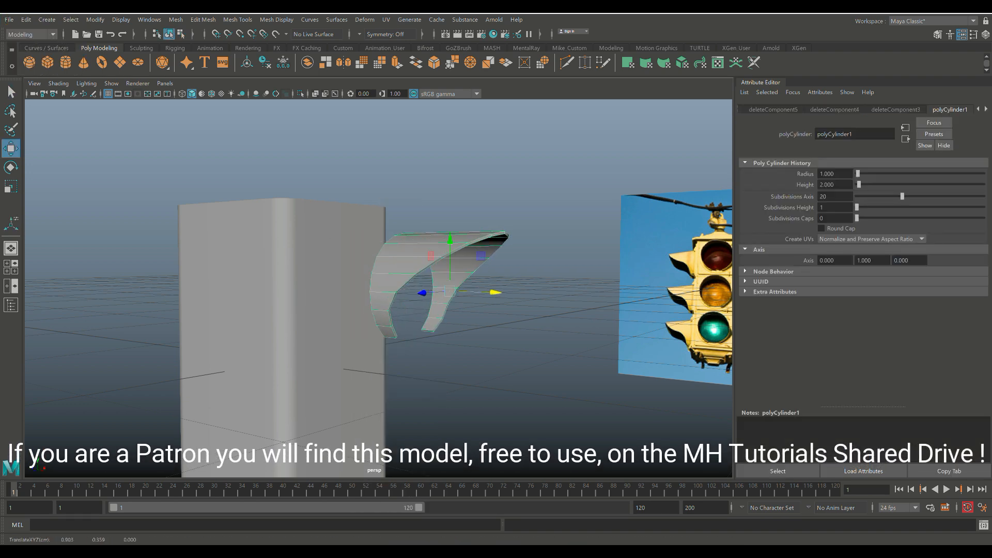
Step: Insert edge loops close to the visor's rear and front rims, using the Equal distance from edge setting
{"action": "left_click", "coordinate": [238, 19]}
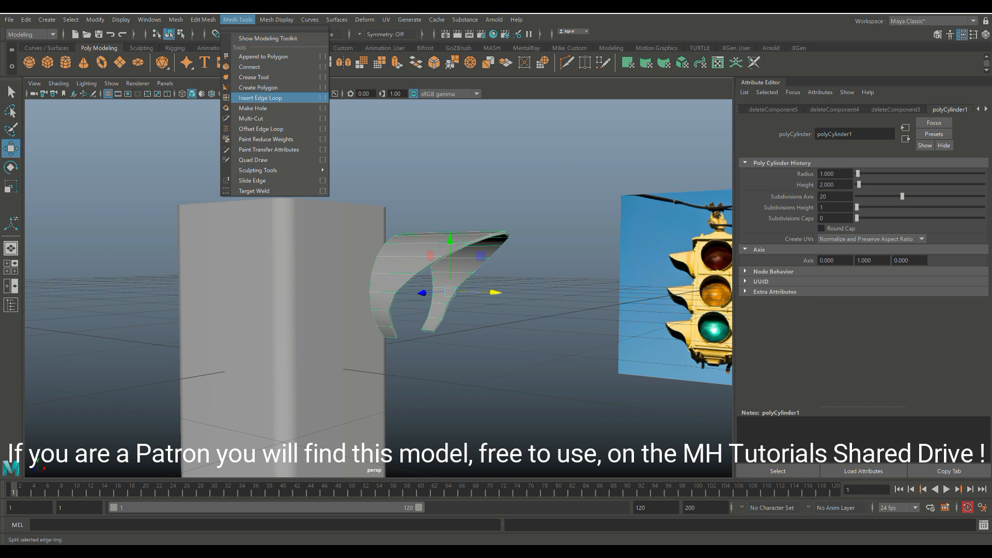
{"action": "left_click", "coordinate": [322, 98]}
{"action": "left_click", "coordinate": [588, 211]}
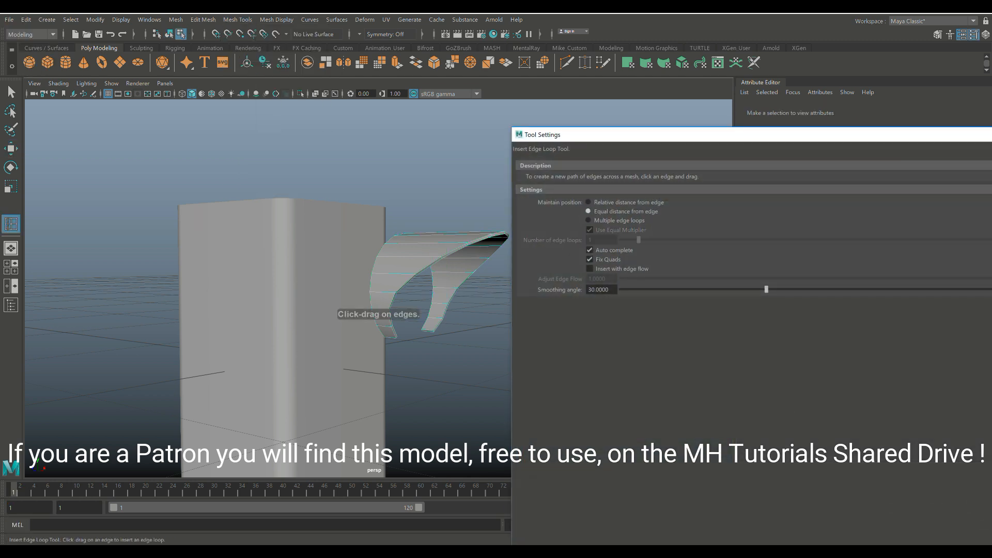
{"action": "left_click", "coordinate": [988, 135]}
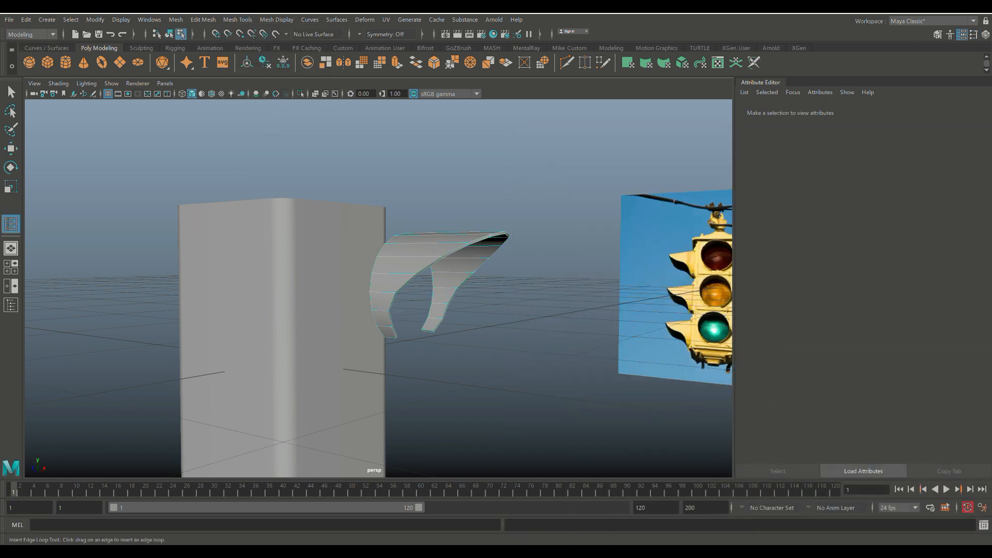
{"action": "left_click_drag", "start_coordinate": [413, 290], "coordinate": [498, 361], "text": "alt"}
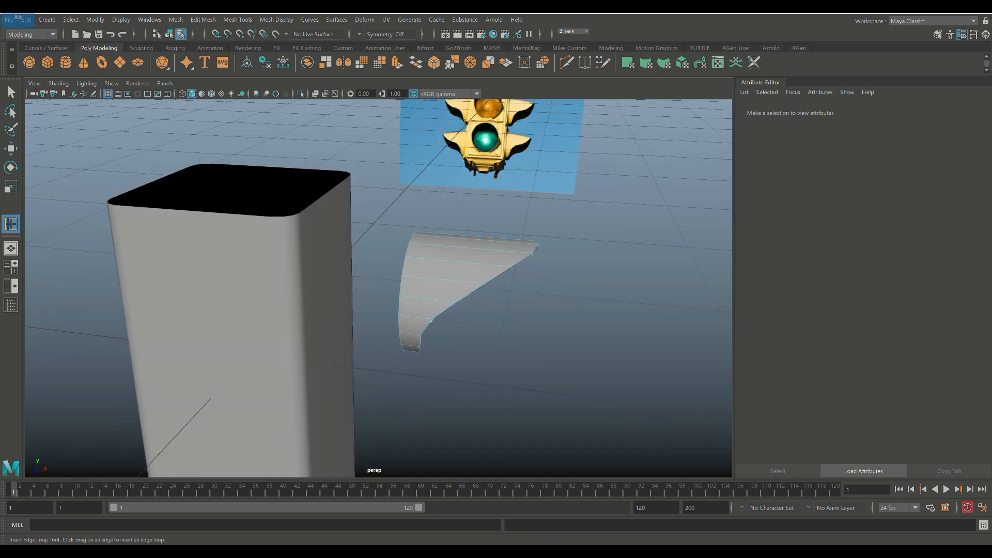
{"action": "left_click_drag", "start_coordinate": [413, 258], "coordinate": [408, 259]}
{"action": "left_click_drag", "start_coordinate": [496, 266], "coordinate": [497, 266]}
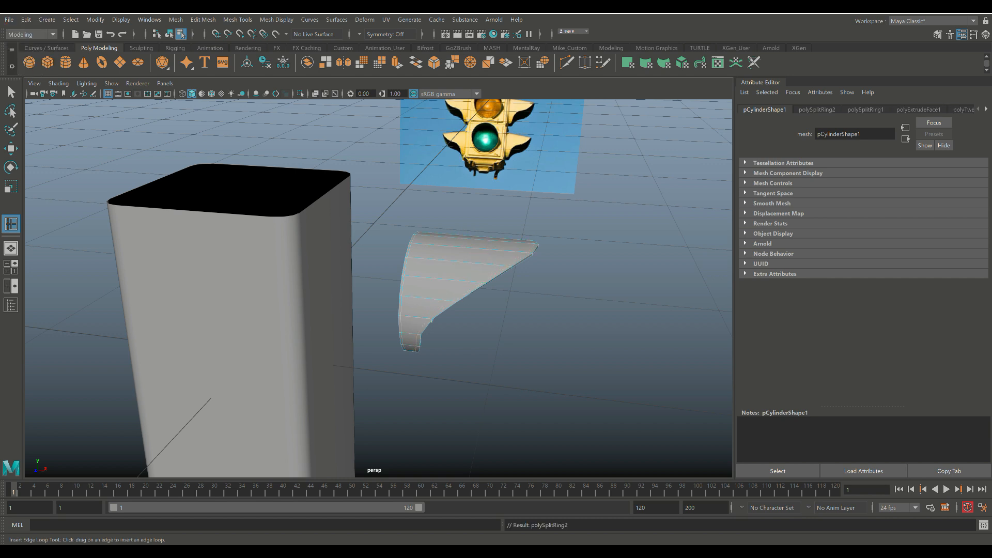
Step: Check the visor's smooth preview, return it to the unsmoothed display, and apply Smooth to the mesh
{"action": "key", "text": "q"}
{"action": "right_click_drag", "start_coordinate": [475, 253], "coordinate": [522, 234]}
{"action": "key", "text": "3"}
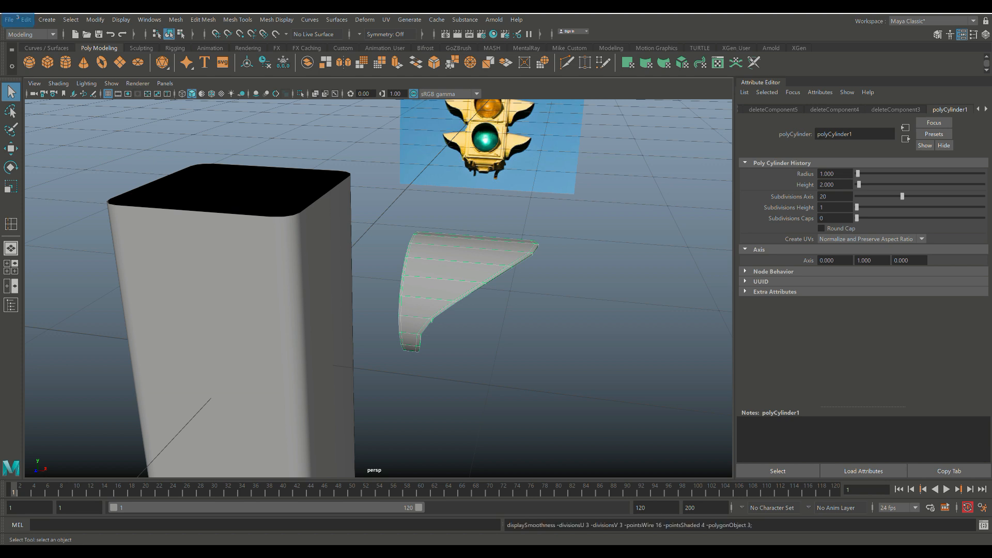
{"action": "left_click_drag", "start_coordinate": [506, 269], "coordinate": [488, 285], "text": "alt"}
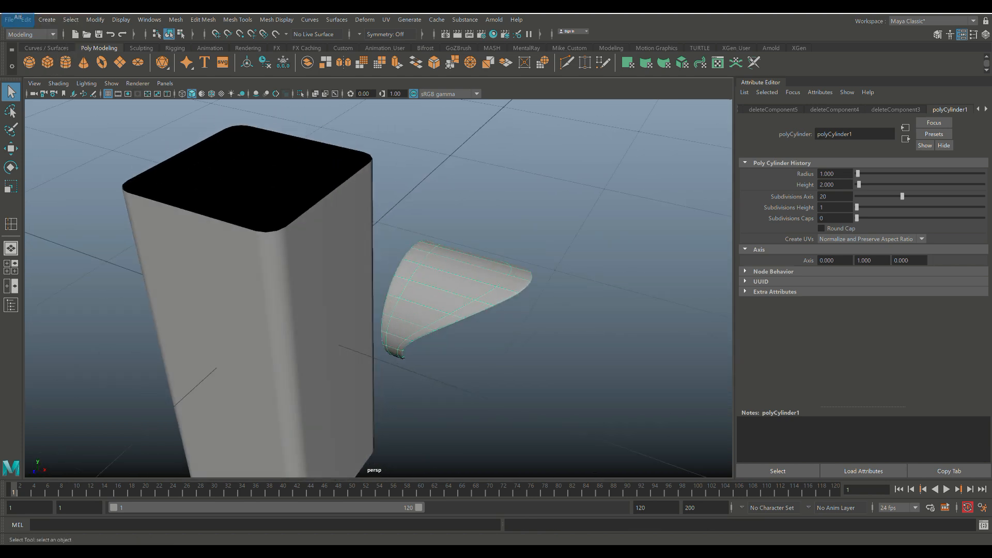
{"action": "key", "text": "1"}
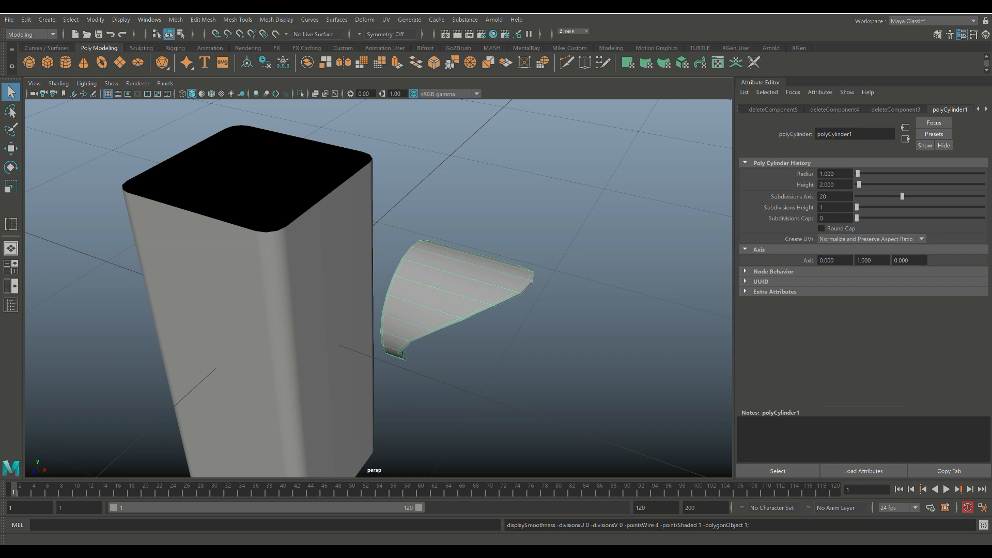
{"action": "left_click", "coordinate": [176, 19]}
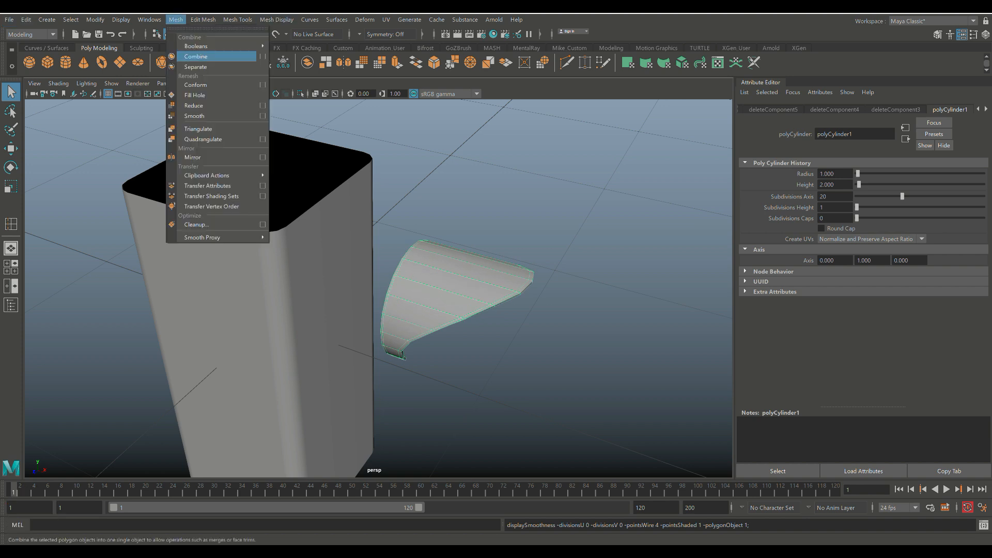
{"action": "left_click", "coordinate": [194, 115]}
{"action": "left_click", "coordinate": [558, 340]}
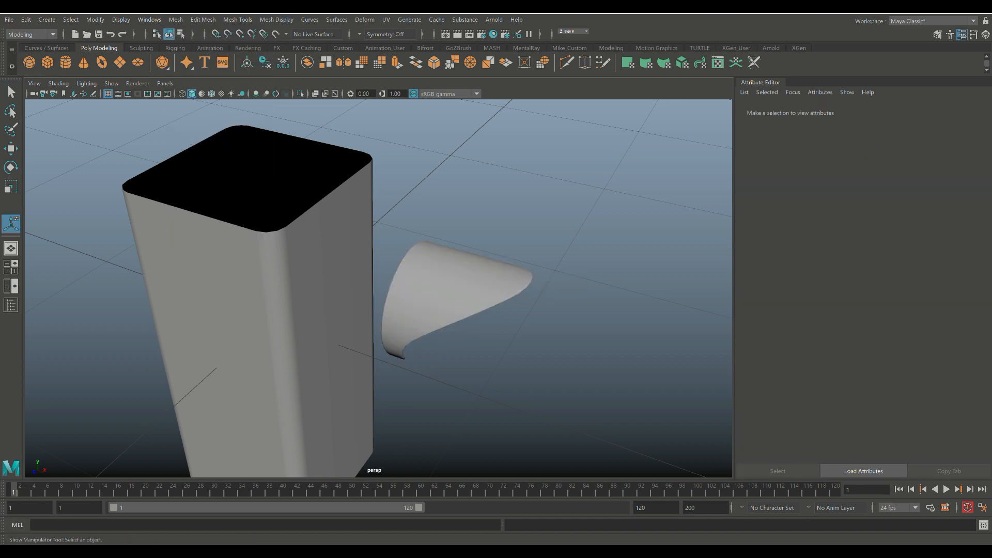
Step: Create a polygon cube and move it along X out of the housing, into the space around the visor
{"action": "mouse_move", "coordinate": [377, 284]}
{"action": "left_mouse_down", "text": "alt"}
{"action": "mouse_move", "coordinate": [419, 276]}
{"action": "mouse_move", "coordinate": [366, 287]}
{"action": "mouse_move", "coordinate": [413, 281]}
{"action": "mouse_move", "coordinate": [387, 283]}
{"action": "left_mouse_up", "text": "alt"}
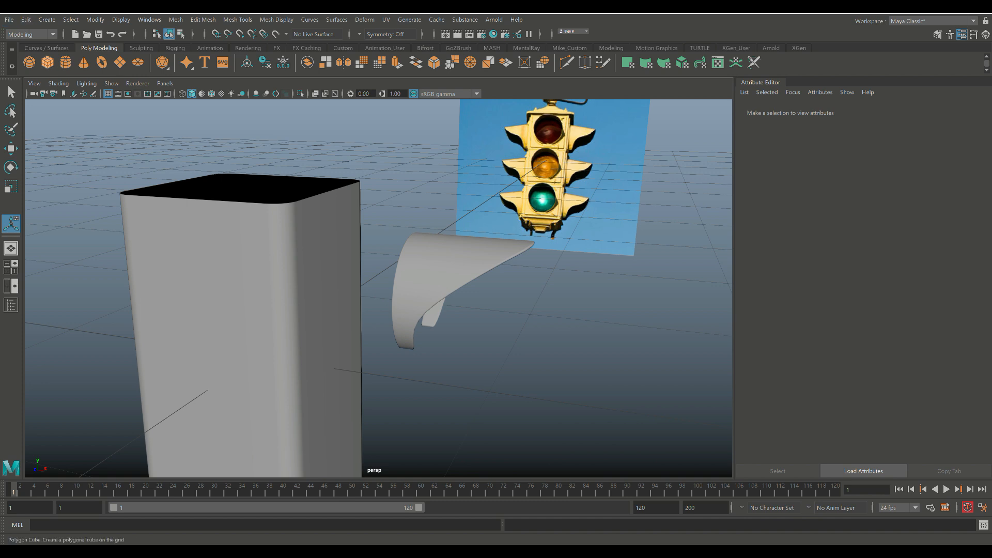
{"action": "left_click", "coordinate": [47, 62]}
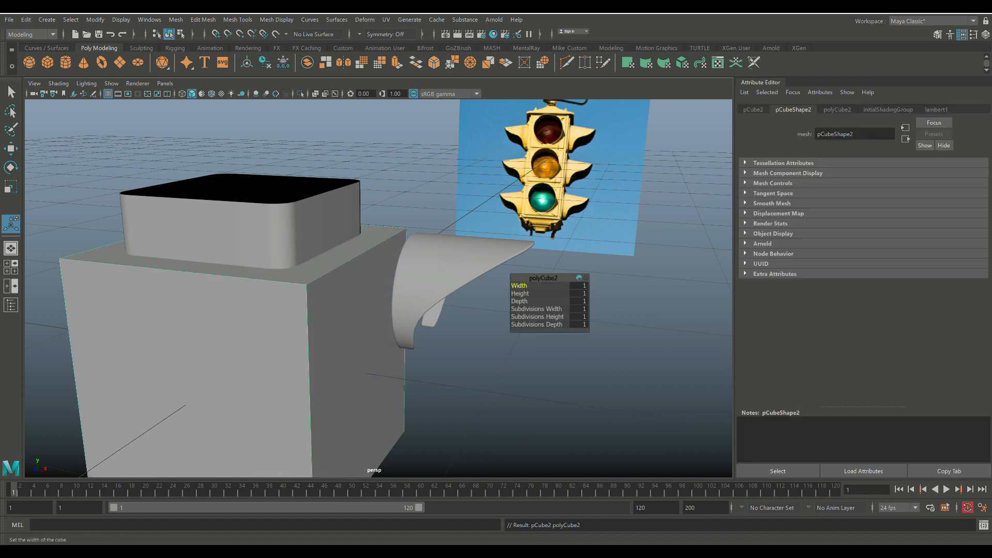
{"action": "key", "text": "w"}
{"action": "left_click_drag", "start_coordinate": [299, 360], "coordinate": [576, 404]}
{"action": "scroll", "coordinate": [576, 403], "scroll_direction": "down", "scroll_amount": 5}
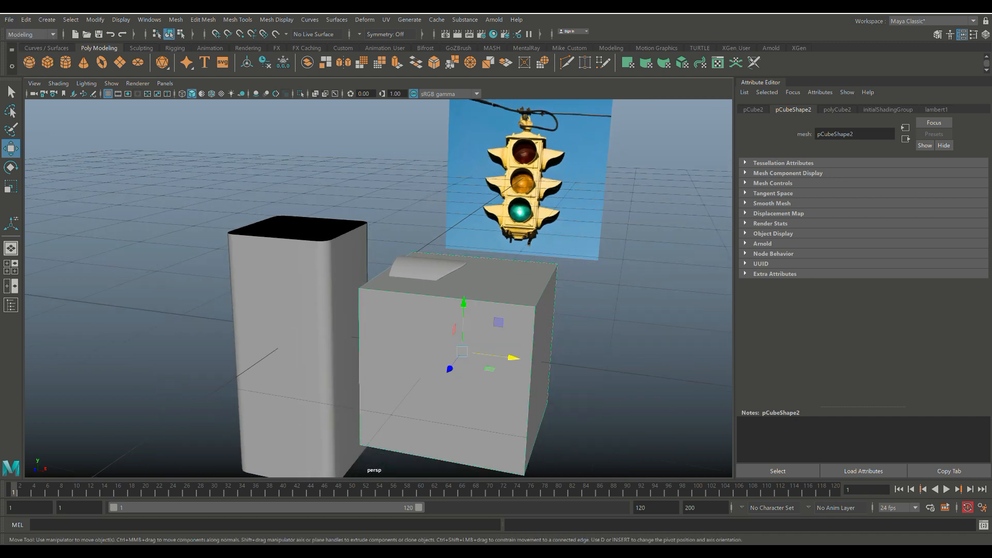
Step: Scale the cube down uniformly to about 0.355 and raise it to the visor's height
{"action": "key", "text": "r"}
{"action": "left_click_drag", "start_coordinate": [461, 351], "coordinate": [455, 355]}
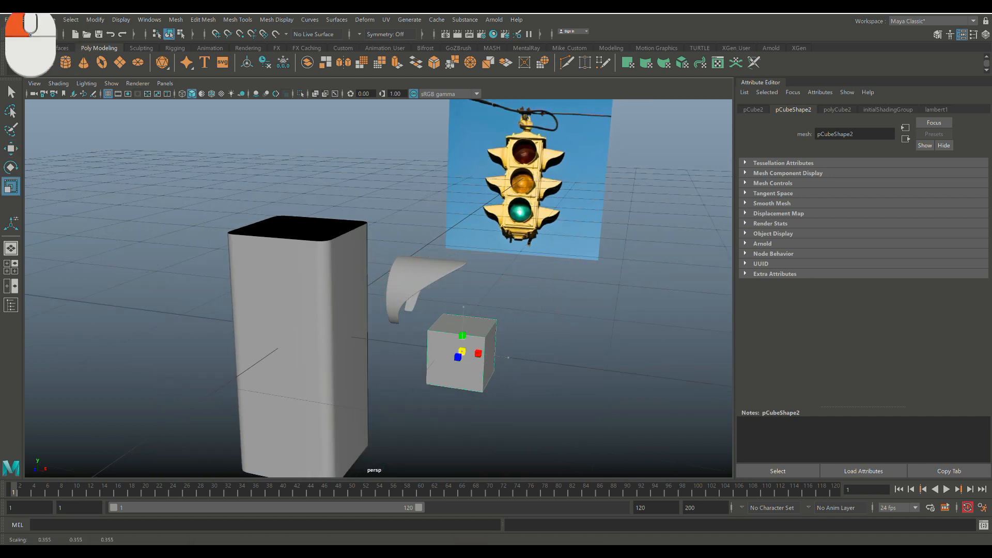
{"action": "key", "text": "w"}
{"action": "left_click_drag", "start_coordinate": [464, 303], "coordinate": [465, 242]}
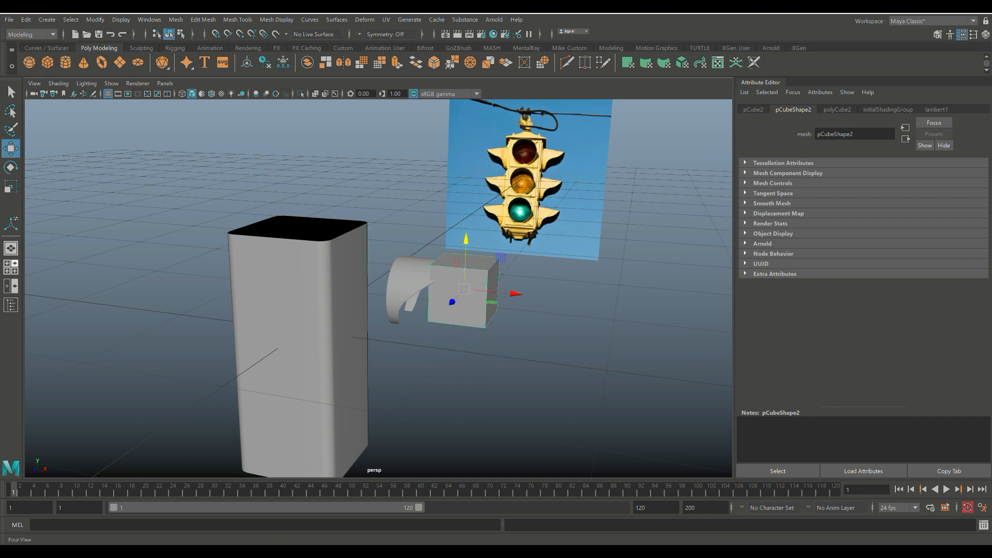
Step: Display the side view in wireframe and scale the cube up uniformly to 0.540, so its outline encloses the visor
{"action": "left_click", "coordinate": [11, 267]}
{"action": "scroll", "coordinate": [556, 389], "scroll_direction": "up", "scroll_amount": 5}
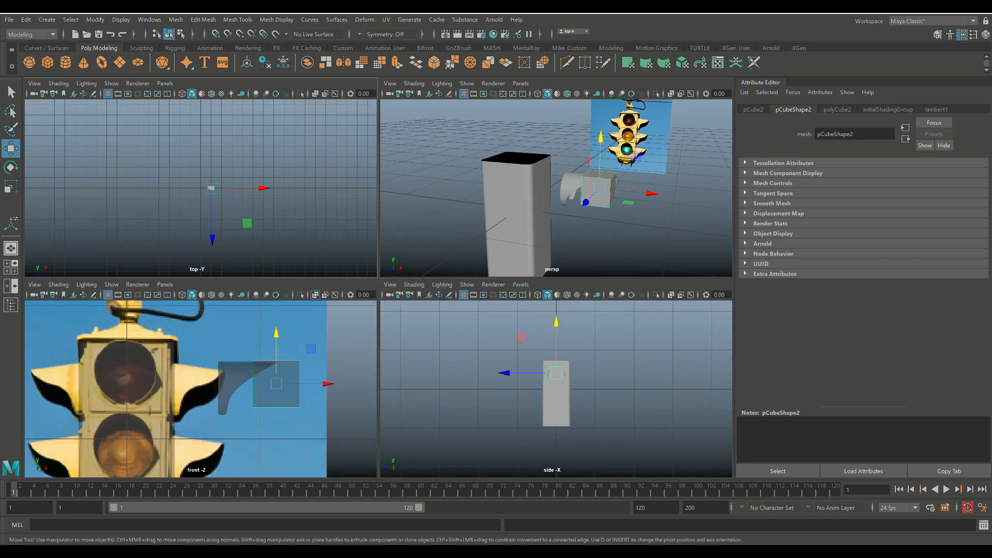
{"action": "key", "text": "4"}
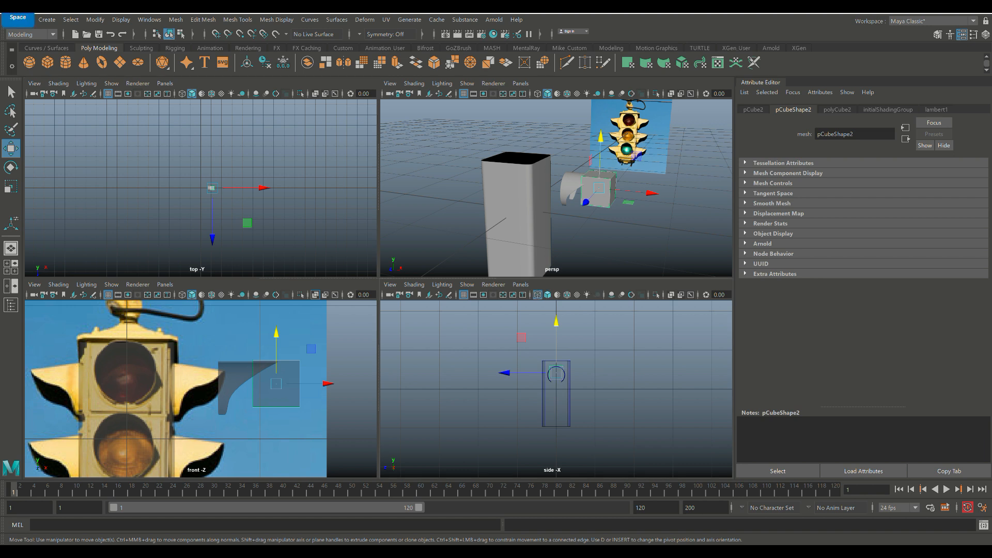
{"action": "key", "text": "space"}
{"action": "key", "text": "f"}
{"action": "scroll", "coordinate": [378, 289], "scroll_direction": "down", "scroll_amount": 15}
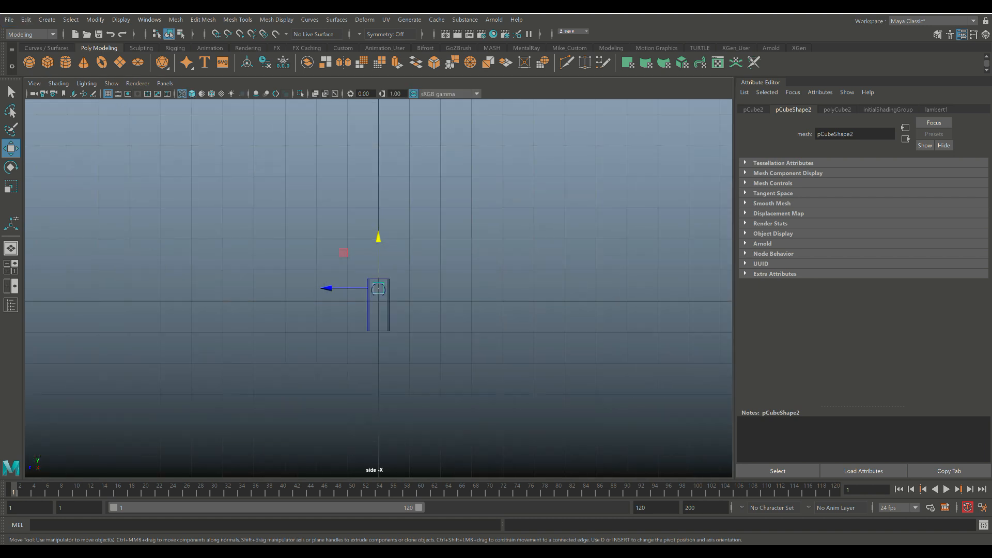
{"action": "scroll", "coordinate": [379, 288], "scroll_direction": "up", "scroll_amount": 8}
{"action": "scroll", "coordinate": [378, 289], "scroll_direction": "down", "scroll_amount": 6}
{"action": "scroll", "coordinate": [378, 288], "scroll_direction": "down", "scroll_amount": 3}
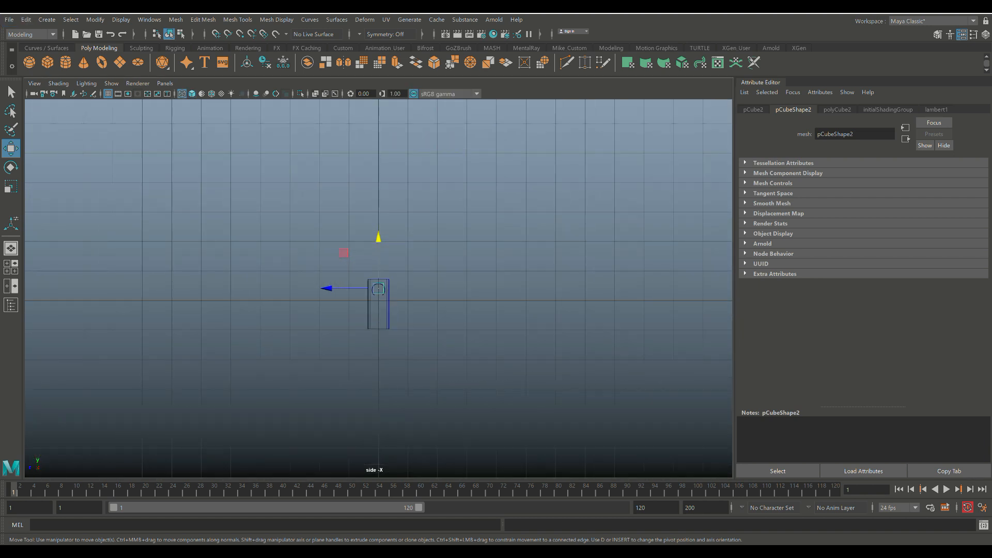
{"action": "key", "text": "r"}
{"action": "scroll", "coordinate": [378, 289], "scroll_direction": "up", "scroll_amount": 8}
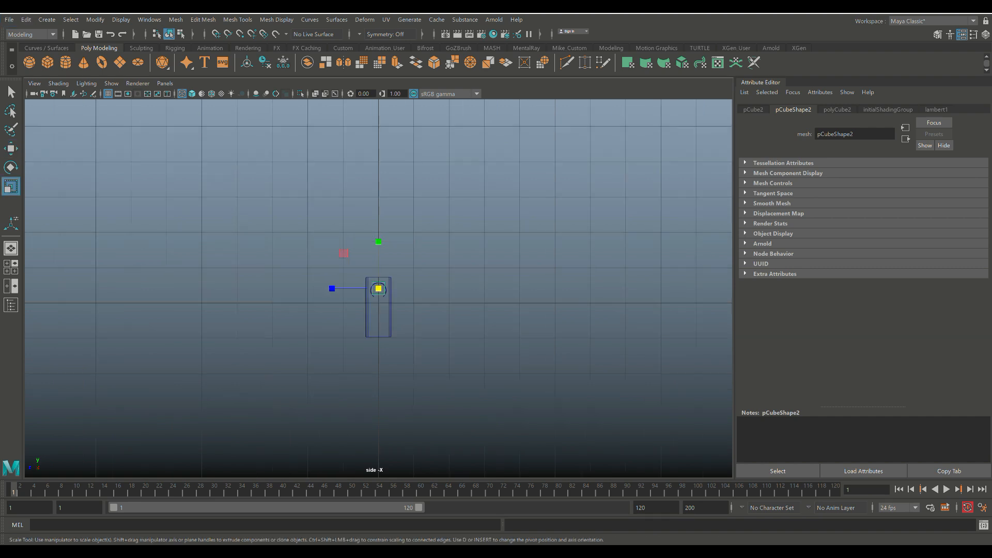
{"action": "scroll", "coordinate": [378, 288], "scroll_direction": "up", "scroll_amount": 1}
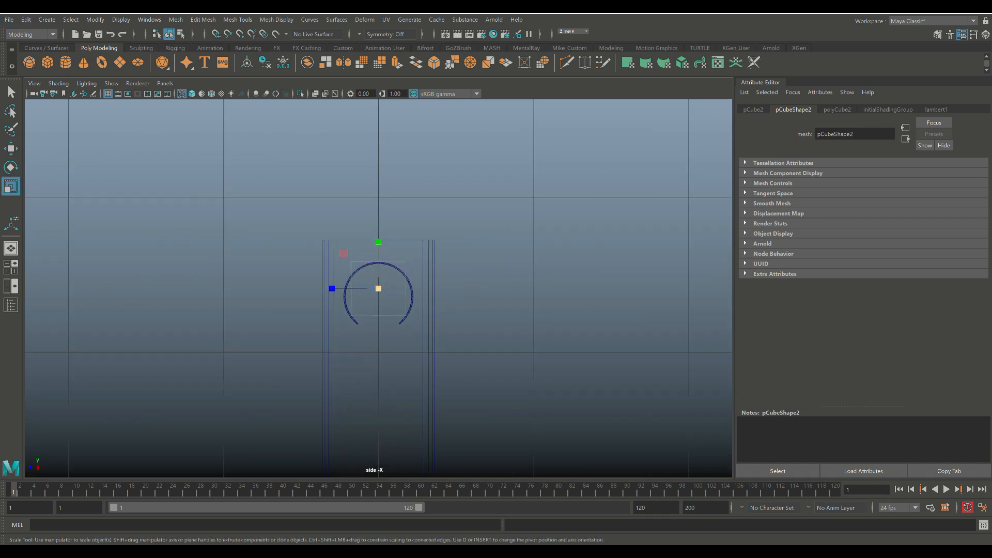
{"action": "left_click_drag", "start_coordinate": [378, 288], "coordinate": [404, 286]}
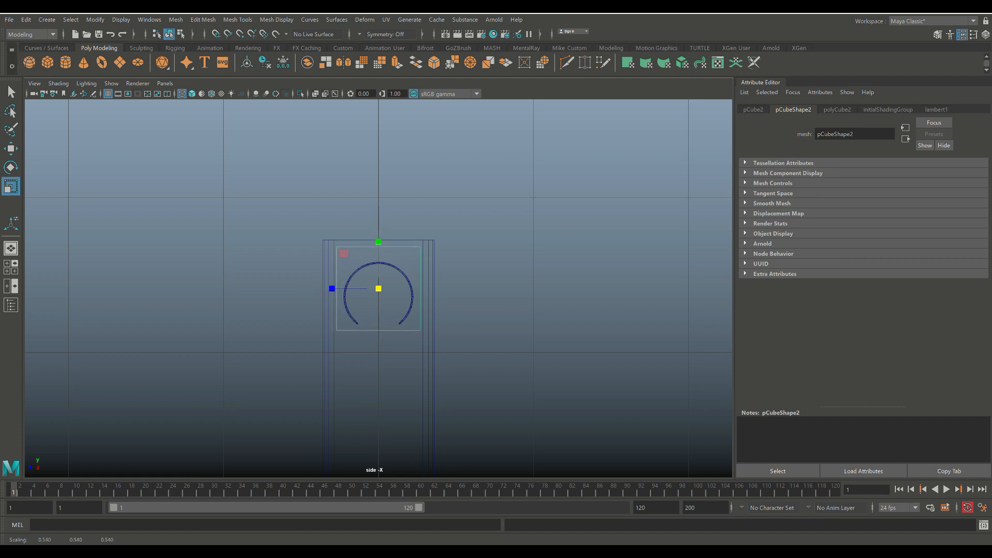
Step: Lower the cube to a Y position of about 0.380, centring it around the visor's outline
{"action": "key", "text": "w"}
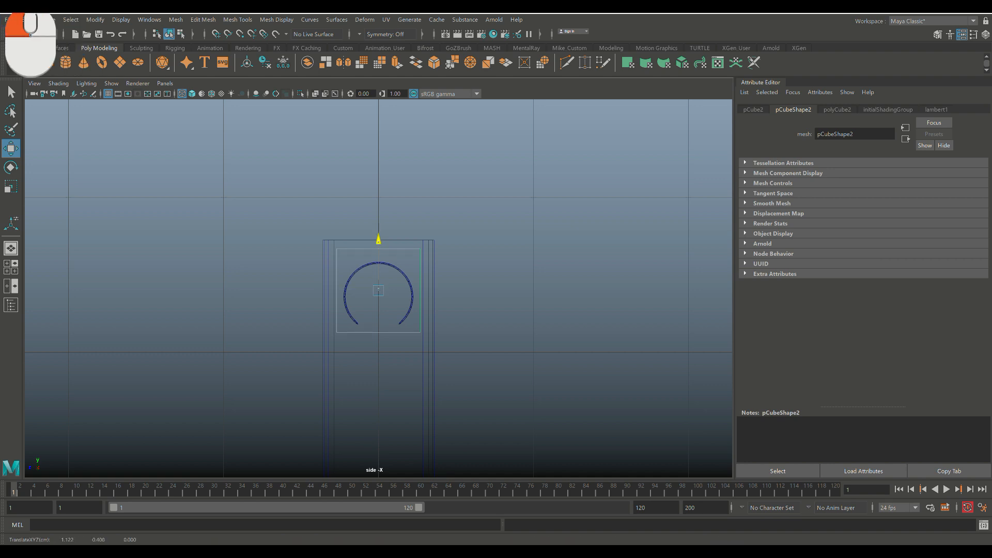
{"action": "left_click_drag", "start_coordinate": [379, 241], "coordinate": [378, 243]}
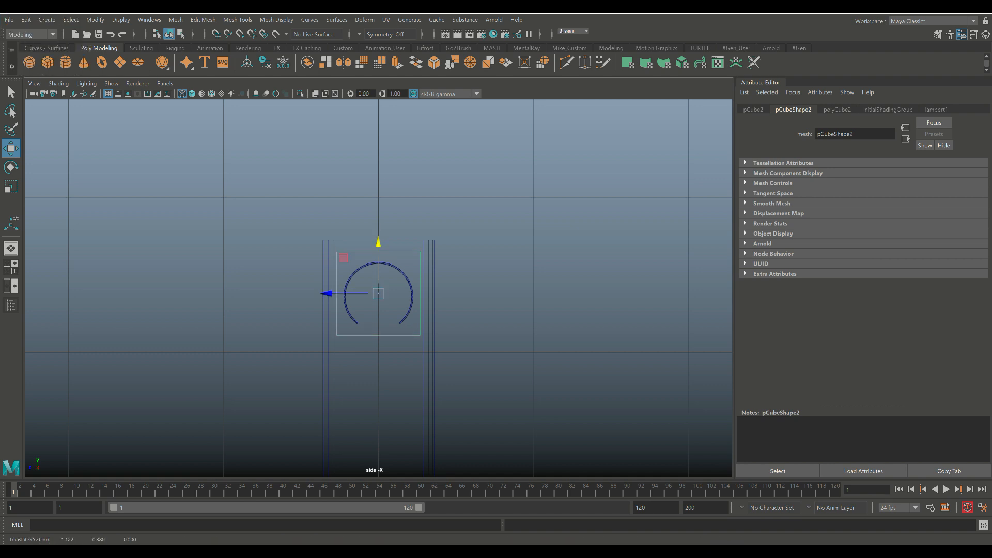
{"action": "key", "text": "ctrl"}
Step: Delete the cube's face that points toward the housing
{"action": "left_click", "coordinate": [11, 267]}
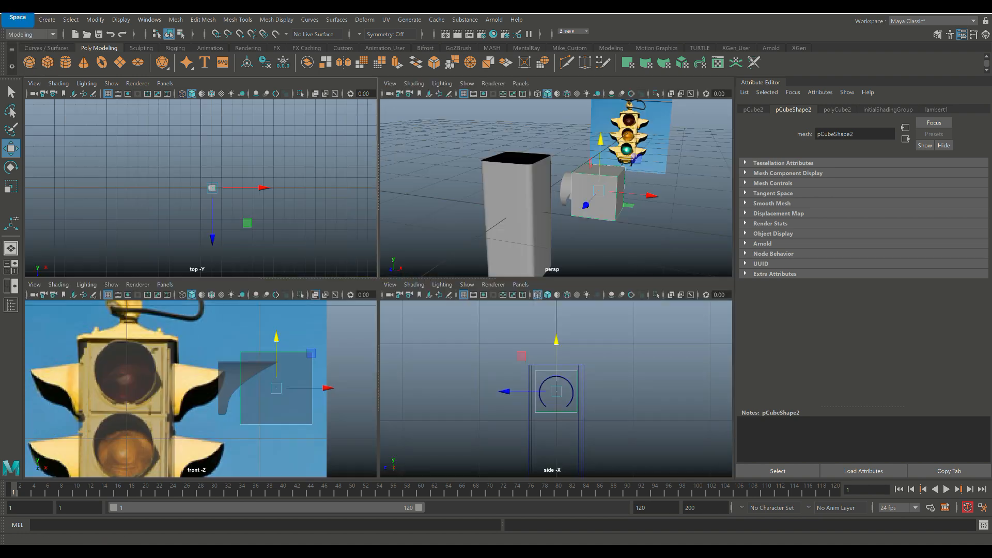
{"action": "key", "text": "space"}
{"action": "left_click_drag", "start_coordinate": [465, 259], "coordinate": [428, 243], "text": "alt"}
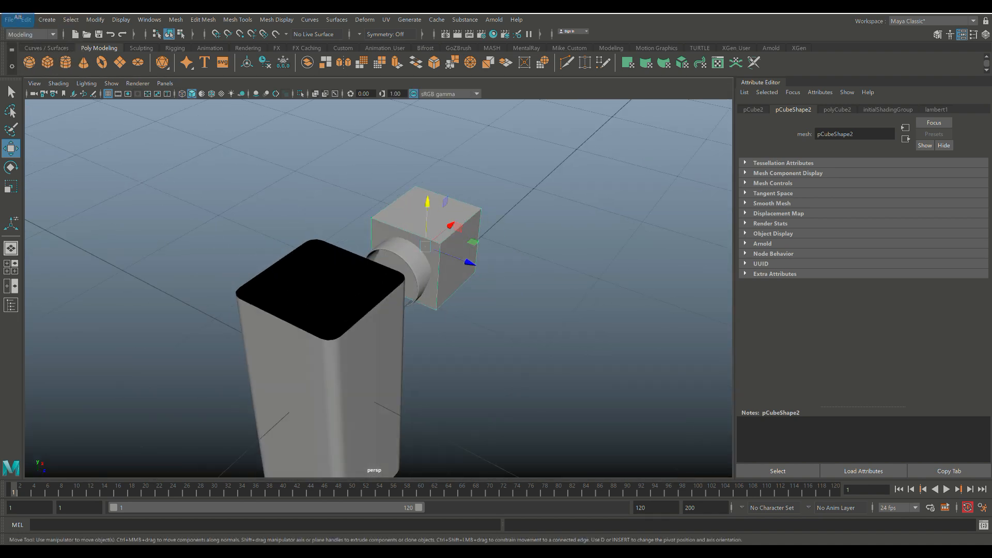
{"action": "right_click_drag", "start_coordinate": [364, 255], "coordinate": [382, 259]}
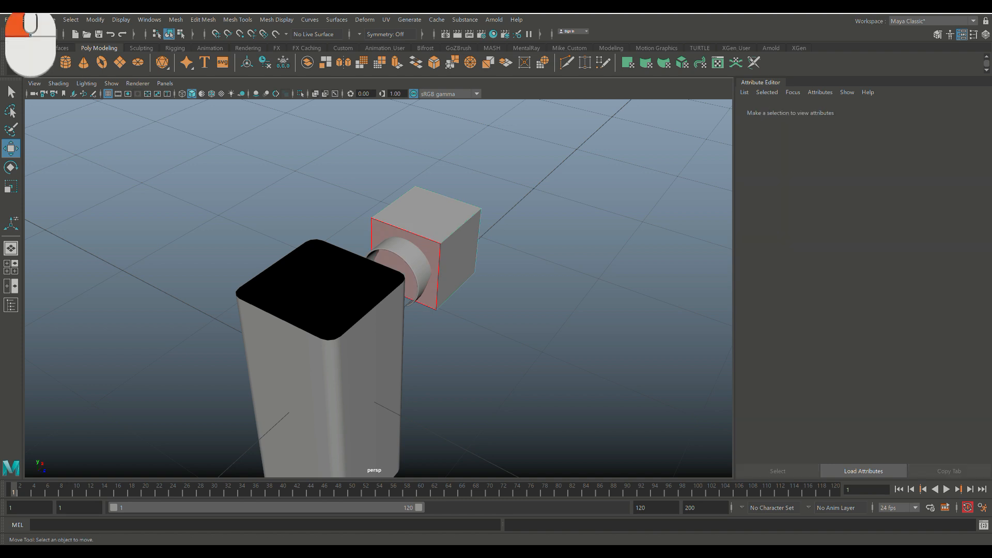
{"action": "left_click", "coordinate": [404, 261]}
{"action": "key", "text": "Delete"}
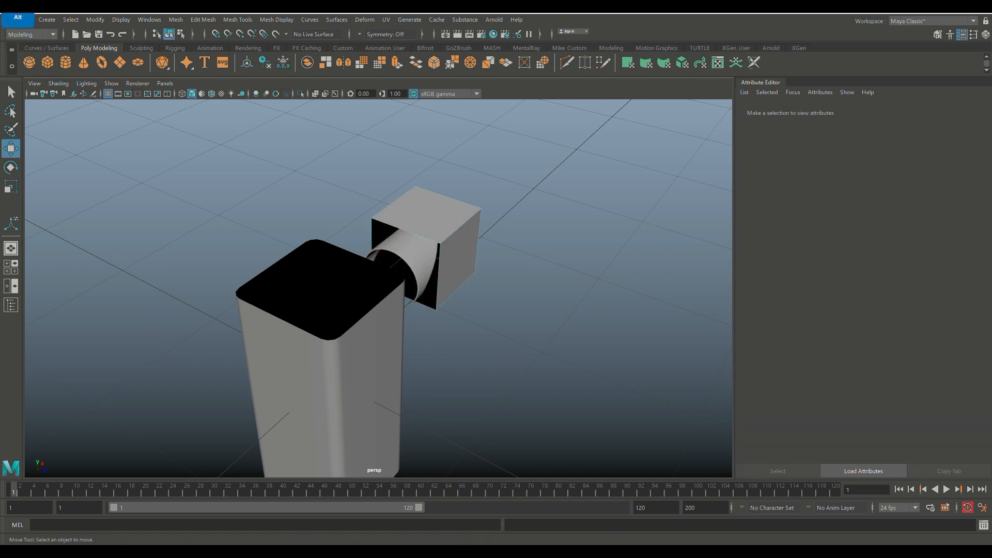
Step: Shift the cube's open-side vertices along X to make a thin panel, and move it beside the housing at X 0.184
{"action": "mouse_move", "coordinate": [404, 261]}
{"action": "left_mouse_down", "text": "alt"}
{"action": "mouse_move", "coordinate": [372, 258]}
{"action": "mouse_move", "coordinate": [392, 261]}
{"action": "left_mouse_up", "text": "alt"}
{"action": "right_click_drag", "start_coordinate": [602, 277], "coordinate": [568, 272]}
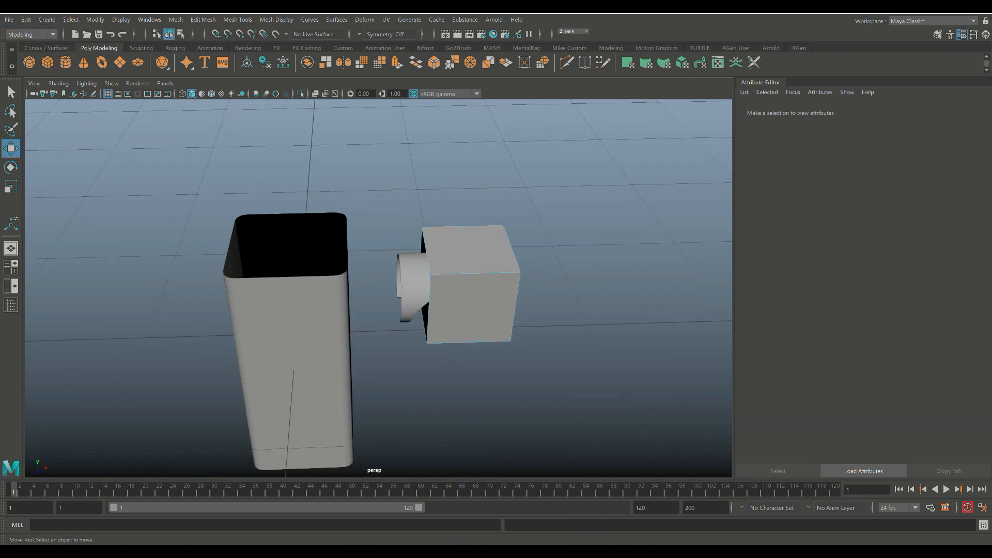
{"action": "left_click_drag", "start_coordinate": [383, 195], "coordinate": [440, 372]}
{"action": "left_click_drag", "start_coordinate": [455, 413], "coordinate": [455, 412]}
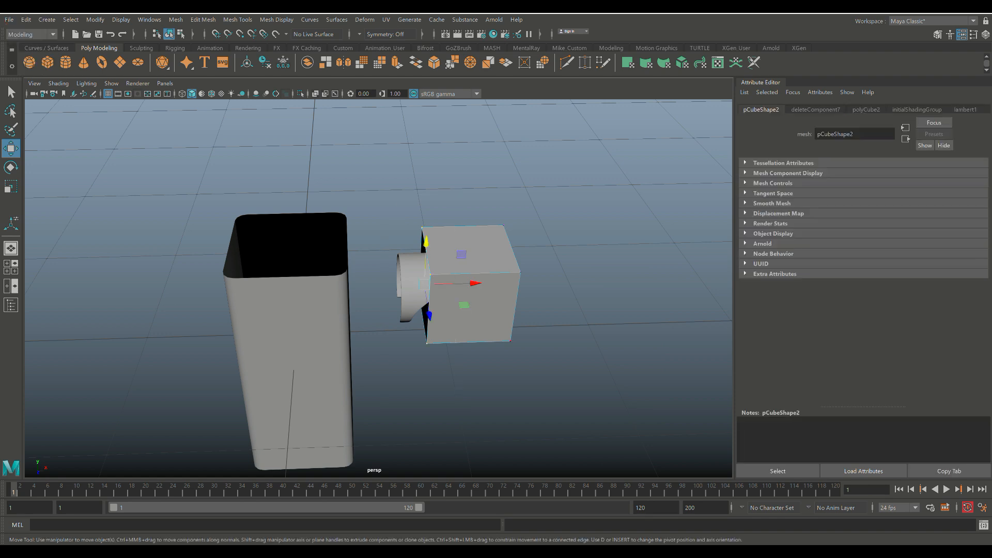
{"action": "left_click_drag", "start_coordinate": [476, 283], "coordinate": [546, 281]}
{"action": "right_click_drag", "start_coordinate": [518, 266], "coordinate": [565, 250]}
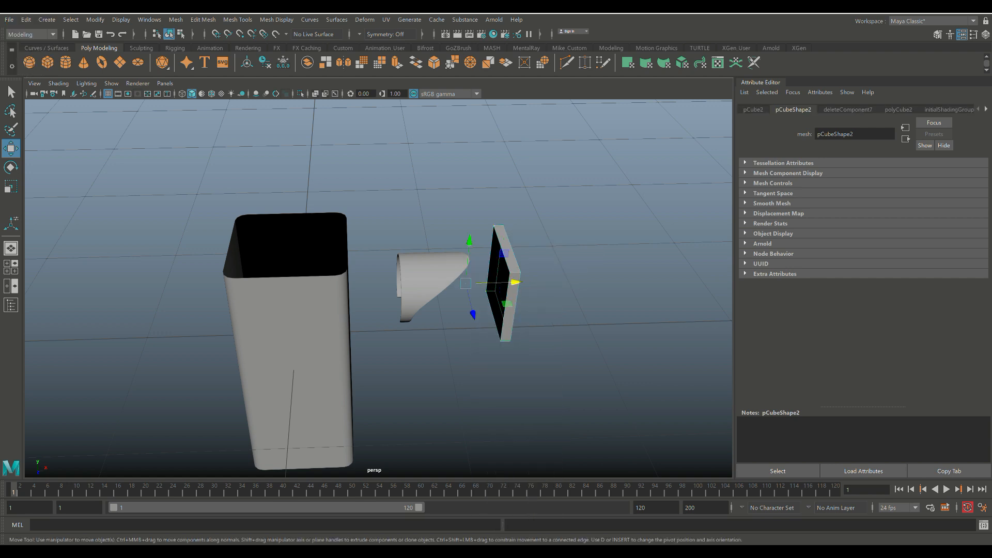
{"action": "left_click_drag", "start_coordinate": [496, 283], "coordinate": [350, 286]}
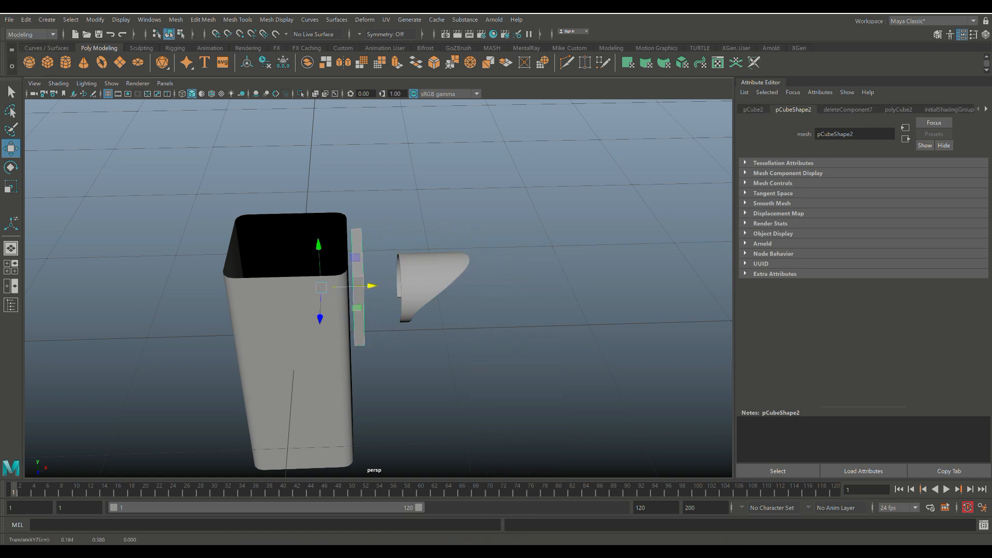
Step: Duplicate the panel twice down the housing in the side view, leaving a narrow, equal gap between the three panels
{"action": "key", "text": "space"}
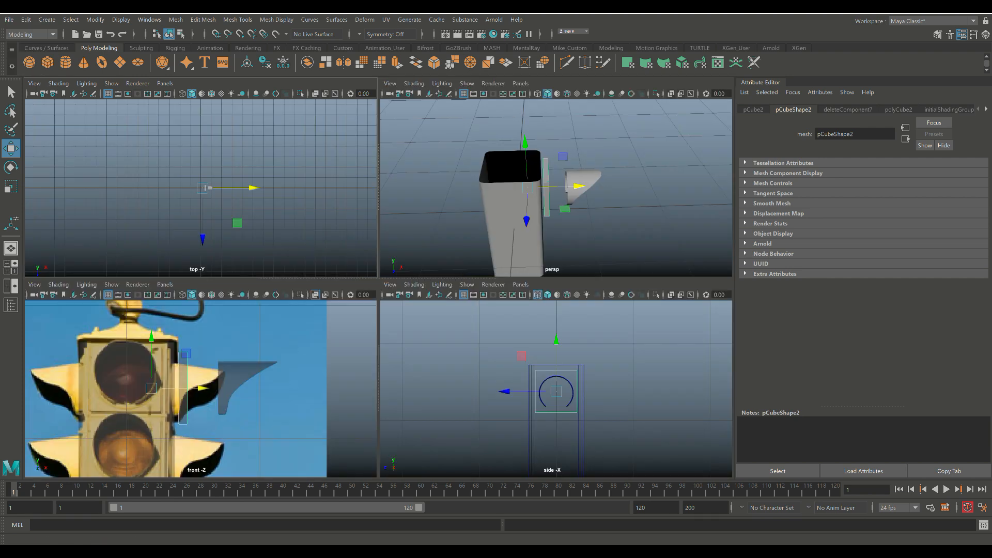
{"action": "key", "text": "space"}
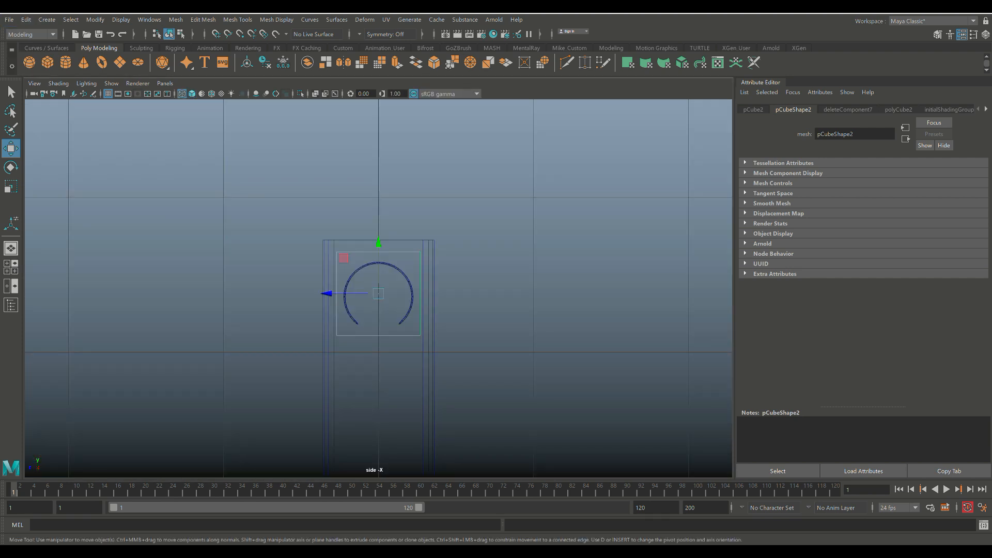
{"action": "middle_click_drag", "start_coordinate": [378, 294], "coordinate": [395, 174], "text": "alt"}
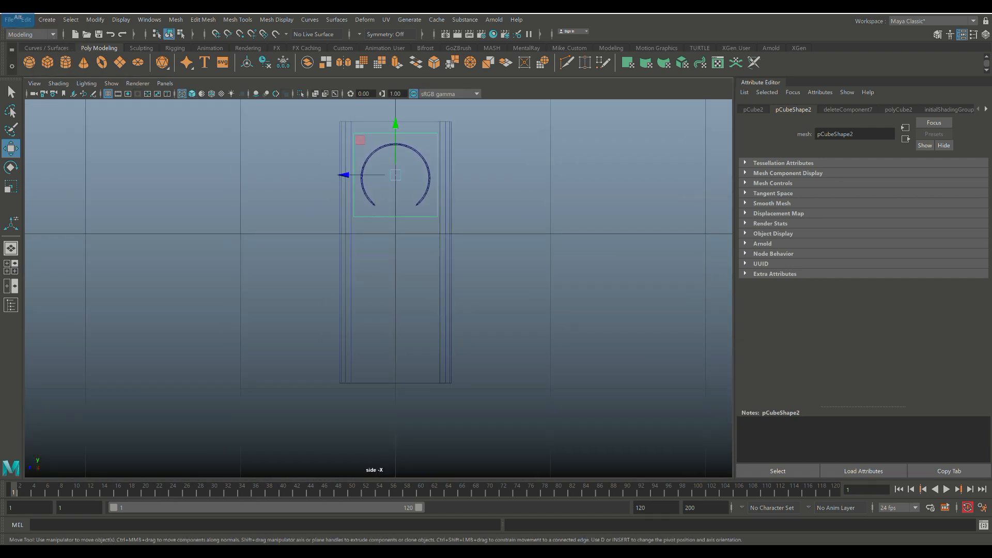
{"action": "right_click", "coordinate": [408, 214]}
{"action": "key", "text": "ctrl+d"}
{"action": "key", "text": "w"}
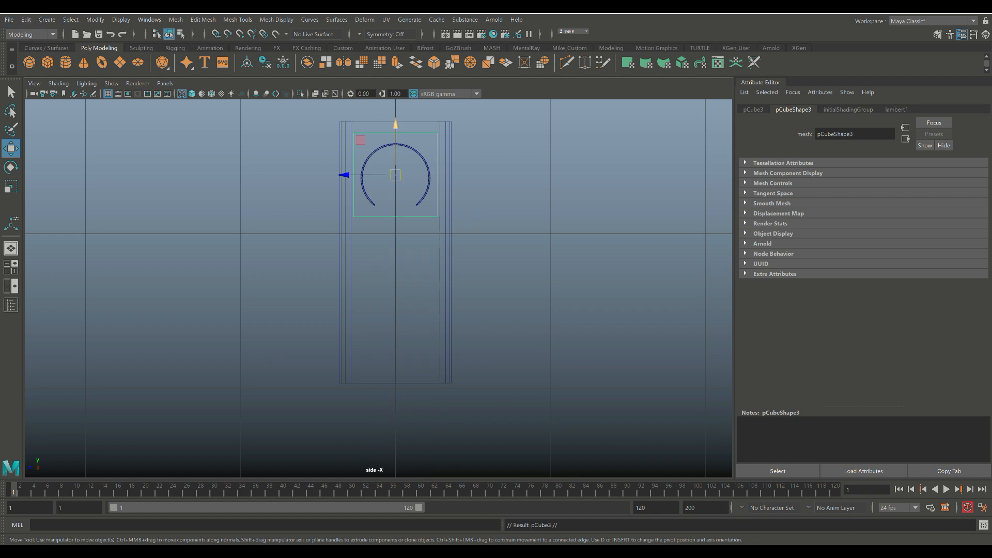
{"action": "left_click_drag", "start_coordinate": [395, 124], "coordinate": [395, 300]}
Step: Select all three panels and raise them together so the stack fits within the housing's height
{"action": "left_click", "coordinate": [413, 217]}
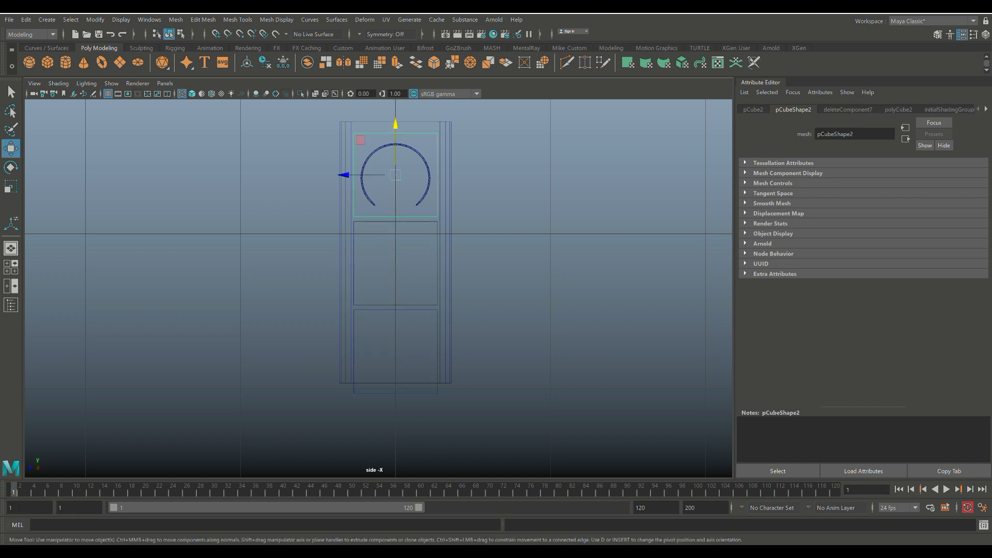
{"action": "left_click", "coordinate": [413, 221], "text": "shift"}
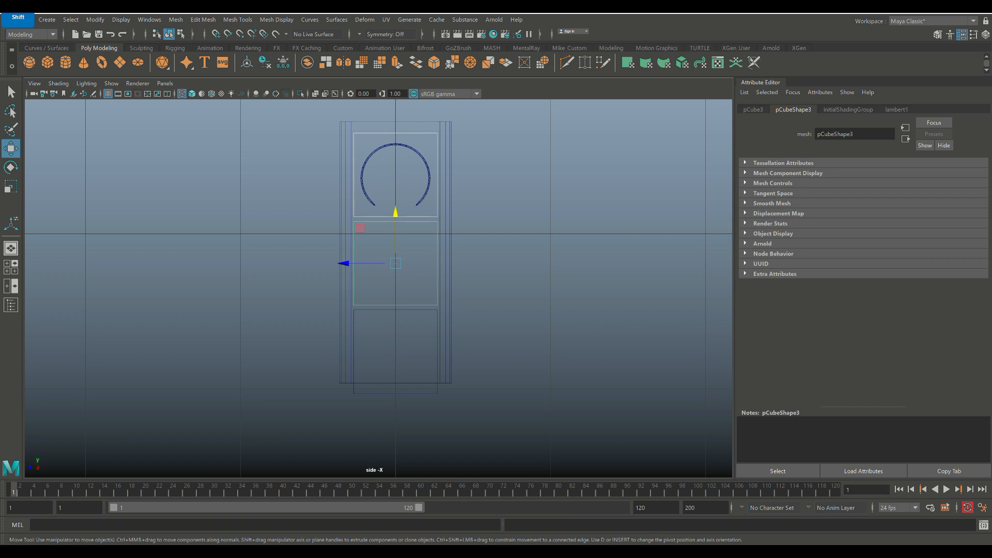
{"action": "left_click", "coordinate": [414, 310], "text": "shift"}
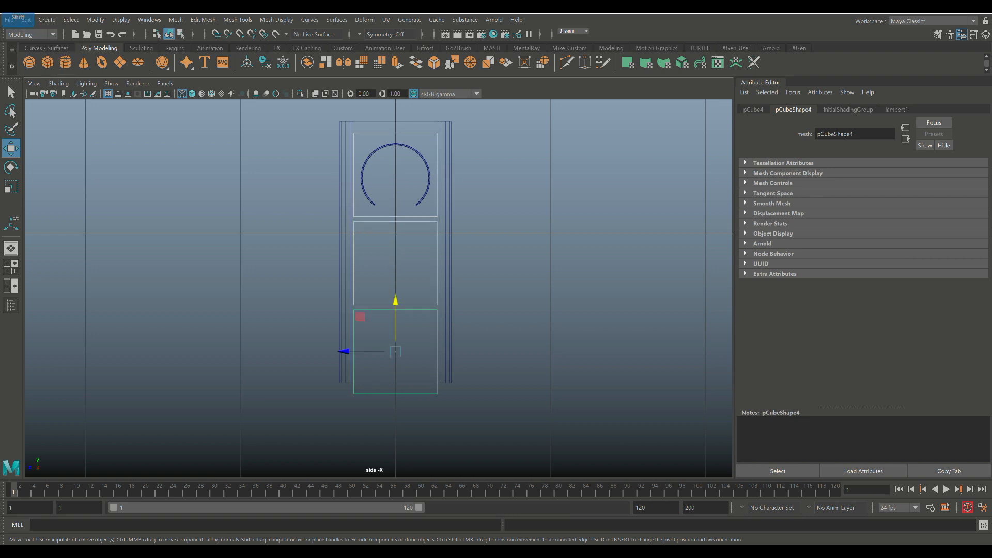
{"action": "left_click_drag", "start_coordinate": [395, 301], "coordinate": [395, 289]}
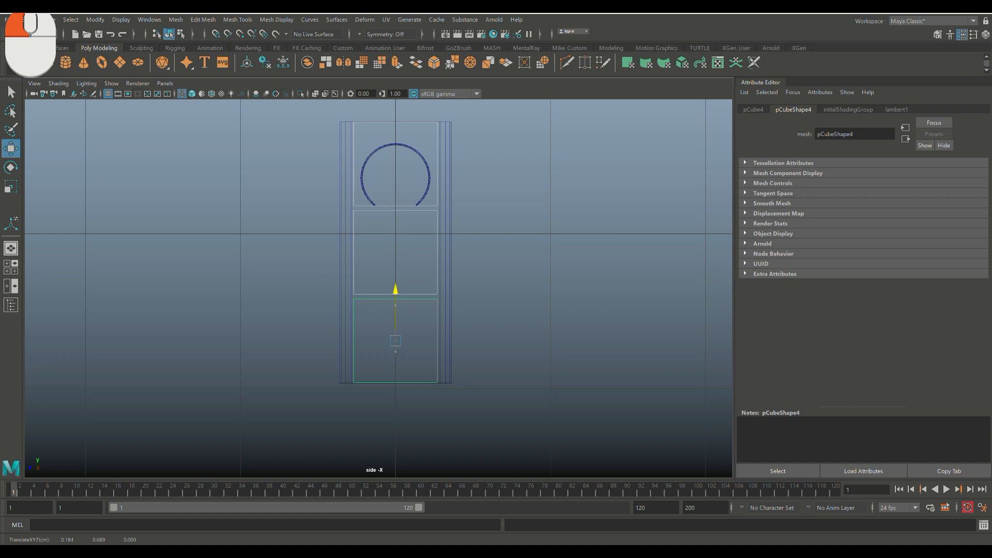
{"action": "left_click_drag", "start_coordinate": [396, 290], "coordinate": [395, 289]}
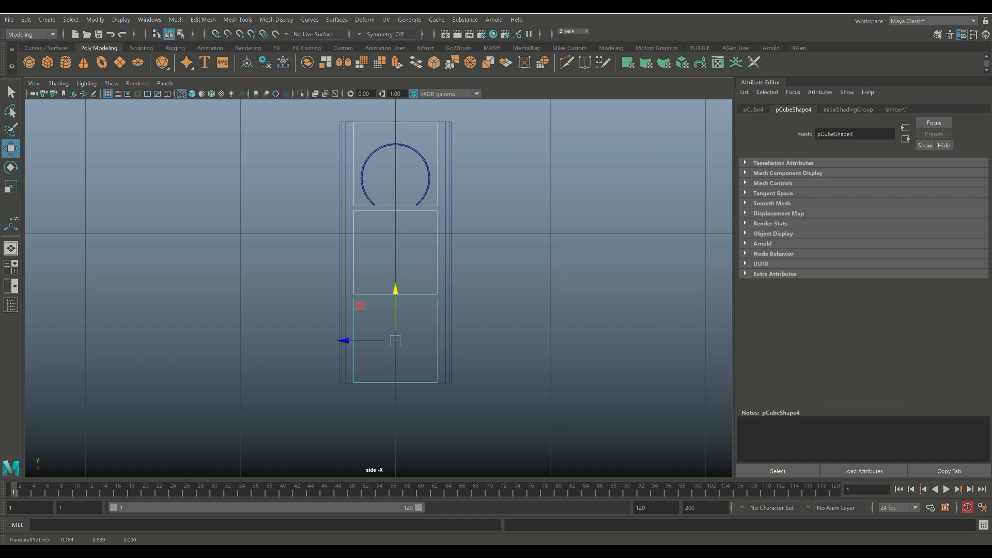
Step: Scale the housing along Y to 1.513, making it slightly taller than the stack of panels
{"action": "left_click", "coordinate": [496, 294]}
{"action": "left_click_drag", "start_coordinate": [473, 248], "coordinate": [444, 268]}
{"action": "key", "text": "r"}
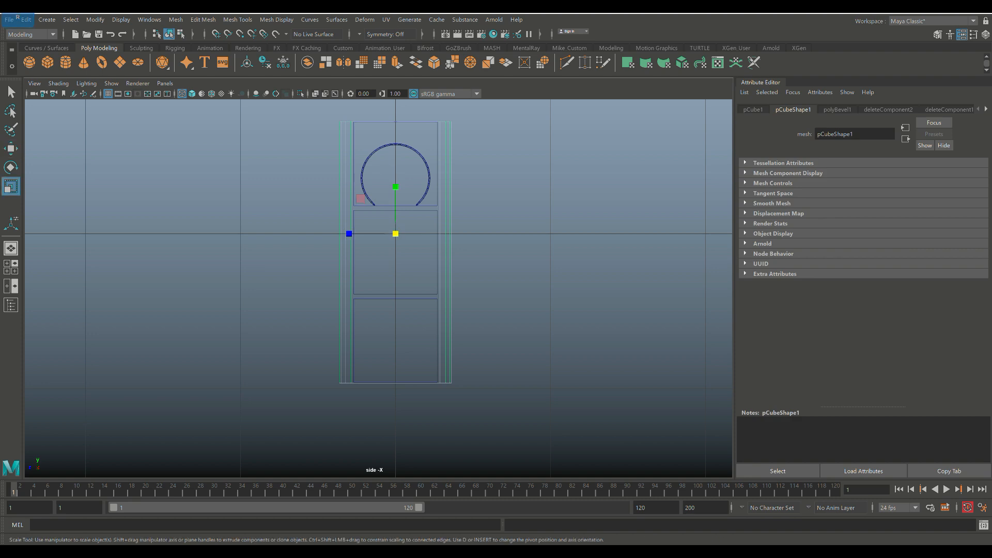
{"action": "left_click_drag", "start_coordinate": [395, 187], "coordinate": [396, 185]}
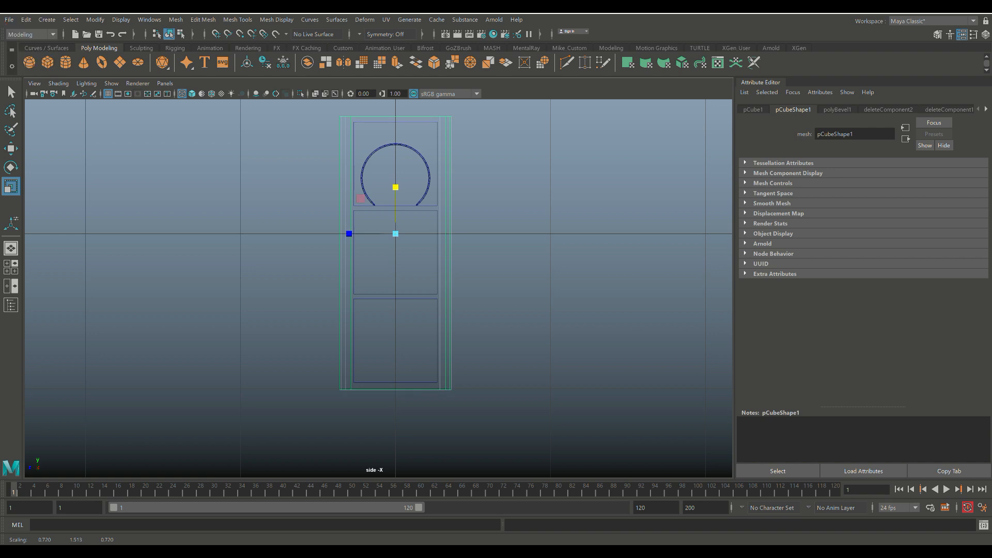
Step: Raise the visor to a Y position of about 0.456, centring it within the top panel
{"action": "left_click", "coordinate": [506, 206]}
{"action": "left_click", "coordinate": [427, 164]}
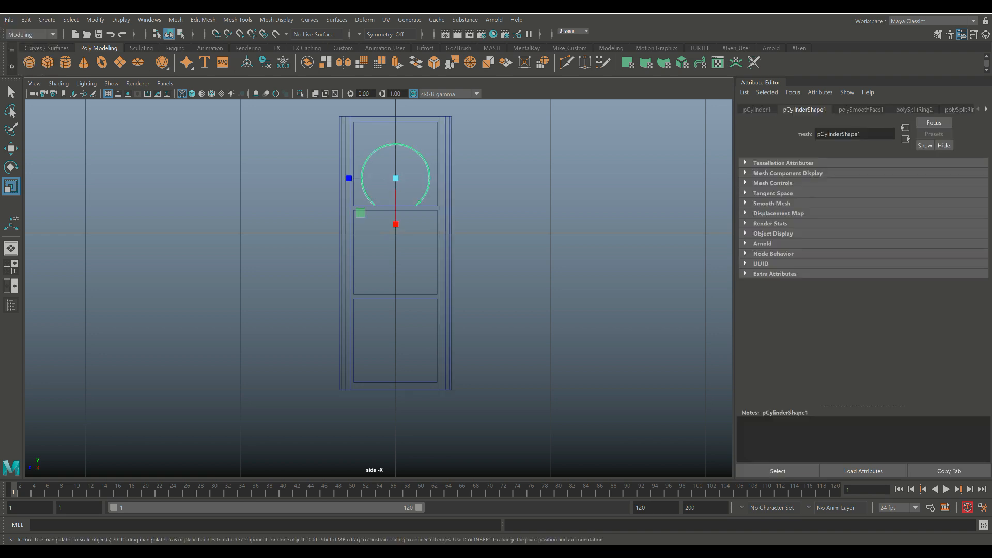
{"action": "key", "text": "w"}
{"action": "left_click_drag", "start_coordinate": [395, 145], "coordinate": [395, 132]}
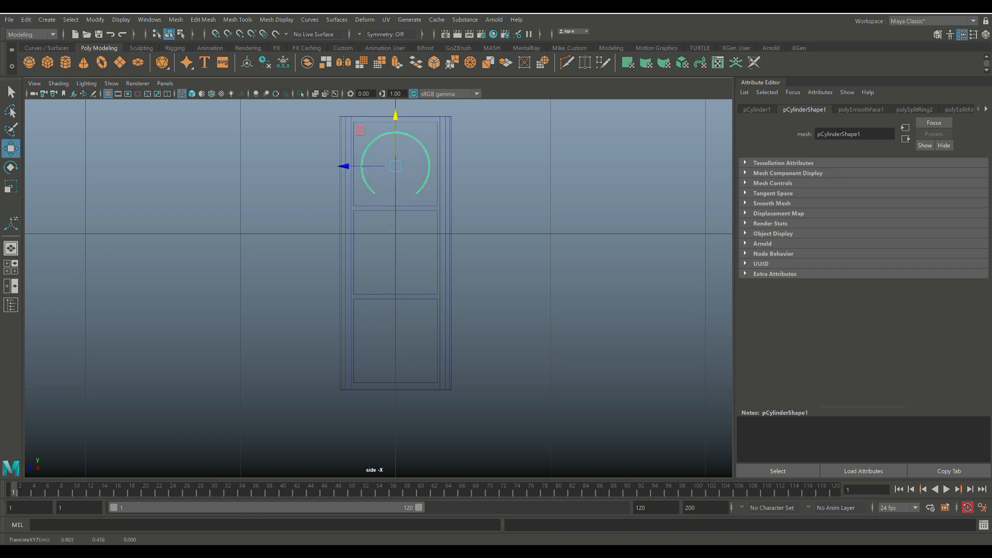
Step: Duplicate the visor onto the middle and bottom panels with equal spacing, and return to the perspective view
{"action": "key", "text": "ctrl+d"}
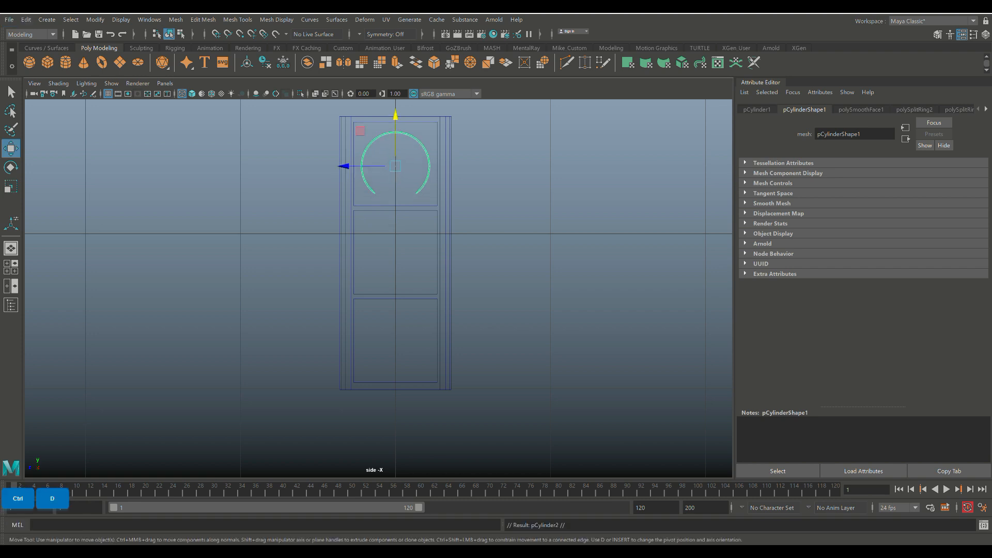
{"action": "left_click_drag", "start_coordinate": [396, 115], "coordinate": [395, 201]}
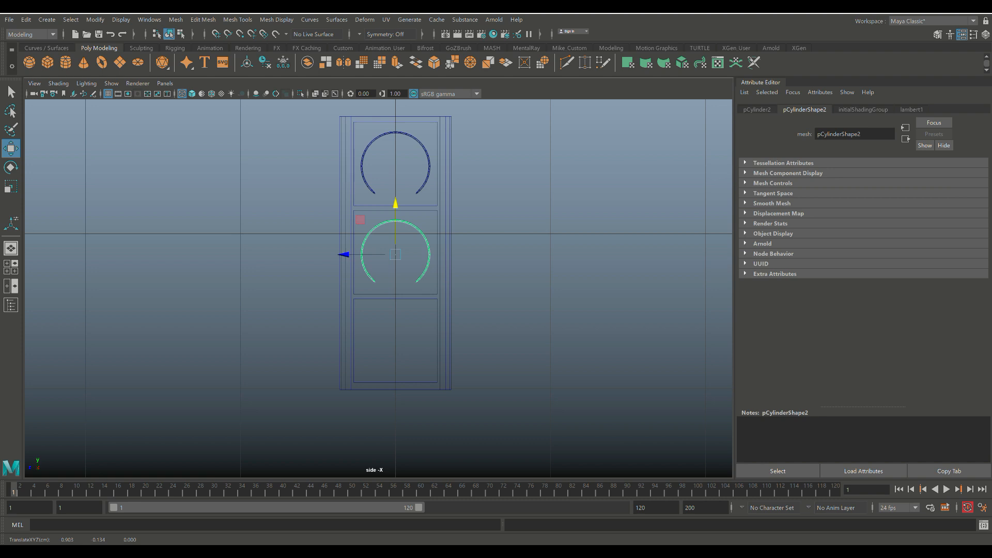
{"action": "key", "text": "shift+d"}
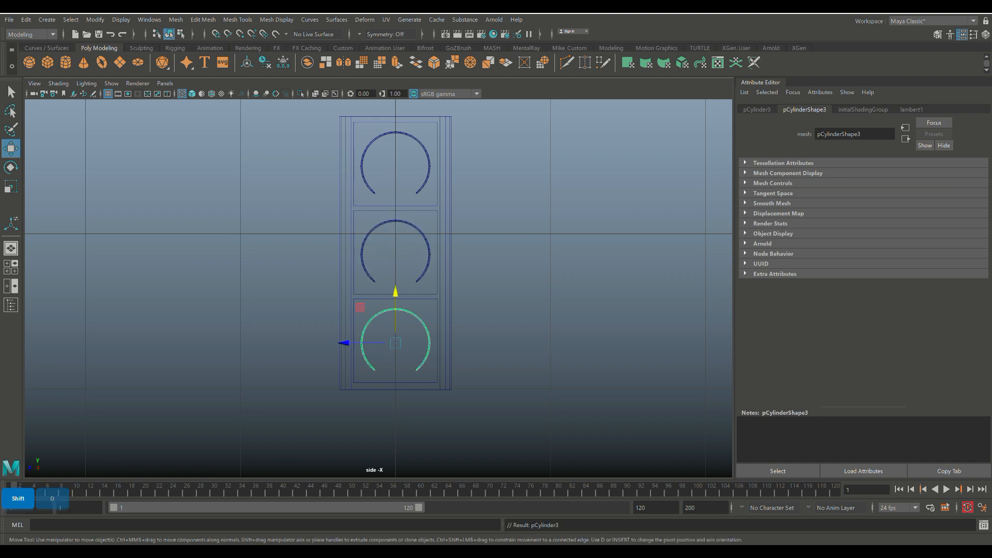
{"action": "left_click", "coordinate": [11, 267]}
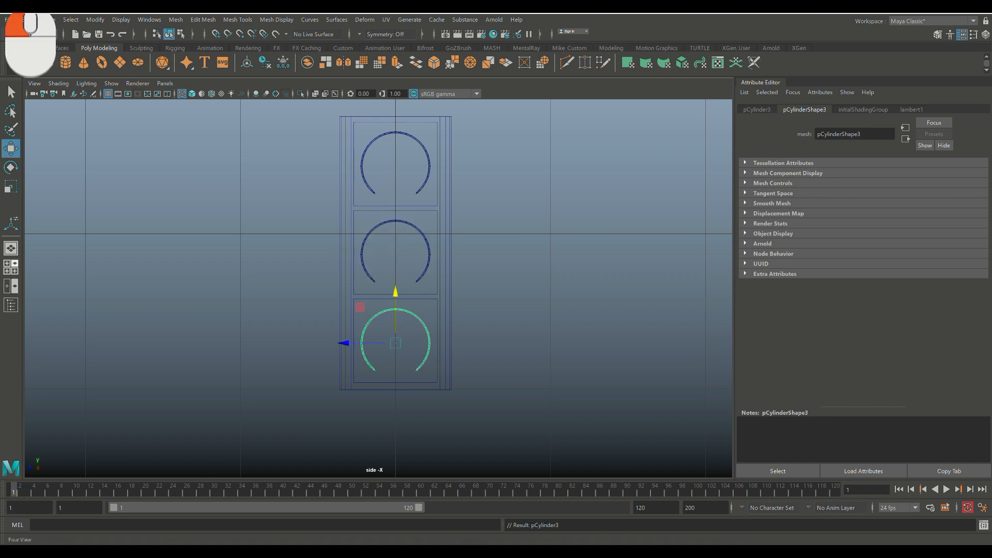
{"action": "key", "text": "space"}
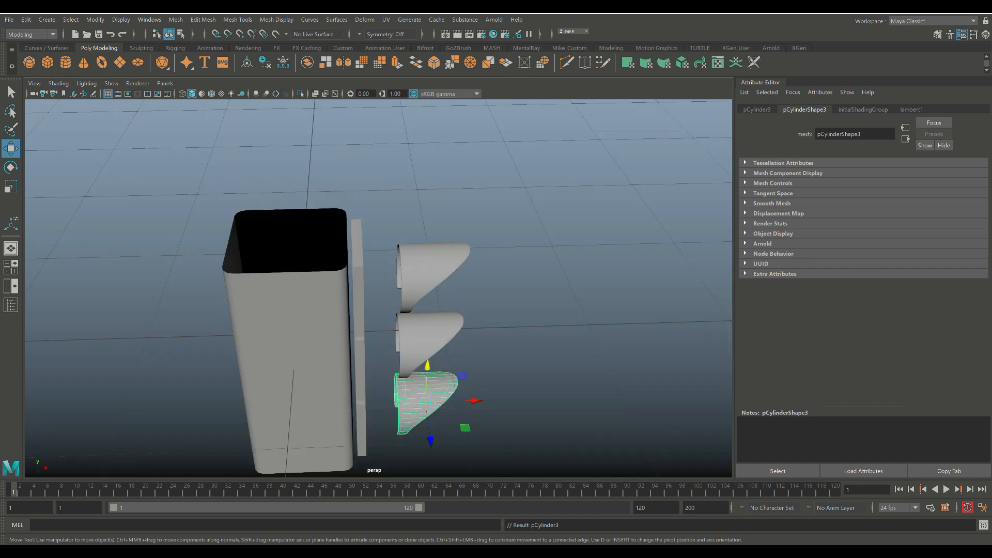
Step: Select the three thin panels, push them slightly into the housing's side along X, and combine them into one mesh
{"action": "left_click_drag", "start_coordinate": [506, 248], "coordinate": [449, 252], "text": "alt"}
{"action": "scroll", "coordinate": [449, 252], "scroll_direction": "up", "scroll_amount": 3}
{"action": "middle_click_drag", "start_coordinate": [449, 251], "coordinate": [481, 203], "text": "alt"}
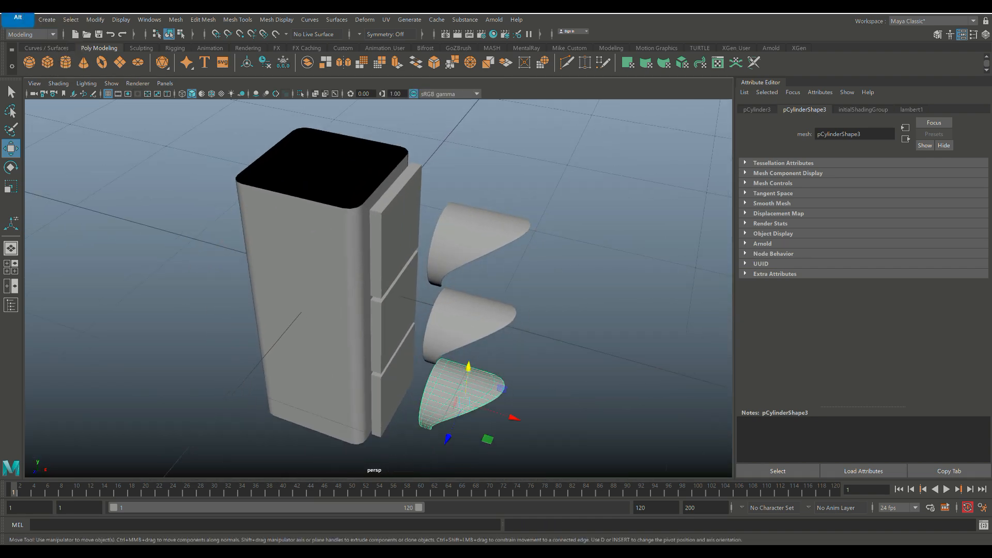
{"action": "left_click_drag", "start_coordinate": [482, 222], "coordinate": [480, 194], "text": "alt"}
{"action": "left_click", "coordinate": [397, 235]}
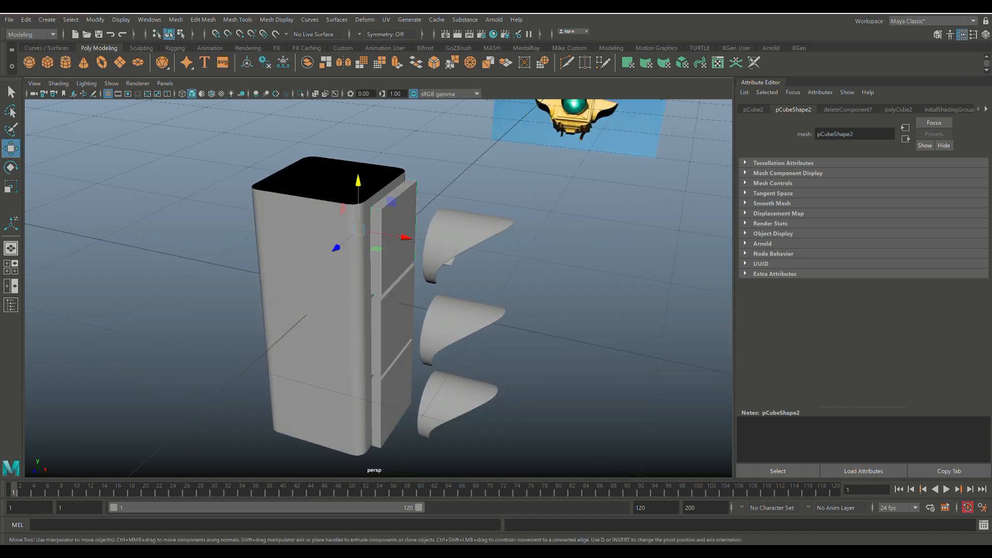
{"action": "scroll", "coordinate": [398, 235], "scroll_direction": "up", "scroll_amount": 2}
{"action": "mouse_move", "coordinate": [397, 235]}
{"action": "left_mouse_down", "text": "alt"}
{"action": "mouse_move", "coordinate": [398, 211]}
{"action": "mouse_move", "coordinate": [419, 202]}
{"action": "mouse_move", "coordinate": [380, 238]}
{"action": "mouse_move", "coordinate": [332, 214]}
{"action": "mouse_move", "coordinate": [316, 238]}
{"action": "mouse_move", "coordinate": [374, 240]}
{"action": "mouse_move", "coordinate": [404, 218]}
{"action": "left_mouse_up", "text": "alt"}
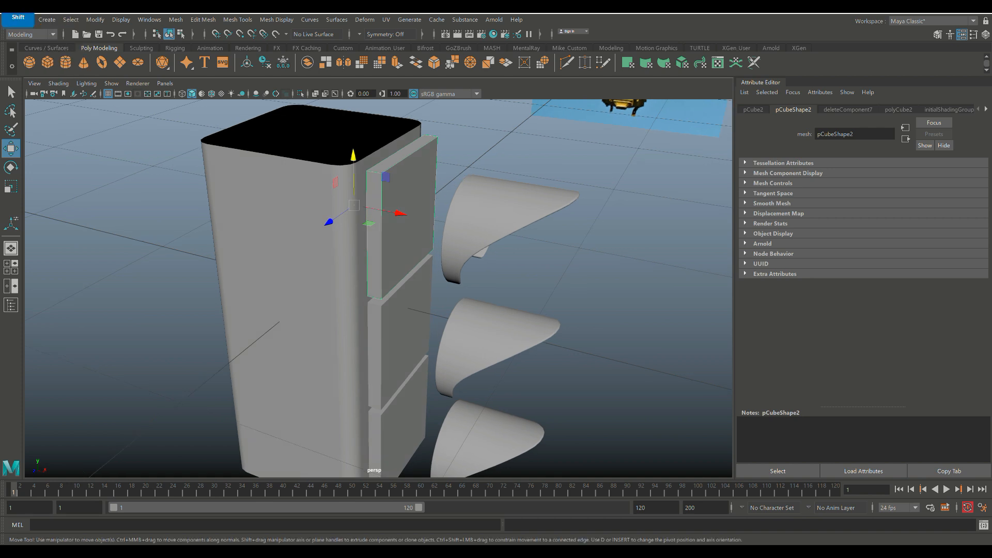
{"action": "left_click", "coordinate": [404, 334], "text": "shift"}
{"action": "left_click", "coordinate": [401, 420], "text": "shift"}
{"action": "left_click_drag", "start_coordinate": [404, 426], "coordinate": [394, 422]}
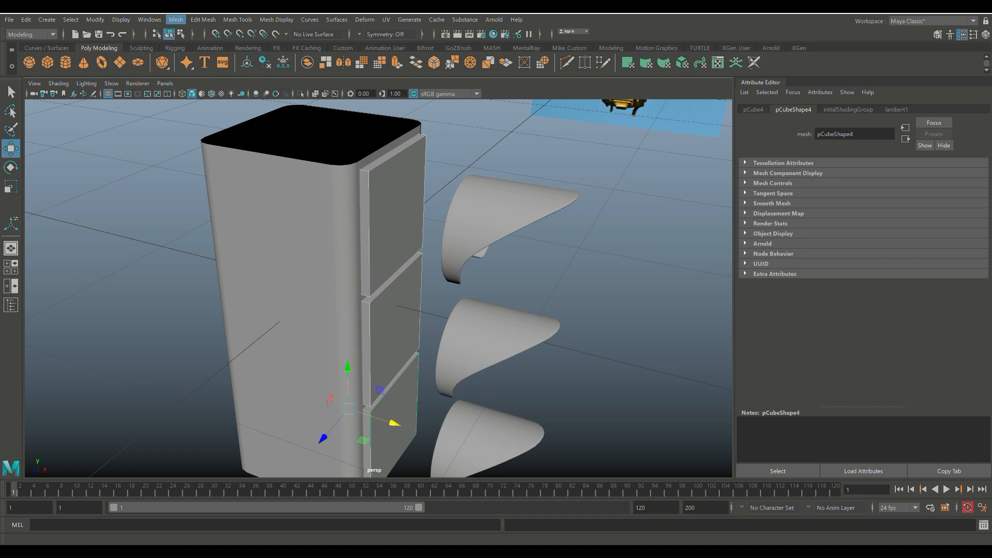
{"action": "left_click", "coordinate": [175, 20]}
{"action": "left_click", "coordinate": [195, 57]}
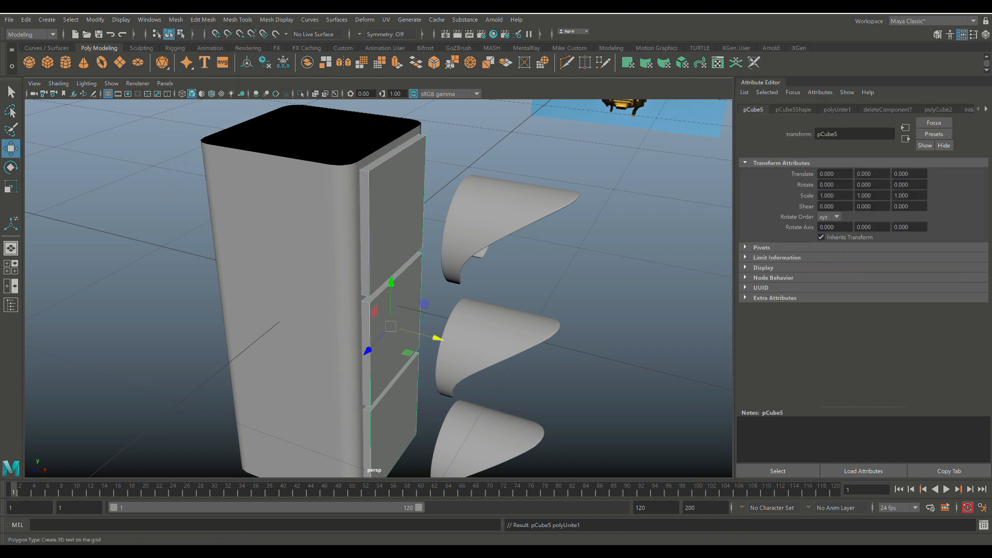
Step: In a wireframe top view, snap the combined panels' inner vertices along X onto the housing's side face
{"action": "key", "text": "4"}
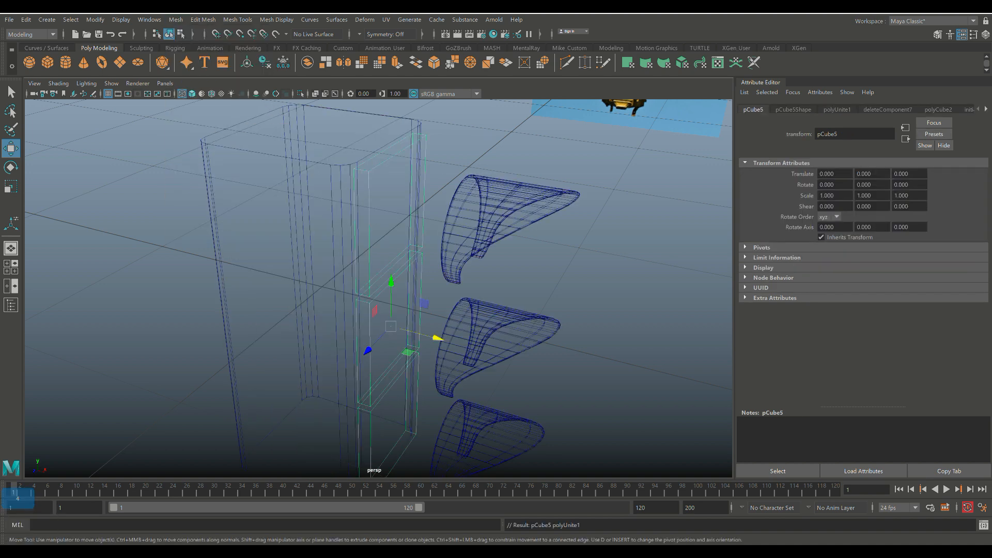
{"action": "key", "text": "space"}
{"action": "key", "text": "space"}
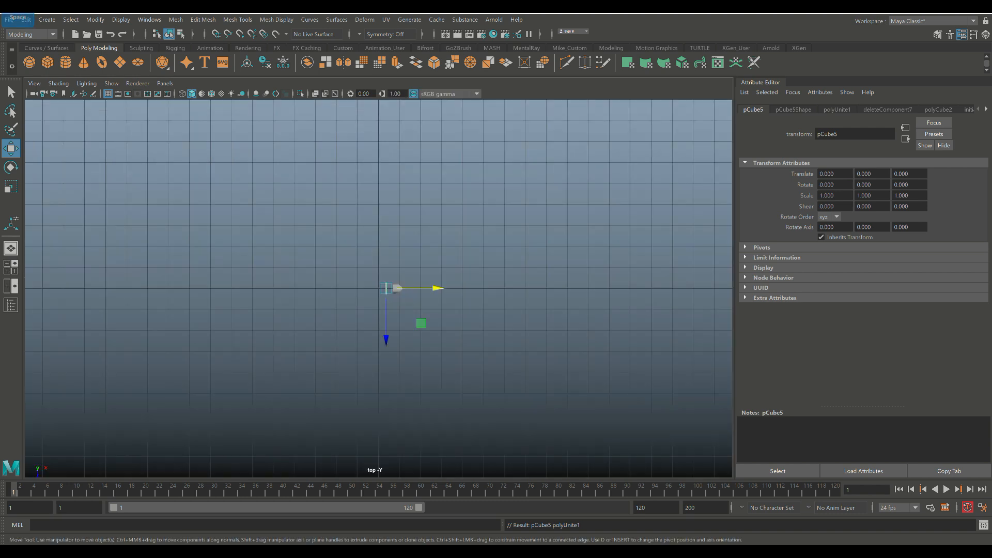
{"action": "key", "text": "f"}
{"action": "scroll", "coordinate": [379, 288], "scroll_direction": "down", "scroll_amount": 10}
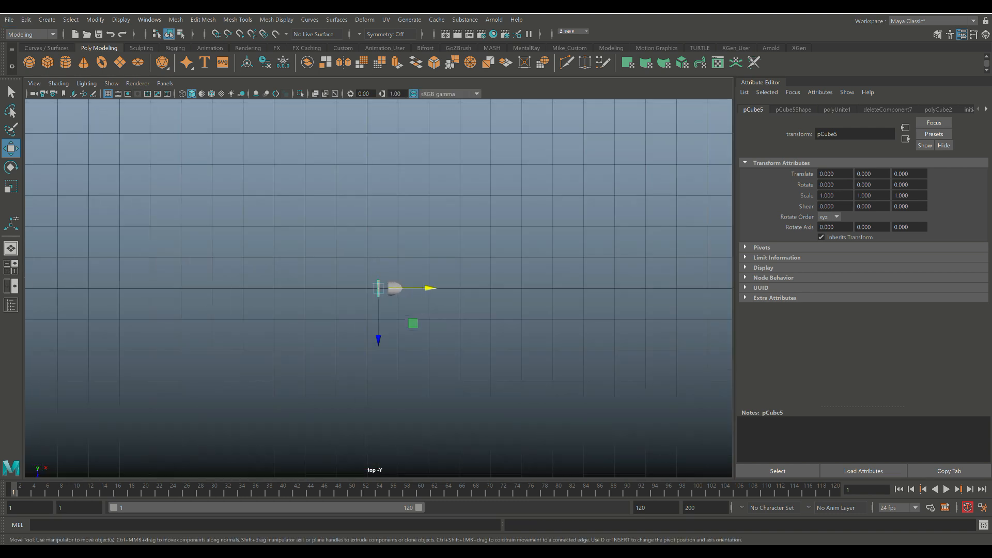
{"action": "scroll", "coordinate": [379, 288], "scroll_direction": "up", "scroll_amount": 5}
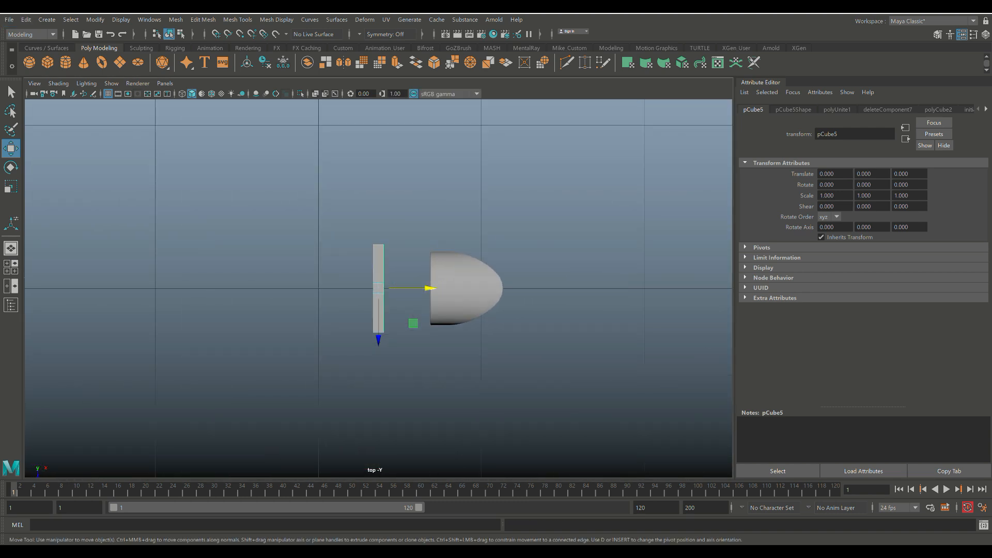
{"action": "key", "text": "4"}
{"action": "scroll", "coordinate": [378, 288], "scroll_direction": "up", "scroll_amount": 5}
{"action": "scroll", "coordinate": [378, 289], "scroll_direction": "up", "scroll_amount": 1}
{"action": "right_click_drag", "start_coordinate": [403, 205], "coordinate": [352, 204]}
{"action": "left_click_drag", "start_coordinate": [328, 163], "coordinate": [364, 398]}
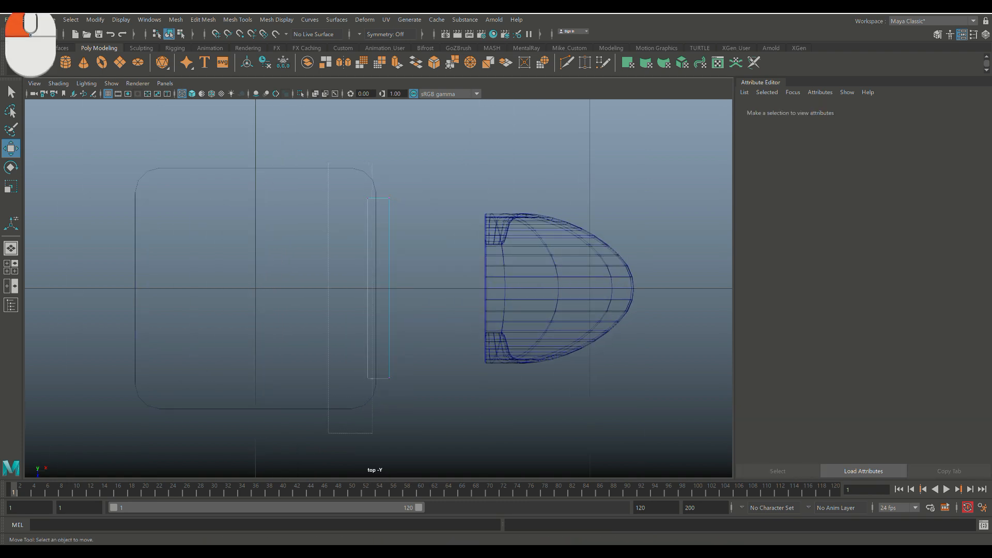
{"action": "left_click_drag", "start_coordinate": [372, 433], "coordinate": [371, 433]}
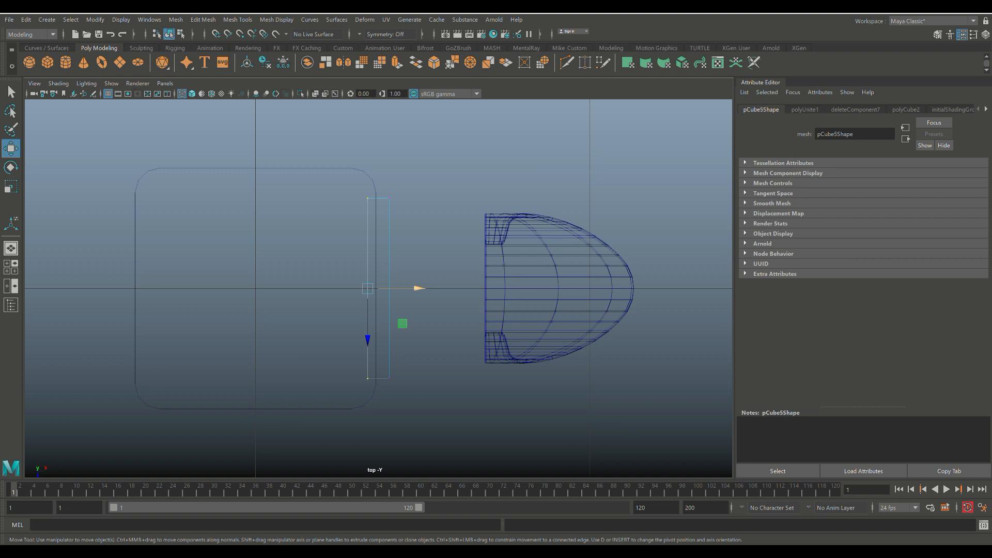
{"action": "key", "text": "v"}
{"action": "mouse_move", "coordinate": [408, 289]}
{"action": "left_mouse_down"}
{"action": "mouse_move", "coordinate": [524, 288]}
{"action": "mouse_move", "coordinate": [426, 288]}
{"action": "left_mouse_up"}
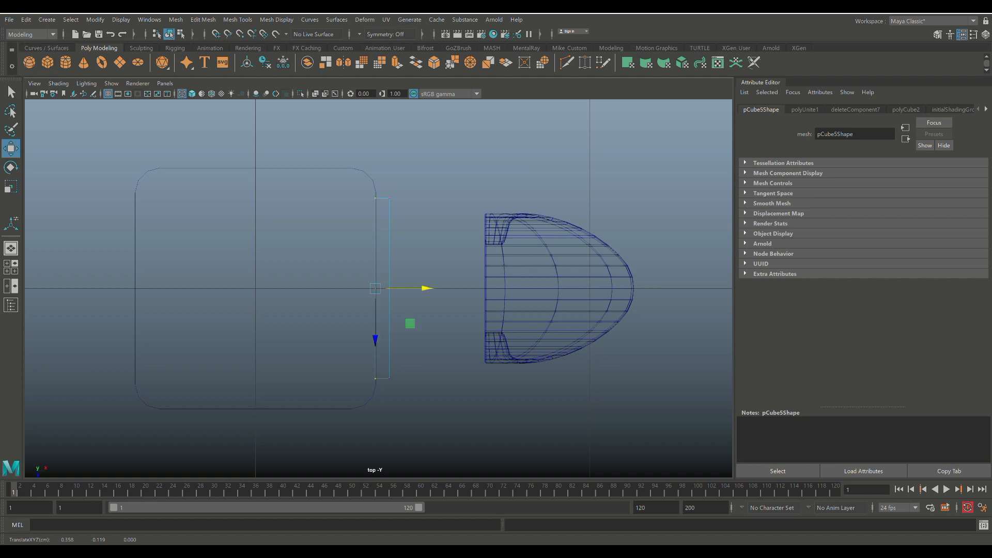
Step: Move all three visors along X to 0.616, flush against the panels, and return to the perspective view with nothing selected
{"action": "left_click", "coordinate": [503, 277]}
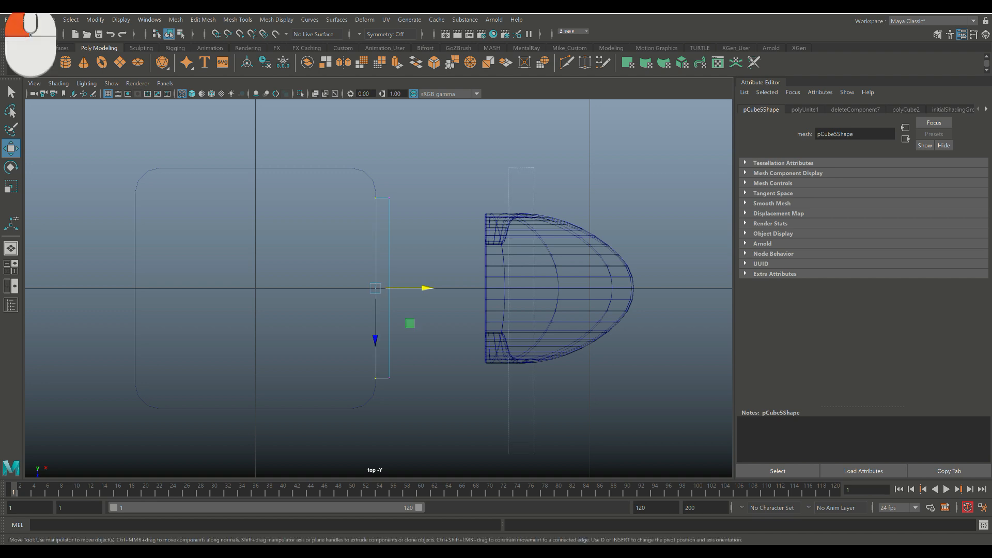
{"action": "left_click_drag", "start_coordinate": [607, 288], "coordinate": [511, 289]}
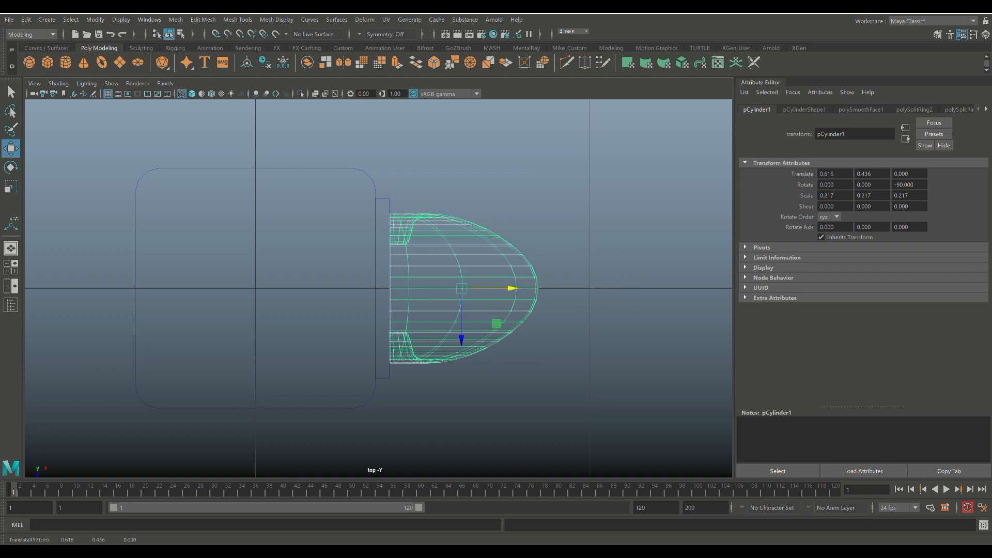
{"action": "key", "text": "space"}
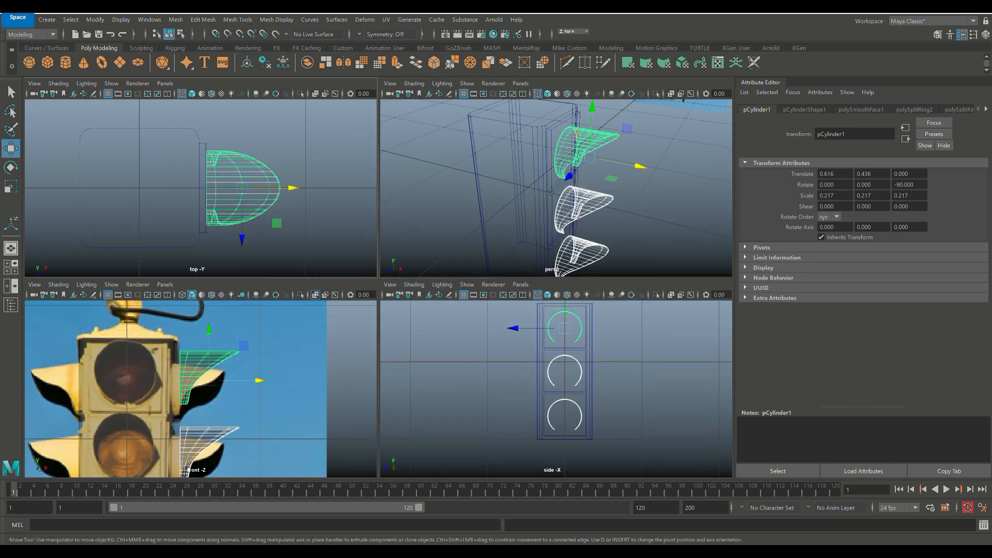
{"action": "key", "text": "space"}
{"action": "left_click", "coordinate": [578, 248]}
Step: Examine the fit of the housing, panels and visors from several angles in wireframe and shaded display
{"action": "scroll", "coordinate": [517, 268], "scroll_direction": "down", "scroll_amount": 4}
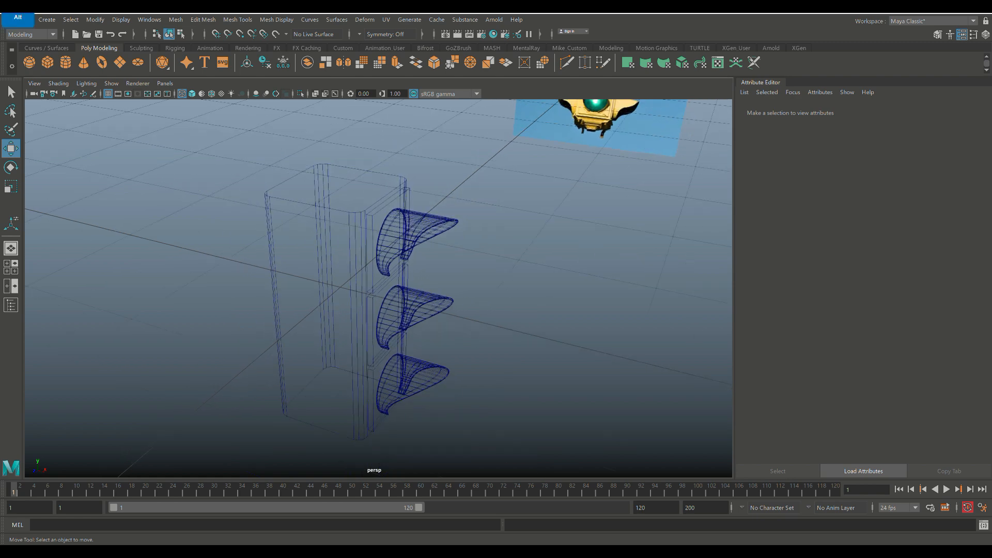
{"action": "mouse_move", "coordinate": [517, 269]}
{"action": "left_mouse_down", "text": "alt"}
{"action": "mouse_move", "coordinate": [408, 295]}
{"action": "mouse_move", "coordinate": [434, 222]}
{"action": "mouse_move", "coordinate": [462, 248]}
{"action": "mouse_move", "coordinate": [480, 232]}
{"action": "mouse_move", "coordinate": [538, 304]}
{"action": "mouse_move", "coordinate": [540, 288]}
{"action": "mouse_move", "coordinate": [543, 295]}
{"action": "mouse_move", "coordinate": [527, 284]}
{"action": "left_mouse_up", "text": "alt"}
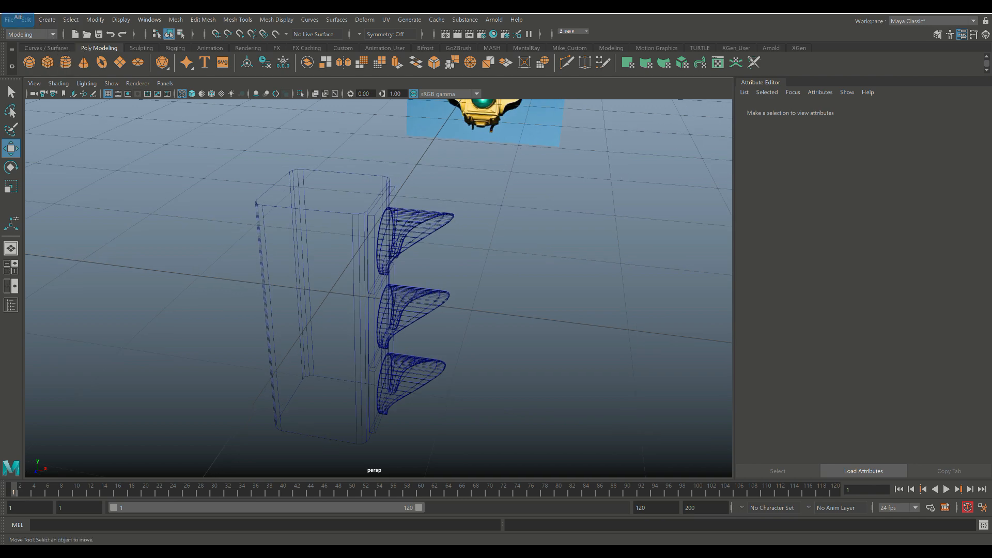
{"action": "scroll", "coordinate": [527, 284], "scroll_direction": "down", "scroll_amount": 8}
{"action": "scroll", "coordinate": [527, 284], "scroll_direction": "up", "scroll_amount": 5}
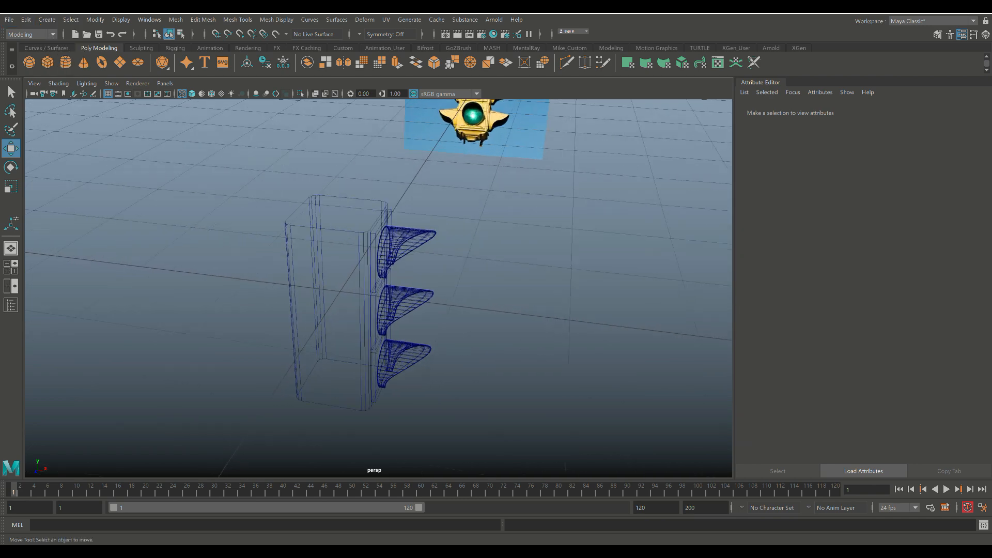
{"action": "scroll", "coordinate": [527, 284], "scroll_direction": "up", "scroll_amount": 3}
{"action": "left_click_drag", "start_coordinate": [527, 284], "coordinate": [485, 247], "text": "alt"}
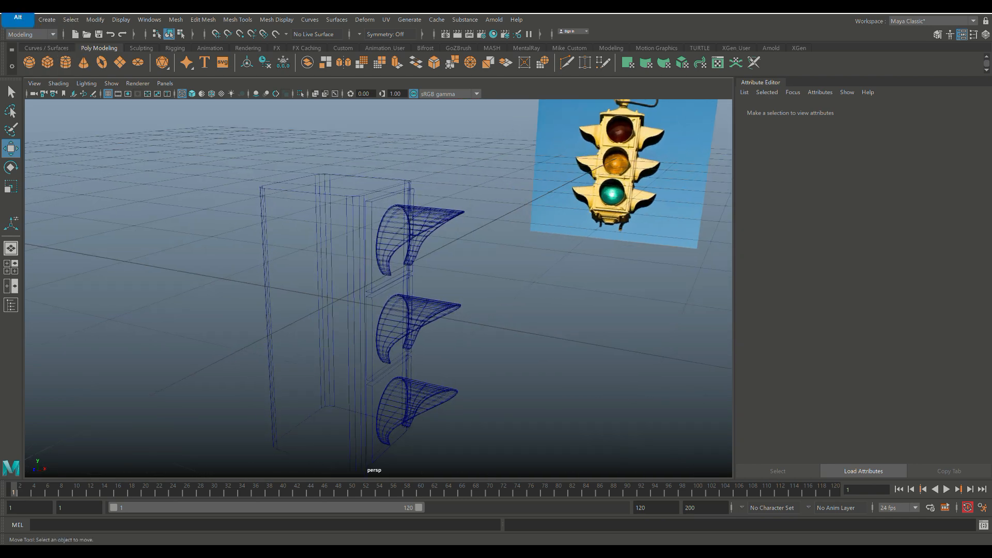
{"action": "middle_click_drag", "start_coordinate": [485, 247], "coordinate": [477, 217], "text": "alt"}
{"action": "scroll", "coordinate": [477, 217], "scroll_direction": "down", "scroll_amount": 4}
{"action": "key", "text": "5"}
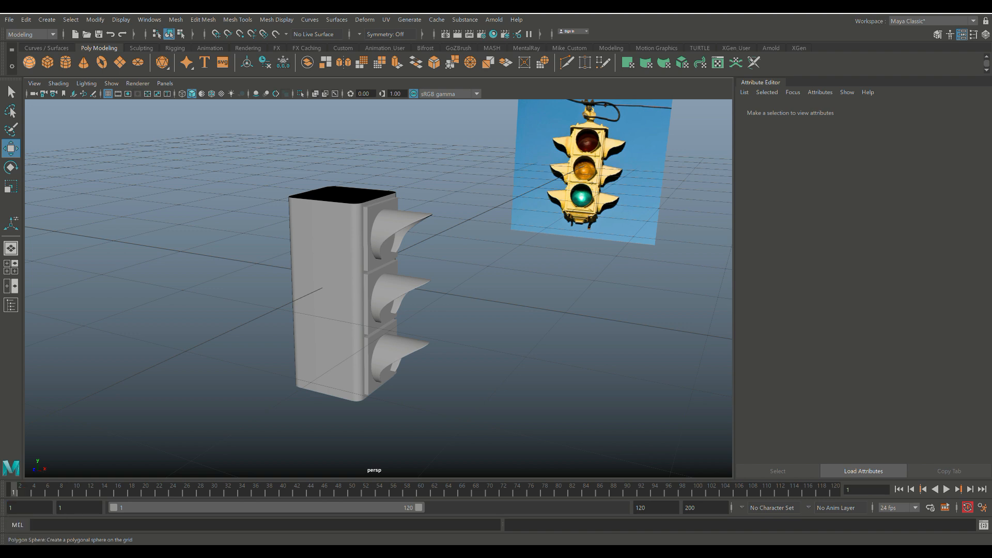
Step: Create a polygon sphere, rotate it -90 degrees about Z and move it along X to 1.977, clear of the housing
{"action": "left_click", "coordinate": [29, 62]}
{"action": "key", "text": "e"}
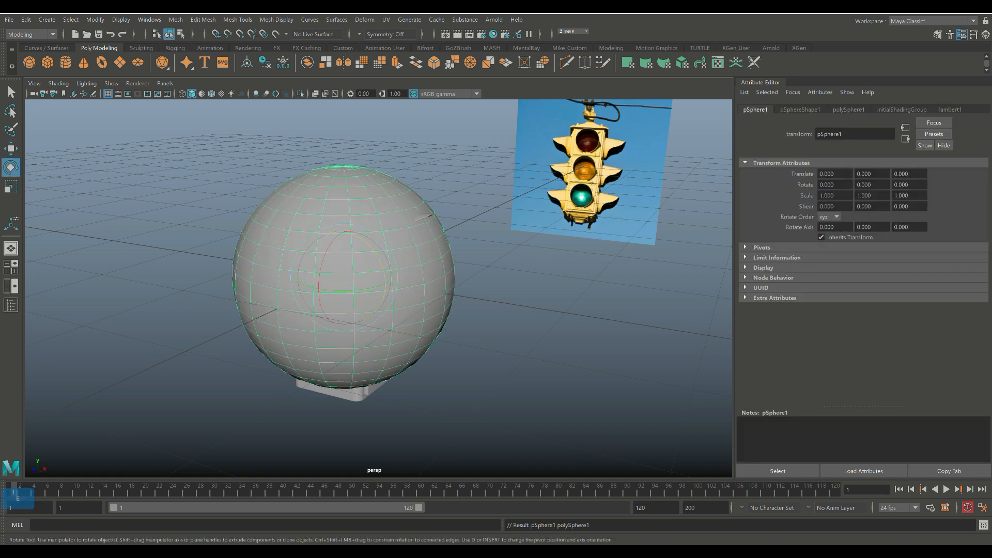
{"action": "key", "text": "j"}
{"action": "left_click_drag", "start_coordinate": [370, 244], "coordinate": [655, 330]}
{"action": "key", "text": "w"}
{"action": "scroll", "coordinate": [613, 321], "scroll_direction": "down", "scroll_amount": 5}
Step: In the front view, delete the sphere's faces on the side towards the housing, keeping only the outer rounded cap
{"action": "key", "text": "space"}
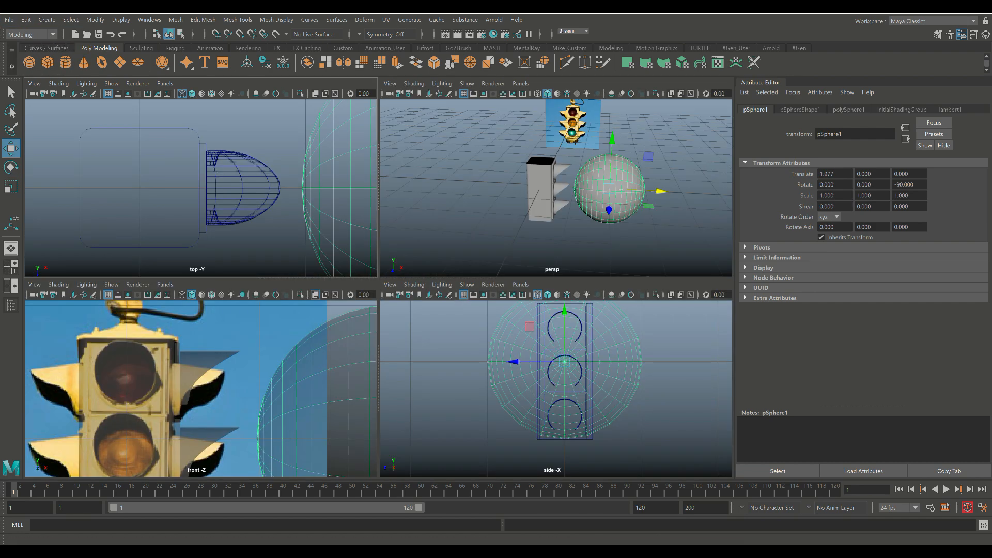
{"action": "scroll", "coordinate": [215, 392], "scroll_direction": "down", "scroll_amount": 6}
{"action": "key", "text": "space"}
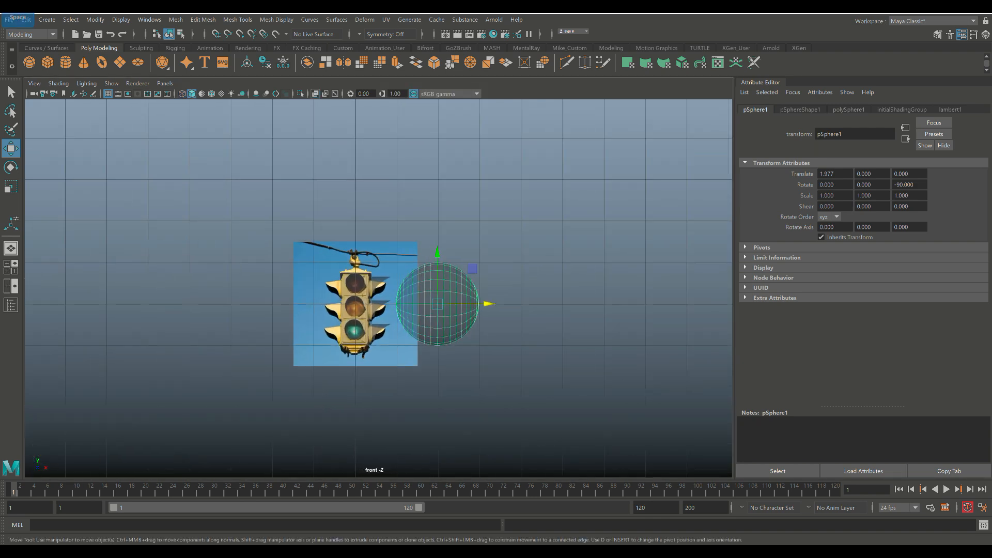
{"action": "scroll", "coordinate": [351, 289], "scroll_direction": "up", "scroll_amount": 3}
{"action": "middle_click_drag", "start_coordinate": [566, 262], "coordinate": [507, 258], "text": "alt"}
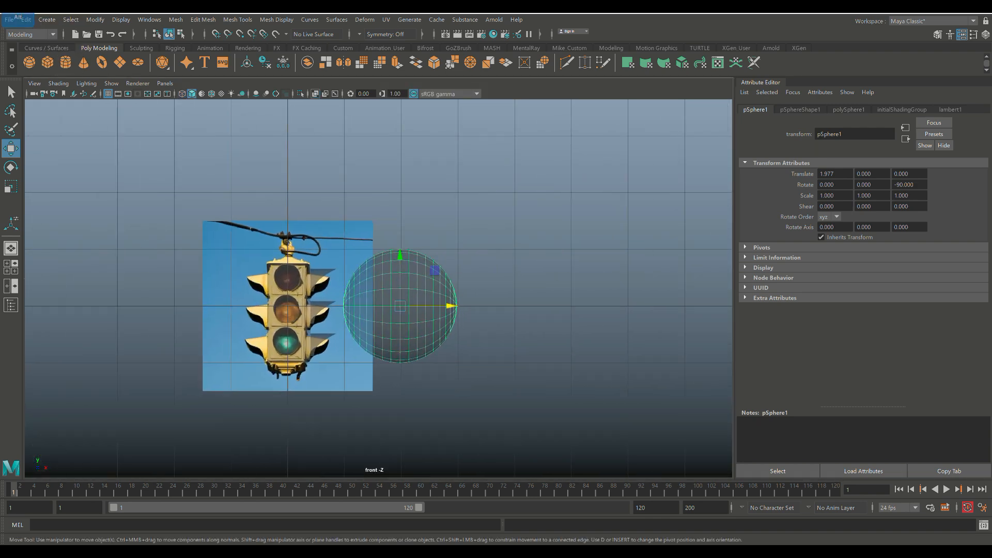
{"action": "right_click", "coordinate": [506, 258]}
{"action": "right_click_drag", "start_coordinate": [507, 258], "coordinate": [507, 287]}
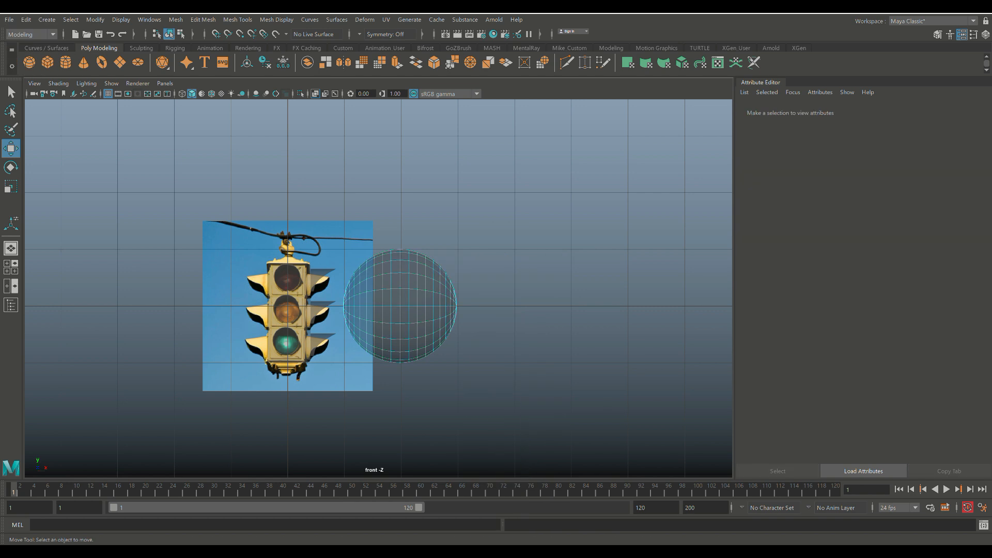
{"action": "scroll", "coordinate": [466, 289], "scroll_direction": "up", "scroll_amount": 2}
{"action": "left_click_drag", "start_coordinate": [509, 303], "coordinate": [508, 304]}
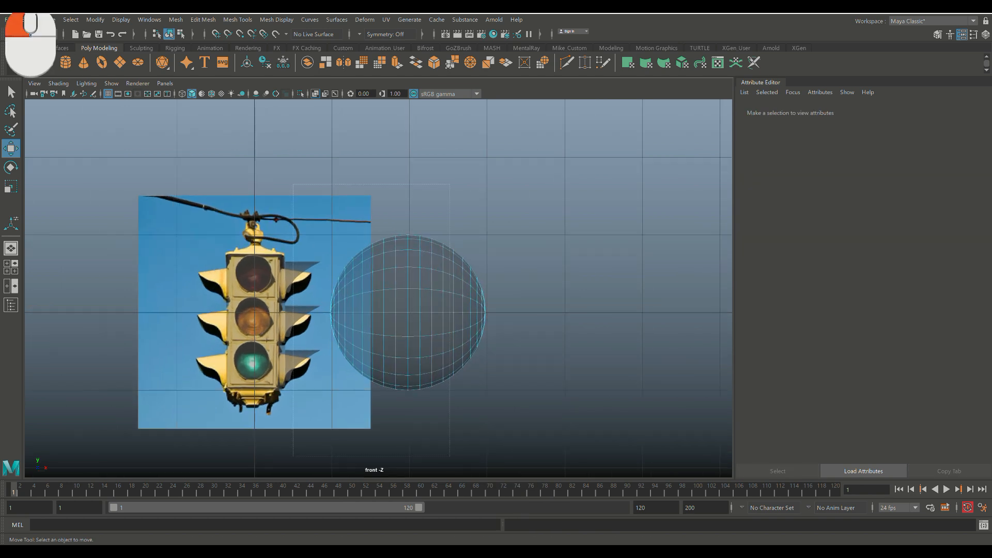
{"action": "left_click_drag", "start_coordinate": [439, 458], "coordinate": [439, 459]}
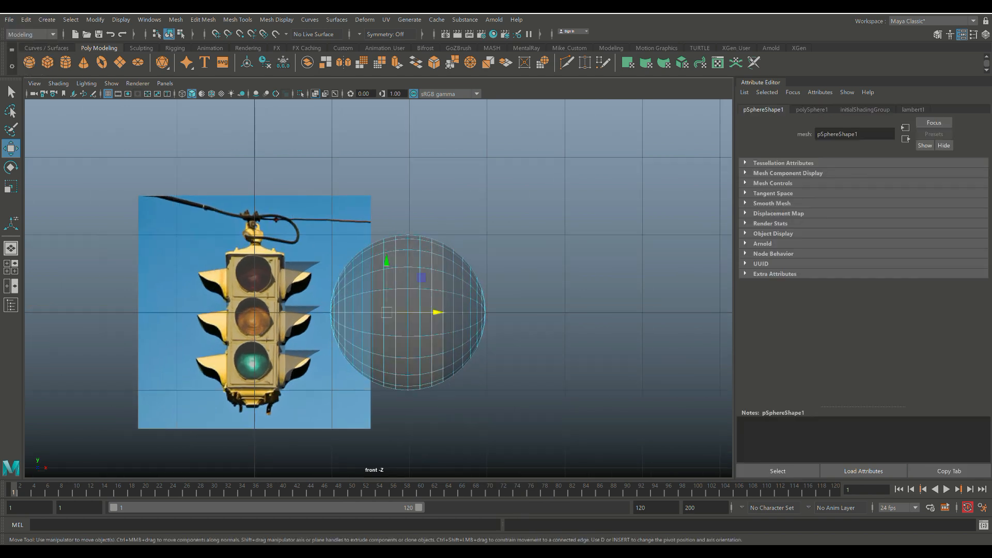
{"action": "key", "text": "Delete"}
Step: Return to object selection and move the sphere cap back along X to 0.006
{"action": "right_click_drag", "start_coordinate": [466, 303], "coordinate": [517, 256]}
{"action": "left_click_drag", "start_coordinate": [458, 312], "coordinate": [305, 312]}
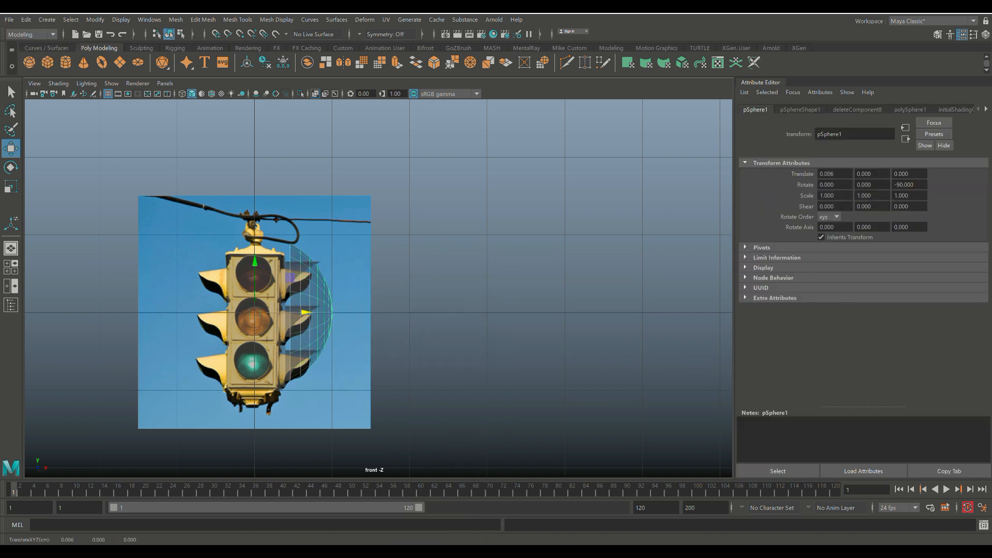
{"action": "key", "text": "space"}
{"action": "key", "text": "space"}
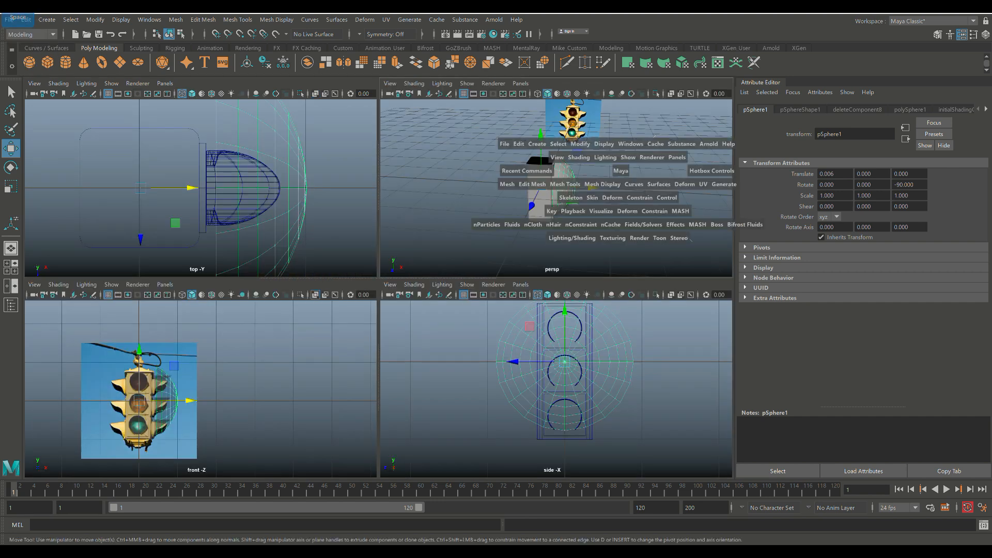
Step: Raise the reference image plane to a Y position of 6.685, out of the working view
{"action": "left_click", "coordinate": [413, 160]}
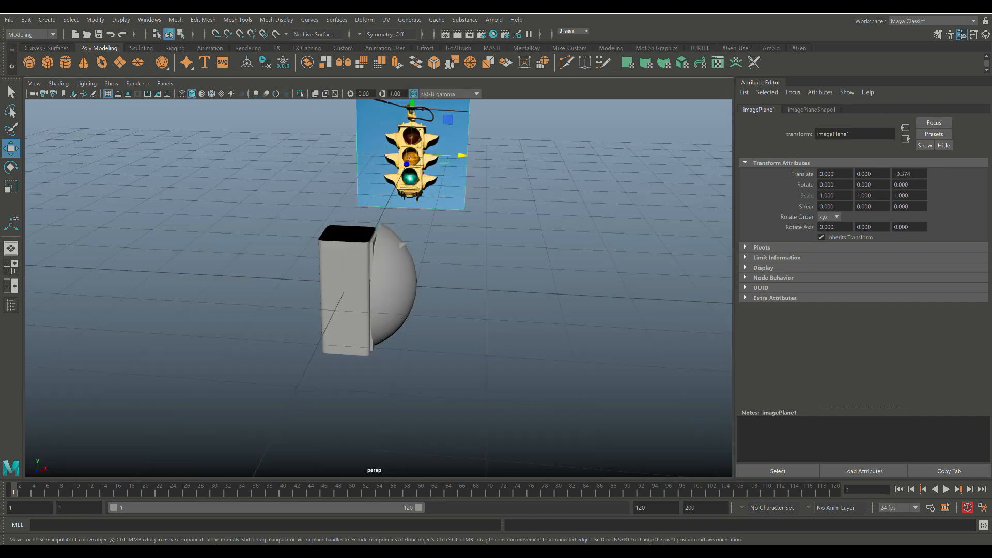
{"action": "scroll", "coordinate": [414, 160], "scroll_direction": "down", "scroll_amount": 6}
{"action": "left_click_drag", "start_coordinate": [399, 158], "coordinate": [399, 18]}
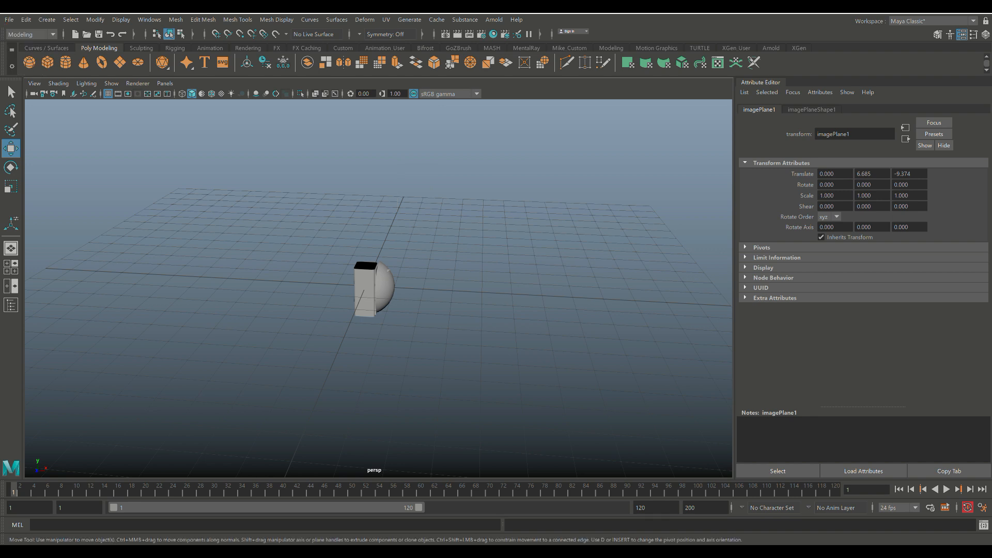
Step: Scale the sphere cap uniformly to 0.112, small enough for a lamp lens
{"action": "scroll", "coordinate": [376, 289], "scroll_direction": "up", "scroll_amount": 4}
{"action": "left_click", "coordinate": [398, 321]}
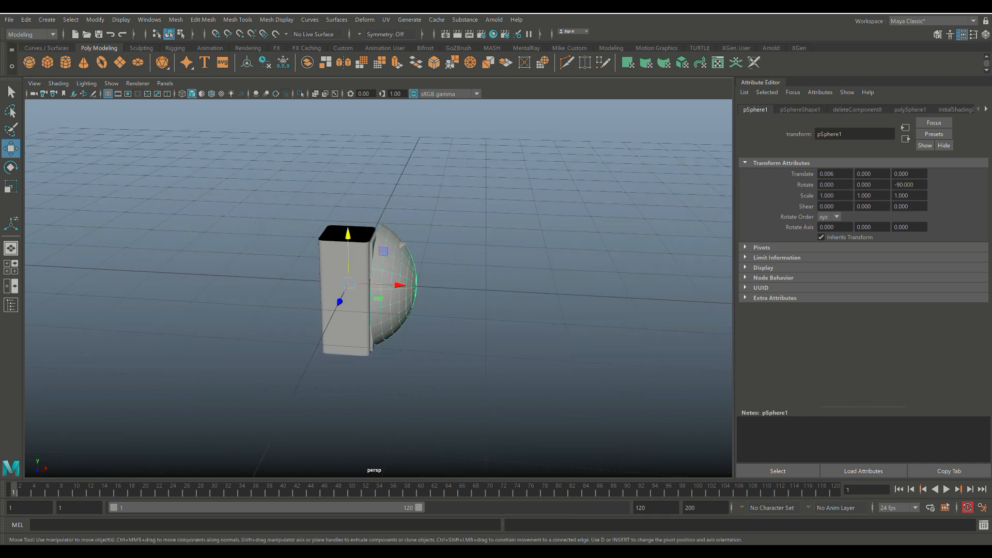
{"action": "key", "text": "r"}
{"action": "left_click_drag", "start_coordinate": [348, 283], "coordinate": [305, 285]}
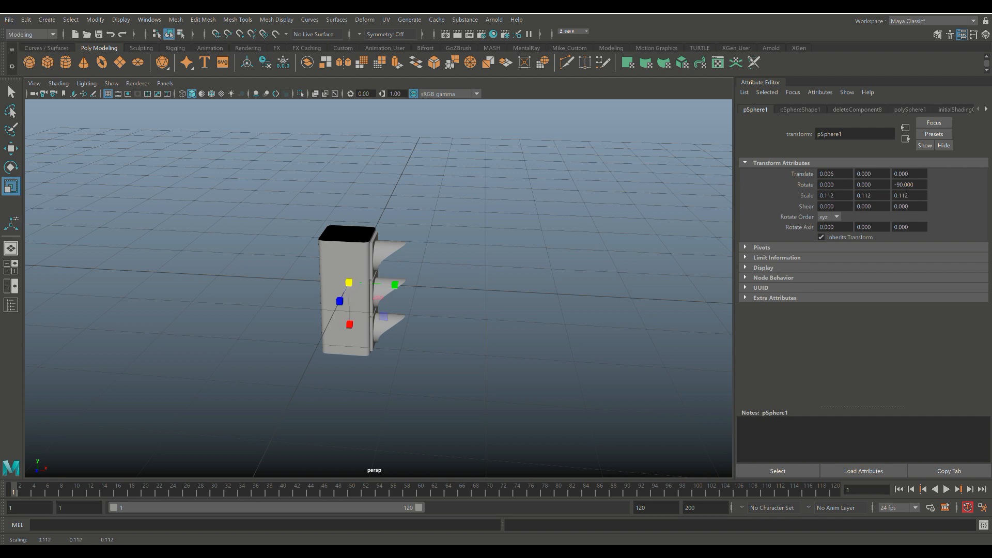
Step: Move the small cap to X 0.741 and Y 0.364, near the top visor, and show all four views
{"action": "key", "text": "w"}
{"action": "left_click_drag", "start_coordinate": [401, 285], "coordinate": [449, 287]}
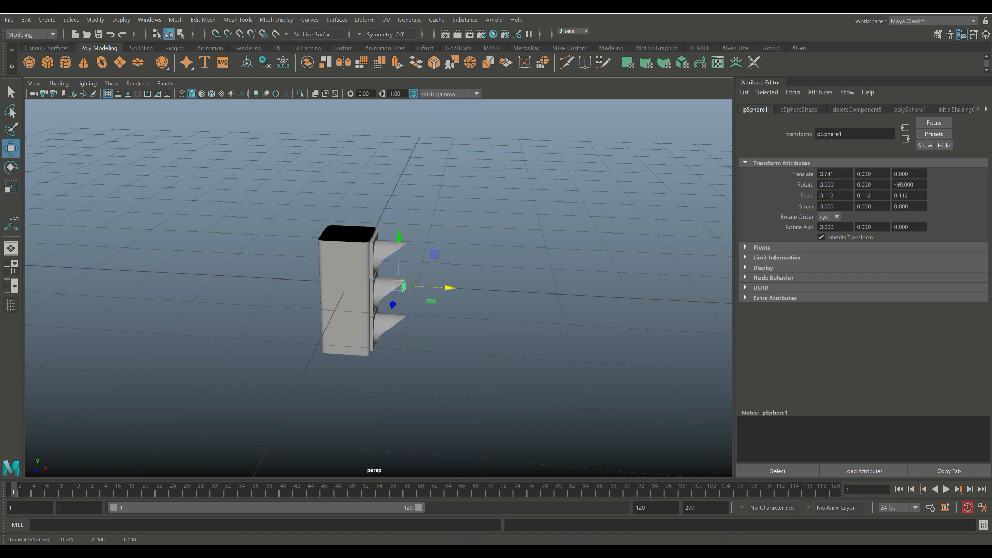
{"action": "left_click_drag", "start_coordinate": [399, 236], "coordinate": [399, 213]}
{"action": "key", "text": "space"}
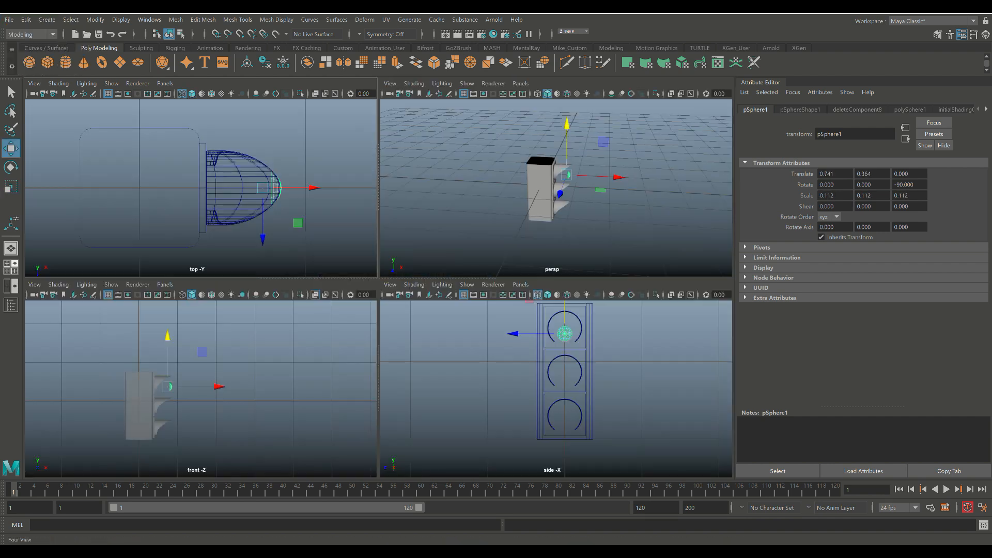
Step: Centre the cap within the top visor at Y 0.440 and scale it uniformly to 0.234
{"action": "key", "text": "space"}
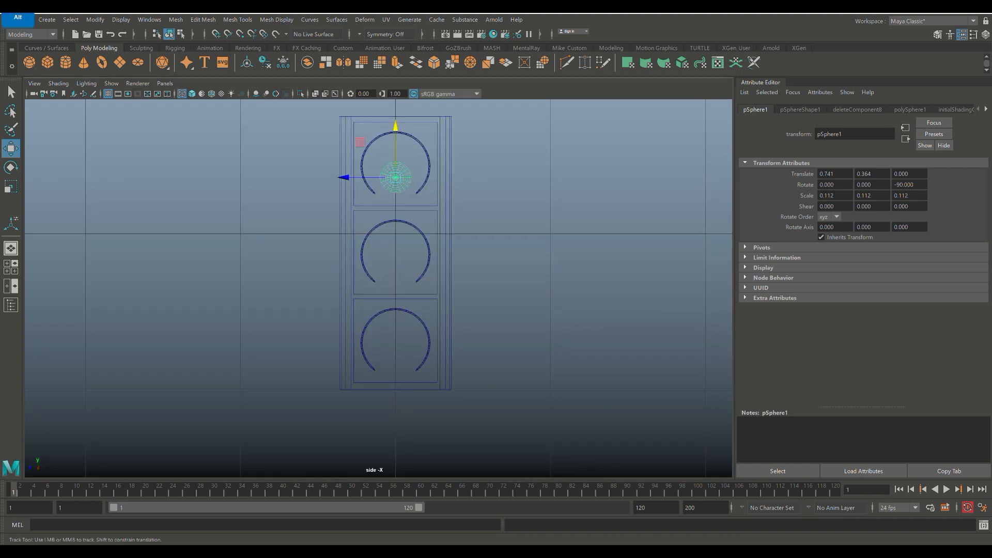
{"action": "middle_click_drag", "start_coordinate": [392, 207], "coordinate": [392, 310], "text": "alt"}
{"action": "key", "text": "r"}
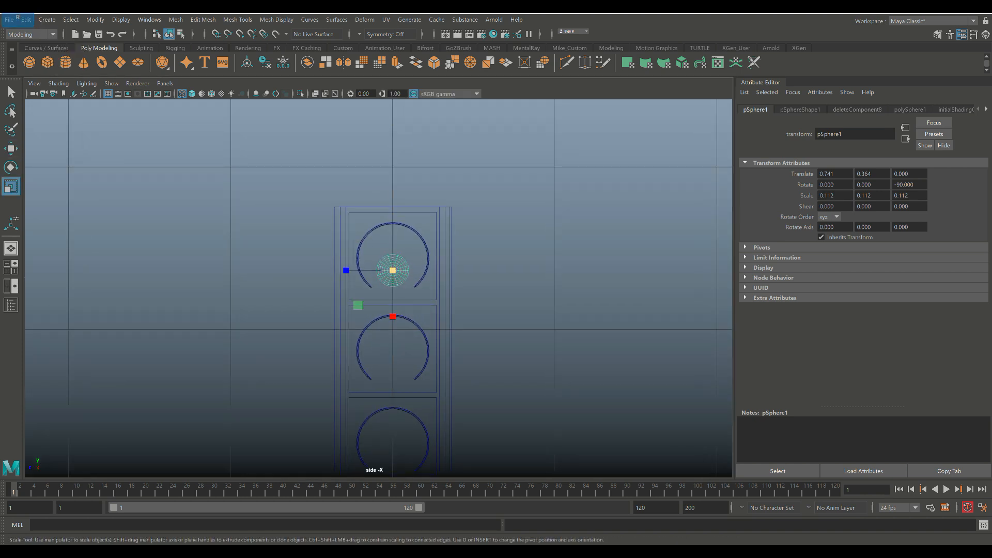
{"action": "left_click_drag", "start_coordinate": [393, 270], "coordinate": [429, 270]}
{"action": "key", "text": "w"}
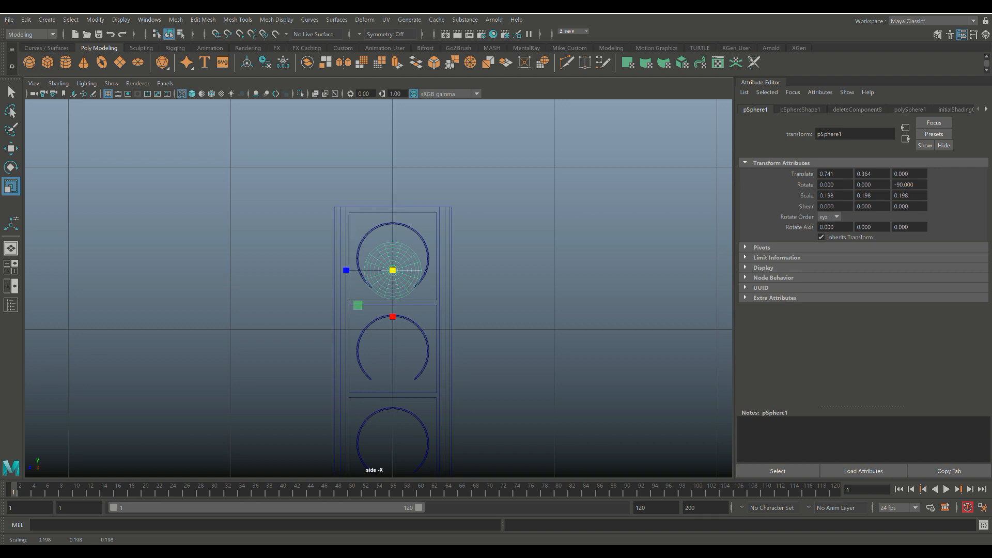
{"action": "left_click_drag", "start_coordinate": [393, 220], "coordinate": [392, 207]}
{"action": "key", "text": "r"}
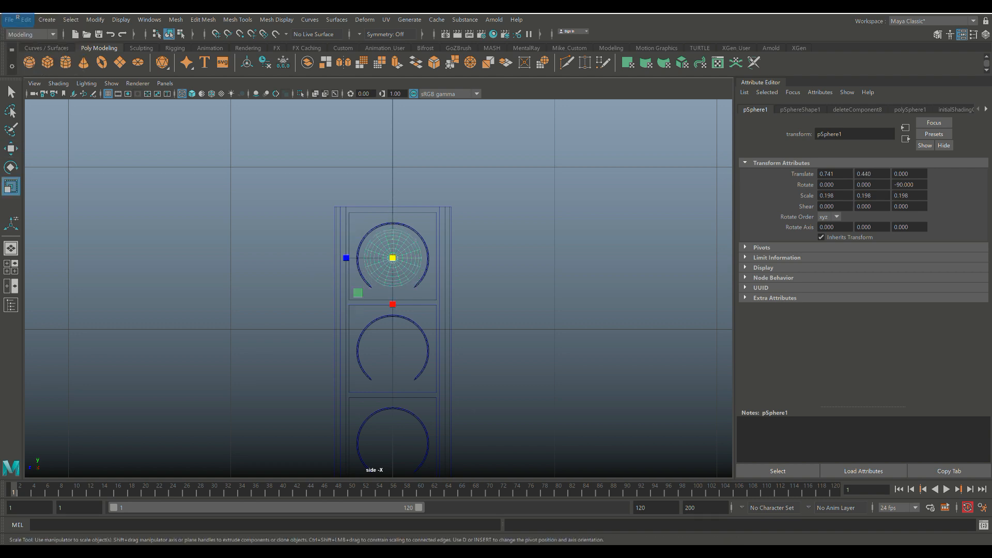
{"action": "left_click_drag", "start_coordinate": [392, 258], "coordinate": [411, 261]}
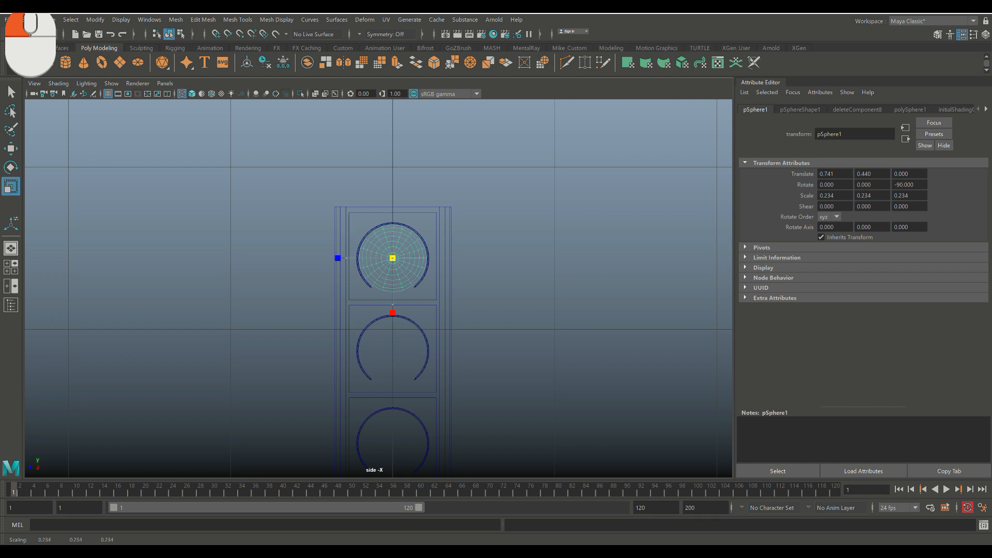
Step: Move the cap back along X to 0.296 so its base sits against the front panel inside the top visor
{"action": "key", "text": "space"}
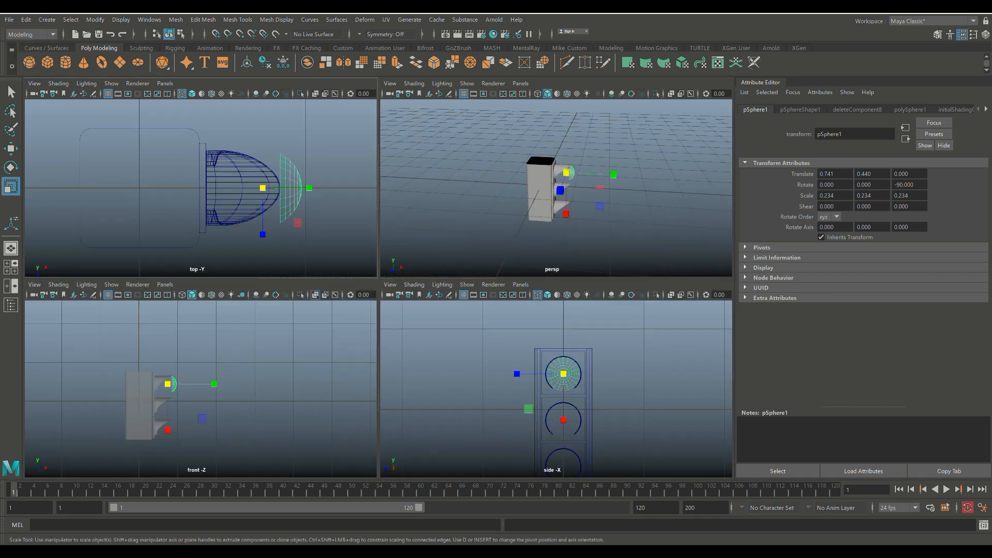
{"action": "key", "text": "f"}
{"action": "key", "text": "space"}
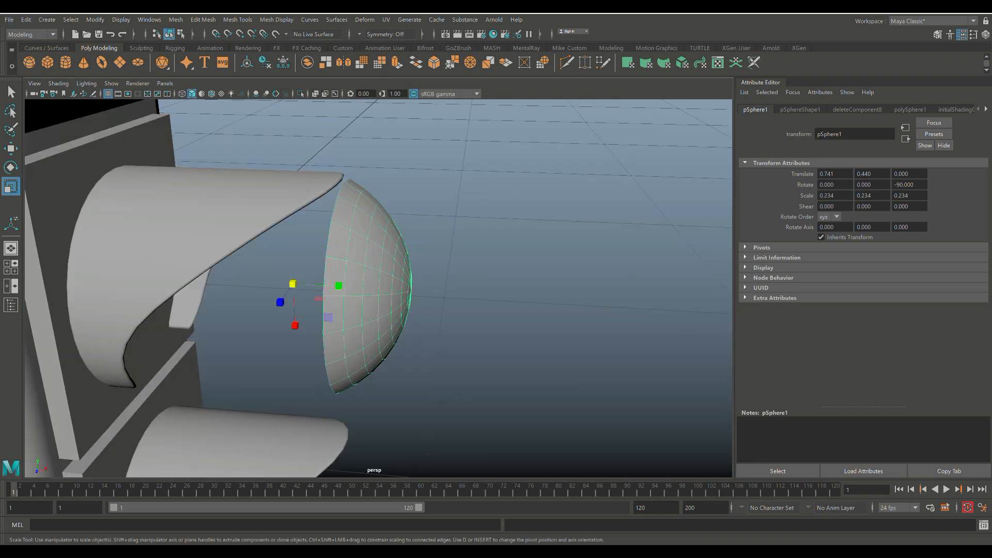
{"action": "key", "text": "w"}
{"action": "left_click_drag", "start_coordinate": [340, 286], "coordinate": [143, 274]}
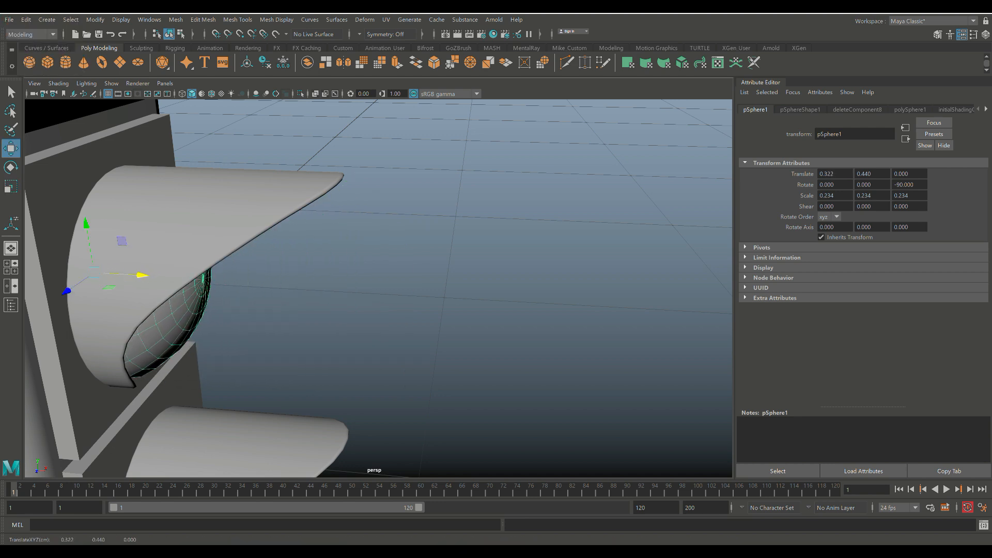
{"action": "left_click", "coordinate": [11, 267]}
{"action": "key", "text": "space"}
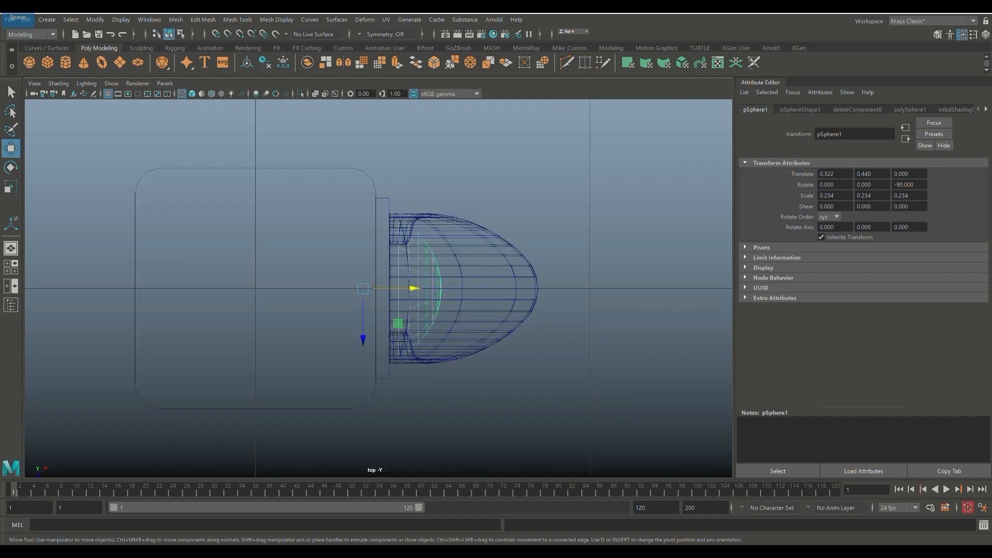
{"action": "left_click_drag", "start_coordinate": [414, 288], "coordinate": [406, 289]}
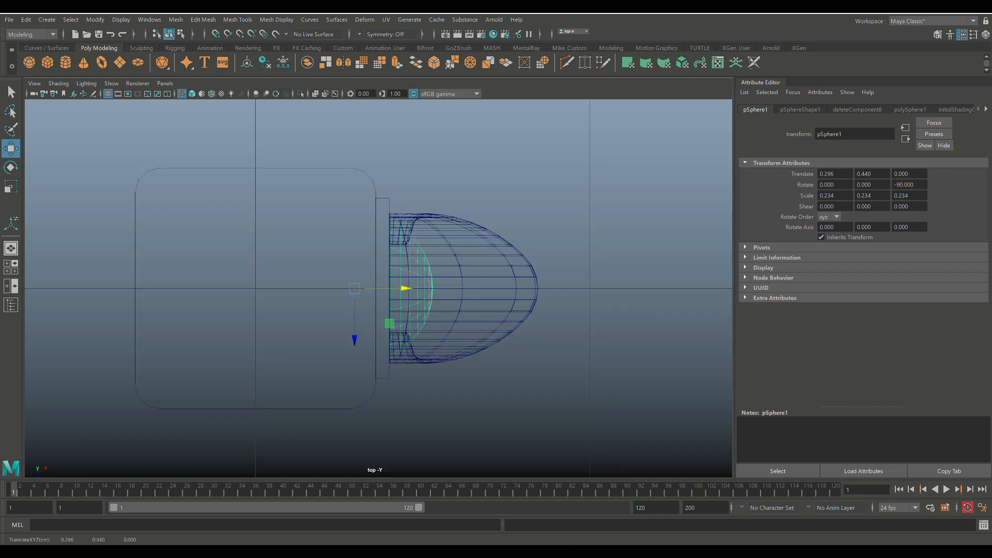
Step: Inspect the fit of the top lens inside its visor from the front and at an angle in perspective
{"action": "key", "text": "space"}
{"action": "key", "text": "space"}
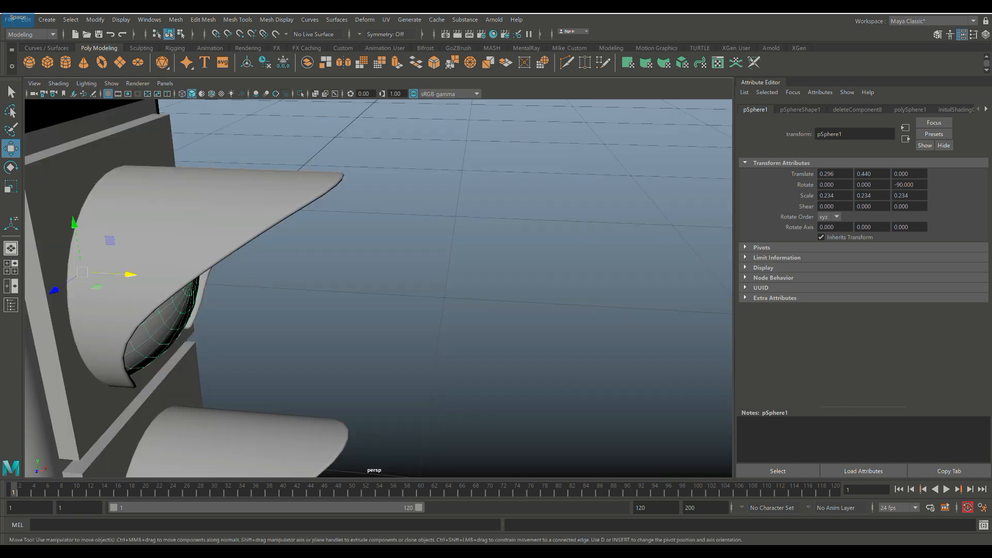
{"action": "scroll", "coordinate": [524, 212], "scroll_direction": "down", "scroll_amount": 3}
{"action": "mouse_move", "coordinate": [506, 289]}
{"action": "left_mouse_down", "text": "alt"}
{"action": "mouse_move", "coordinate": [400, 264]}
{"action": "mouse_move", "coordinate": [319, 274]}
{"action": "mouse_move", "coordinate": [287, 297]}
{"action": "mouse_move", "coordinate": [480, 251]}
{"action": "mouse_move", "coordinate": [491, 284]}
{"action": "left_mouse_up", "text": "alt"}
{"action": "scroll", "coordinate": [380, 289], "scroll_direction": "down", "scroll_amount": 4}
{"action": "middle_click_drag", "start_coordinate": [490, 284], "coordinate": [504, 230], "text": "alt"}
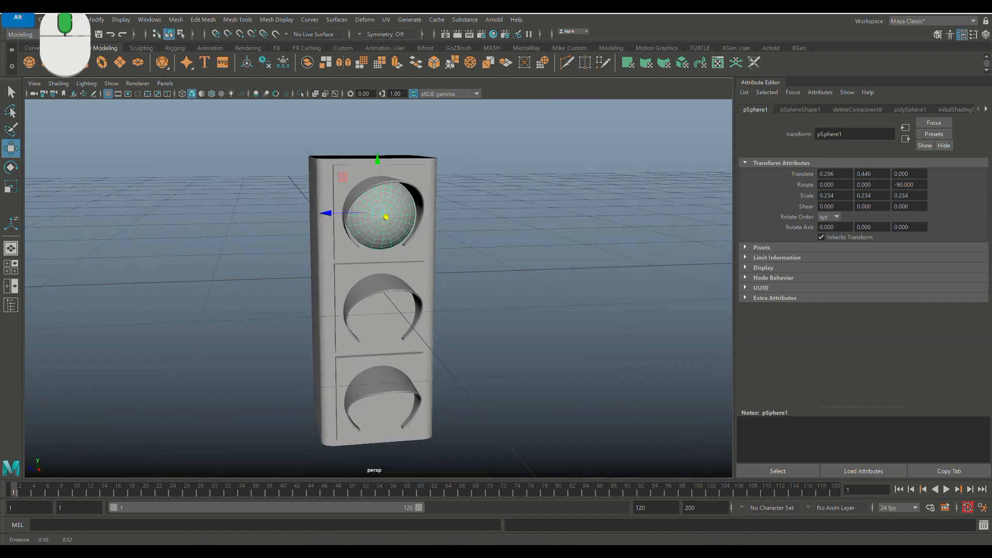
{"action": "scroll", "coordinate": [379, 288], "scroll_direction": "down", "scroll_amount": 2}
{"action": "left_click_drag", "start_coordinate": [379, 288], "coordinate": [444, 297], "text": "alt"}
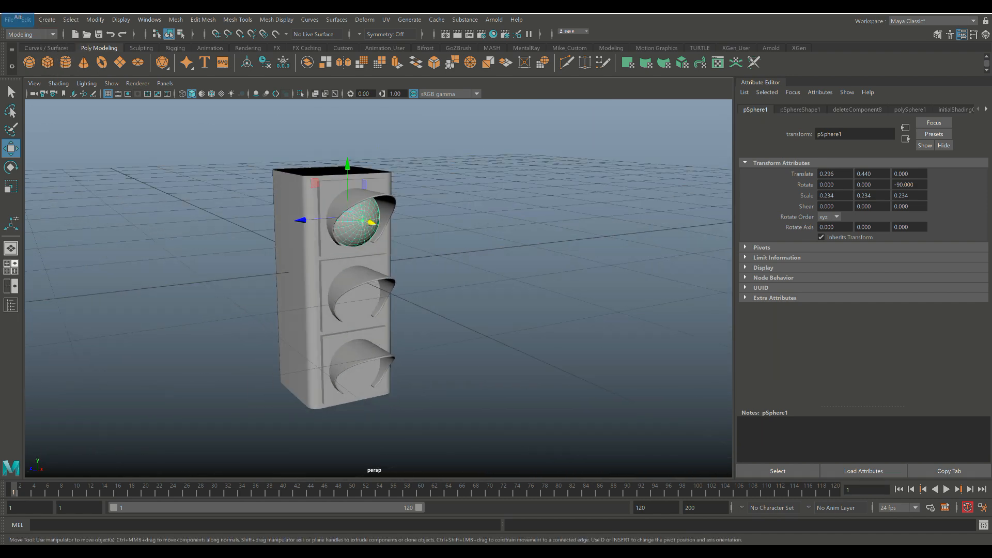
Step: Duplicate the top lens and move the copy down into the middle visor at Y -0.132
{"action": "key", "text": "space"}
{"action": "key", "text": "space"}
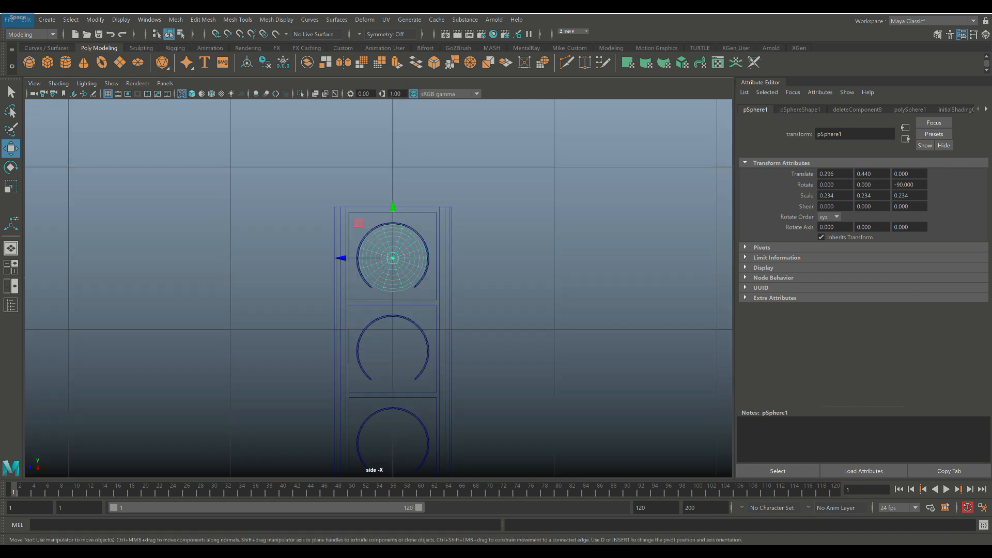
{"action": "scroll", "coordinate": [378, 289], "scroll_direction": "down", "scroll_amount": 5}
{"action": "key", "text": "ctrl+d"}
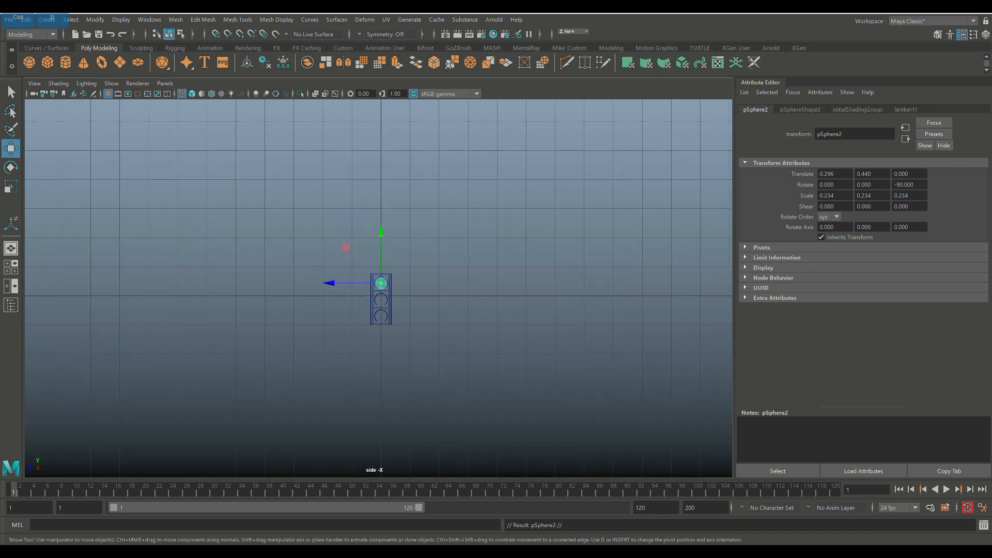
{"action": "key", "text": "f"}
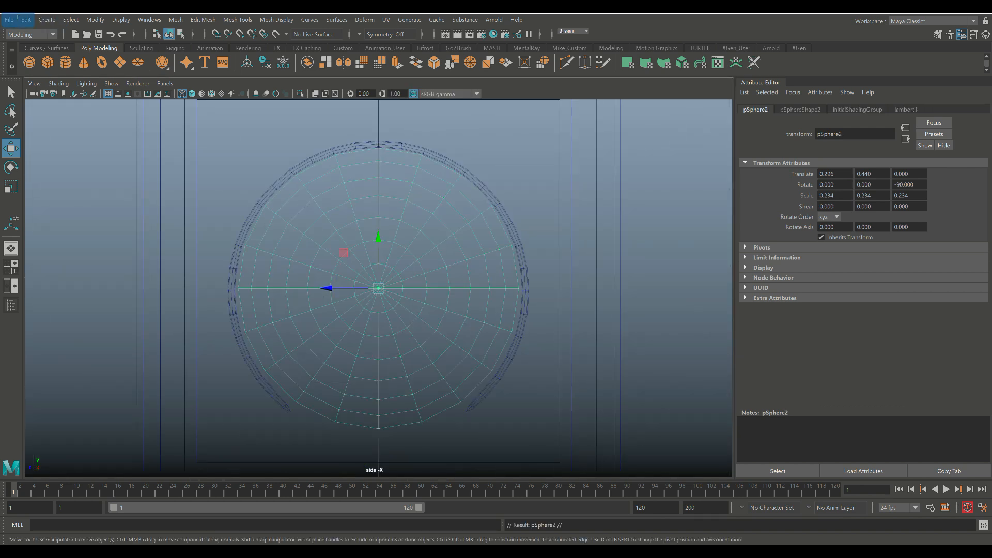
{"action": "left_click_drag", "start_coordinate": [378, 238], "coordinate": [378, 342]}
{"action": "scroll", "coordinate": [378, 342], "scroll_direction": "down", "scroll_amount": 5}
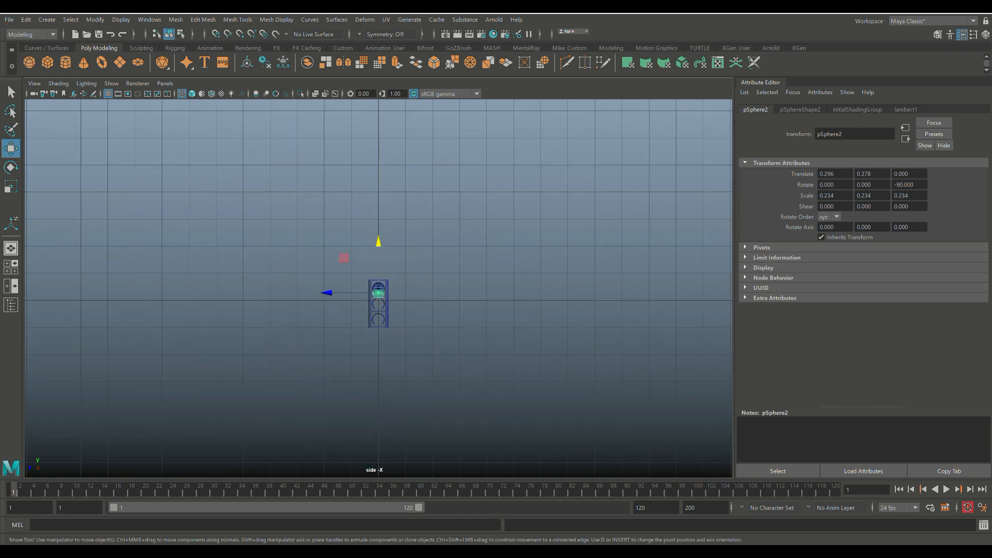
{"action": "scroll", "coordinate": [378, 289], "scroll_direction": "up", "scroll_amount": 3}
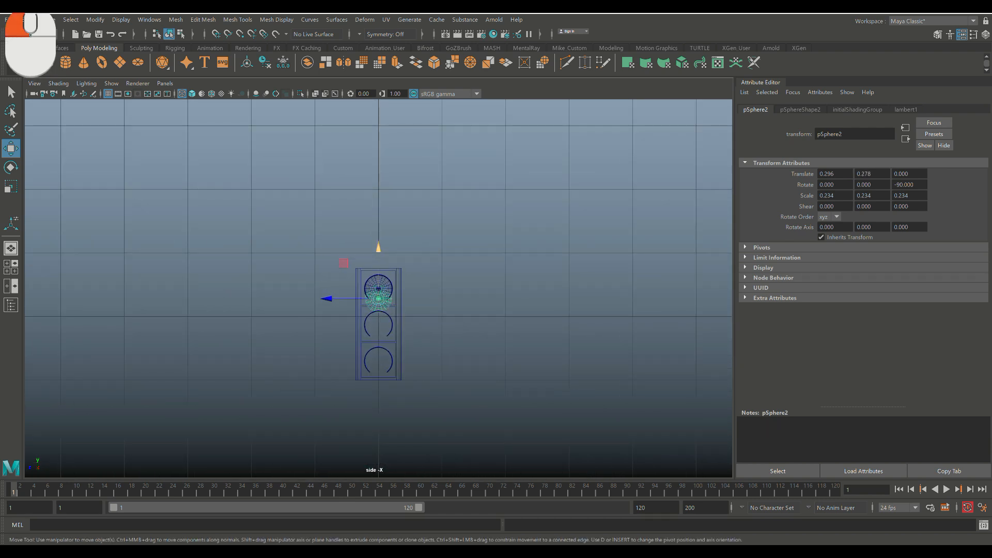
{"action": "left_click_drag", "start_coordinate": [378, 249], "coordinate": [378, 284]}
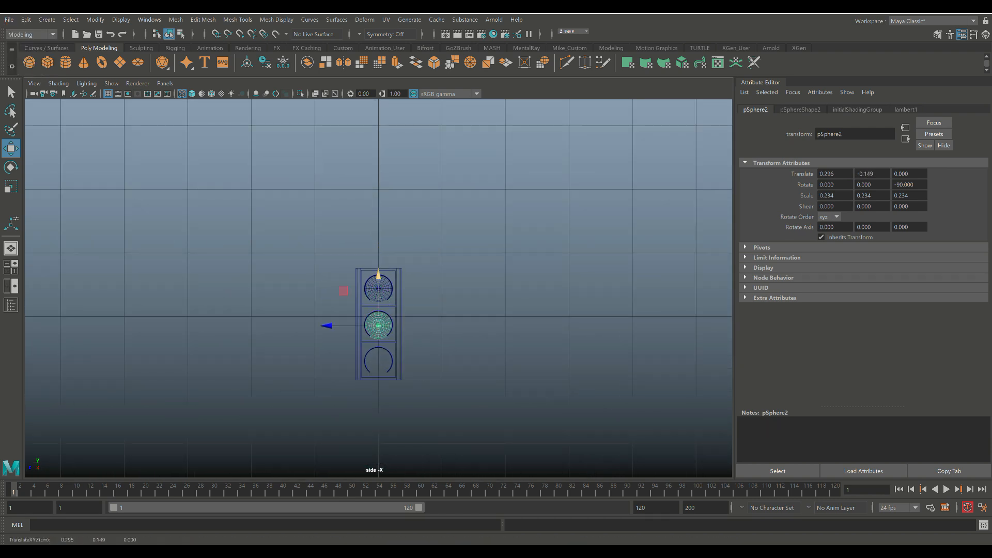
{"action": "key", "text": "f"}
{"action": "left_click_drag", "start_coordinate": [378, 239], "coordinate": [378, 227]}
Step: Duplicate the middle lens and move the copy down into the lowest visor at Y -0.704
{"action": "scroll", "coordinate": [378, 279], "scroll_direction": "down", "scroll_amount": 10}
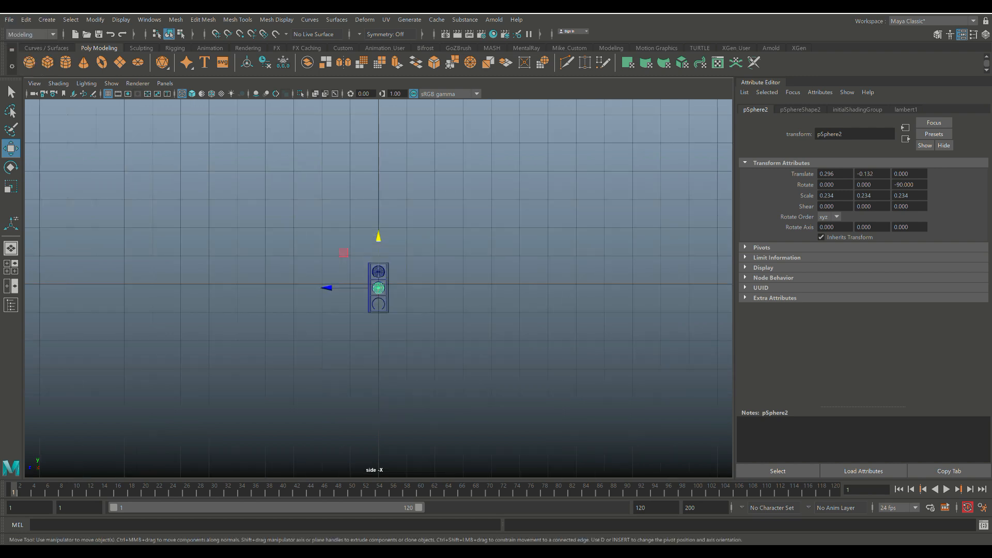
{"action": "key", "text": "ctrl+d"}
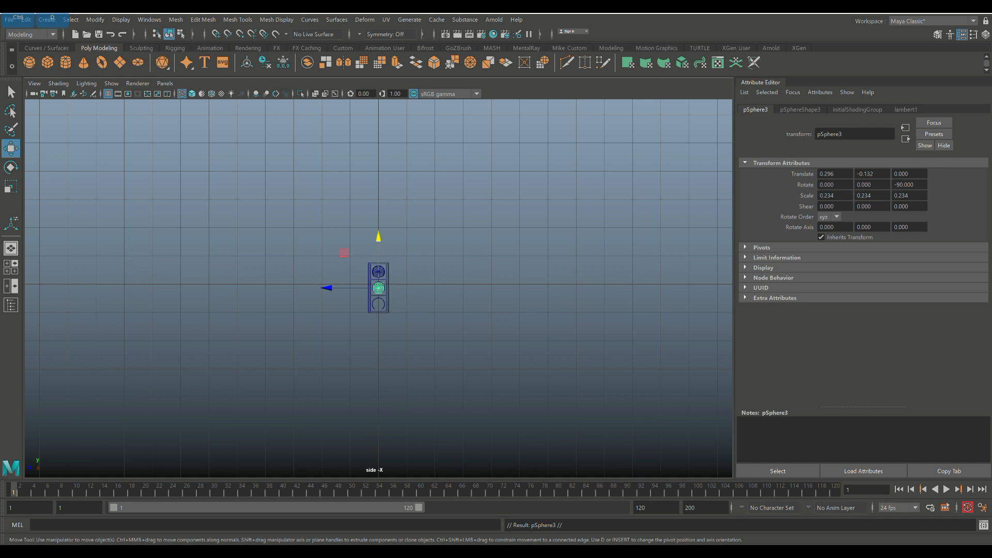
{"action": "left_click_drag", "start_coordinate": [379, 236], "coordinate": [378, 222]}
{"action": "key", "text": "f"}
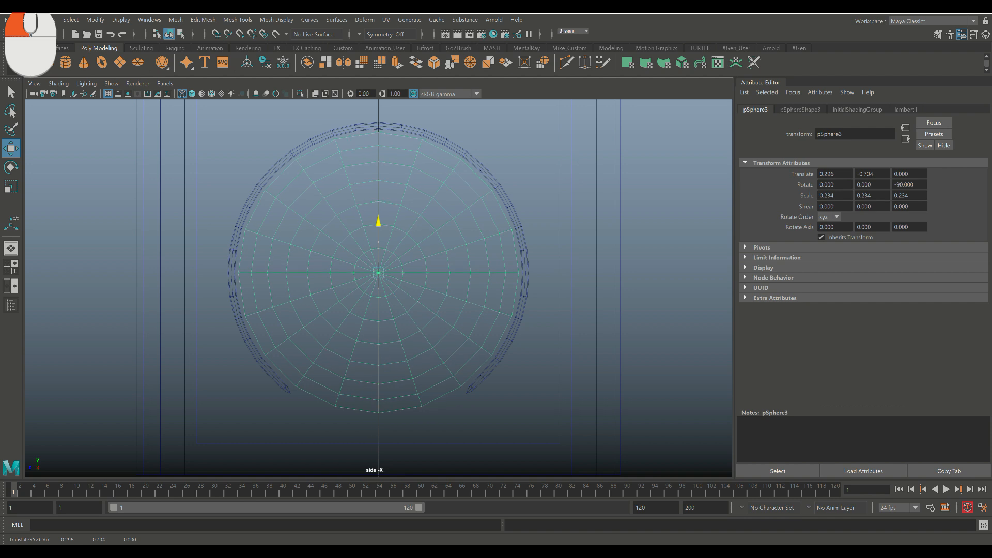
Step: Smooth all three lenses together with one division level
{"action": "scroll", "coordinate": [378, 221], "scroll_direction": "down", "scroll_amount": 5}
{"action": "scroll", "coordinate": [378, 286], "scroll_direction": "up", "scroll_amount": 1}
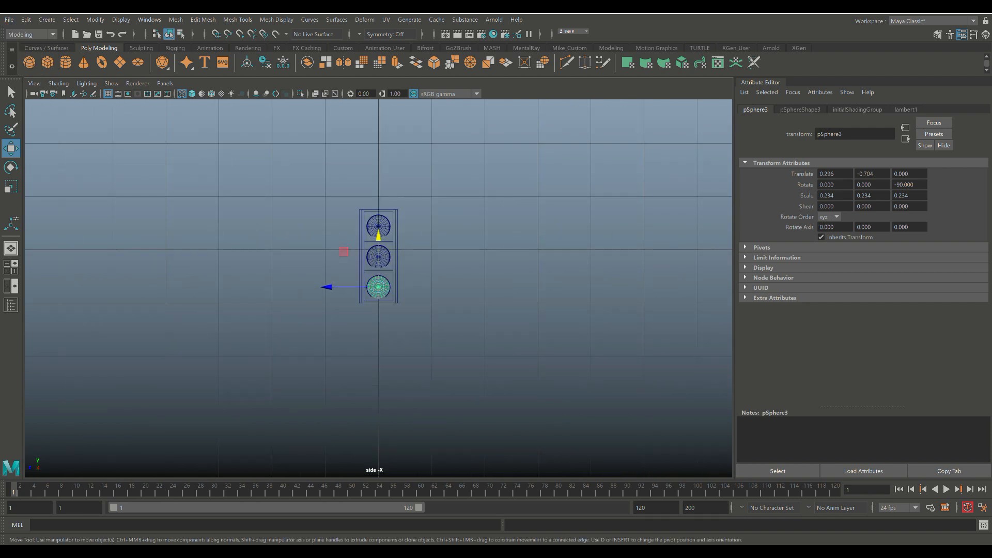
{"action": "left_click", "coordinate": [378, 227]}
{"action": "left_click", "coordinate": [378, 256], "text": "shift"}
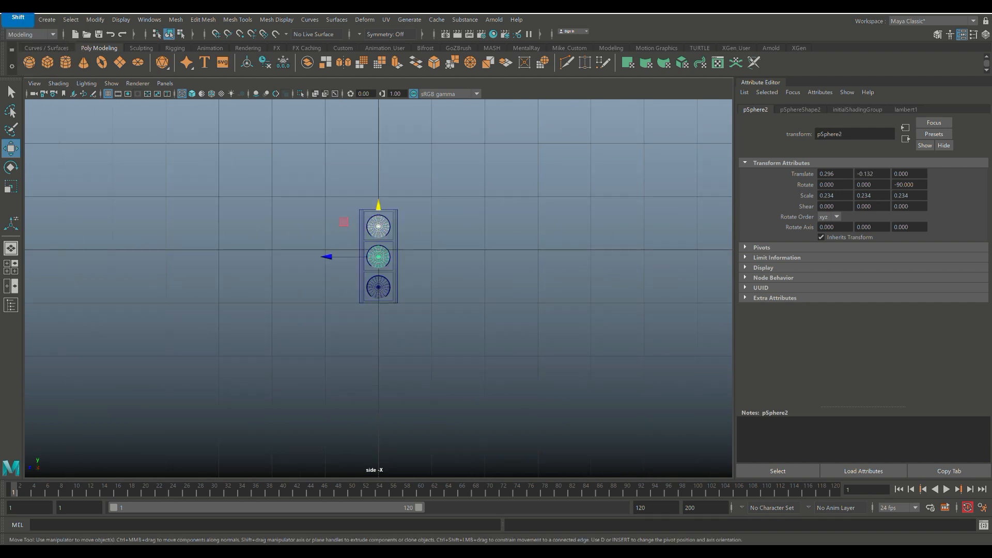
{"action": "left_click", "coordinate": [378, 287], "text": "shift"}
{"action": "left_click", "coordinate": [176, 19]}
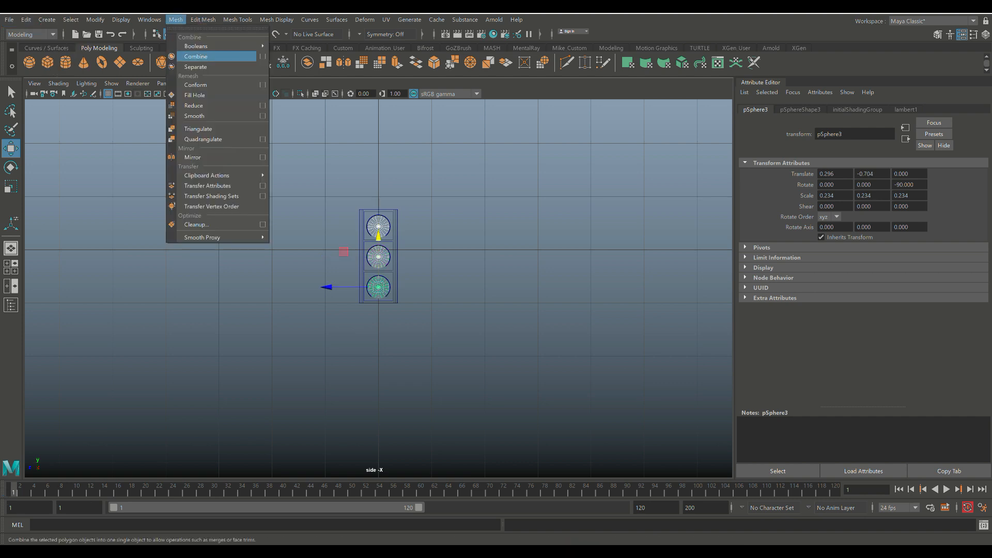
{"action": "left_click", "coordinate": [217, 115]}
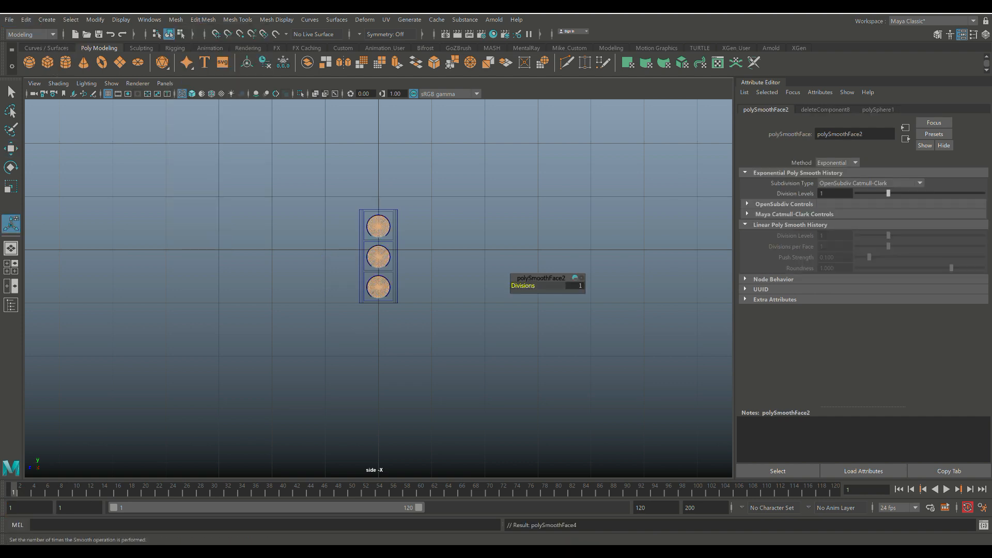
{"action": "key", "text": "space"}
{"action": "key", "text": "space"}
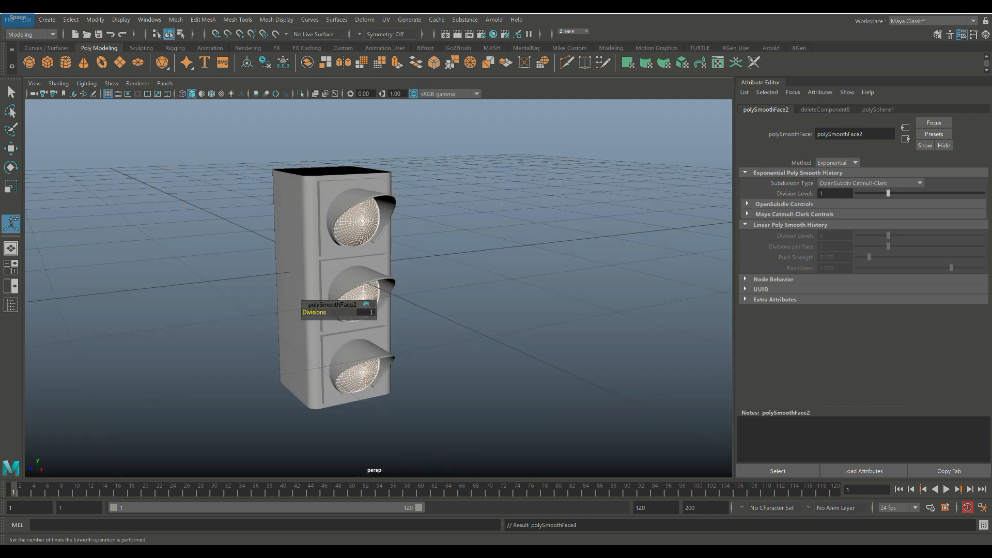
Step: Combine the front panels, the three visors and the three lenses into one mesh
{"action": "left_click", "coordinate": [578, 228]}
{"action": "scroll", "coordinate": [578, 227], "scroll_direction": "up", "scroll_amount": 1}
{"action": "left_click_drag", "start_coordinate": [413, 284], "coordinate": [568, 305], "text": "alt"}
{"action": "left_click", "coordinate": [300, 255]}
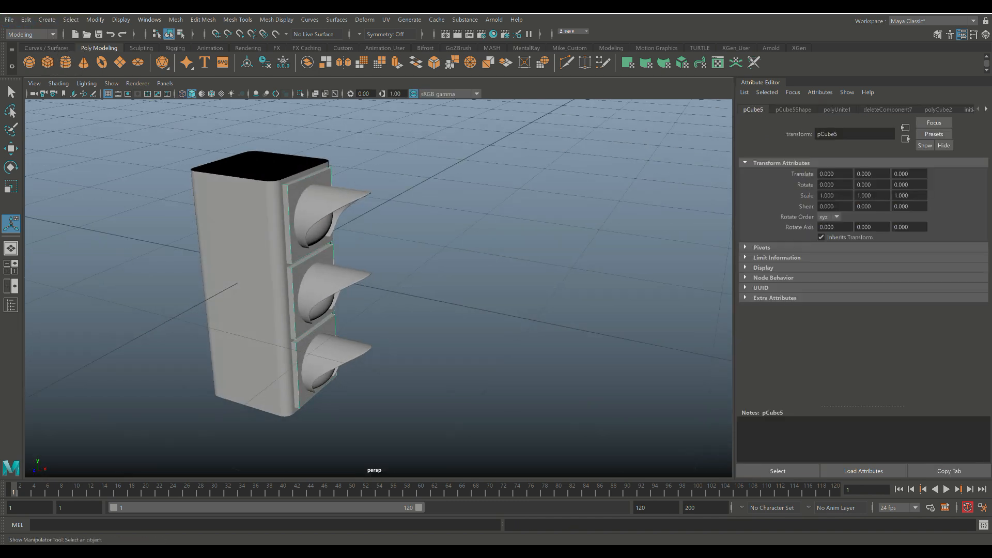
{"action": "left_click", "coordinate": [324, 200], "text": "shift"}
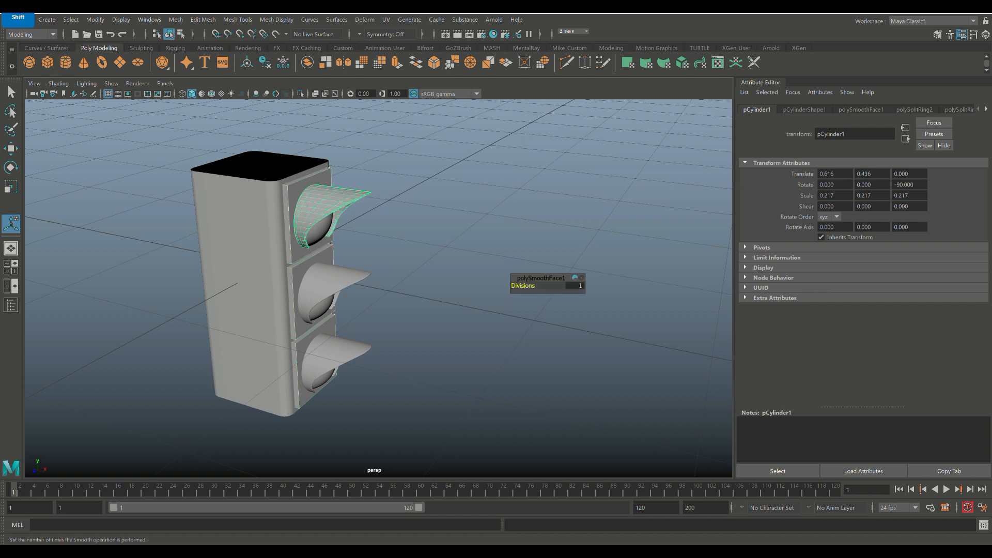
{"action": "left_click", "coordinate": [333, 281], "text": "shift"}
{"action": "left_click", "coordinate": [339, 354], "text": "shift"}
{"action": "left_click", "coordinate": [321, 231], "text": "shift"}
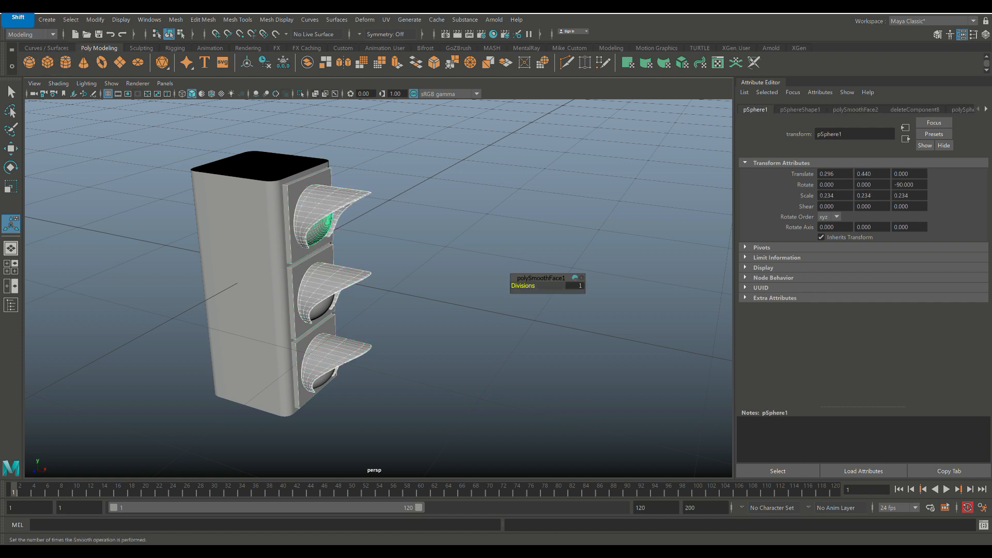
{"action": "left_click", "coordinate": [323, 309], "text": "shift"}
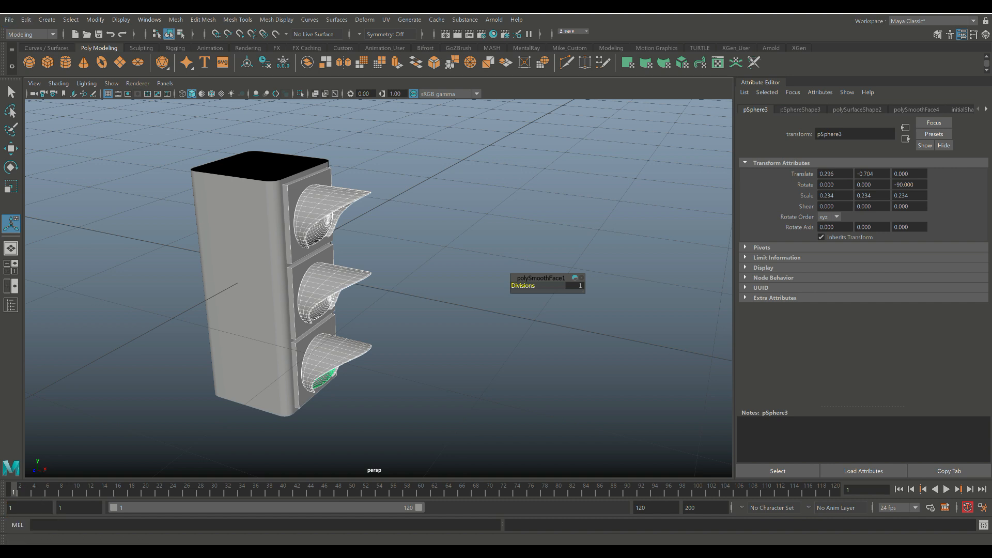
{"action": "left_click", "coordinate": [176, 20]}
{"action": "left_click", "coordinate": [204, 56]}
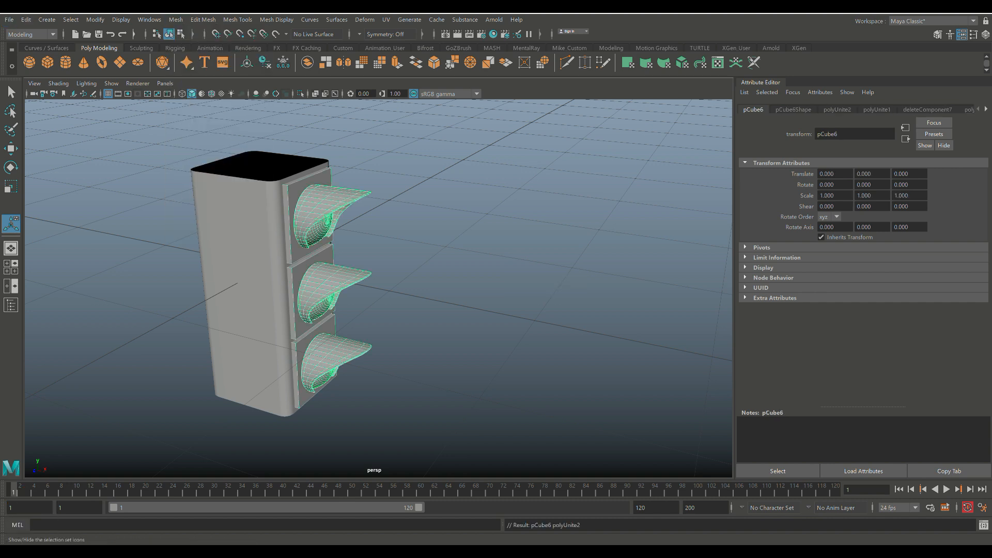
Step: Center the pivot of the combined front mesh and delete its construction history
{"action": "left_click", "coordinate": [95, 20]}
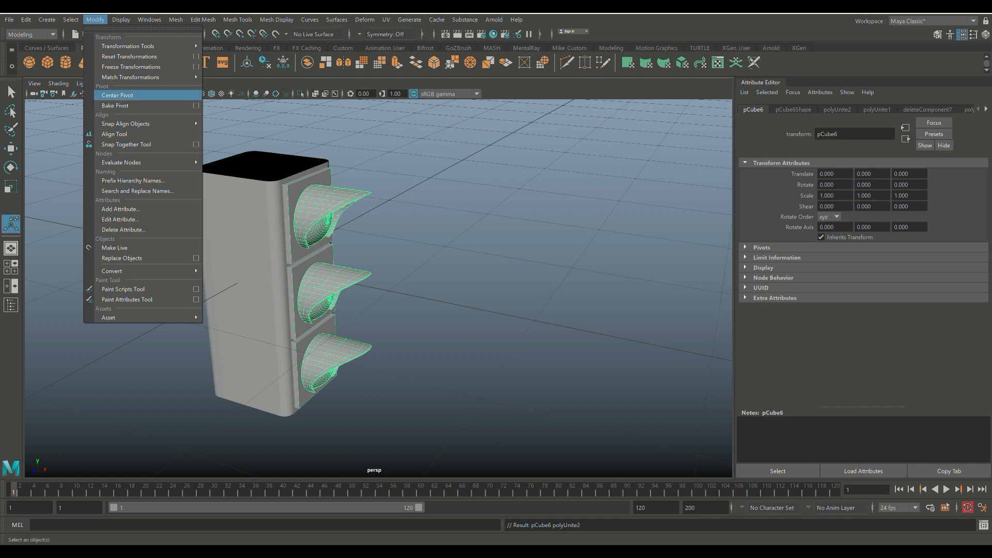
{"action": "left_click", "coordinate": [124, 95]}
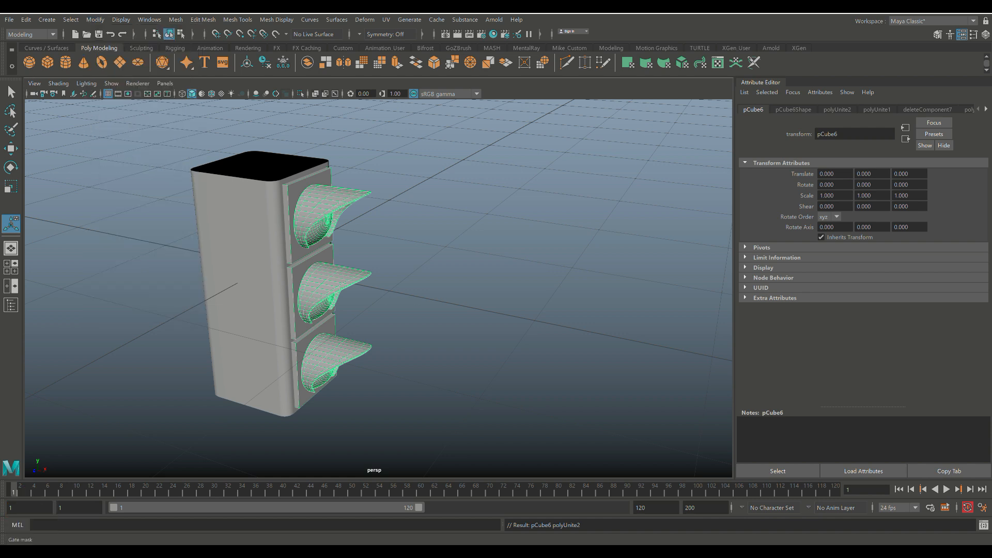
{"action": "left_click", "coordinate": [26, 19]}
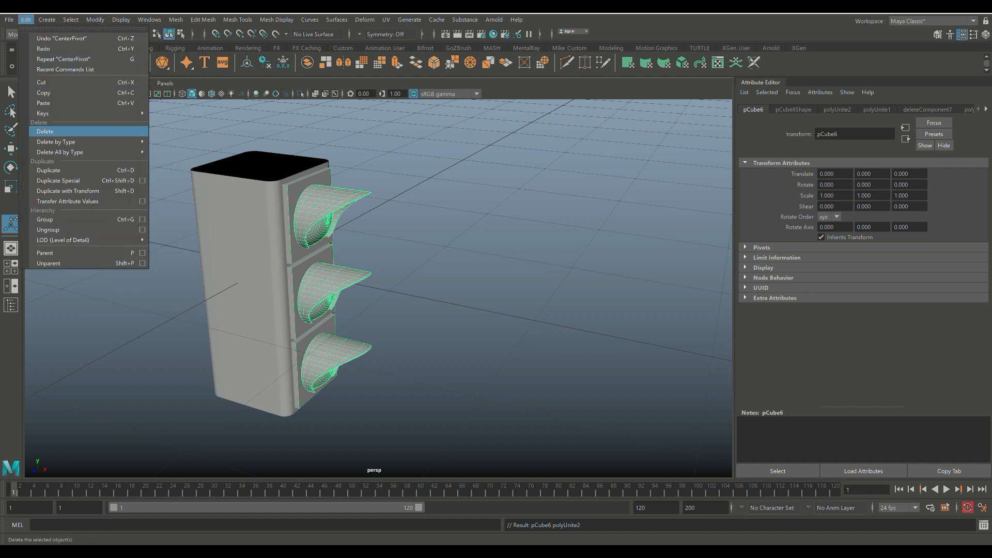
{"action": "mouse_move", "coordinate": [88, 141]}
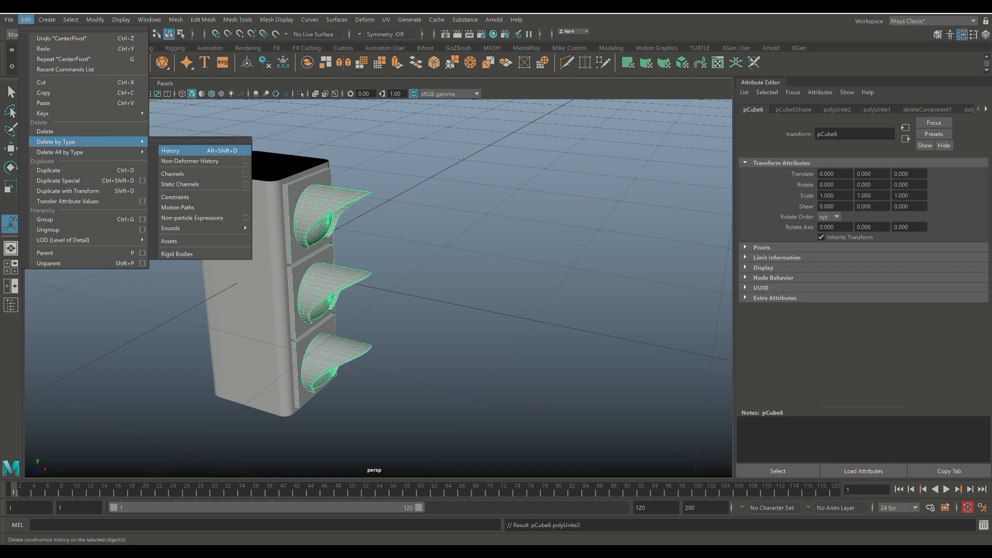
{"action": "left_click", "coordinate": [170, 151]}
Step: Snap the combined front's pivot to the grid origin at the housing's centre, working in the top view
{"action": "key", "text": "space"}
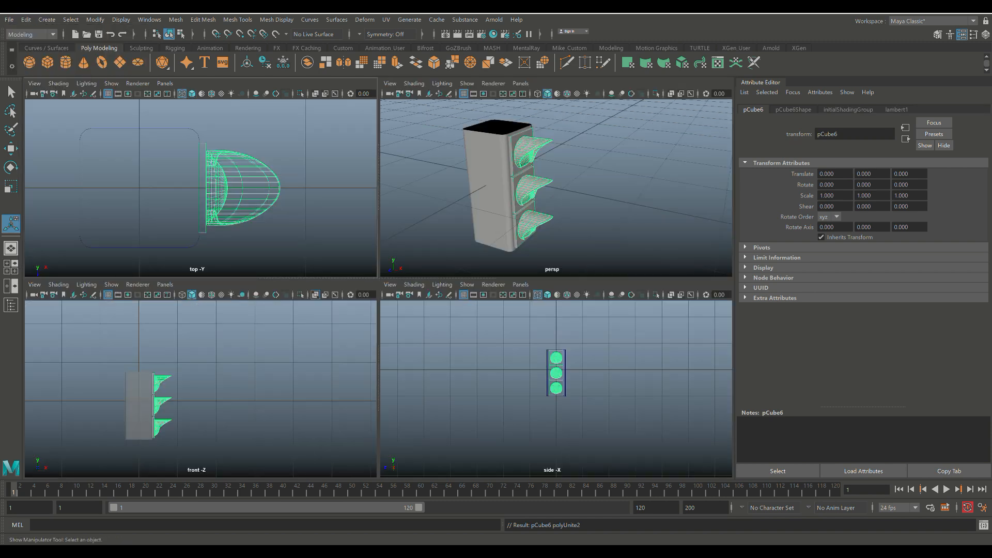
{"action": "key", "text": "space"}
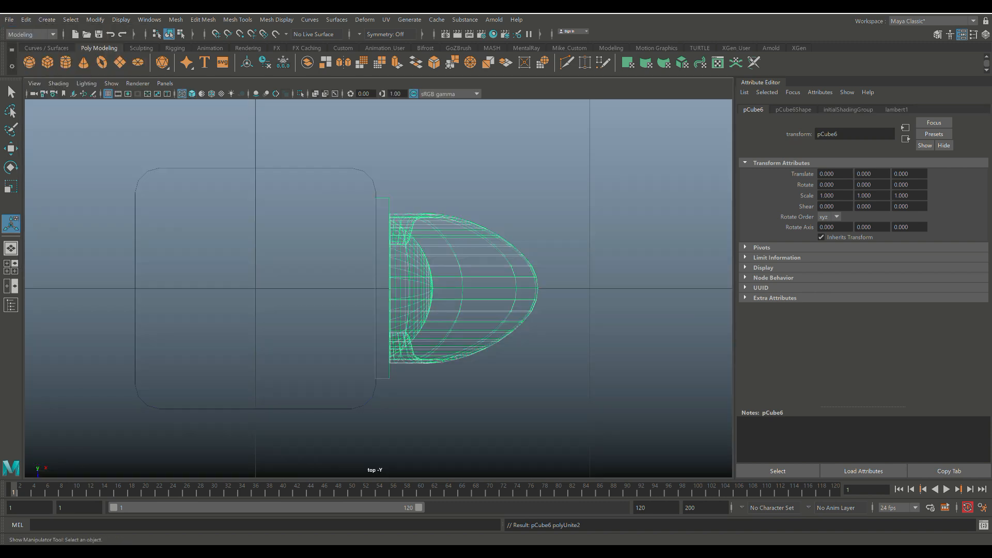
{"action": "key", "text": "w"}
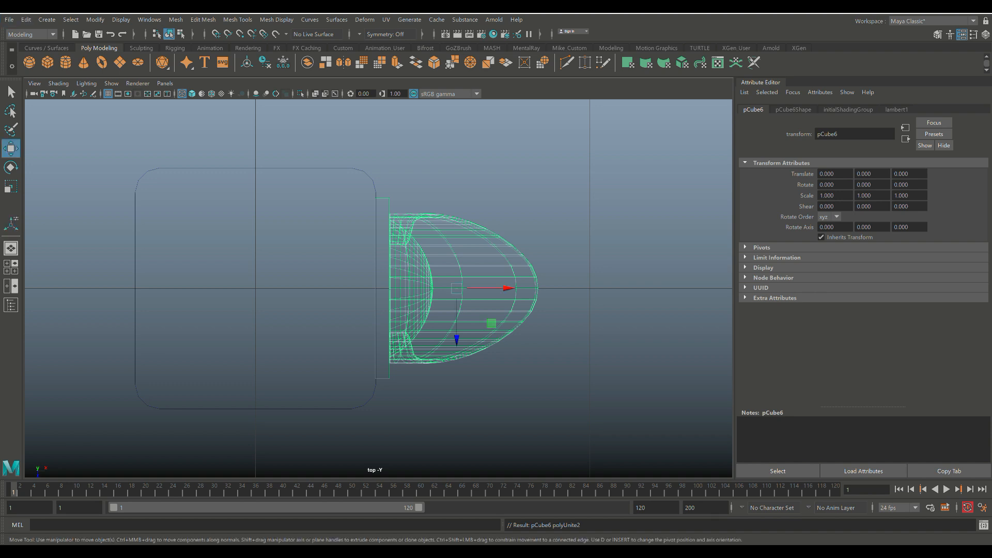
{"action": "key", "text": "Insert"}
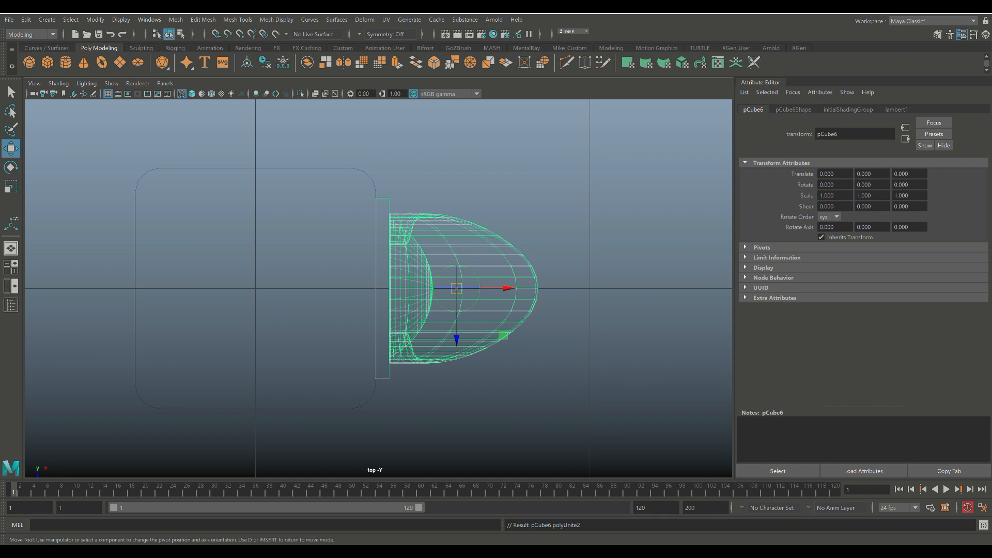
{"action": "key", "text": "x"}
{"action": "left_click_drag", "start_coordinate": [456, 288], "coordinate": [590, 288]}
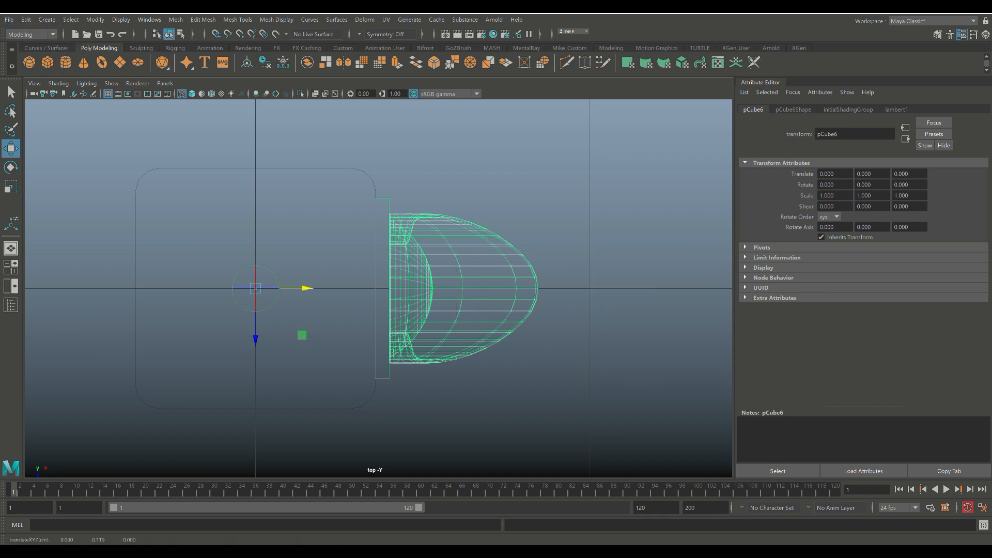
{"action": "key", "text": "Insert"}
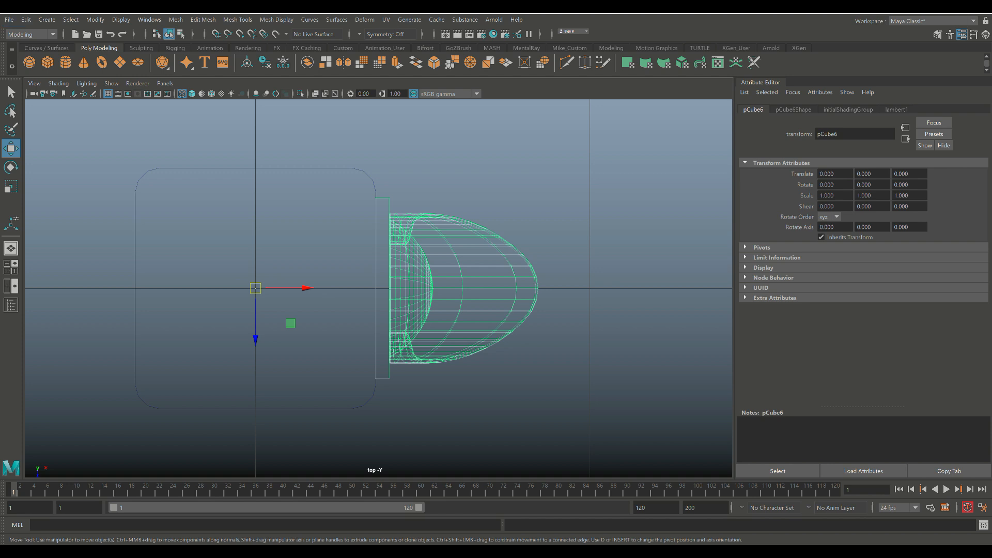
Step: Duplicate the front rotated 90 degrees around Y, and repeat the transformed duplicate twice to cover all four housing sides
{"action": "key", "text": "ctrl+d"}
{"action": "key", "text": "e"}
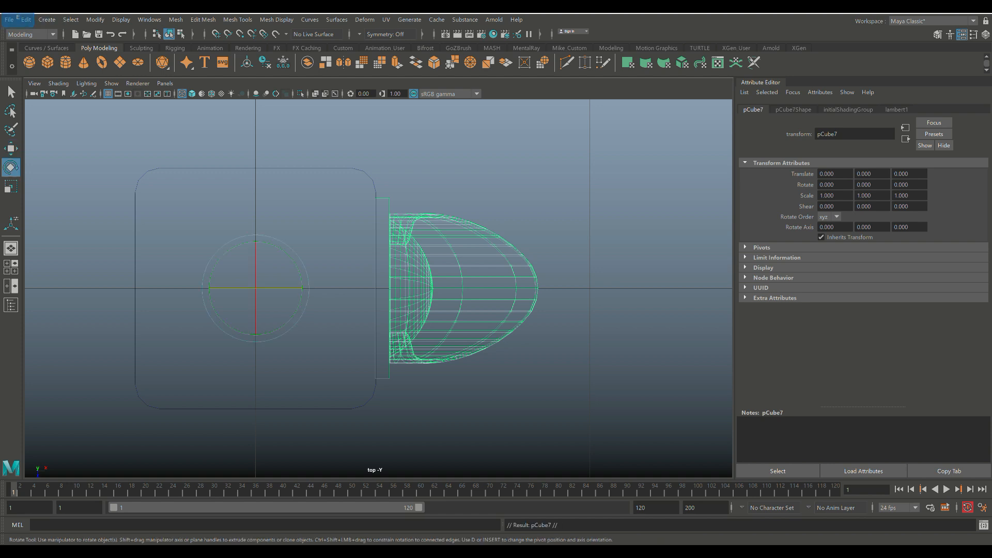
{"action": "key", "text": "j"}
{"action": "left_click_drag", "start_coordinate": [308, 281], "coordinate": [285, 244]}
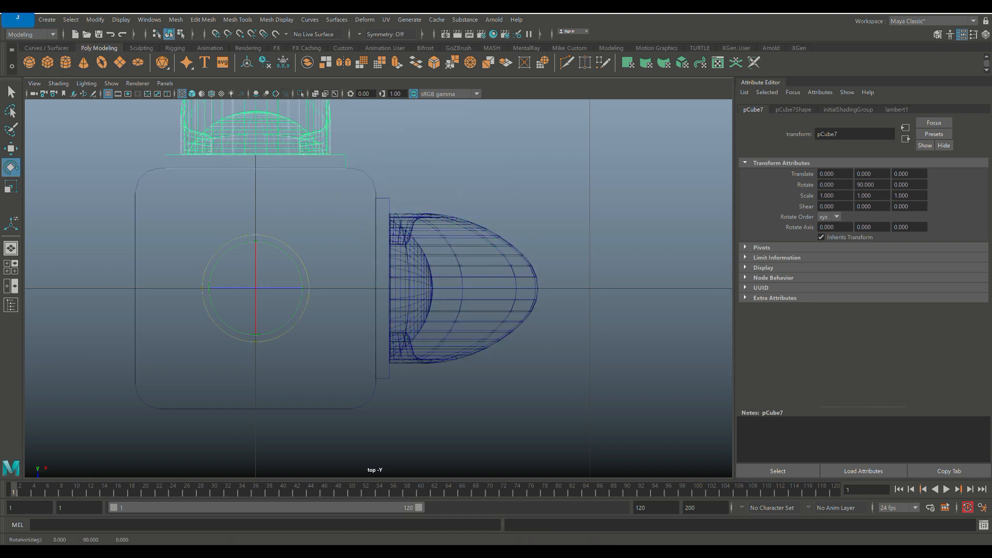
{"action": "key", "text": "shift+d"}
{"action": "key", "text": "shift+d"}
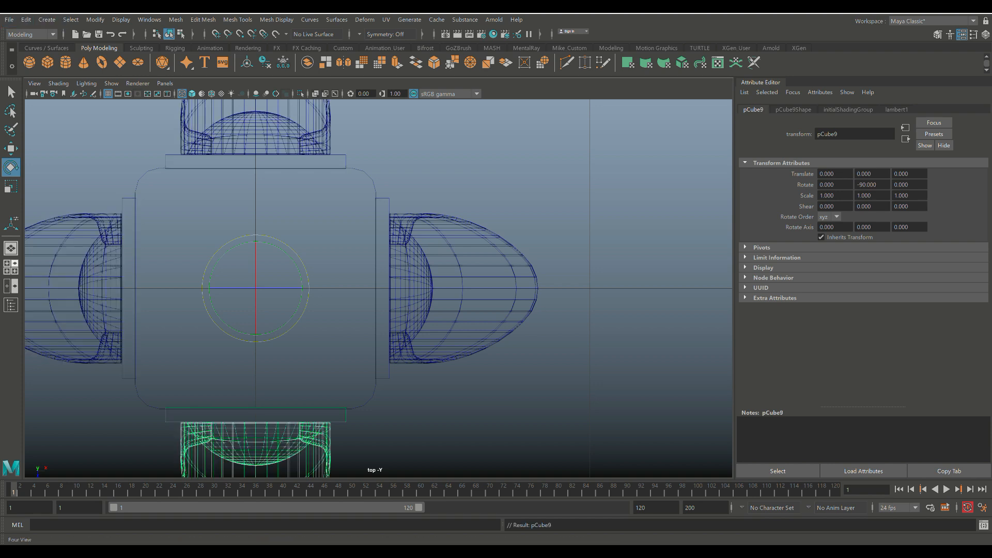
Step: Enlarge the reference image plane uniformly to a scale of 4.552 in the perspective view
{"action": "key", "text": "space"}
{"action": "key", "text": "space"}
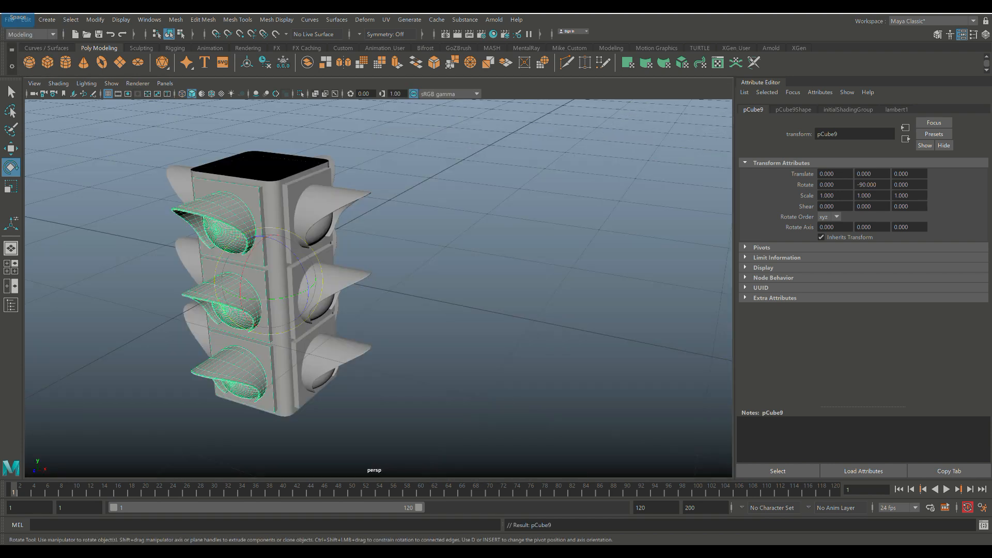
{"action": "left_click_drag", "start_coordinate": [378, 288], "coordinate": [357, 242], "text": "alt"}
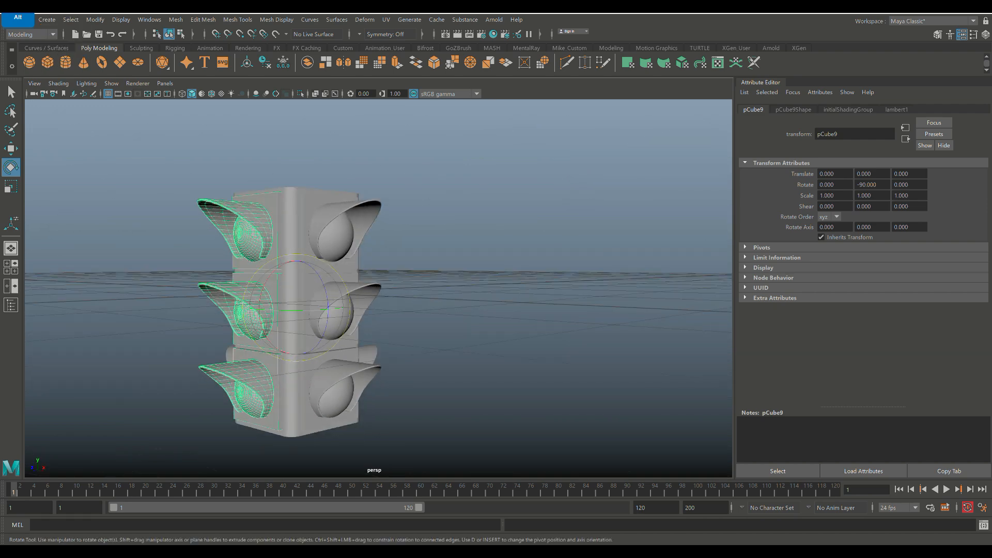
{"action": "middle_click_drag", "start_coordinate": [358, 242], "coordinate": [371, 231], "text": "alt"}
{"action": "left_click_drag", "start_coordinate": [370, 232], "coordinate": [447, 227], "text": "alt"}
{"action": "scroll", "coordinate": [447, 228], "scroll_direction": "down", "scroll_amount": 8}
{"action": "middle_click_drag", "start_coordinate": [447, 227], "coordinate": [507, 295], "text": "alt"}
{"action": "left_click_drag", "start_coordinate": [508, 295], "coordinate": [518, 325], "text": "alt"}
{"action": "left_click", "coordinate": [388, 115]}
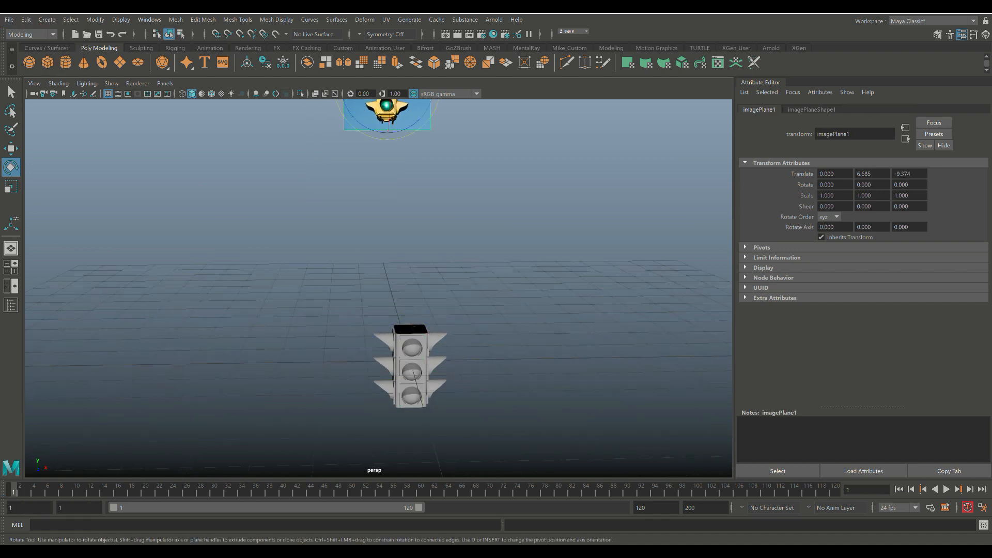
{"action": "key", "text": "r"}
{"action": "scroll", "coordinate": [379, 284], "scroll_direction": "down", "scroll_amount": 3}
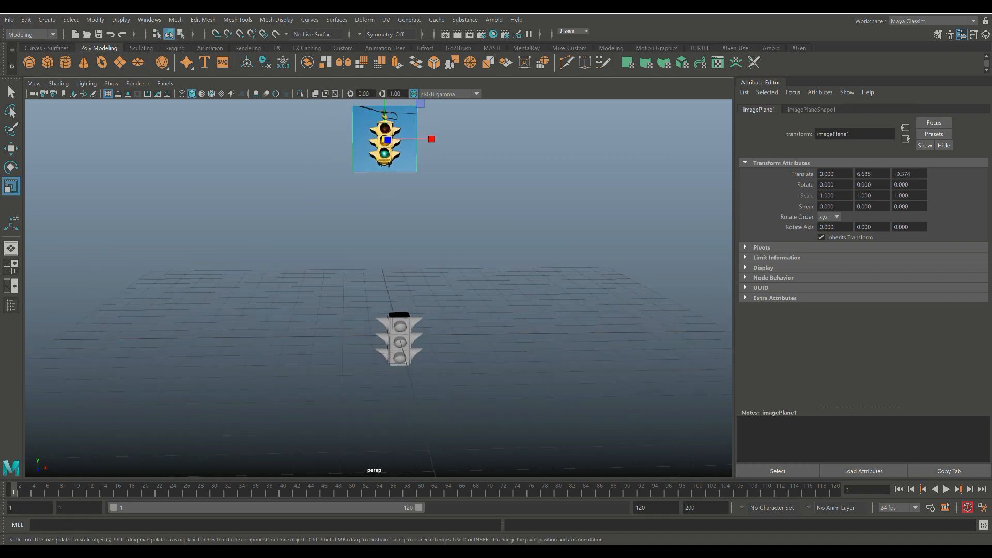
{"action": "left_click_drag", "start_coordinate": [379, 284], "coordinate": [417, 270], "text": "alt"}
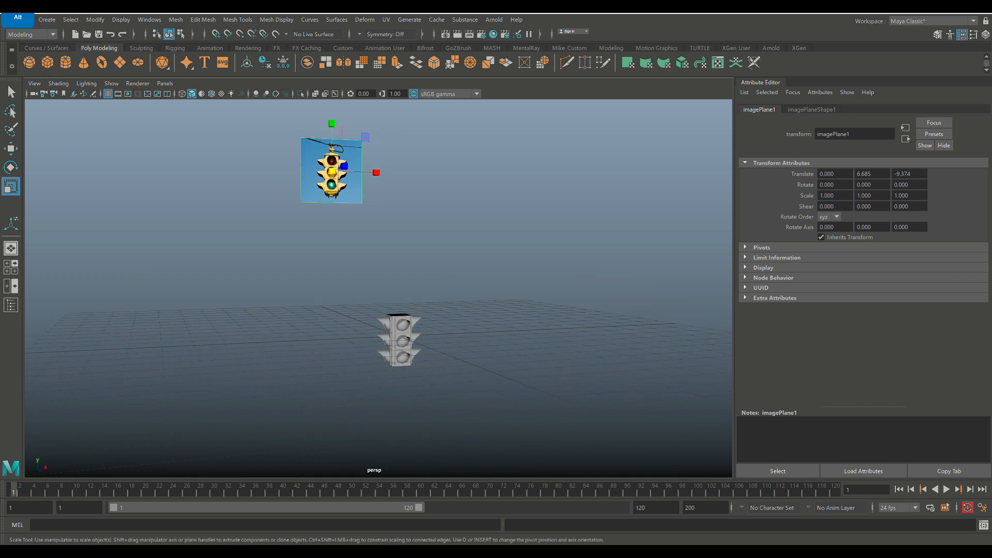
{"action": "left_click_drag", "start_coordinate": [332, 172], "coordinate": [489, 172]}
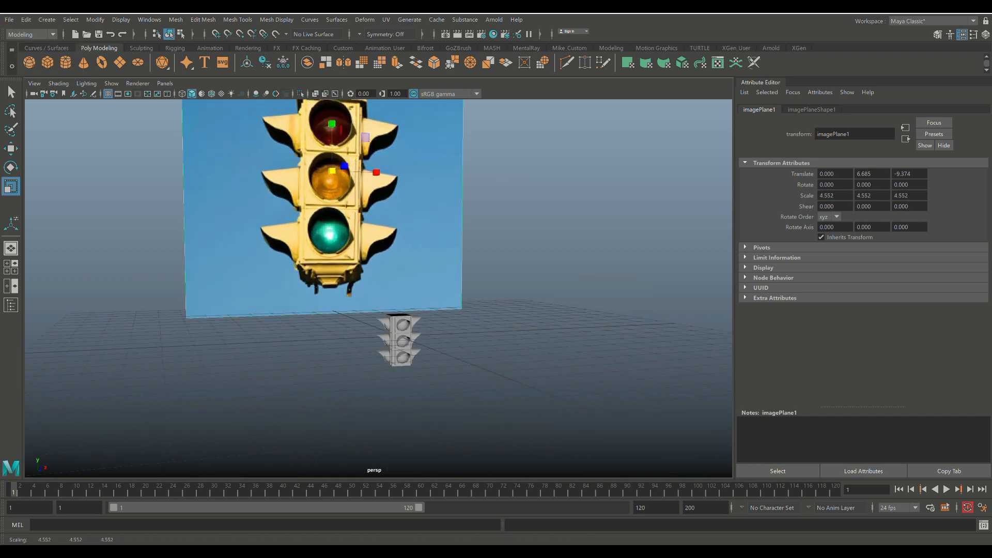
Step: Examine the top and bottom caps in the reference image and compare them with the modelled traffic light
{"action": "scroll", "coordinate": [379, 284], "scroll_direction": "up", "scroll_amount": 2}
{"action": "scroll", "coordinate": [379, 284], "scroll_direction": "up", "scroll_amount": 2}
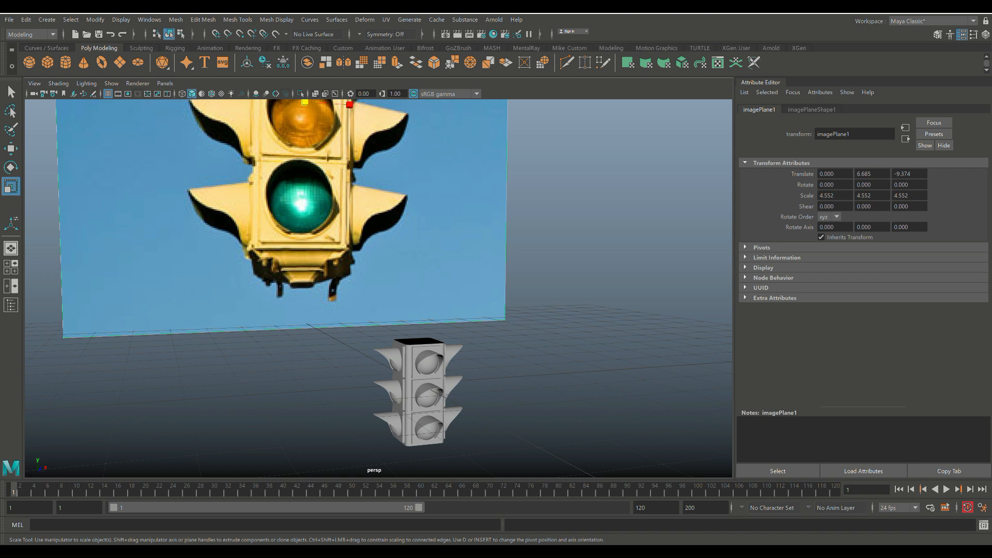
{"action": "middle_click_drag", "start_coordinate": [379, 284], "coordinate": [381, 370], "text": "alt"}
{"action": "scroll", "coordinate": [379, 284], "scroll_direction": "up", "scroll_amount": 1}
{"action": "middle_click_drag", "start_coordinate": [379, 284], "coordinate": [394, 377], "text": "alt"}
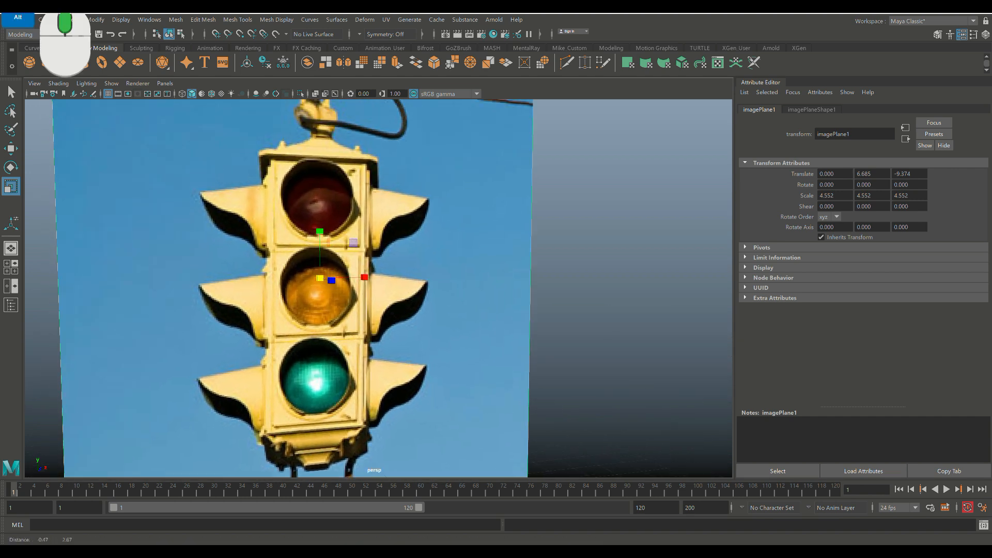
{"action": "scroll", "coordinate": [378, 284], "scroll_direction": "down", "scroll_amount": 4}
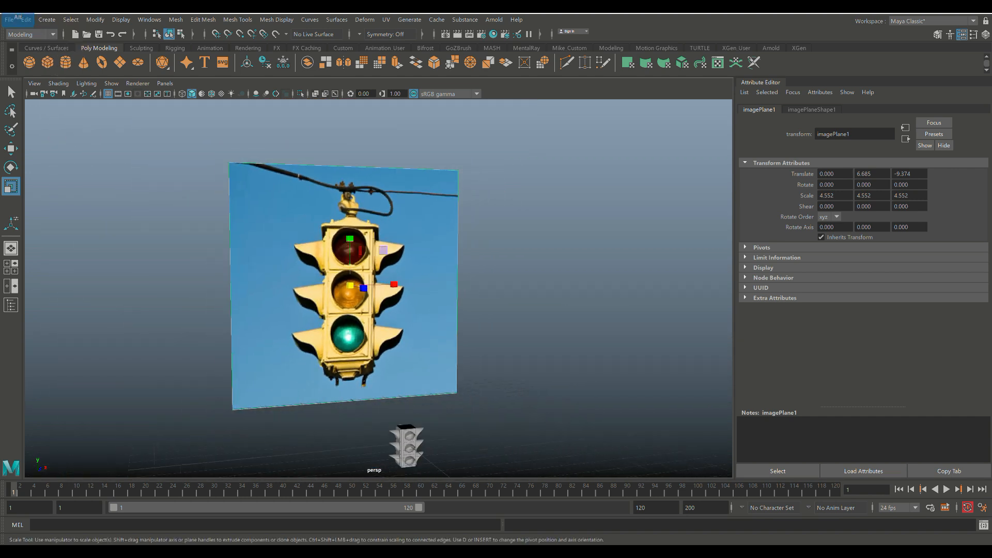
{"action": "middle_click_drag", "start_coordinate": [379, 284], "coordinate": [368, 142], "text": "alt"}
{"action": "scroll", "coordinate": [379, 284], "scroll_direction": "up", "scroll_amount": 5}
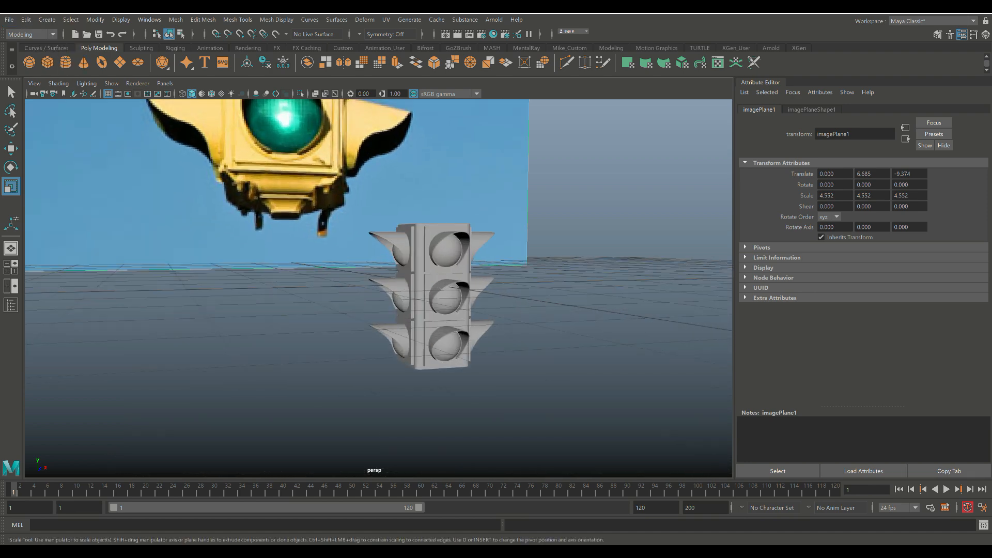
{"action": "middle_click_drag", "start_coordinate": [378, 284], "coordinate": [362, 328], "text": "alt"}
{"action": "left_click_drag", "start_coordinate": [362, 328], "coordinate": [329, 383], "text": "alt"}
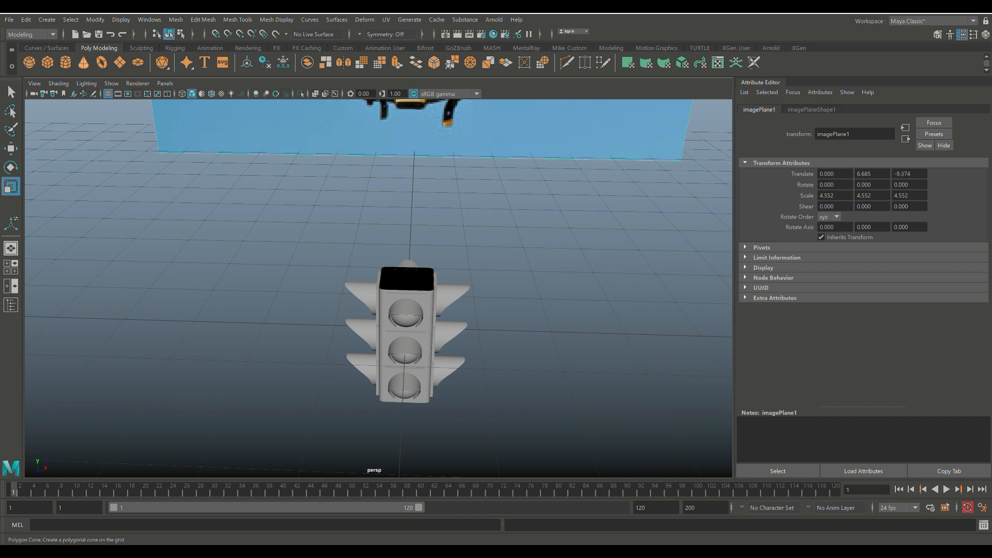
Step: Create a polygon cube and raise it above the housing to Y 1.624
{"action": "left_click", "coordinate": [47, 63]}
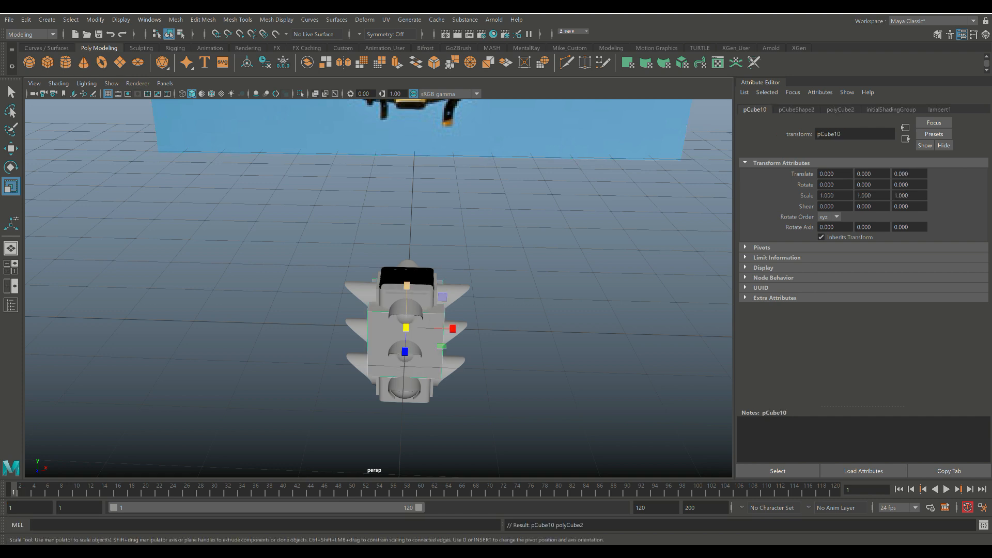
{"action": "key", "text": "w"}
{"action": "left_click_drag", "start_coordinate": [407, 283], "coordinate": [434, 111]}
Step: Flatten the new cube into a thin slab by lowering its upper vertices
{"action": "right_click_drag", "start_coordinate": [425, 179], "coordinate": [377, 180]}
{"action": "left_click_drag", "start_coordinate": [377, 180], "coordinate": [366, 207], "text": "alt"}
{"action": "left_click_drag", "start_coordinate": [352, 155], "coordinate": [465, 199]}
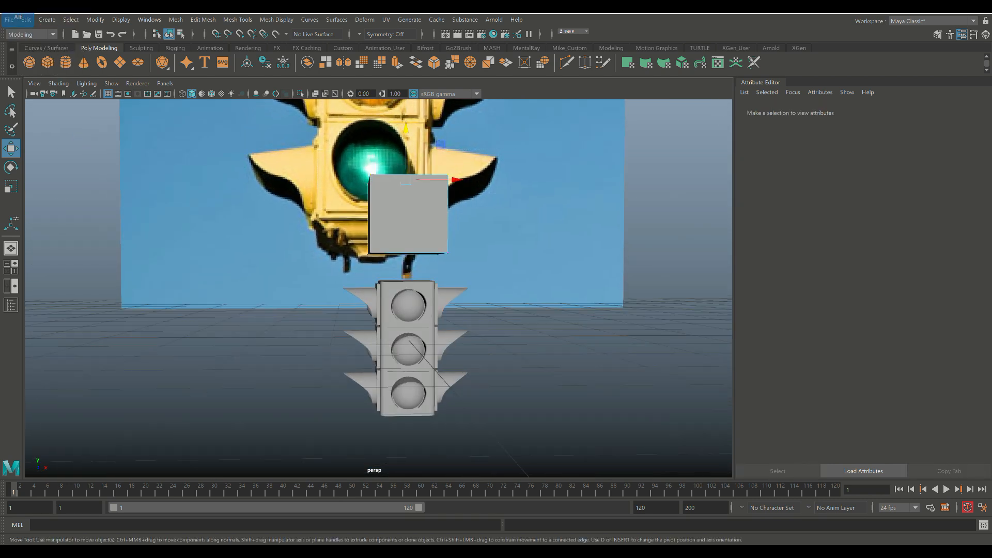
{"action": "left_click_drag", "start_coordinate": [406, 127], "coordinate": [403, 207]}
{"action": "right_click_drag", "start_coordinate": [408, 248], "coordinate": [487, 236]}
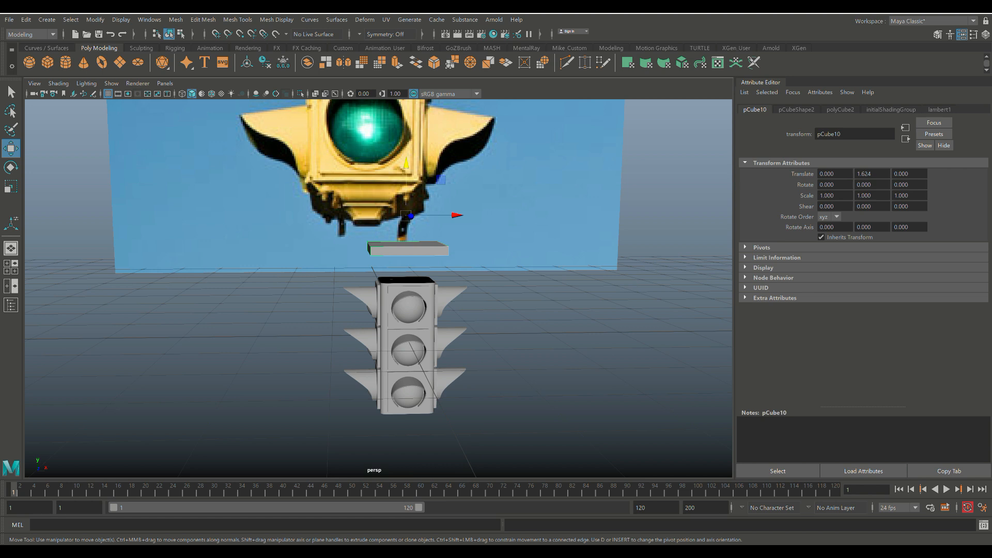
Step: Lower the slab towards the housing to Y 1.438 and delete its underside face
{"action": "key", "text": "w"}
{"action": "left_click_drag", "start_coordinate": [406, 186], "coordinate": [413, 129]}
{"action": "right_click_drag", "start_coordinate": [376, 259], "coordinate": [378, 285]}
{"action": "left_click", "coordinate": [379, 281]}
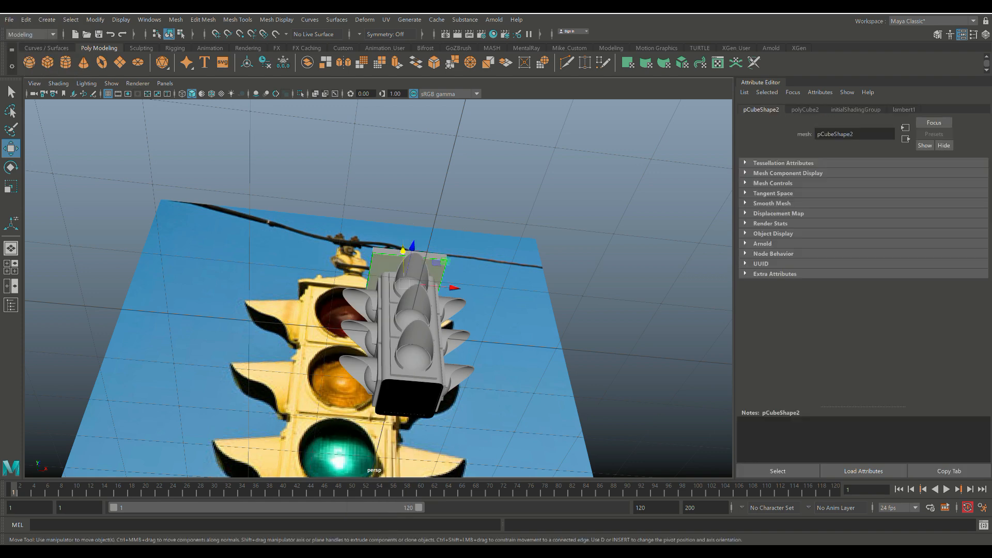
{"action": "key", "text": "Delete"}
{"action": "left_click_drag", "start_coordinate": [385, 222], "coordinate": [398, 336], "text": "alt"}
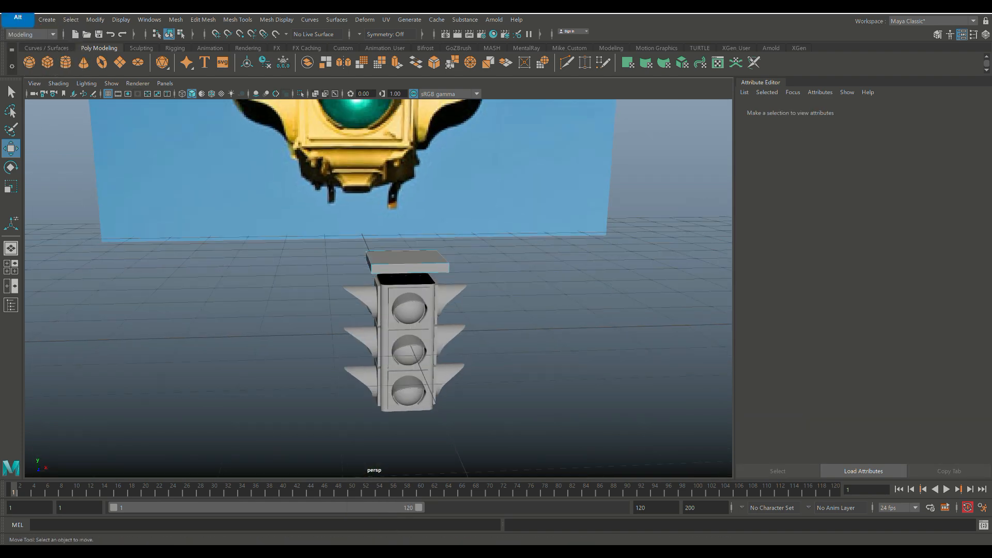
Step: Scale the slab uniformly to 0.757 to fit the housing's outline in the top view
{"action": "right_click_drag", "start_coordinate": [438, 260], "coordinate": [483, 244]}
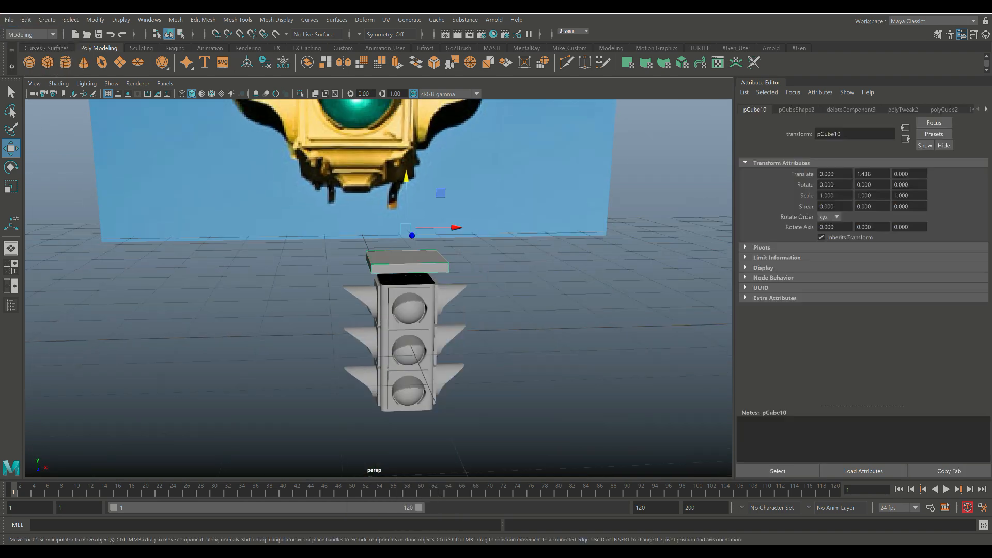
{"action": "key", "text": "r"}
{"action": "left_click_drag", "start_coordinate": [405, 228], "coordinate": [388, 229]}
{"action": "key", "text": "space"}
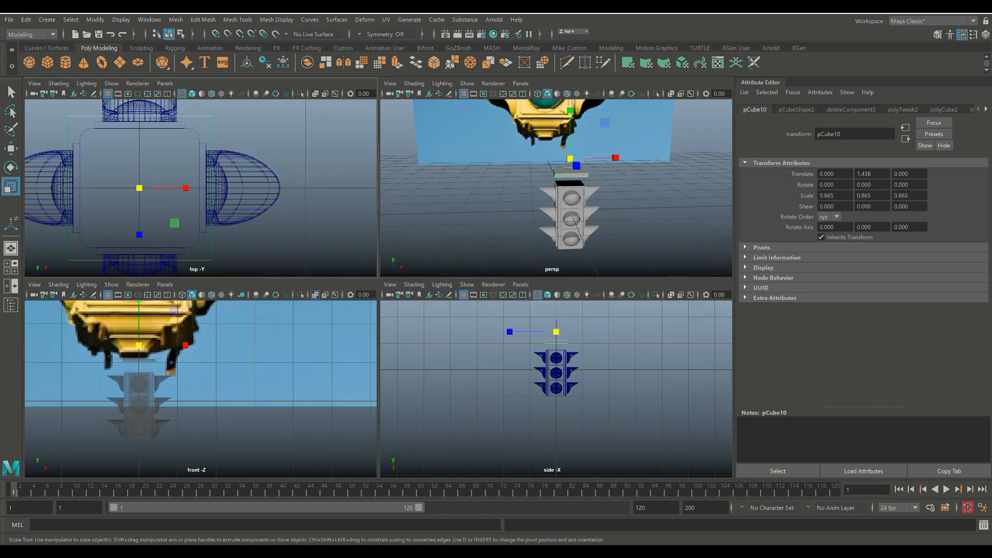
{"action": "key", "text": "space"}
{"action": "scroll", "coordinate": [403, 283], "scroll_direction": "down", "scroll_amount": 8}
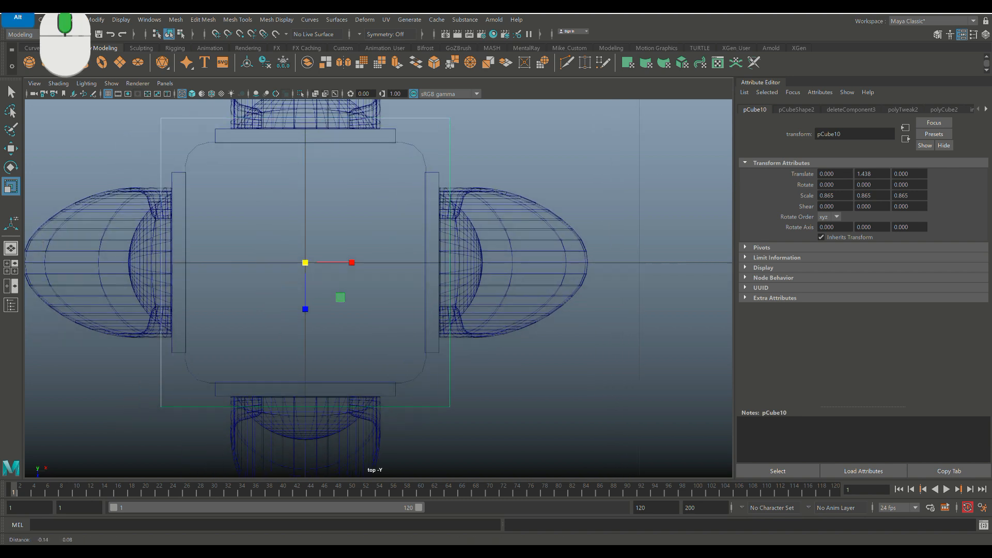
{"action": "scroll", "coordinate": [379, 288], "scroll_direction": "up", "scroll_amount": 6}
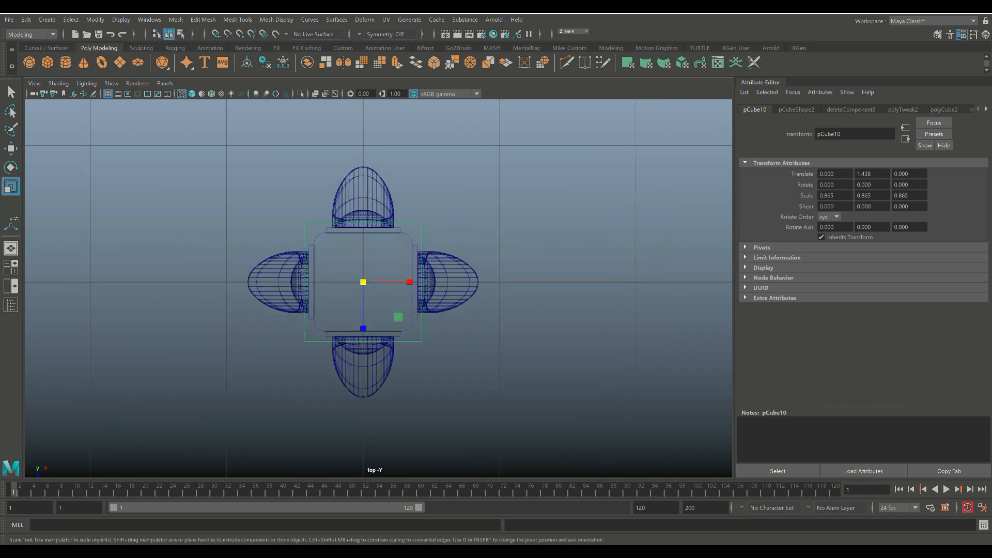
{"action": "left_click_drag", "start_coordinate": [360, 281], "coordinate": [353, 280]}
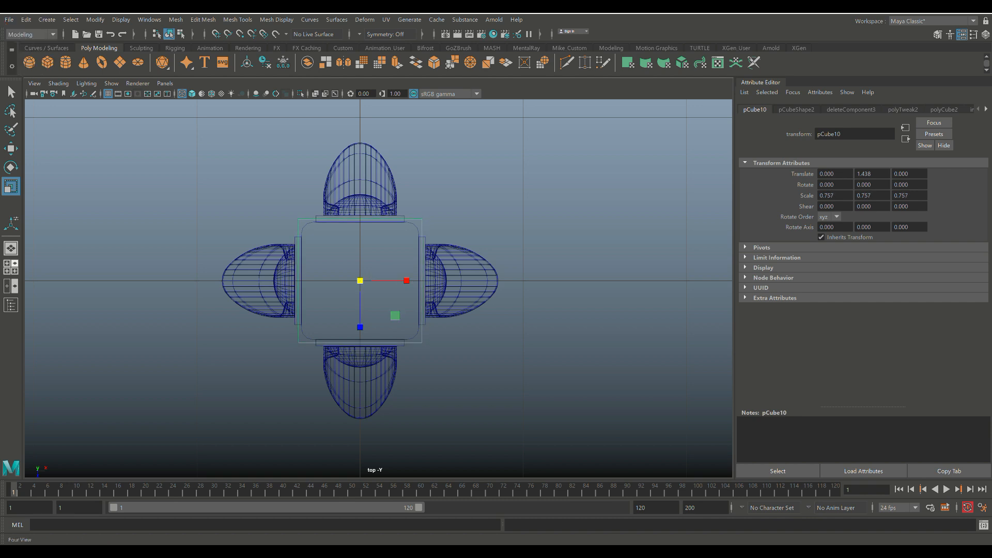
{"action": "key", "text": "space"}
{"action": "key", "text": "space"}
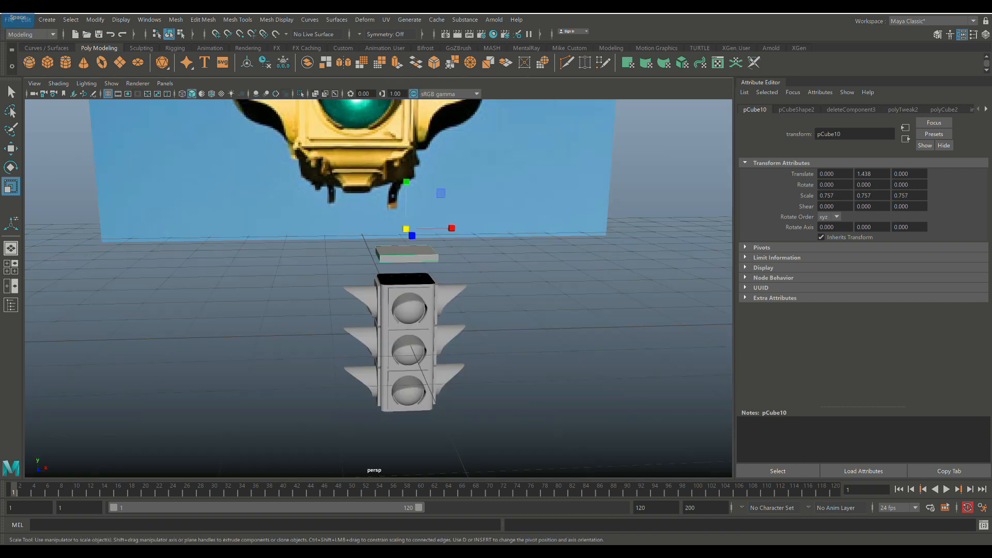
Step: Lower the slab onto the top of the traffic light housing to Y 1.114
{"action": "key", "text": "w"}
{"action": "left_click_drag", "start_coordinate": [406, 178], "coordinate": [406, 200]}
{"action": "key", "text": "f"}
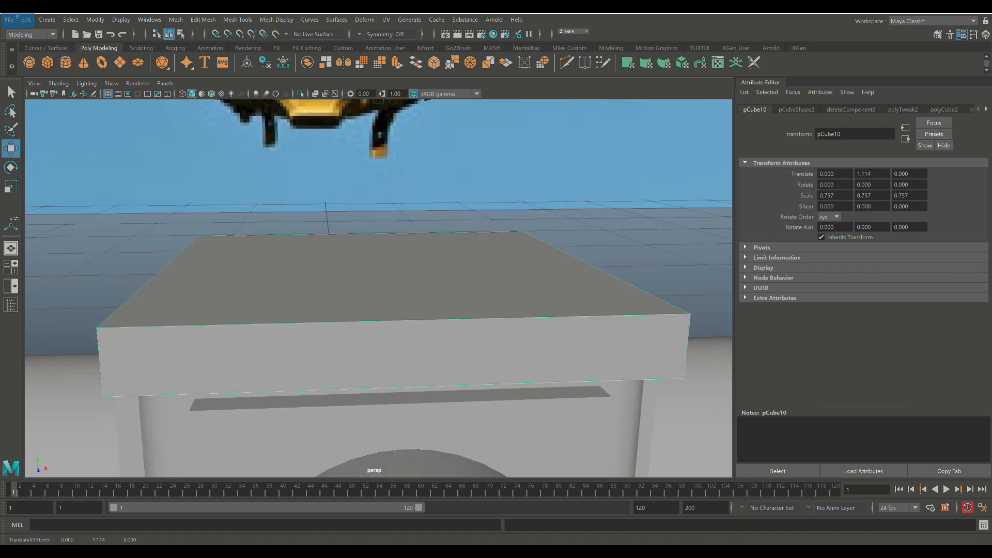
Step: Bevel the four vertical corner edges of the top slab
{"action": "scroll", "coordinate": [378, 287], "scroll_direction": "down", "scroll_amount": 5}
{"action": "left_click_drag", "start_coordinate": [378, 288], "coordinate": [362, 273], "text": "alt"}
{"action": "right_click_drag", "start_coordinate": [348, 272], "coordinate": [348, 245]}
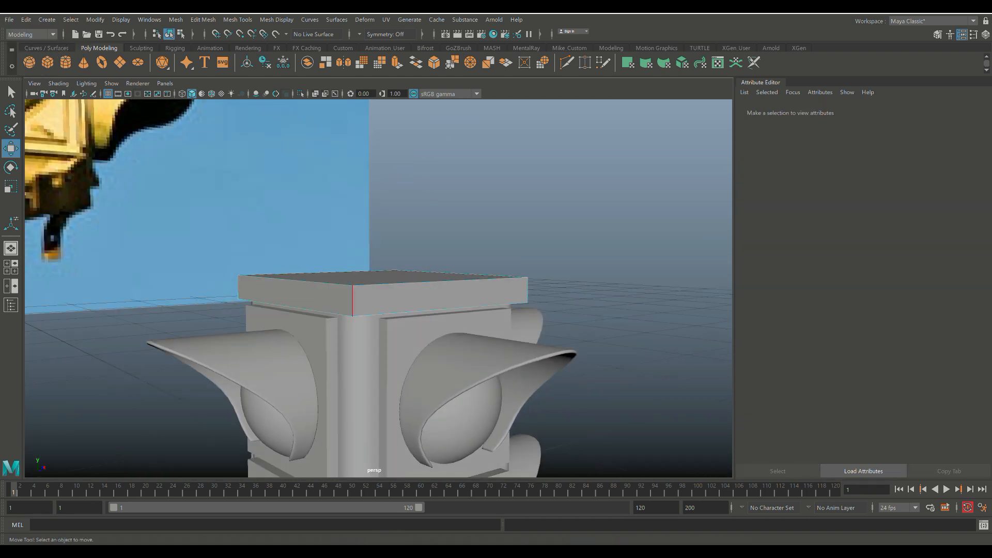
{"action": "left_click", "coordinate": [353, 301]}
{"action": "left_click", "coordinate": [239, 287], "text": "shift"}
{"action": "left_click", "coordinate": [527, 290], "text": "shift"}
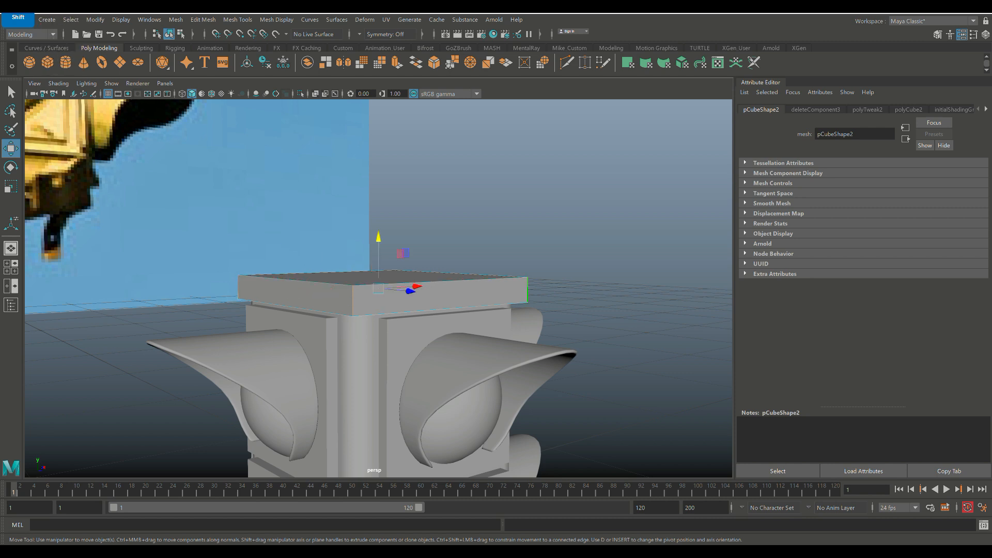
{"action": "left_click_drag", "start_coordinate": [527, 290], "coordinate": [496, 320], "text": "alt"}
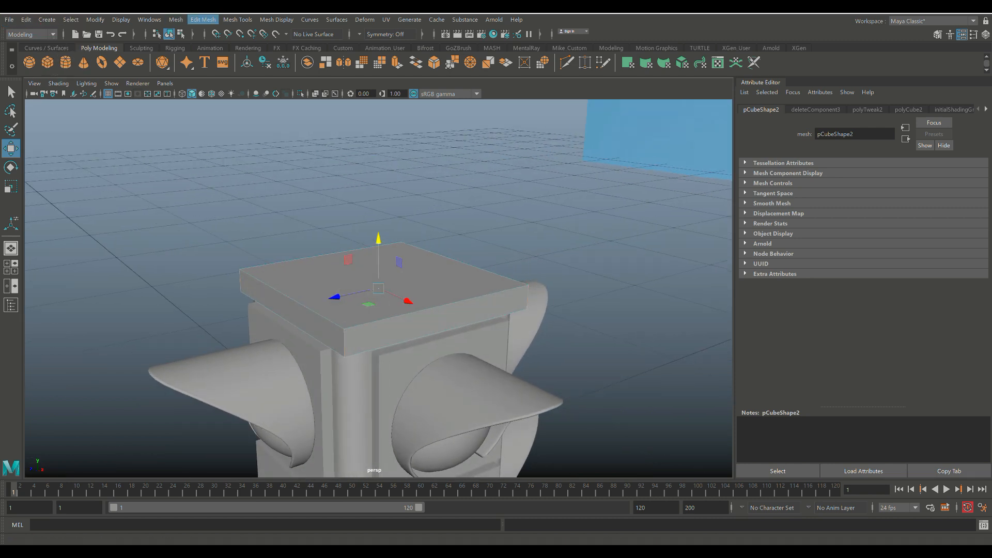
{"action": "left_click", "coordinate": [203, 20]}
{"action": "left_click", "coordinate": [222, 56]}
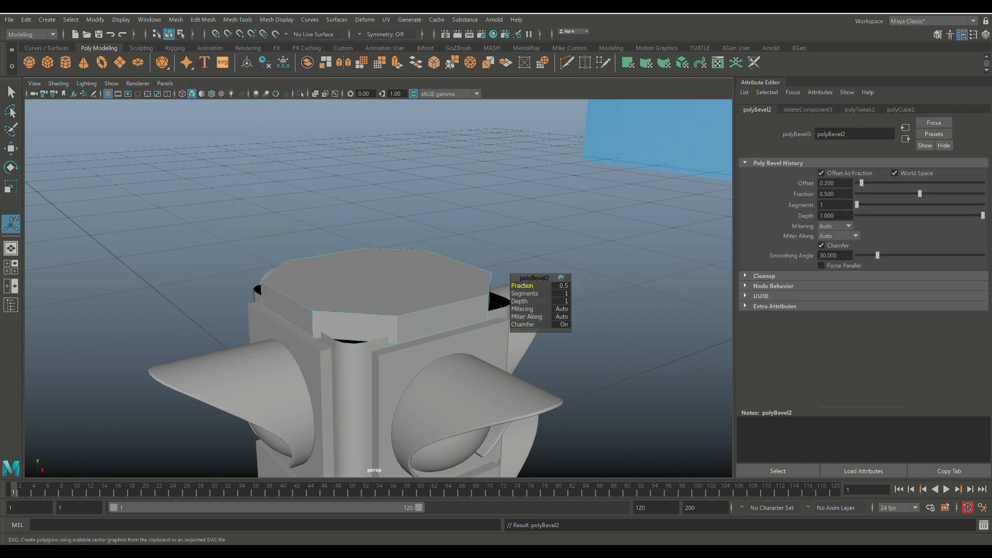
Step: Set the corner bevel's fraction to 0.2 and its segments to 3
{"action": "left_click", "coordinate": [560, 285]}
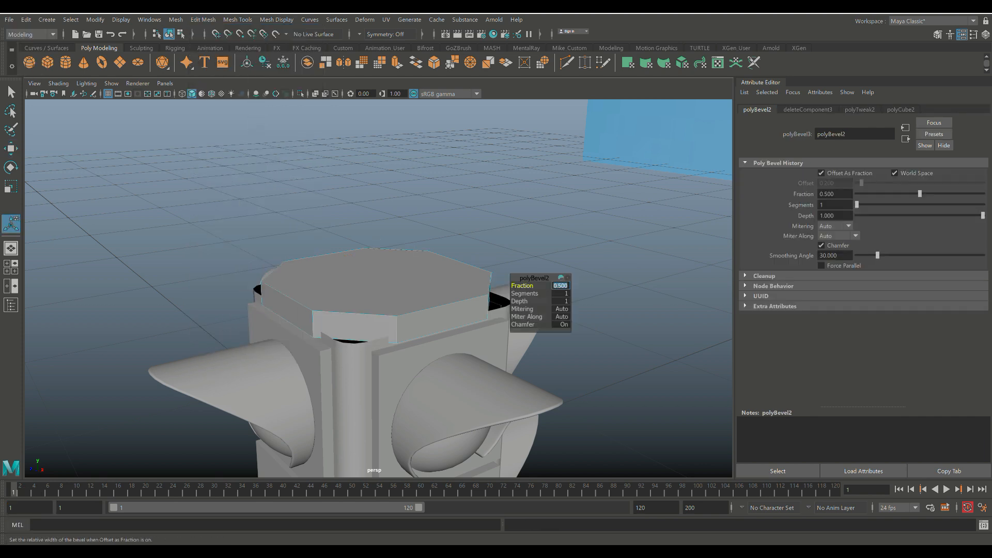
{"action": "type", "text": "0.2"}
{"action": "key", "text": "Return"}
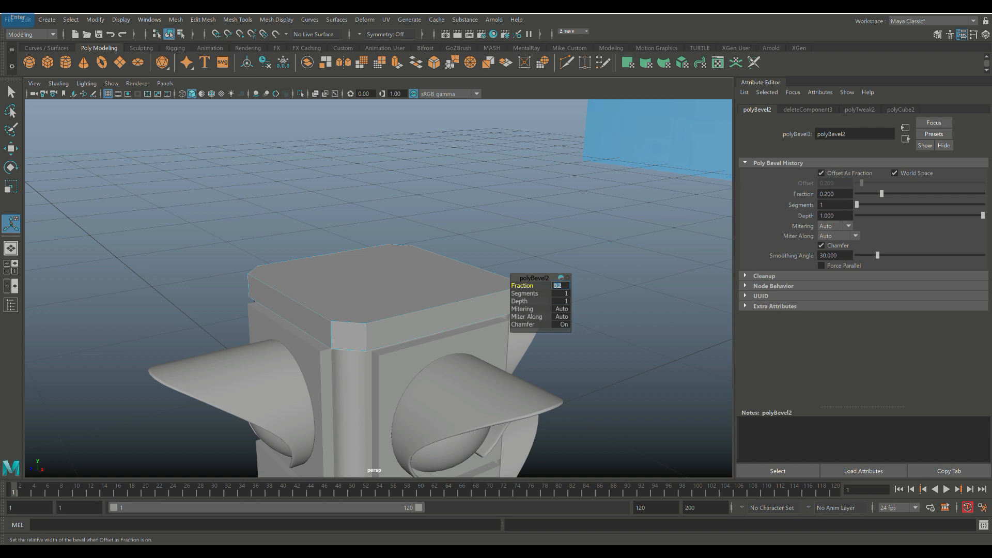
{"action": "key", "text": "Tab"}
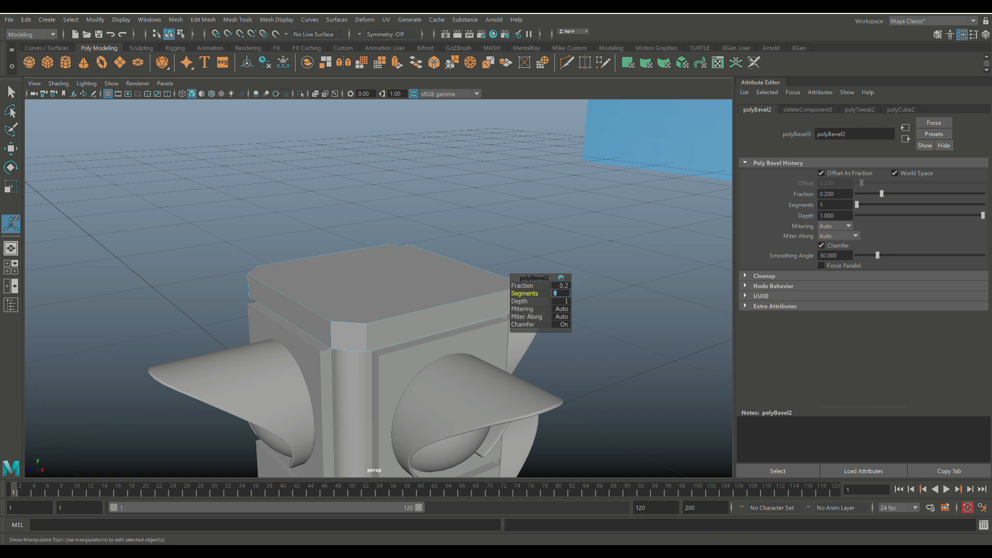
{"action": "type", "text": "3"}
{"action": "key", "text": "Return"}
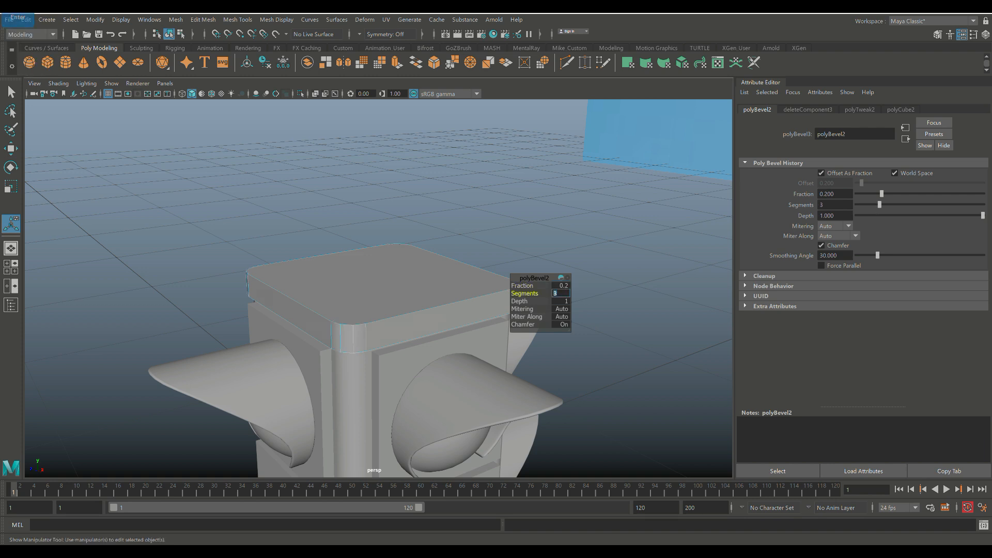
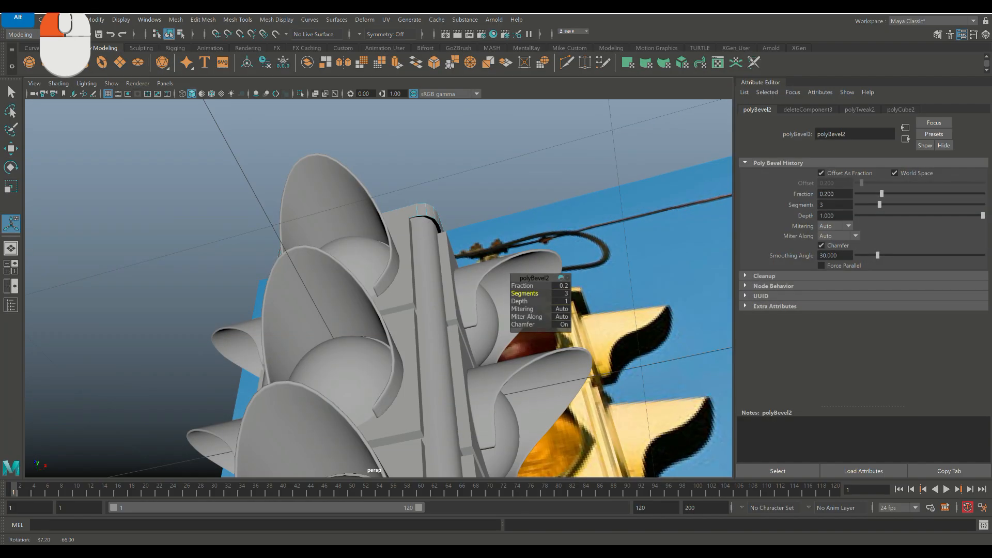
Step: Extrude the slab's top face, scale it inwards and raise it slightly to form a sloped edge around the cap
{"action": "left_click_drag", "start_coordinate": [465, 206], "coordinate": [203, 339], "text": "alt"}
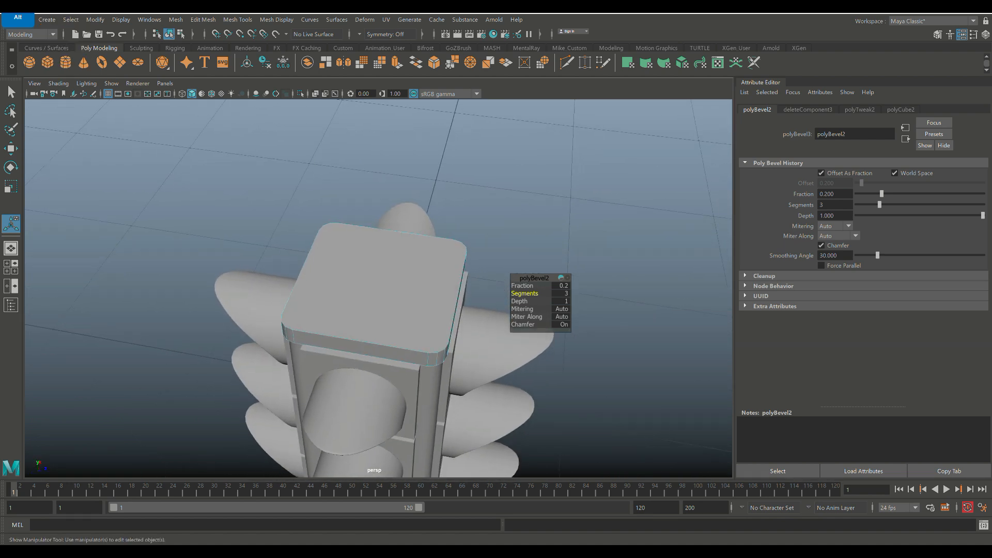
{"action": "right_click_drag", "start_coordinate": [378, 270], "coordinate": [378, 300]}
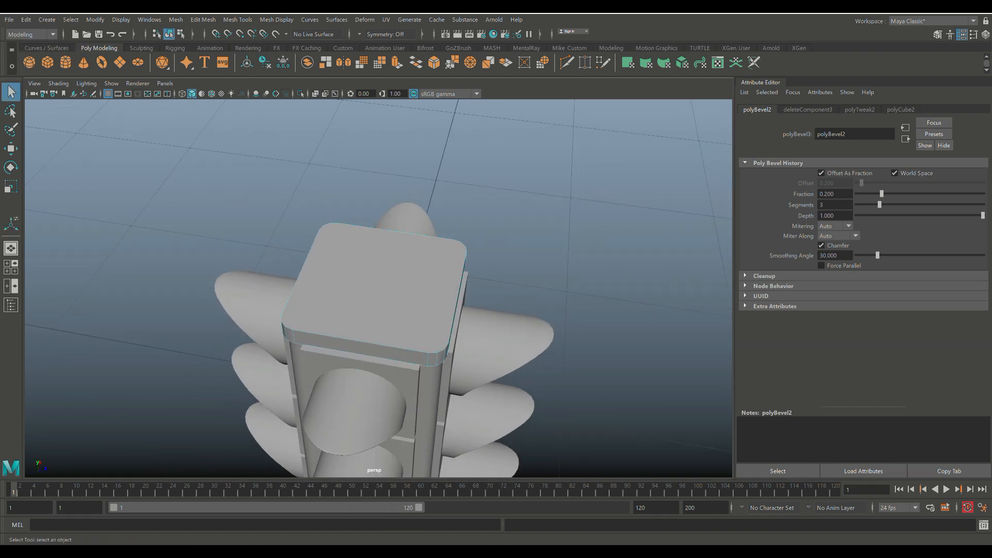
{"action": "left_click", "coordinate": [378, 299]}
{"action": "left_click_drag", "start_coordinate": [378, 300], "coordinate": [416, 284], "text": "alt"}
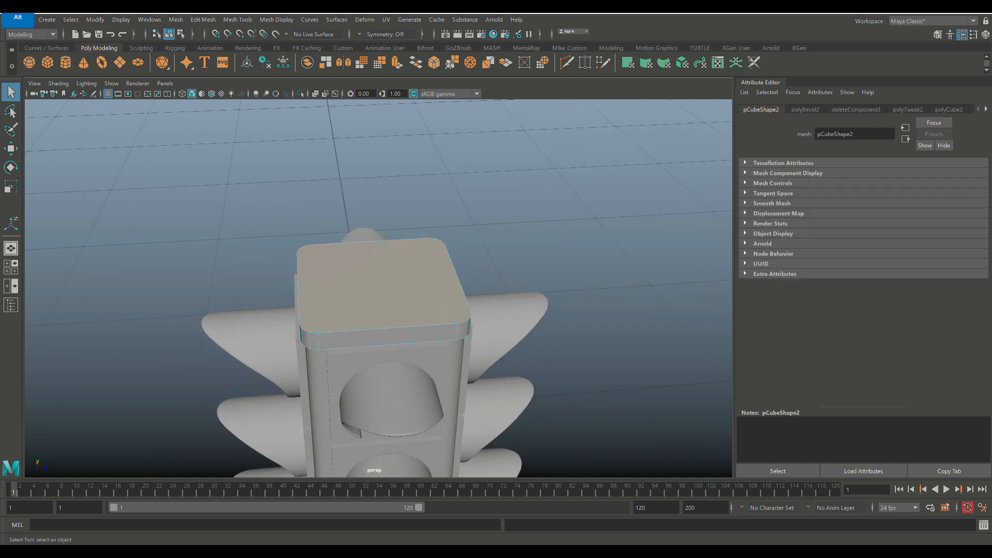
{"action": "key", "text": "ctrl+e"}
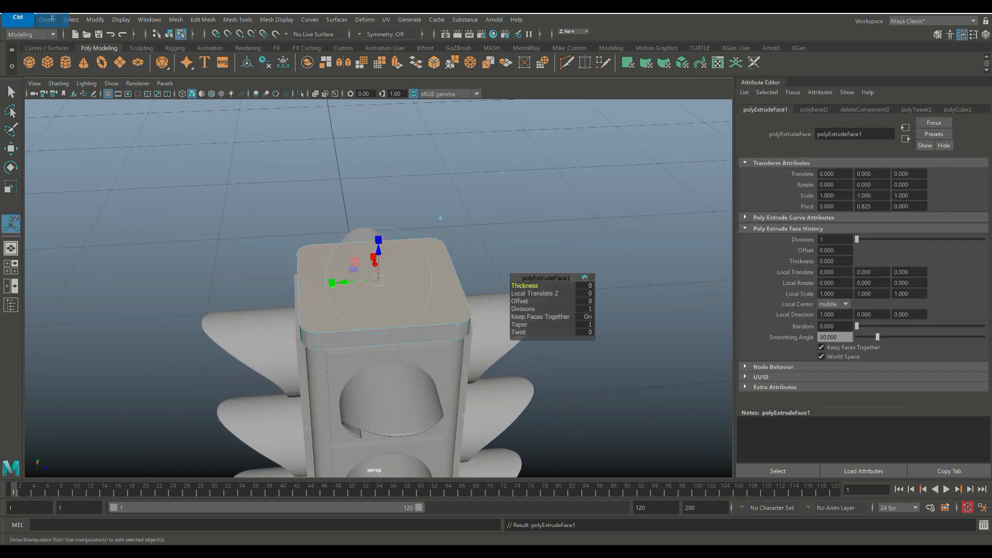
{"action": "key", "text": "r"}
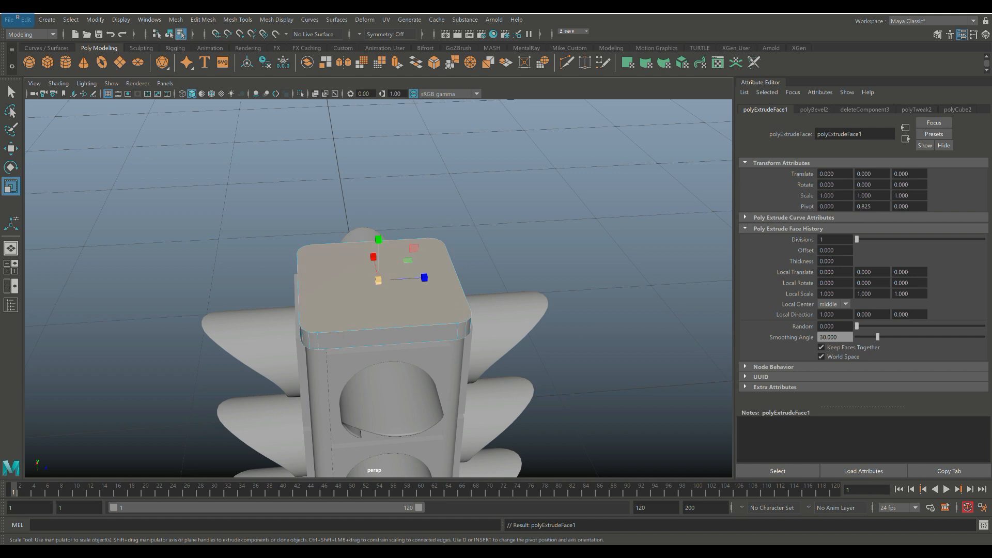
{"action": "left_click_drag", "start_coordinate": [378, 281], "coordinate": [373, 280]}
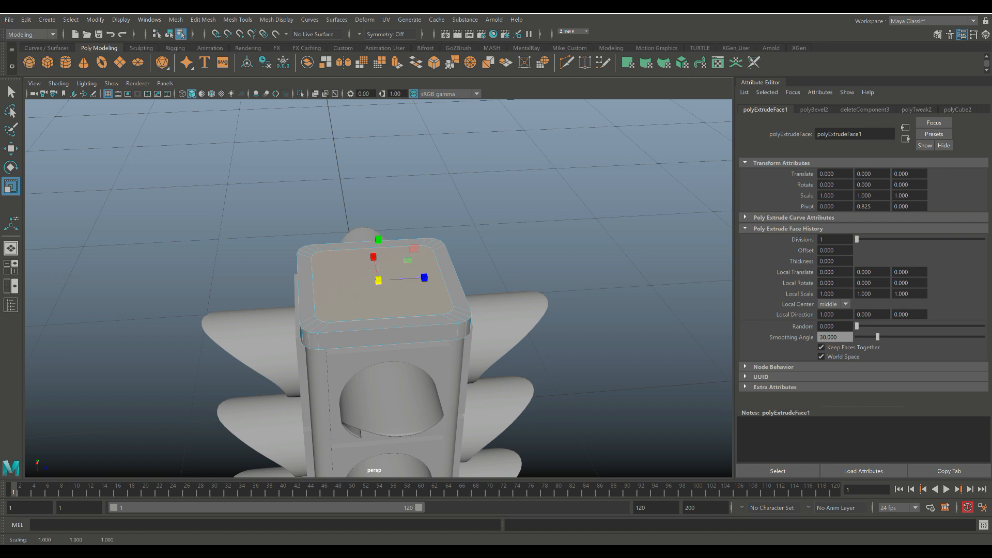
{"action": "key", "text": "w"}
{"action": "left_click_drag", "start_coordinate": [378, 237], "coordinate": [403, 259]}
Step: Inset the raised top face with another extrusion scaled to about 0.877, then extrude it downwards to form a shallow recess
{"action": "key", "text": "ctrl+e"}
{"action": "key", "text": "r"}
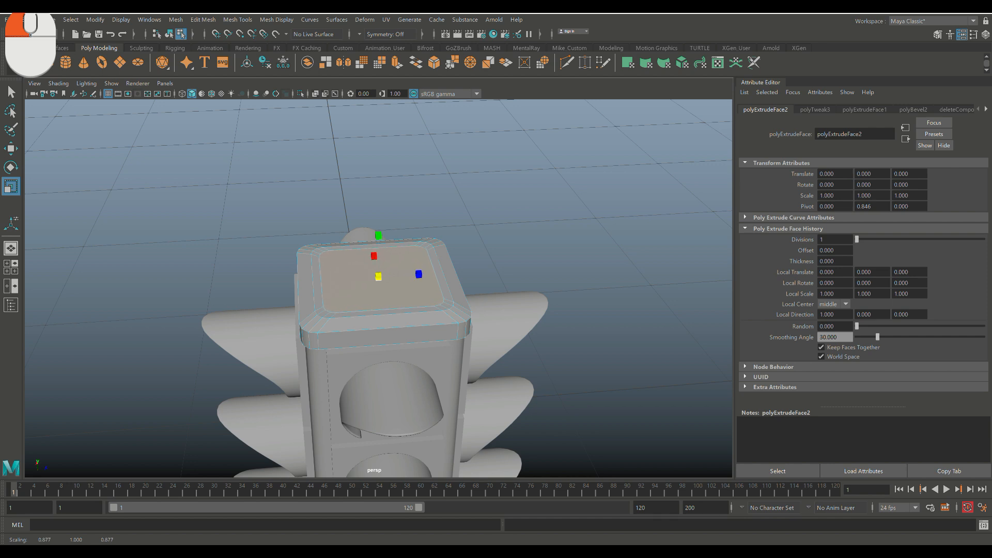
{"action": "left_click_drag", "start_coordinate": [403, 259], "coordinate": [403, 259]}
{"action": "key", "text": "ctrl+e"}
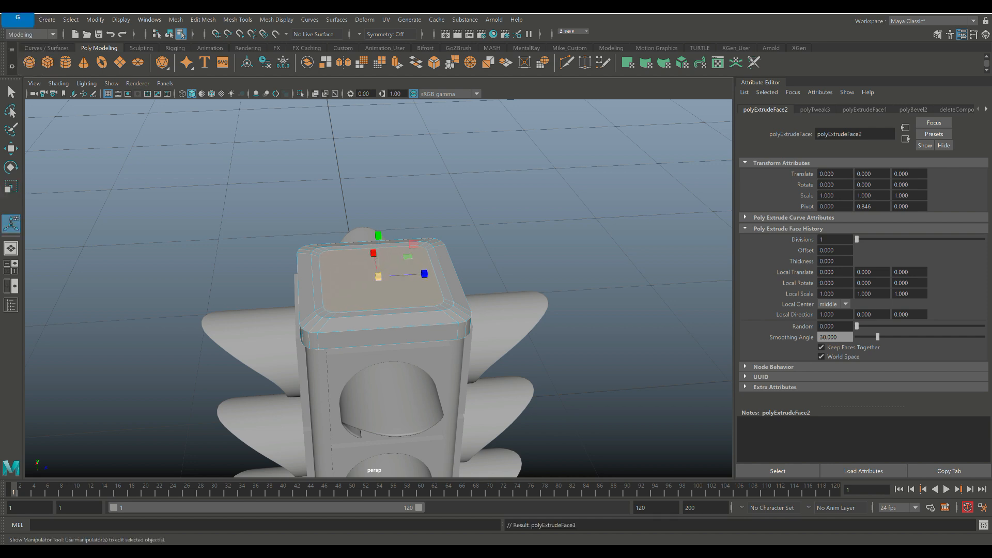
{"action": "key", "text": "w"}
{"action": "left_click_drag", "start_coordinate": [378, 232], "coordinate": [378, 237]}
Step: Extrude the floor of the cap's recess again
{"action": "key", "text": "ctrl+e"}
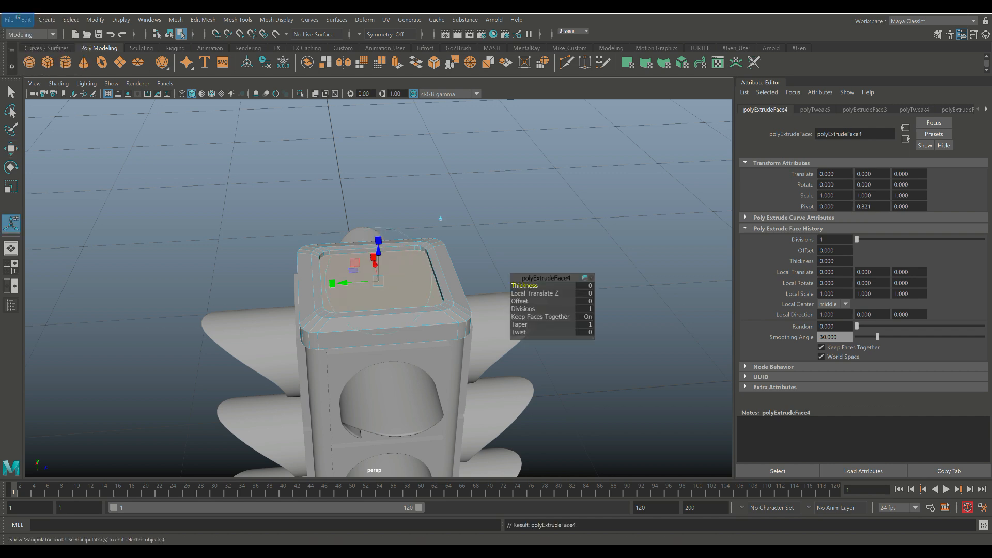
Step: Inset the top cap's extruded centre face slightly, extrude it upward and scale it down to form a tapered block
{"action": "key", "text": "r"}
{"action": "left_click_drag", "start_coordinate": [378, 280], "coordinate": [377, 280]}
{"action": "key", "text": "ctrl+e"}
{"action": "key", "text": "w"}
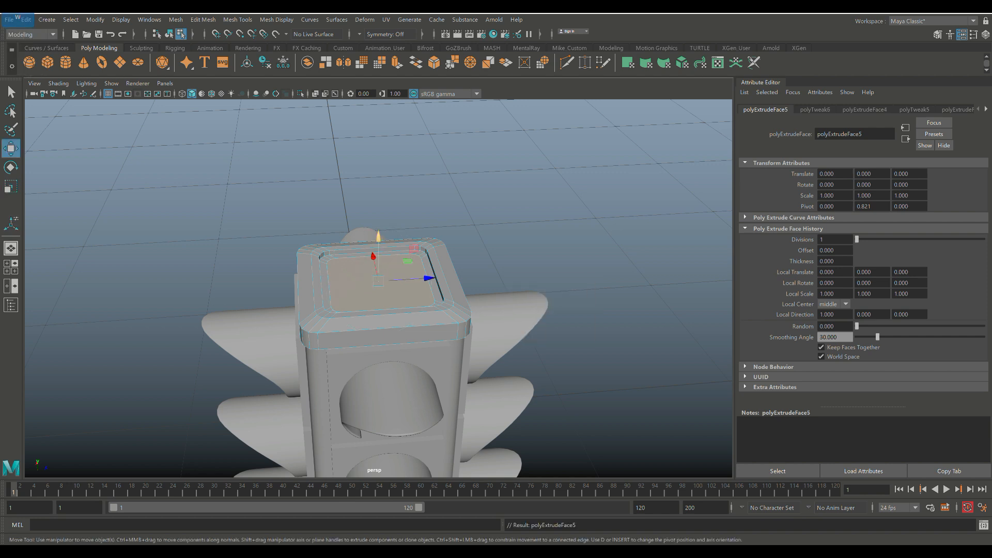
{"action": "left_click", "coordinate": [378, 235]}
{"action": "left_click_drag", "start_coordinate": [378, 236], "coordinate": [378, 208]}
{"action": "key", "text": "r"}
{"action": "left_click_drag", "start_coordinate": [378, 253], "coordinate": [361, 252]}
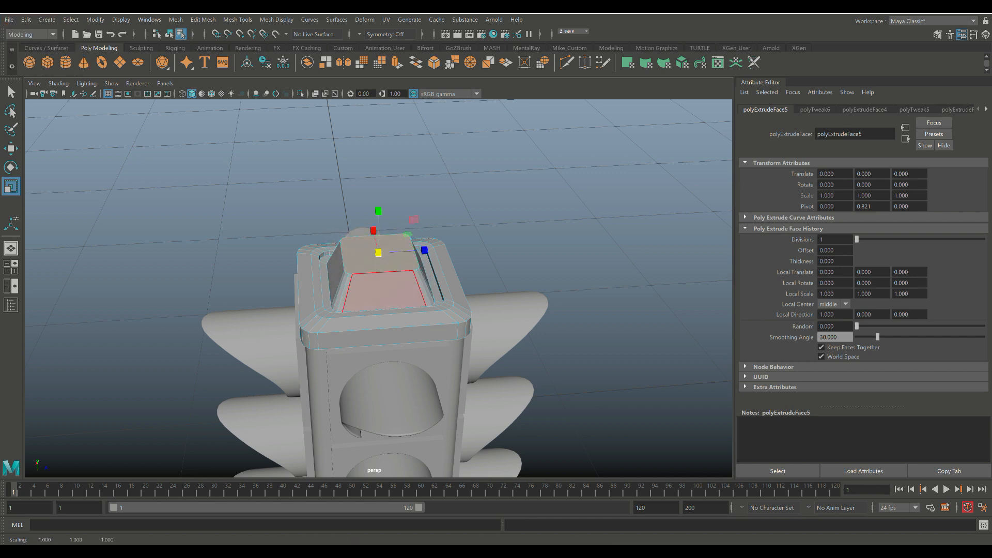
Step: Extrude the tapered block's top face into a narrow inset rim and sink the inner face slightly with another extrusion
{"action": "key", "text": "ctrl+e"}
{"action": "key", "text": "r"}
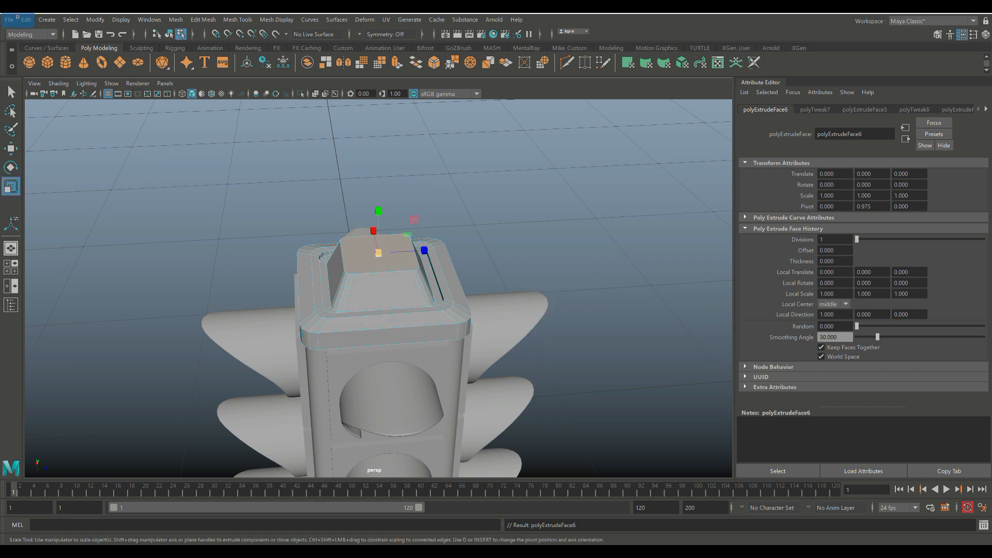
{"action": "left_click_drag", "start_coordinate": [378, 253], "coordinate": [378, 252]}
{"action": "key", "text": "ctrl+e"}
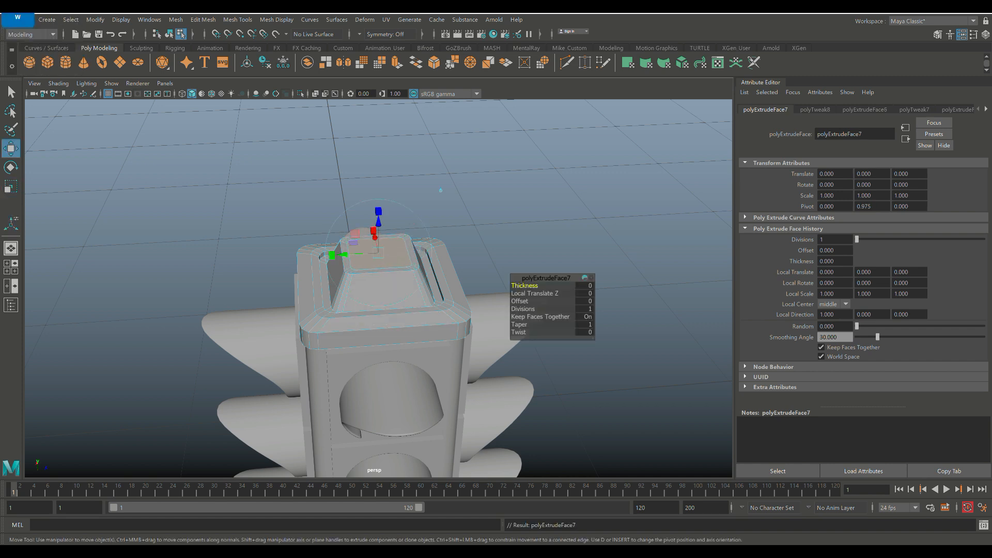
{"action": "key", "text": "w"}
{"action": "left_click_drag", "start_coordinate": [378, 207], "coordinate": [378, 209]}
Step: Extrude the sunken face in place and scale it down to a small square at the centre
{"action": "key", "text": "ctrl+e"}
{"action": "key", "text": "r"}
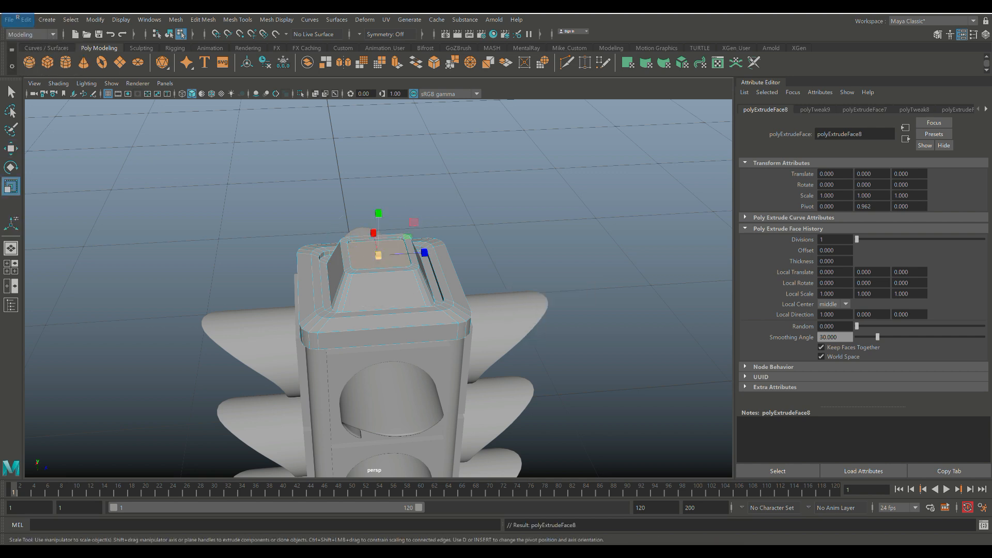
{"action": "left_click_drag", "start_coordinate": [378, 255], "coordinate": [350, 256]}
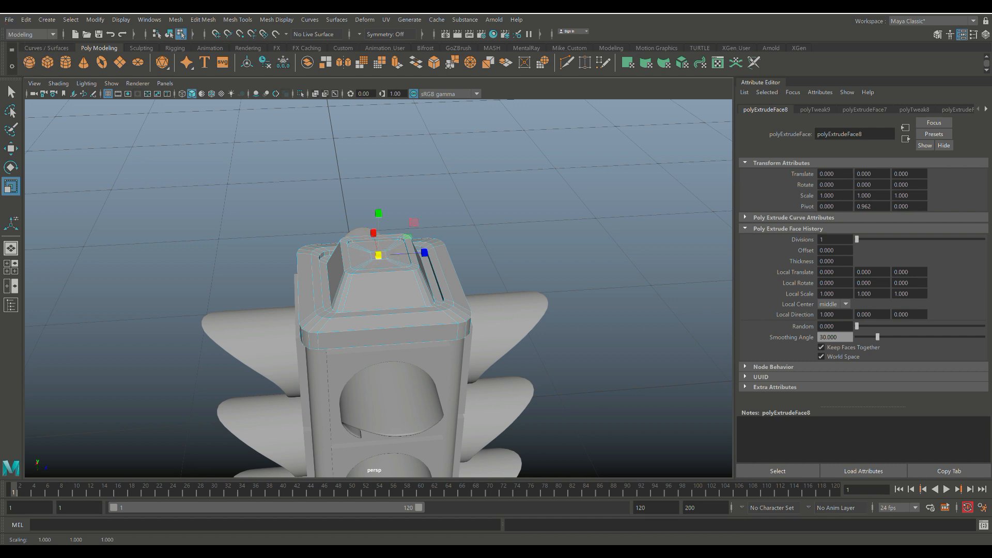
Step: Extrude the small centre face straight up into a tall, thin post above the top cap
{"action": "key", "text": "ctrl+e"}
{"action": "key", "text": "w"}
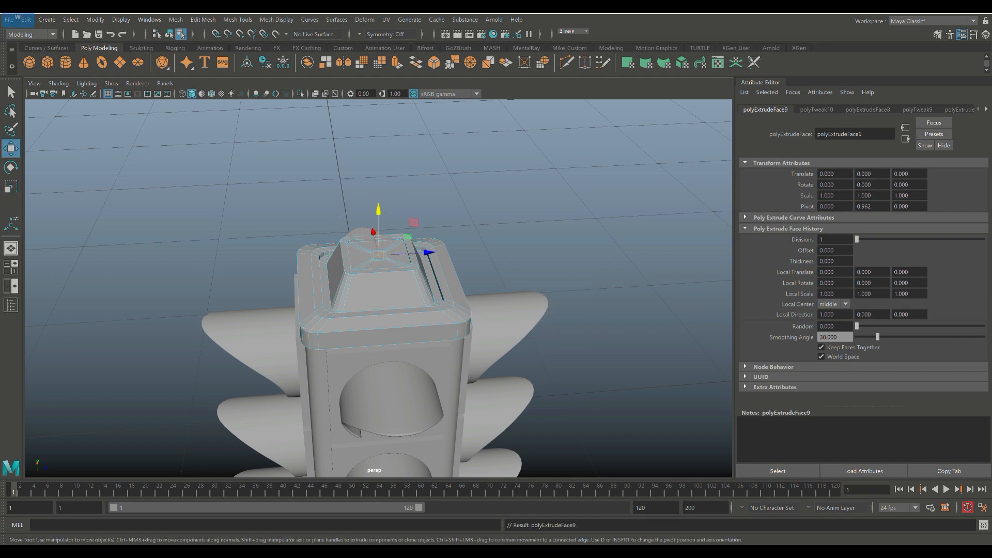
{"action": "left_click_drag", "start_coordinate": [378, 209], "coordinate": [378, 131]}
{"action": "scroll", "coordinate": [378, 155], "scroll_direction": "down", "scroll_amount": 4}
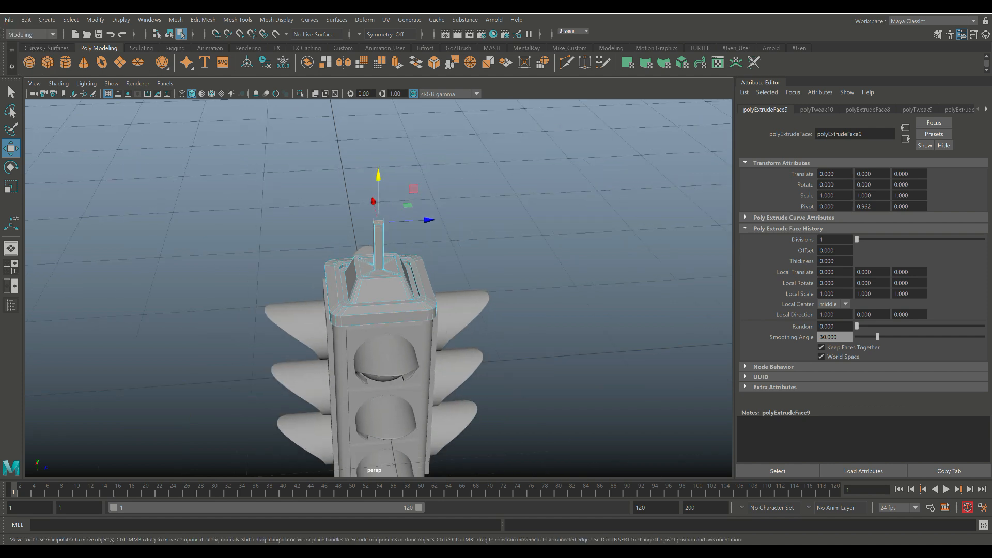
{"action": "mouse_move", "coordinate": [379, 206]}
{"action": "left_mouse_down", "text": "alt"}
{"action": "mouse_move", "coordinate": [384, 217]}
{"action": "mouse_move", "coordinate": [367, 156]}
{"action": "mouse_move", "coordinate": [322, 163]}
{"action": "mouse_move", "coordinate": [368, 159]}
{"action": "mouse_move", "coordinate": [373, 214]}
{"action": "left_mouse_up", "text": "alt"}
{"action": "scroll", "coordinate": [377, 258], "scroll_direction": "up", "scroll_amount": 6}
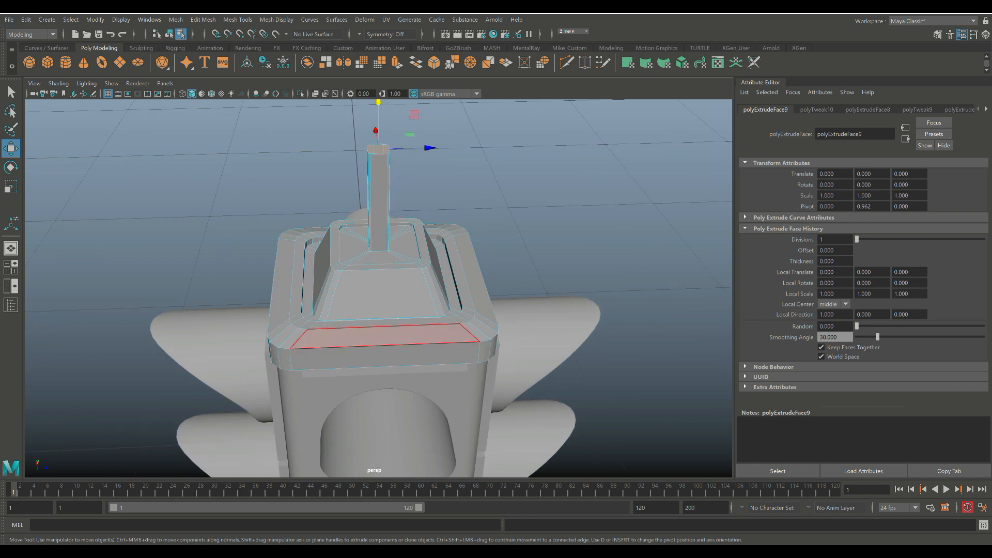
Step: Delete the end face on top of the thin post
{"action": "left_click_drag", "start_coordinate": [432, 295], "coordinate": [438, 313], "text": "alt"}
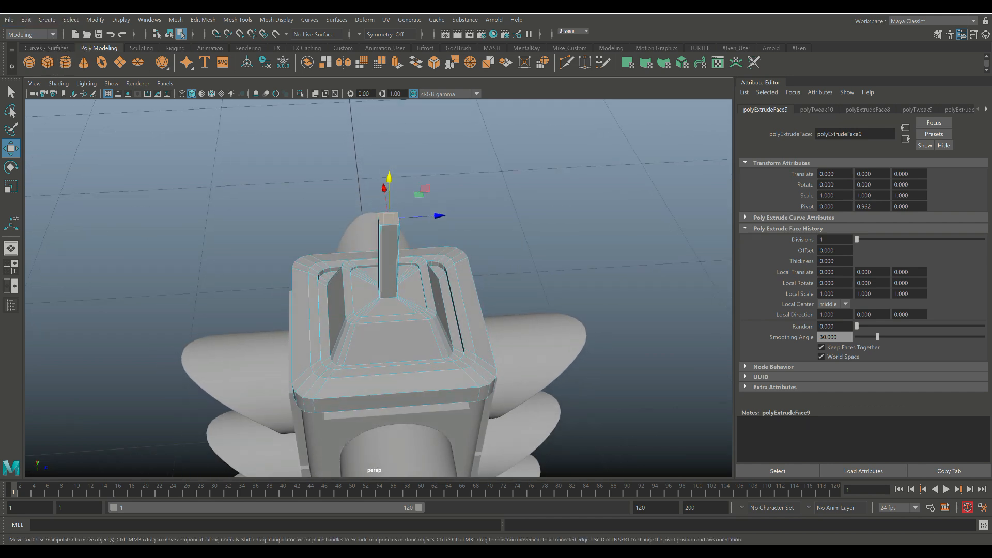
{"action": "key", "text": "Delete"}
{"action": "scroll", "coordinate": [380, 289], "scroll_direction": "down", "scroll_amount": 10, "text": "alt"}
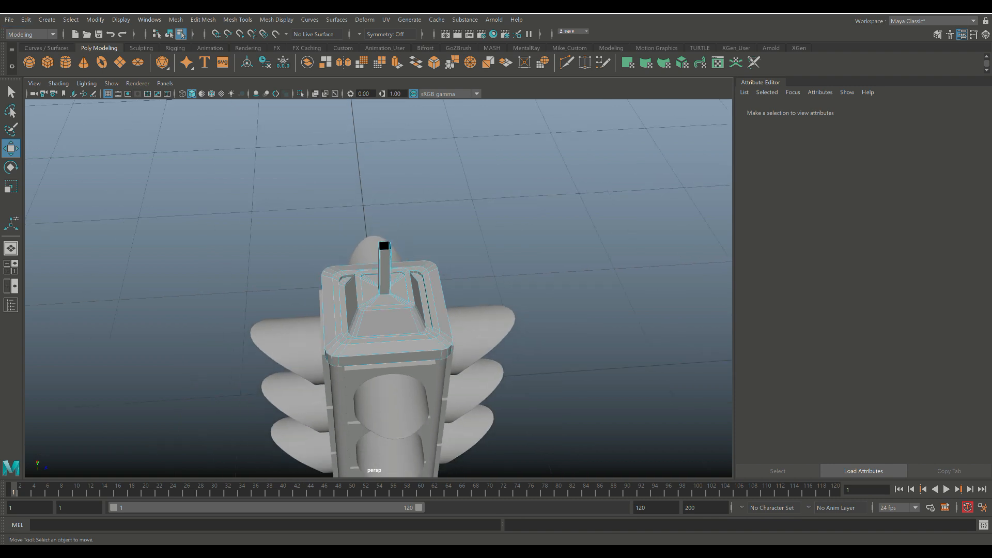
{"action": "left_click_drag", "start_coordinate": [380, 310], "coordinate": [391, 269], "text": "alt"}
{"action": "scroll", "coordinate": [380, 290], "scroll_direction": "up", "scroll_amount": 3}
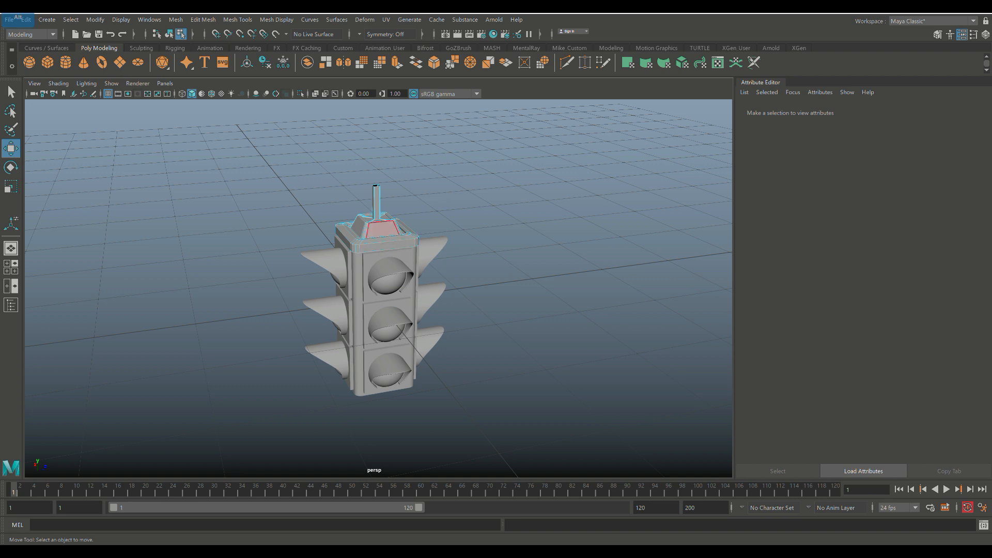
Step: Duplicate the top cap, move the copy down to Translate Y -1.372 and rotate it 180 degrees about X
{"action": "right_click_drag", "start_coordinate": [388, 227], "coordinate": [441, 208]}
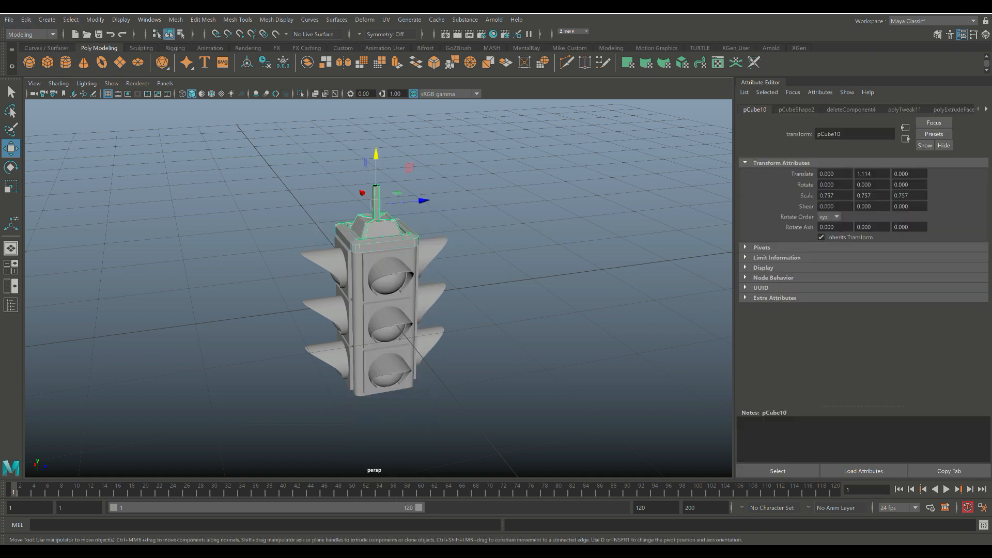
{"action": "key", "text": "ctrl+d"}
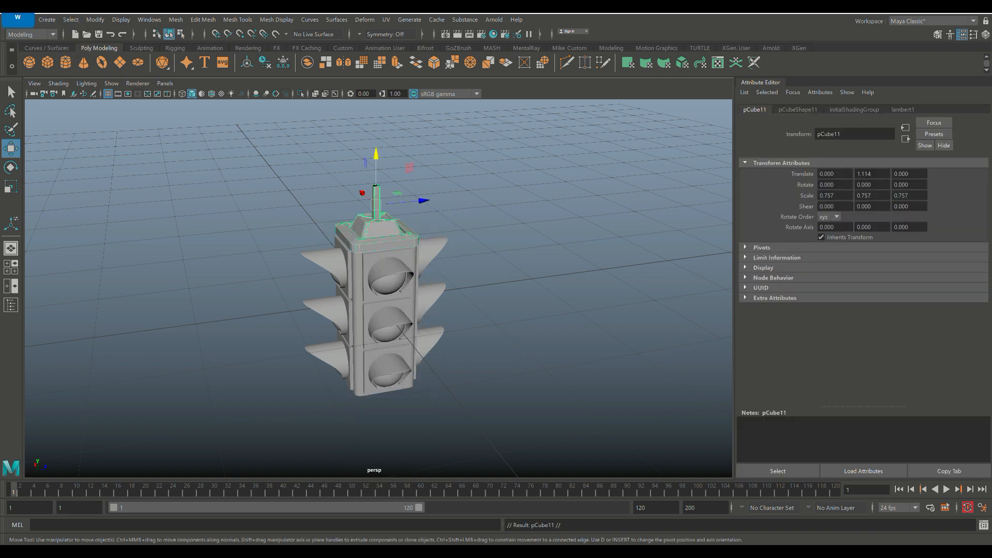
{"action": "left_click_drag", "start_coordinate": [376, 155], "coordinate": [376, 359]}
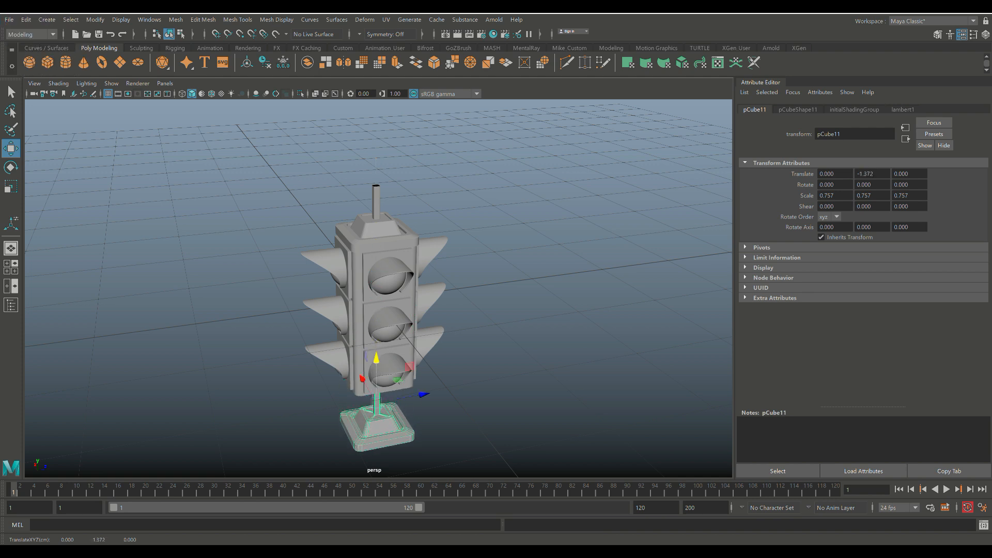
{"action": "key", "text": "e"}
{"action": "left_click_drag", "start_coordinate": [332, 396], "coordinate": [420, 411]}
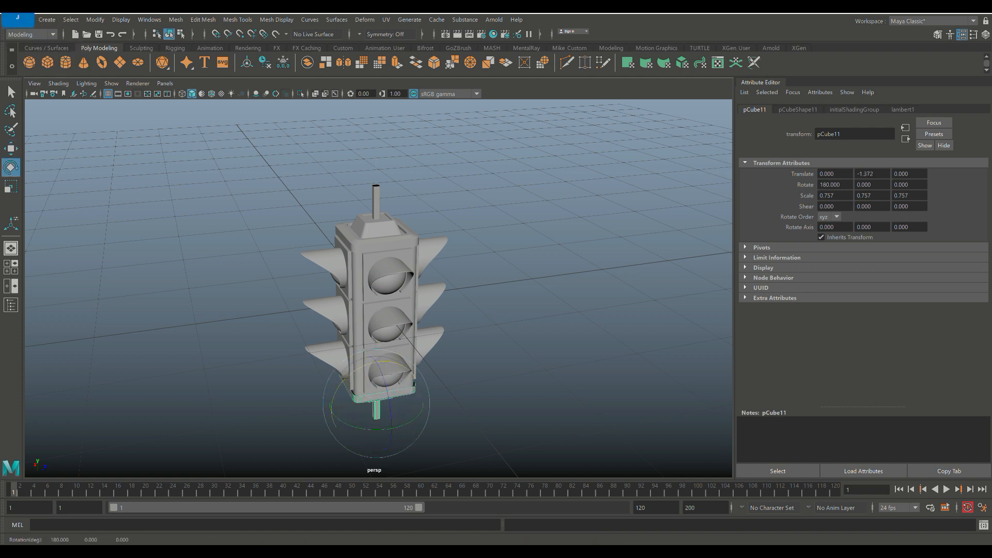
Step: Delete the faces of the thin post on the duplicated bottom cap
{"action": "key", "text": "f"}
{"action": "left_click_drag", "start_coordinate": [377, 310], "coordinate": [409, 268], "text": "alt"}
{"action": "scroll", "coordinate": [378, 288], "scroll_direction": "up", "scroll_amount": 3}
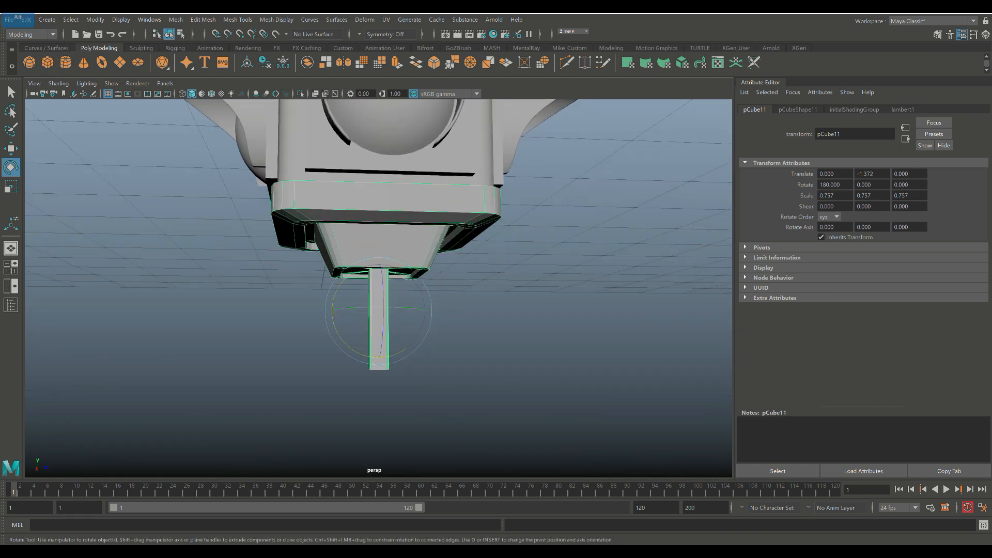
{"action": "right_click_drag", "start_coordinate": [476, 272], "coordinate": [476, 301]}
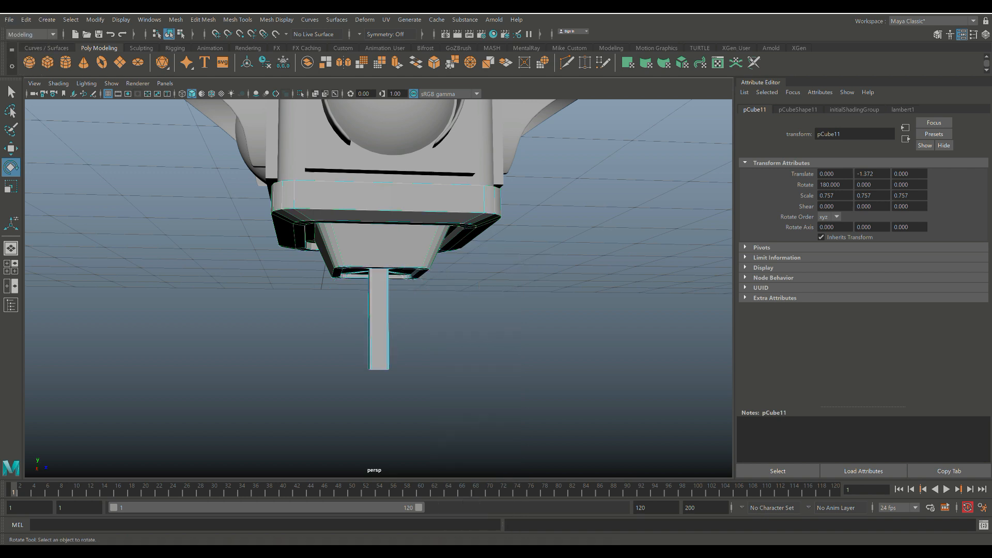
{"action": "left_click_drag", "start_coordinate": [310, 329], "coordinate": [379, 335]}
{"action": "key", "text": "Delete"}
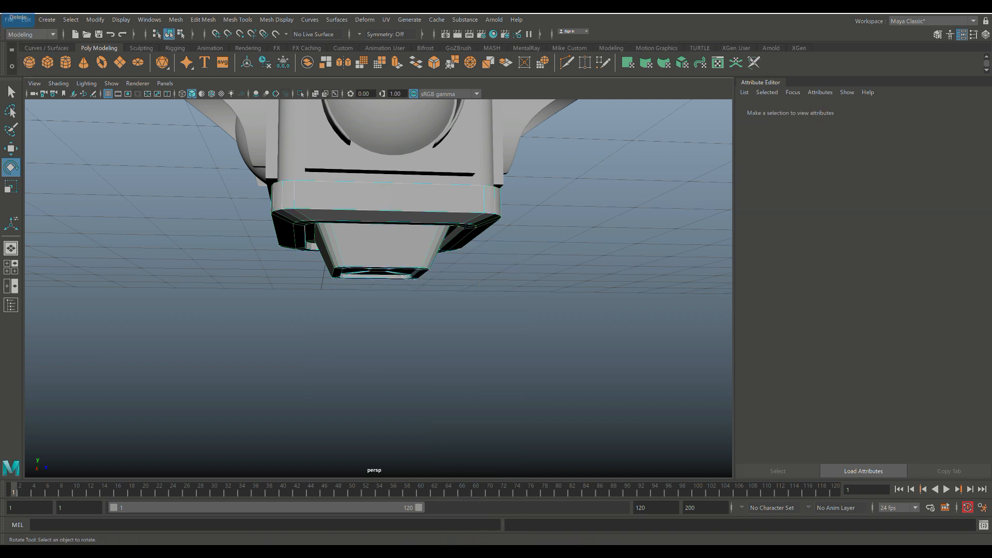
Step: Fill the square hole left at the centre of the bottom cap's underside
{"action": "left_click_drag", "start_coordinate": [382, 290], "coordinate": [385, 370], "text": "alt"}
{"action": "scroll", "coordinate": [384, 371], "scroll_direction": "up", "scroll_amount": 3}
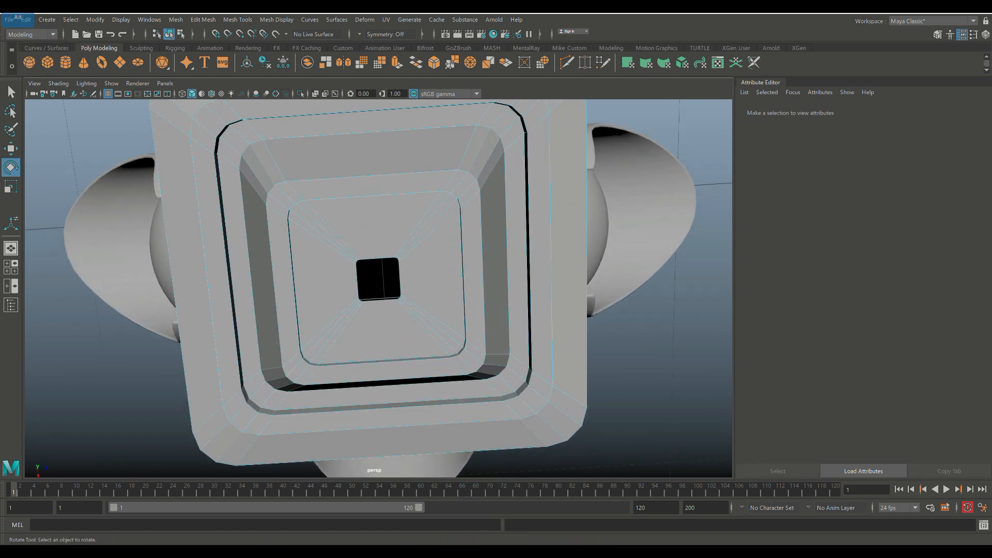
{"action": "right_click", "coordinate": [379, 271]}
{"action": "left_click", "coordinate": [378, 271]}
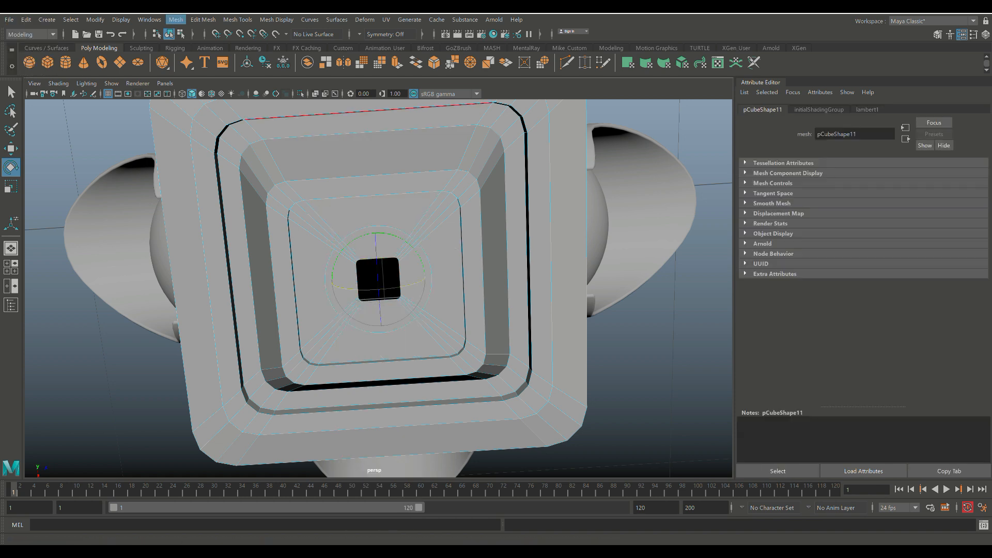
{"action": "left_click", "coordinate": [176, 19]}
{"action": "left_click", "coordinate": [194, 93]}
{"action": "key", "text": "r"}
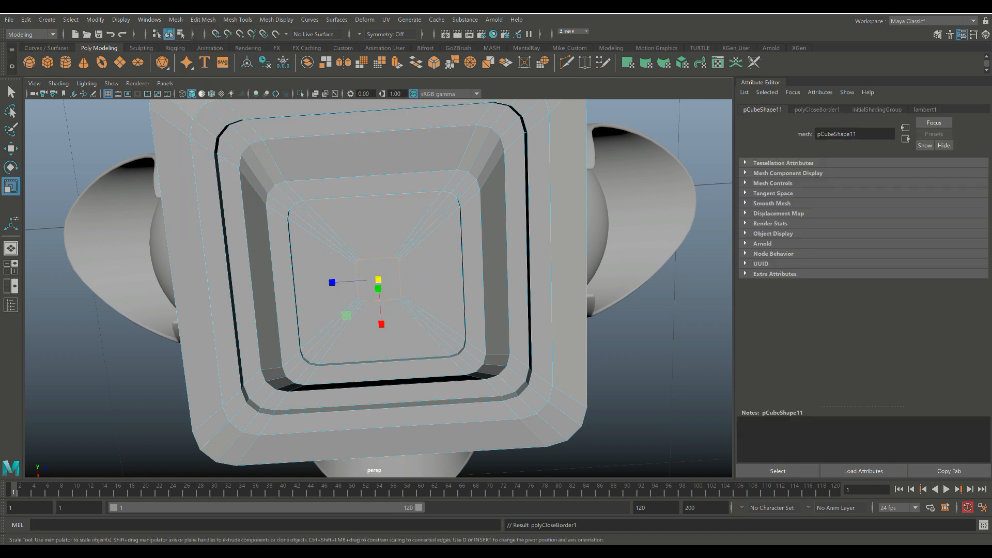
Step: Poke the new square face at the centre of the bottom cap's underside
{"action": "right_click_drag", "start_coordinate": [379, 279], "coordinate": [390, 295]}
{"action": "left_click", "coordinate": [379, 279]}
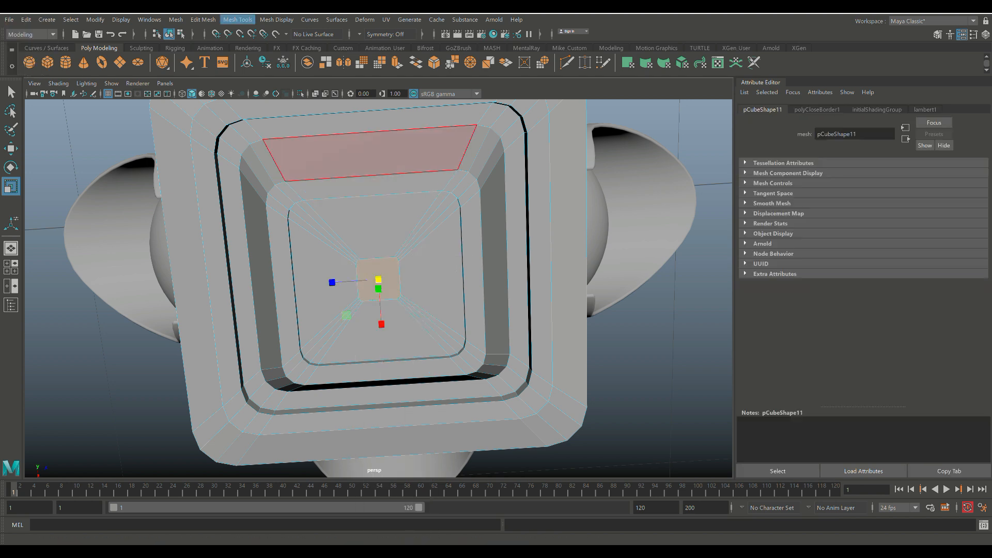
{"action": "left_click", "coordinate": [237, 20]}
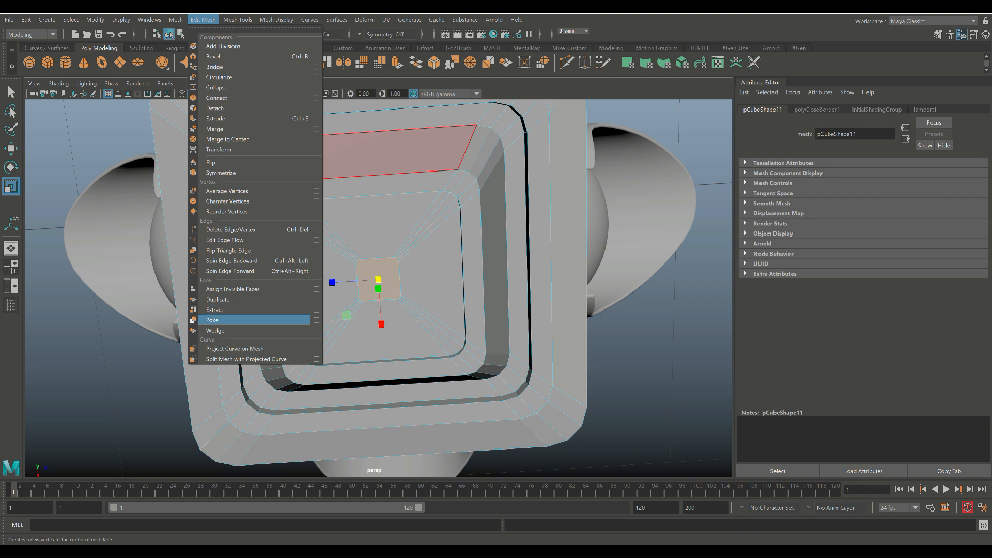
{"action": "left_click", "coordinate": [212, 320]}
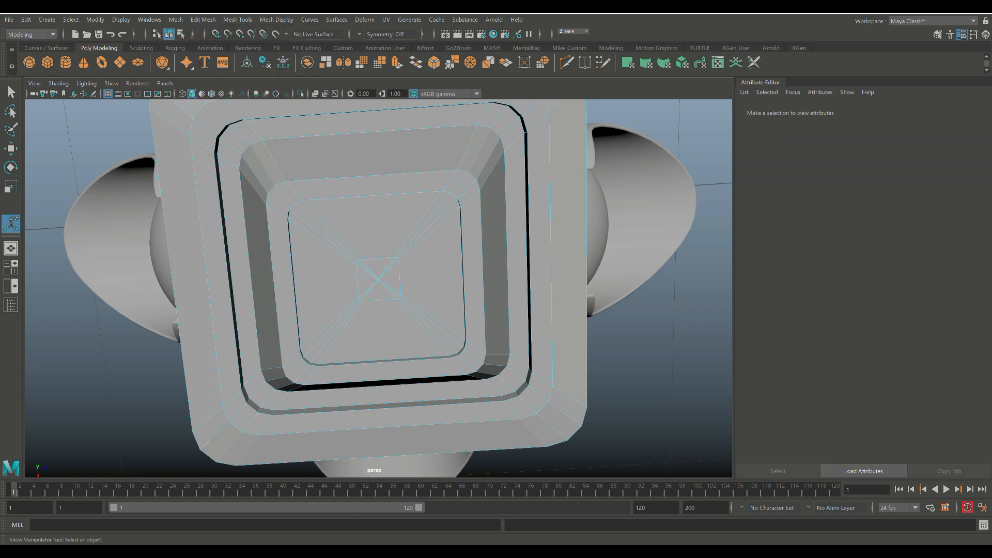
Step: Extrude the bottom cap's open upper border edges and scale them inward to close the gap against the housing
{"action": "scroll", "coordinate": [289, 310], "scroll_direction": "down", "scroll_amount": 7}
{"action": "left_click_drag", "start_coordinate": [383, 340], "coordinate": [370, 442], "text": "alt"}
{"action": "scroll", "coordinate": [369, 413], "scroll_direction": "down", "scroll_amount": 6}
{"action": "scroll", "coordinate": [369, 310], "scroll_direction": "up", "scroll_amount": 5}
{"action": "scroll", "coordinate": [372, 289], "scroll_direction": "up", "scroll_amount": 5}
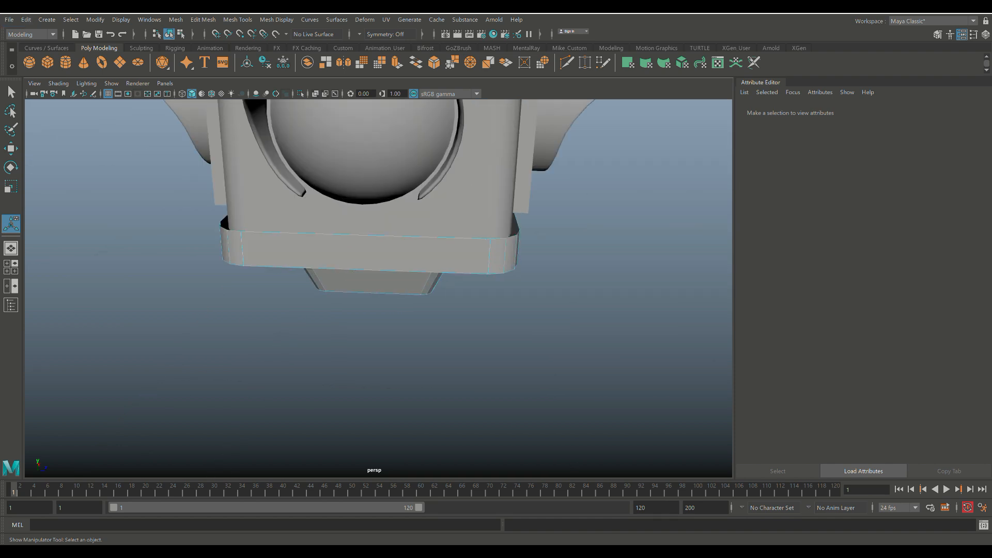
{"action": "left_click_drag", "start_coordinate": [373, 258], "coordinate": [374, 302], "text": "alt"}
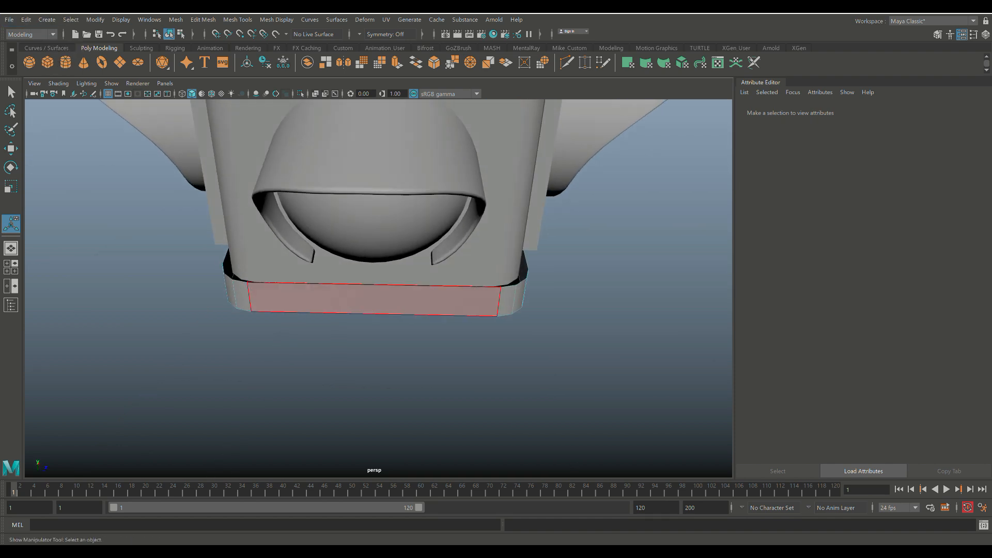
{"action": "right_click", "coordinate": [262, 273]}
{"action": "right_click_drag", "start_coordinate": [261, 273], "coordinate": [261, 245]}
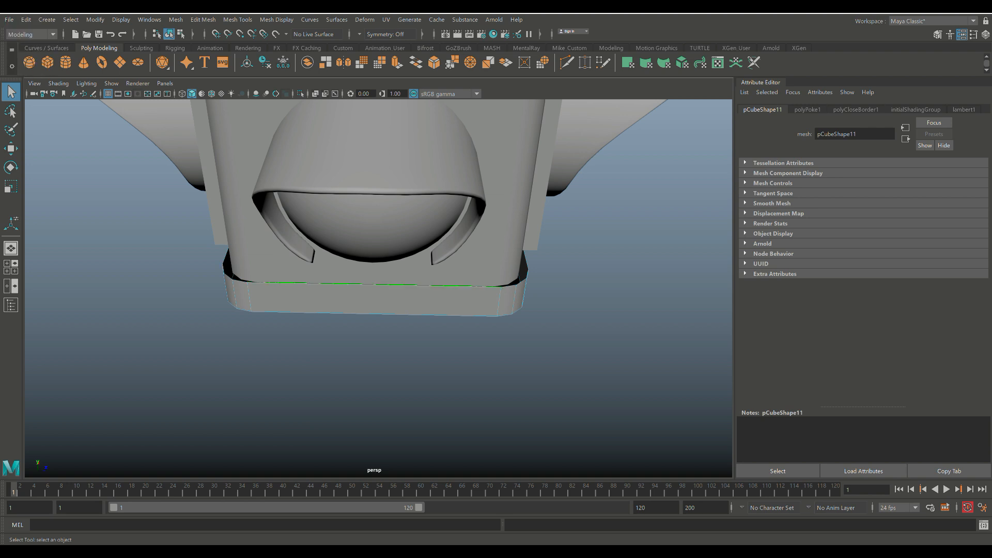
{"action": "key", "text": "ctrl+e"}
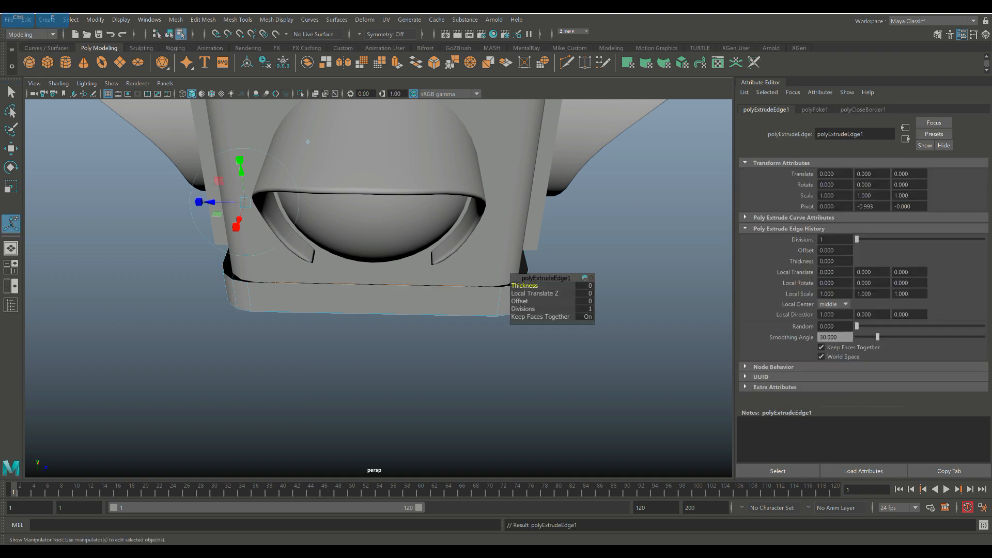
{"action": "key", "text": "r"}
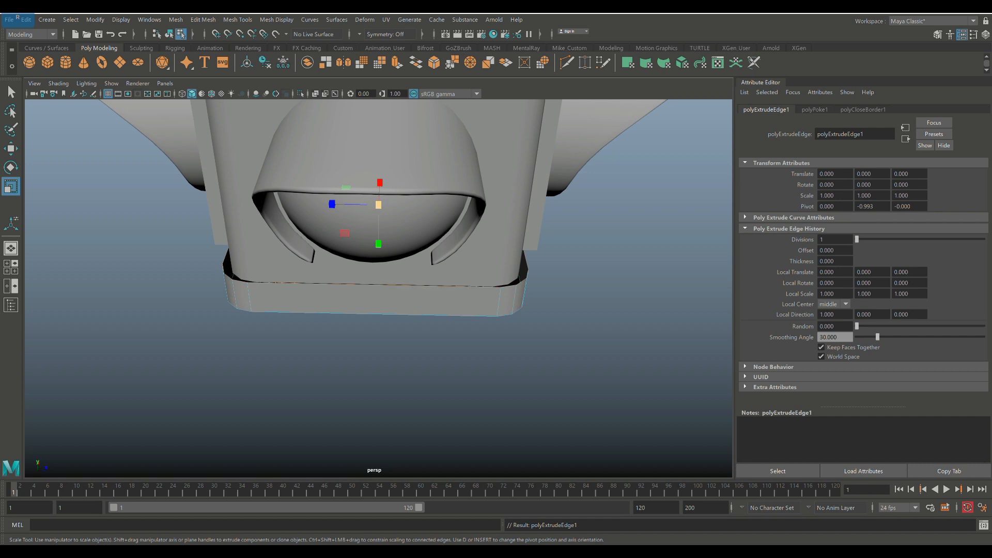
{"action": "left_click_drag", "start_coordinate": [378, 204], "coordinate": [370, 205]}
{"action": "left_click", "coordinate": [325, 356]}
Step: Create a polygon cylinder and rotate it 90 degrees about X so it lies horizontally
{"action": "scroll", "coordinate": [325, 357], "scroll_direction": "down", "scroll_amount": 8}
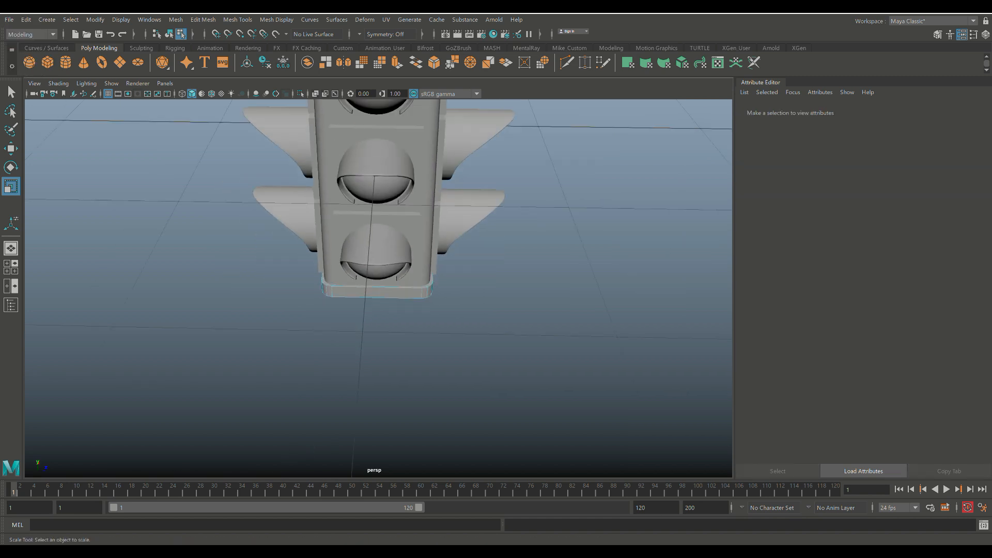
{"action": "left_click_drag", "start_coordinate": [325, 357], "coordinate": [416, 301], "text": "alt"}
{"action": "middle_click_drag", "start_coordinate": [416, 300], "coordinate": [413, 366], "text": "alt"}
{"action": "mouse_move", "coordinate": [413, 367]}
{"action": "left_mouse_down", "text": "alt"}
{"action": "mouse_move", "coordinate": [503, 333]}
{"action": "mouse_move", "coordinate": [567, 355]}
{"action": "mouse_move", "coordinate": [411, 376]}
{"action": "left_mouse_up", "text": "alt"}
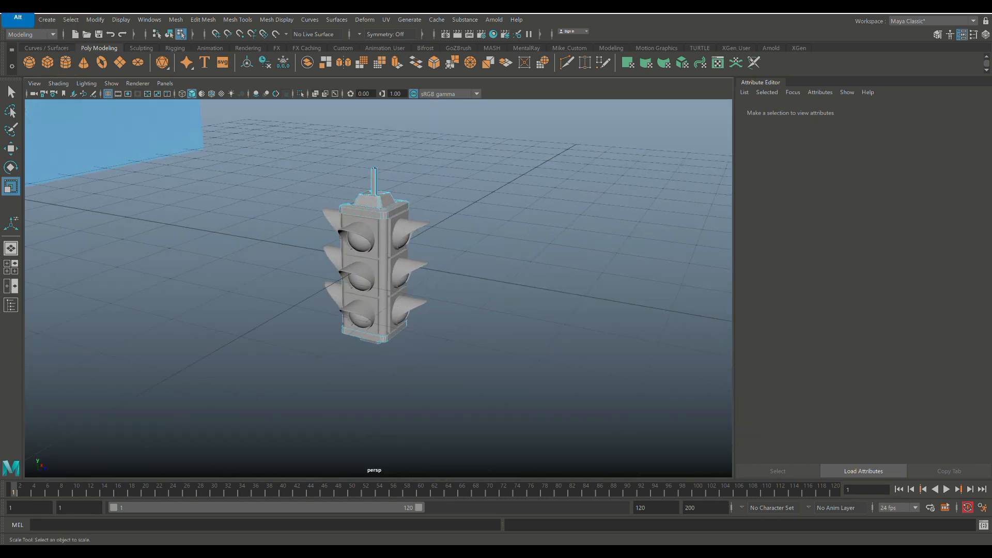
{"action": "middle_click_drag", "start_coordinate": [412, 377], "coordinate": [432, 441], "text": "alt"}
{"action": "scroll", "coordinate": [422, 458], "scroll_direction": "down", "scroll_amount": 4}
{"action": "left_click_drag", "start_coordinate": [432, 441], "coordinate": [461, 431], "text": "alt"}
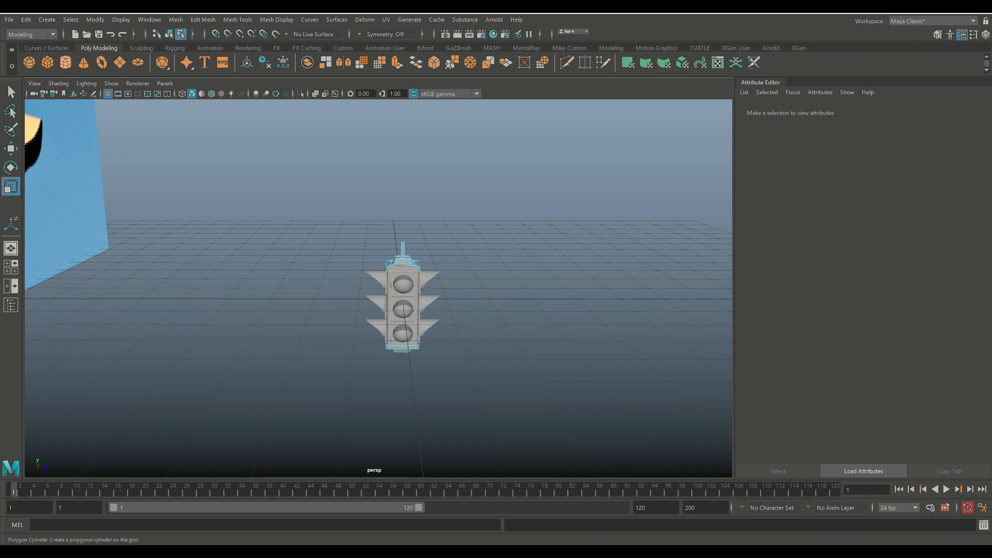
{"action": "left_click", "coordinate": [65, 63]}
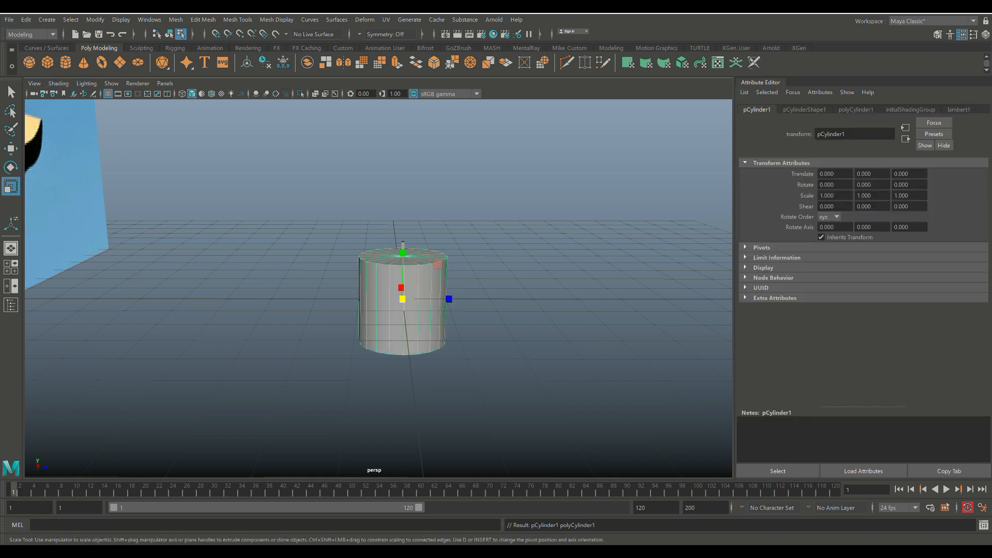
{"action": "key", "text": "e"}
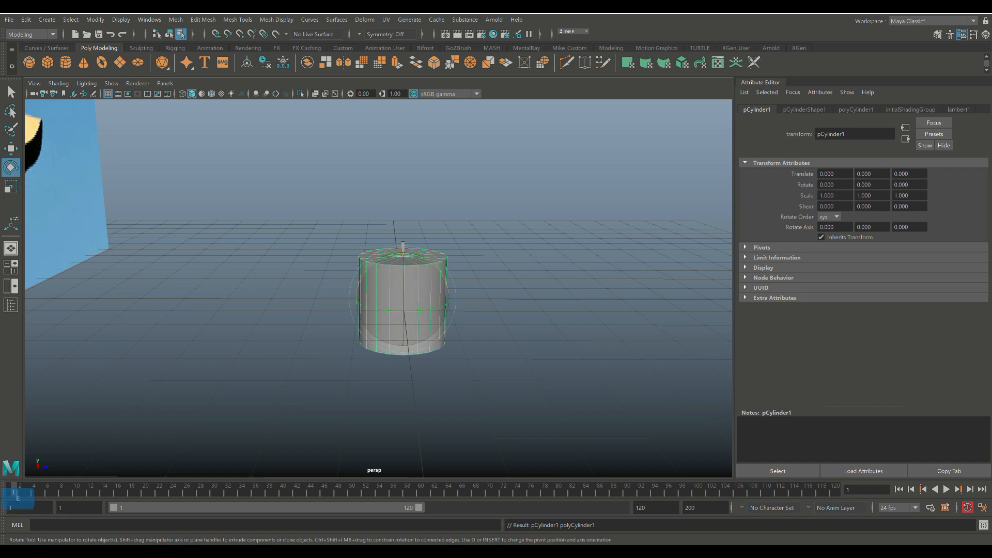
{"action": "key", "text": "j"}
{"action": "left_click_drag", "start_coordinate": [403, 253], "coordinate": [449, 298]}
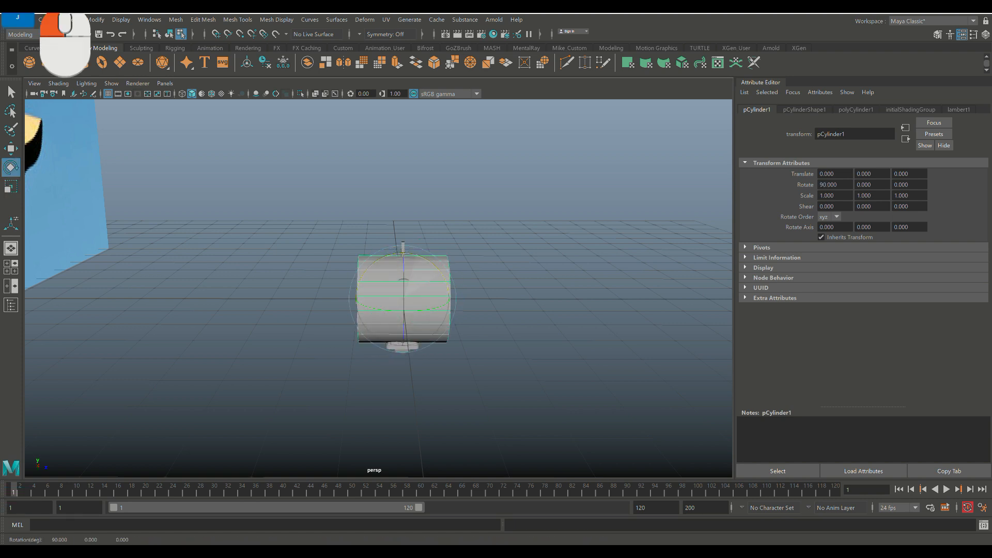
Step: Raise the cylinder to Y 2.653 above the traffic light and scale it into a long thin cable, about 0.026 × 5.582 × 0.026
{"action": "key", "text": "w"}
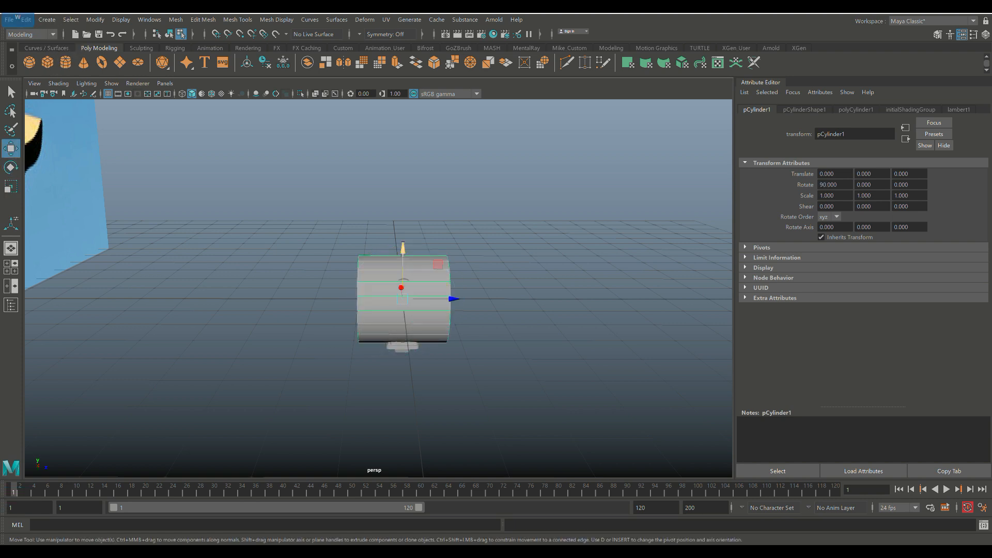
{"action": "left_click_drag", "start_coordinate": [403, 250], "coordinate": [403, 140]}
{"action": "key", "text": "r"}
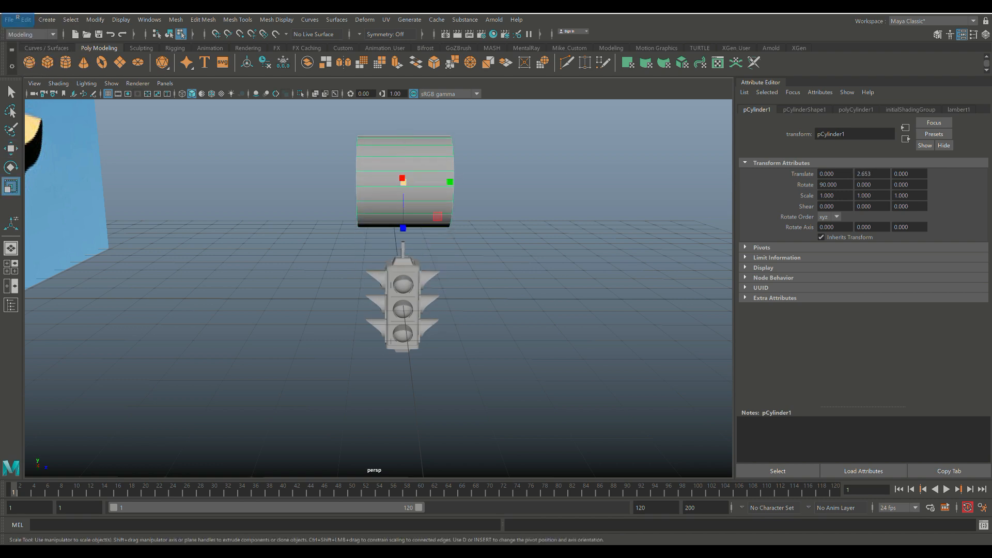
{"action": "left_click_drag", "start_coordinate": [402, 181], "coordinate": [356, 182]}
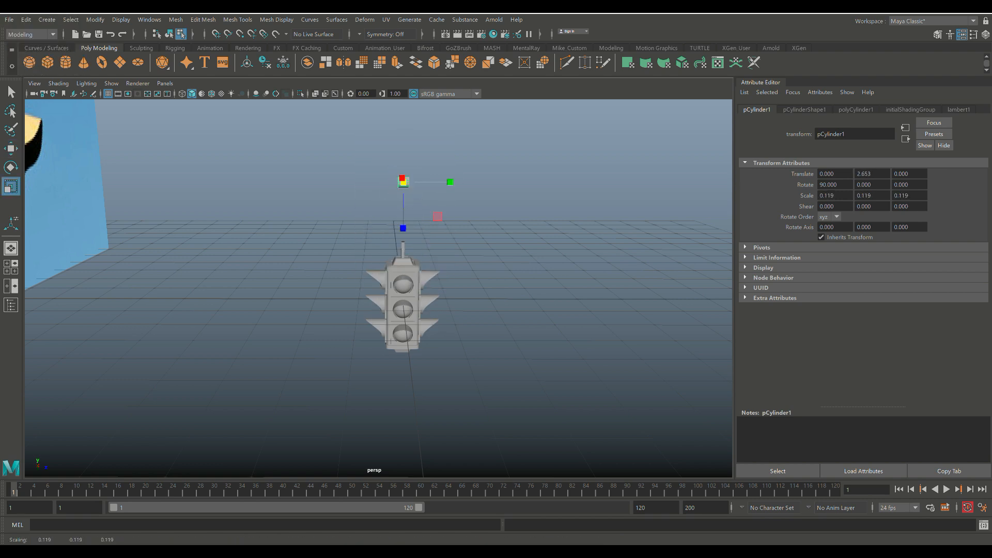
{"action": "left_click_drag", "start_coordinate": [450, 182], "coordinate": [672, 181]}
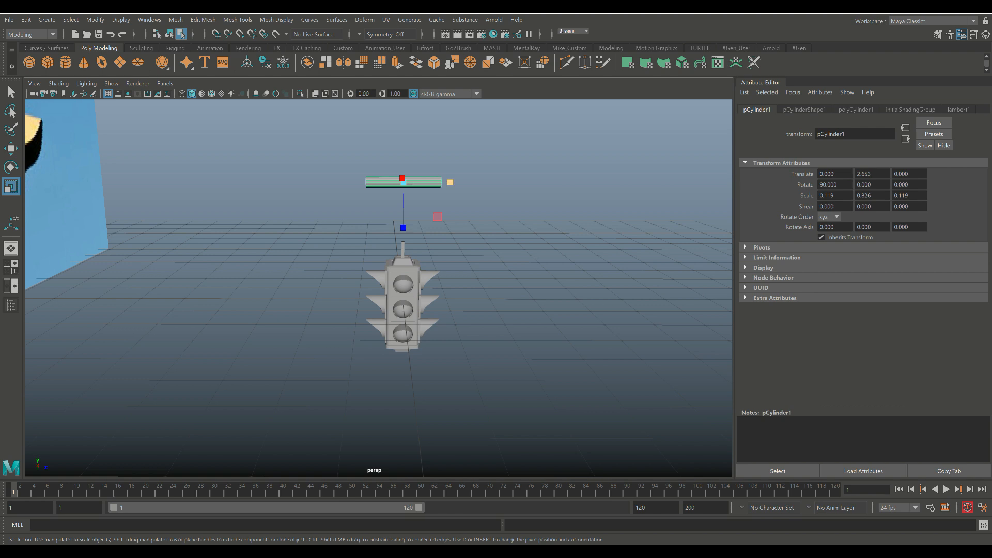
{"action": "left_click_drag", "start_coordinate": [450, 182], "coordinate": [798, 182]}
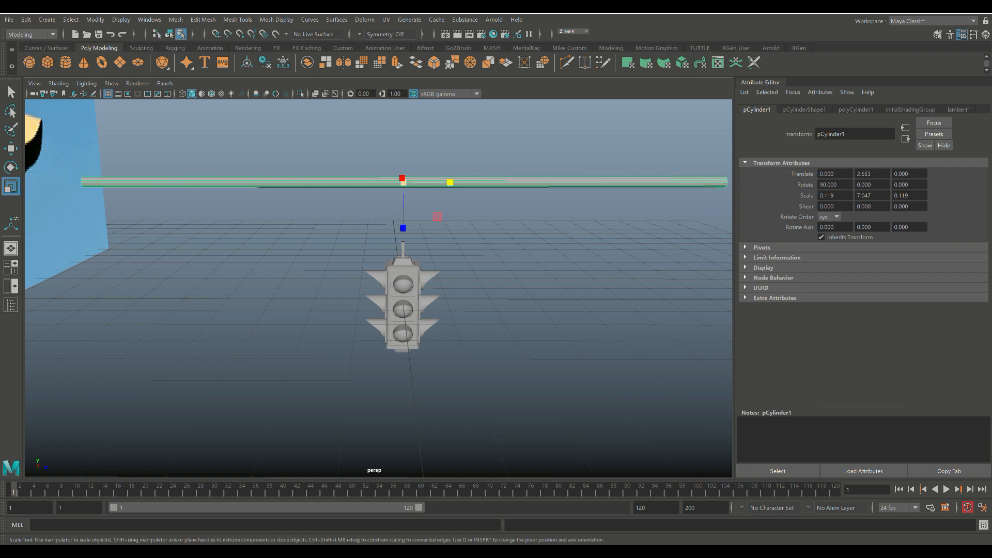
{"action": "left_click_drag", "start_coordinate": [403, 182], "coordinate": [367, 181]}
{"action": "left_click_drag", "start_coordinate": [450, 182], "coordinate": [450, 182]}
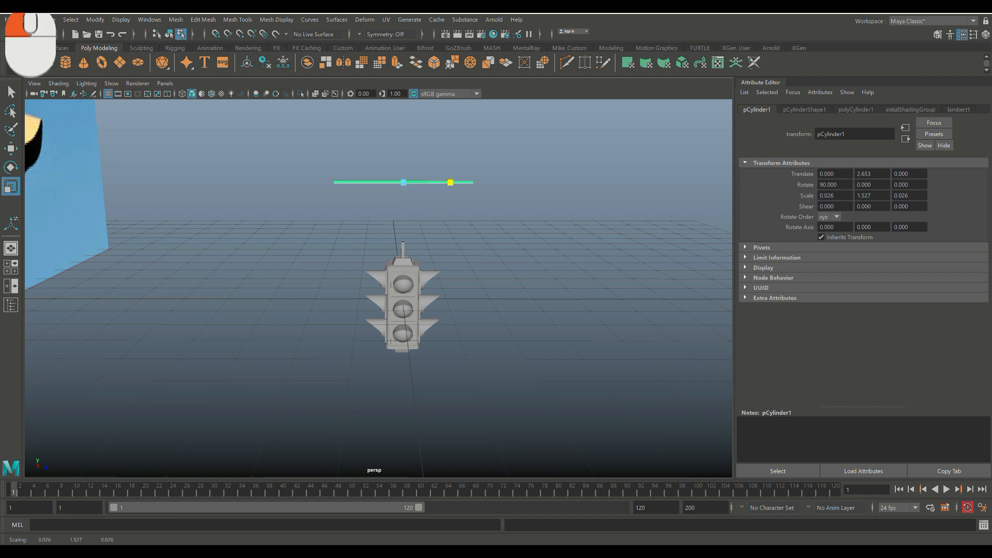
{"action": "left_click_drag", "start_coordinate": [569, 182], "coordinate": [575, 182]}
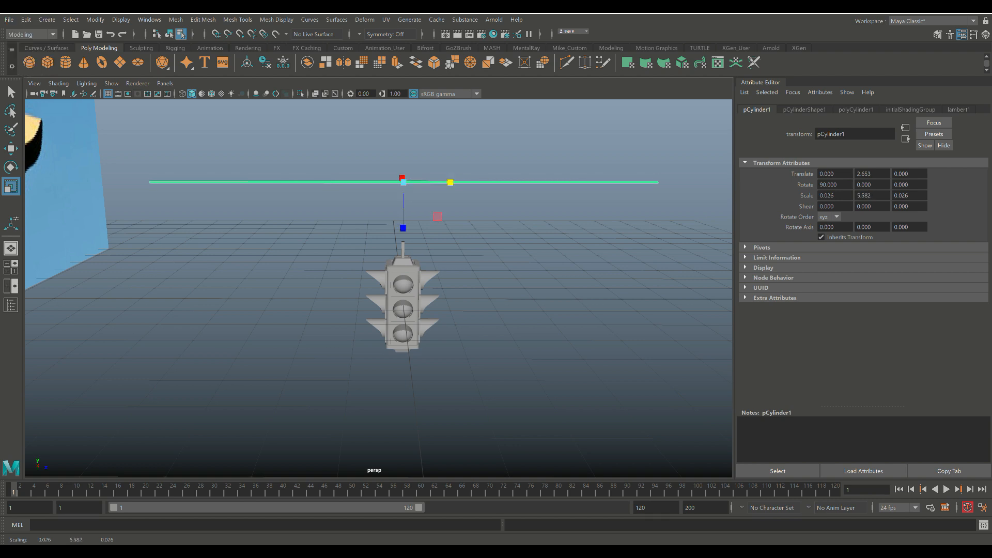
Step: Lower the cable to Y 1.545, just above the mounting post of the traffic light
{"action": "key", "text": "w"}
{"action": "left_click_drag", "start_coordinate": [404, 139], "coordinate": [365, 248]}
{"action": "scroll", "coordinate": [403, 190], "scroll_direction": "up", "scroll_amount": 6}
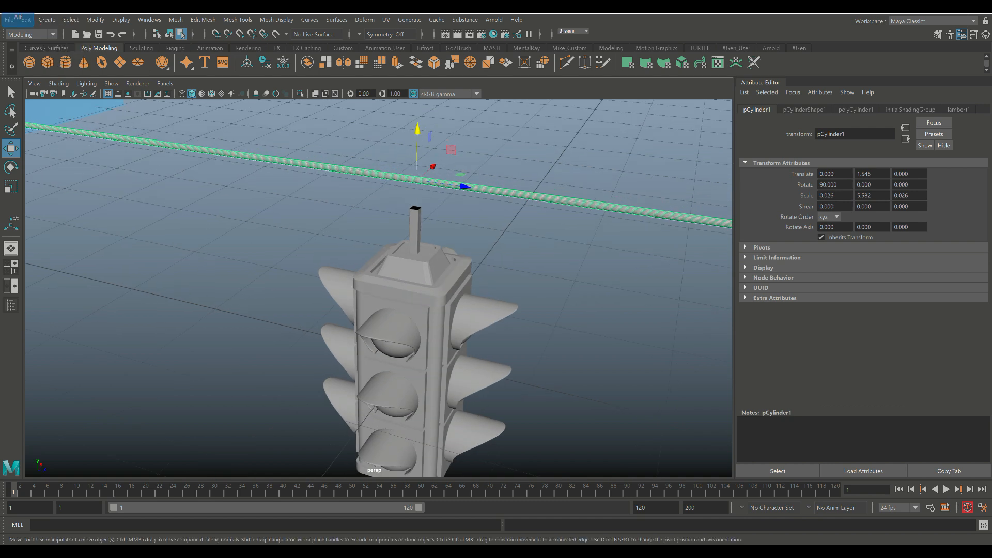
Step: Create a polygon torus and rotate it -90 degrees about Z so it stands upright
{"action": "left_click", "coordinate": [101, 62]}
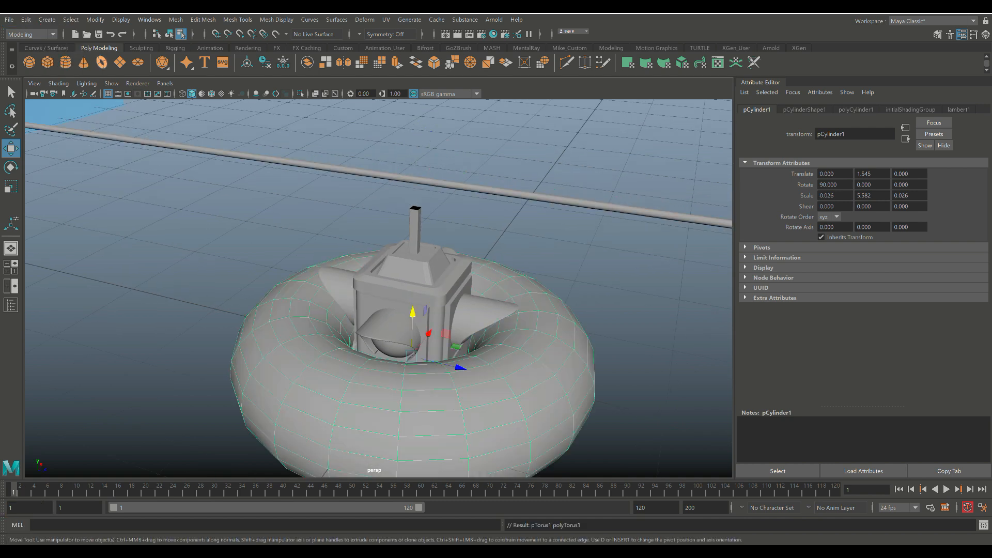
{"action": "key", "text": "e"}
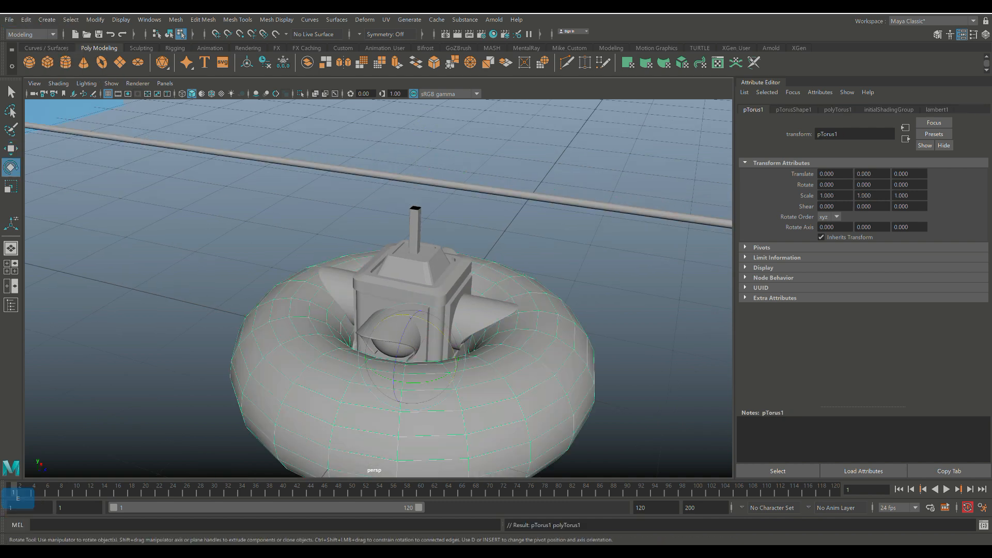
{"action": "key", "text": "j"}
{"action": "left_click_drag", "start_coordinate": [406, 373], "coordinate": [412, 345]}
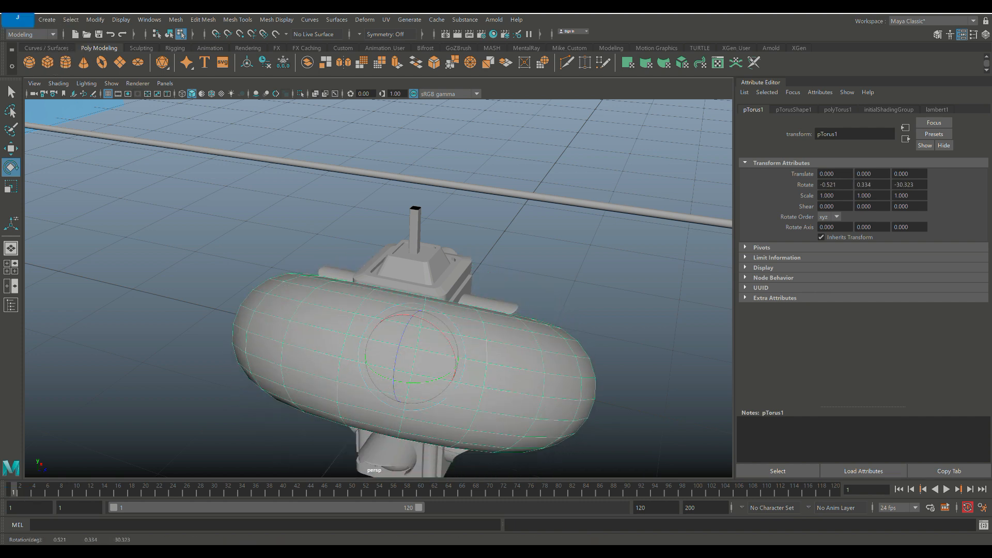
{"action": "key", "text": "ctrl+z"}
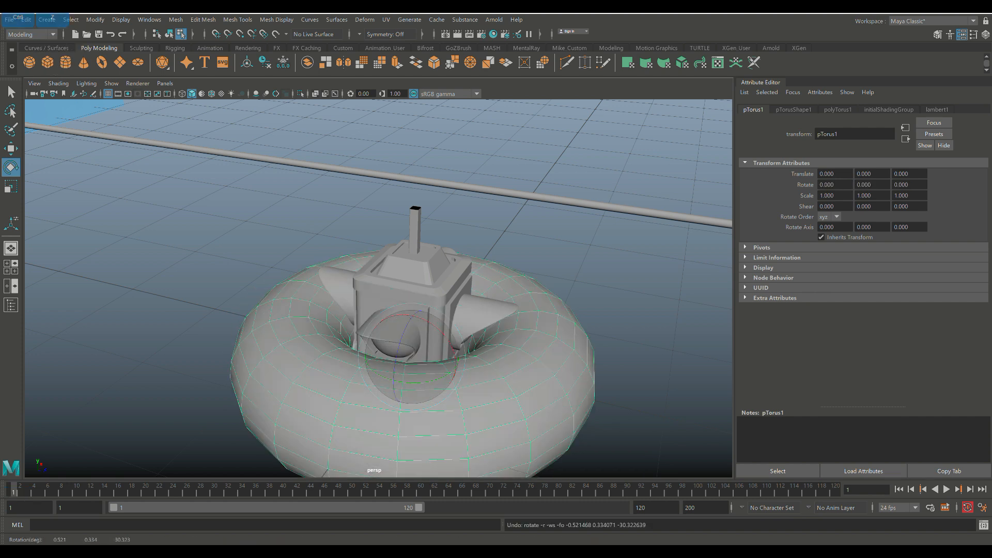
{"action": "key", "text": "j"}
{"action": "left_click_drag", "start_coordinate": [397, 348], "coordinate": [399, 409]}
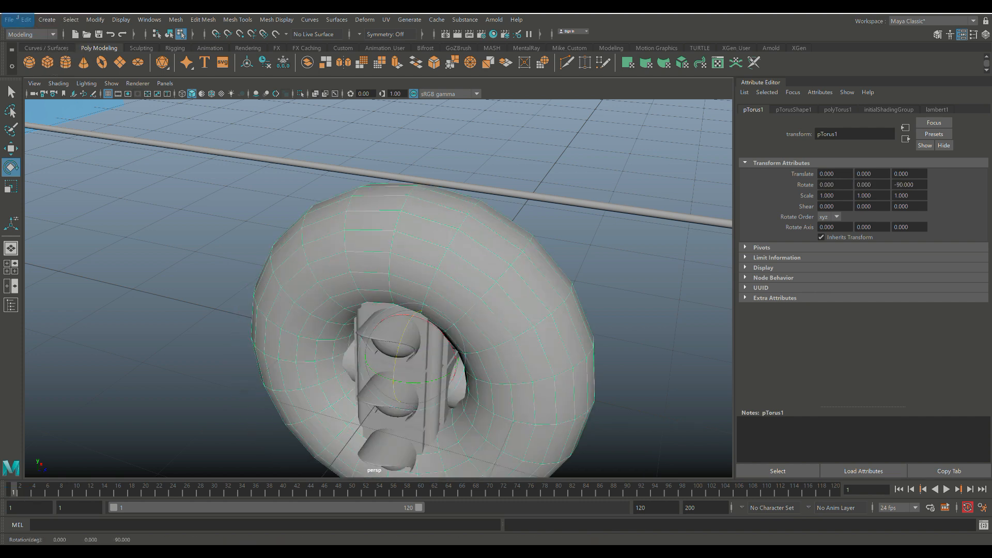
Step: Raise the torus up around the mounting post and set its section radius to 0.1
{"action": "key", "text": "w"}
{"action": "left_click_drag", "start_coordinate": [413, 309], "coordinate": [416, 155]}
{"action": "left_click", "coordinate": [838, 109]}
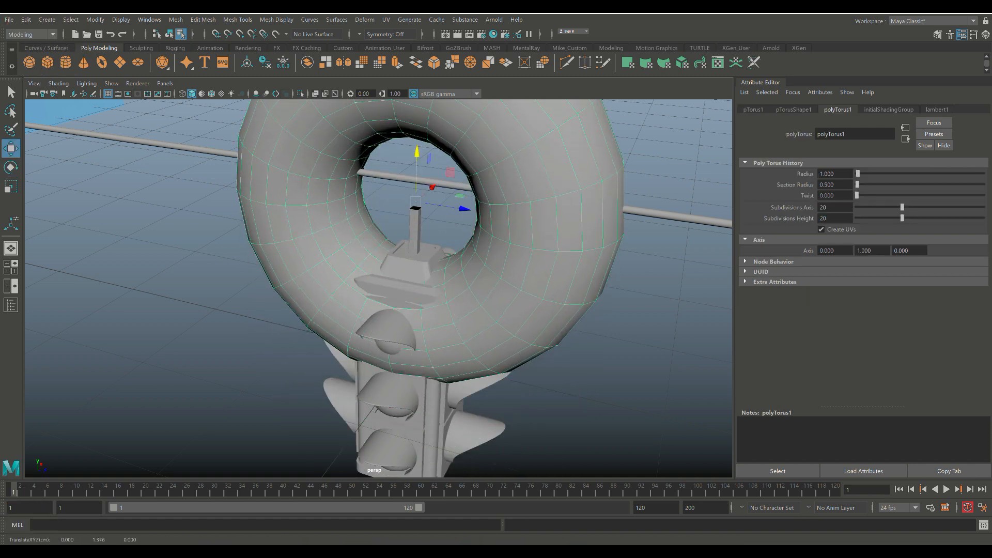
{"action": "double_click", "coordinate": [827, 184]}
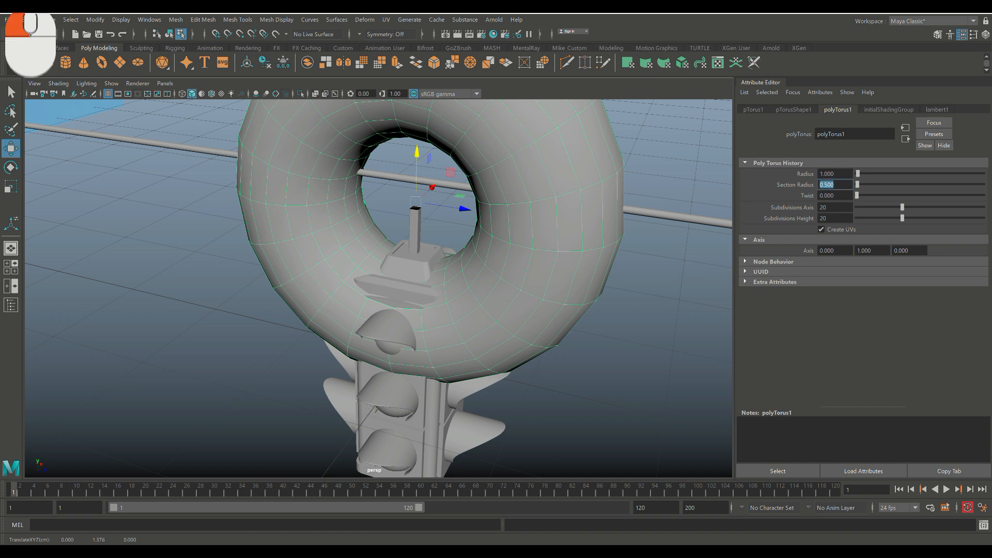
{"action": "type", "text": "0.1"}
{"action": "key", "text": "Return"}
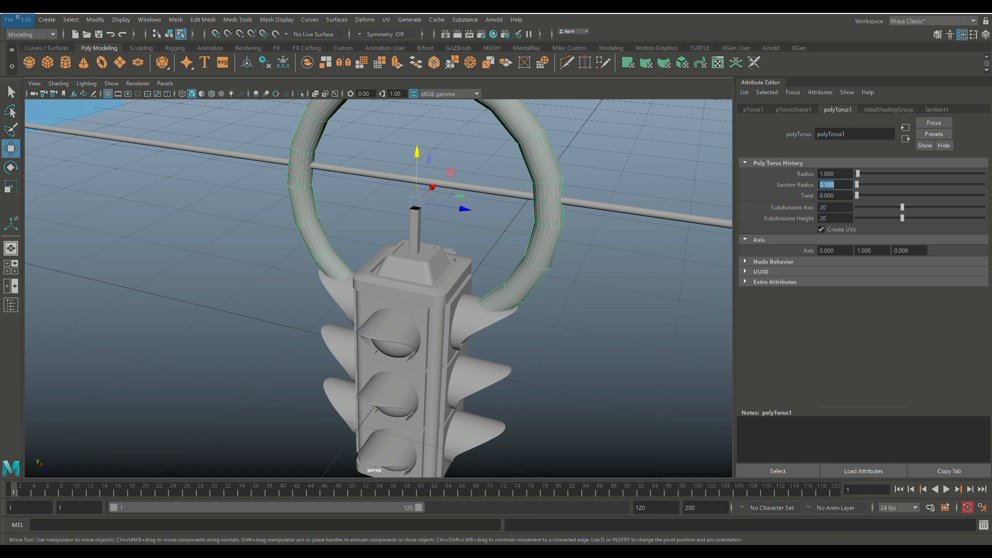
Step: Scale the whole torus down uniformly to about 0.134 to form a small hanging ring
{"action": "left_click", "coordinate": [519, 204]}
{"action": "key", "text": "r"}
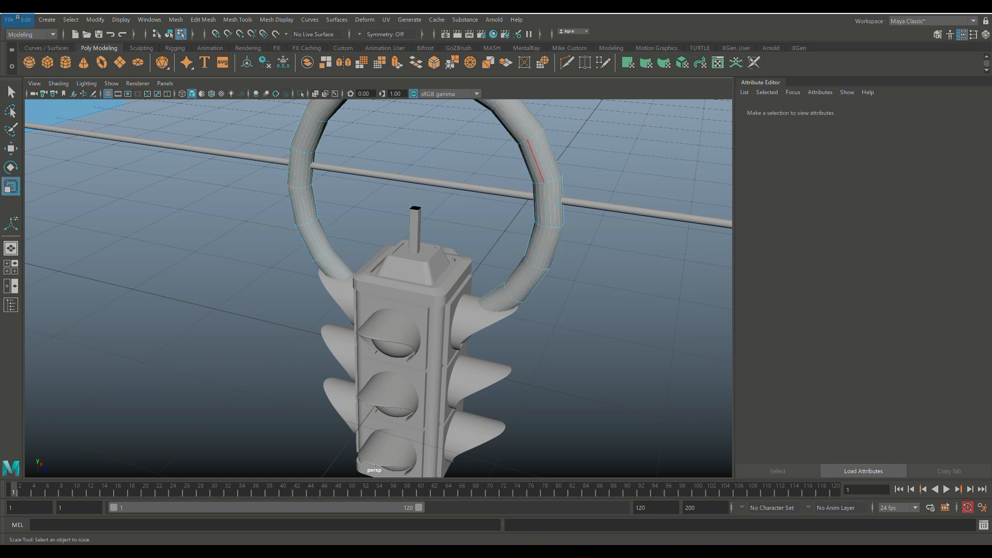
{"action": "right_click_drag", "start_coordinate": [535, 165], "coordinate": [594, 135]}
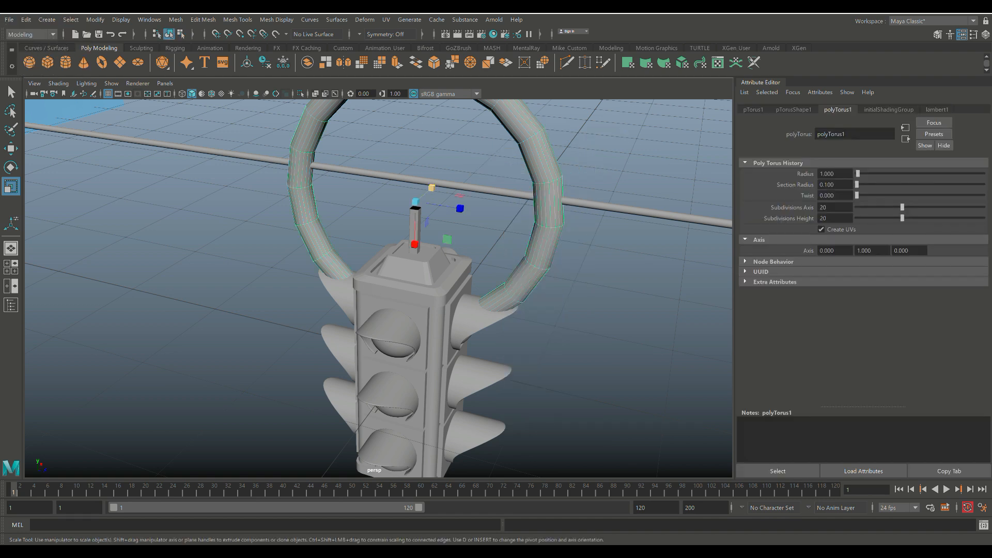
{"action": "left_click_drag", "start_coordinate": [431, 188], "coordinate": [417, 200]}
{"action": "key", "text": "ctrl+z"}
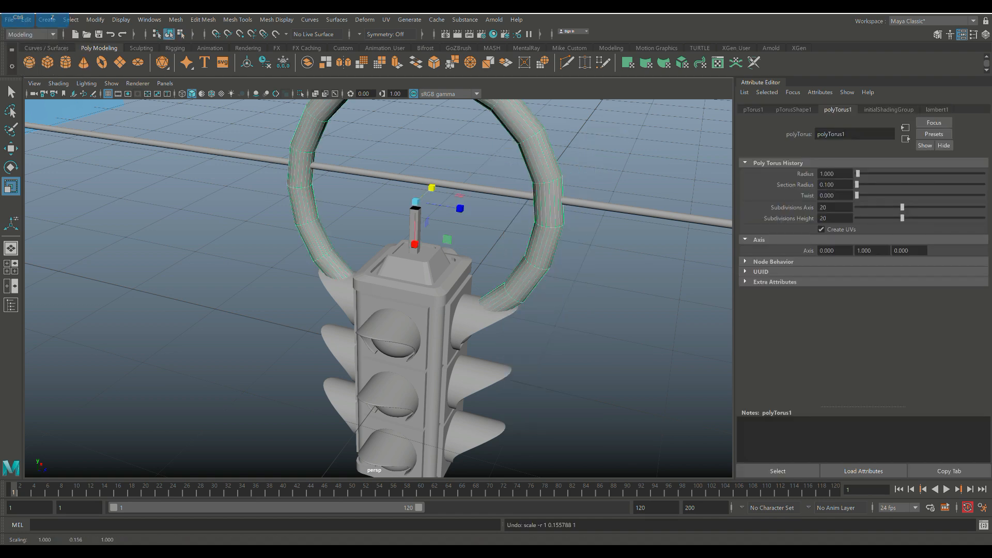
{"action": "left_click", "coordinate": [496, 155]}
{"action": "left_click", "coordinate": [546, 207]}
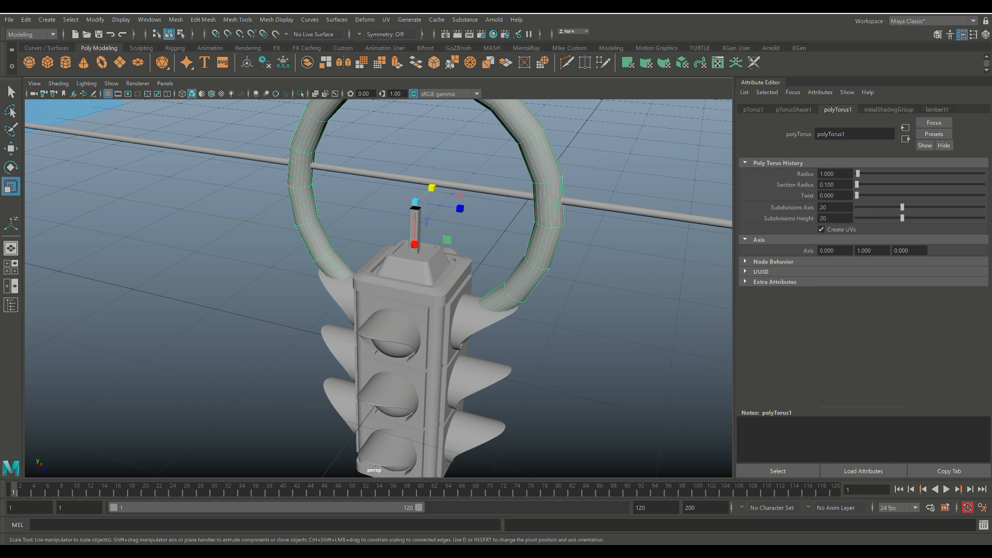
{"action": "left_click_drag", "start_coordinate": [416, 201], "coordinate": [375, 202]}
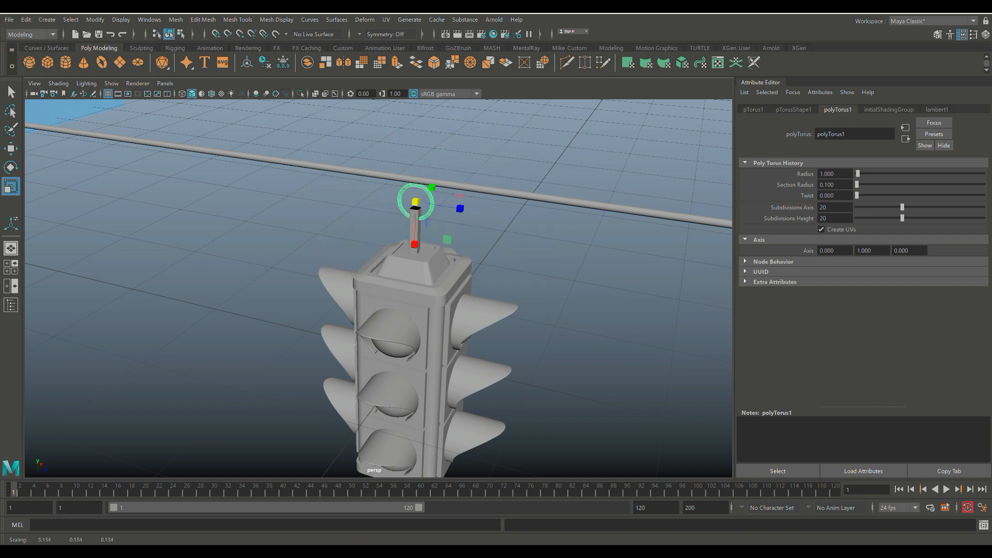
Step: Raise the ring slightly so it sits between the tip of the mounting post and the cable
{"action": "key", "text": "w"}
{"action": "left_click_drag", "start_coordinate": [416, 168], "coordinate": [416, 161]}
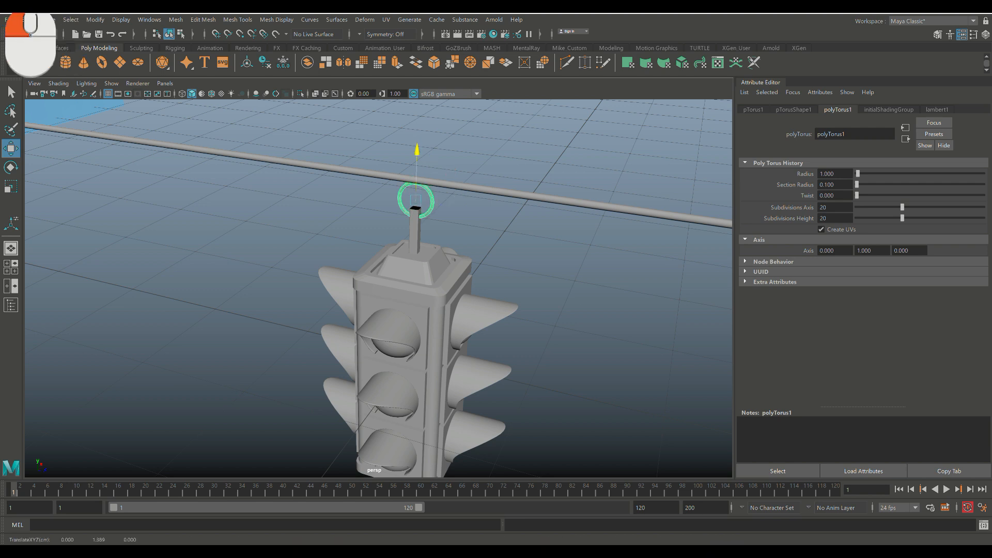
{"action": "left_click_drag", "start_coordinate": [417, 163], "coordinate": [416, 162]}
{"action": "left_click_drag", "start_coordinate": [429, 206], "coordinate": [328, 163], "text": "alt"}
{"action": "middle_click_drag", "start_coordinate": [329, 162], "coordinate": [358, 195], "text": "alt"}
{"action": "left_click_drag", "start_coordinate": [358, 195], "coordinate": [414, 194], "text": "alt"}
{"action": "scroll", "coordinate": [415, 194], "scroll_direction": "up", "scroll_amount": 3}
{"action": "middle_click_drag", "start_coordinate": [414, 194], "coordinate": [398, 226], "text": "alt"}
{"action": "scroll", "coordinate": [399, 226], "scroll_direction": "up", "scroll_amount": 2}
{"action": "left_click_drag", "start_coordinate": [399, 226], "coordinate": [393, 226], "text": "alt"}
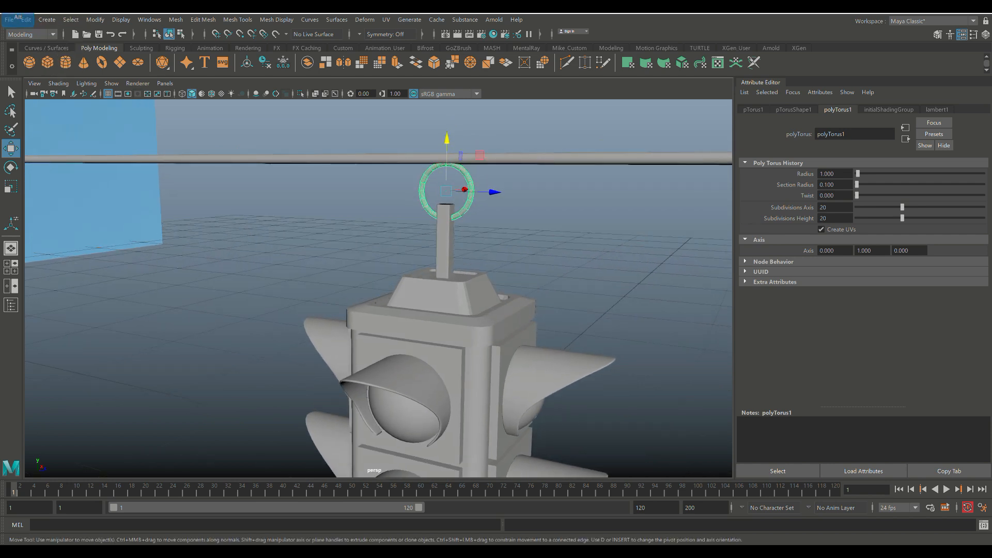
Step: Raise the horizontal cable well clear of the ring above the traffic light
{"action": "right_click_drag", "start_coordinate": [447, 266], "coordinate": [497, 249]}
{"action": "scroll", "coordinate": [497, 249], "scroll_direction": "down", "scroll_amount": 7}
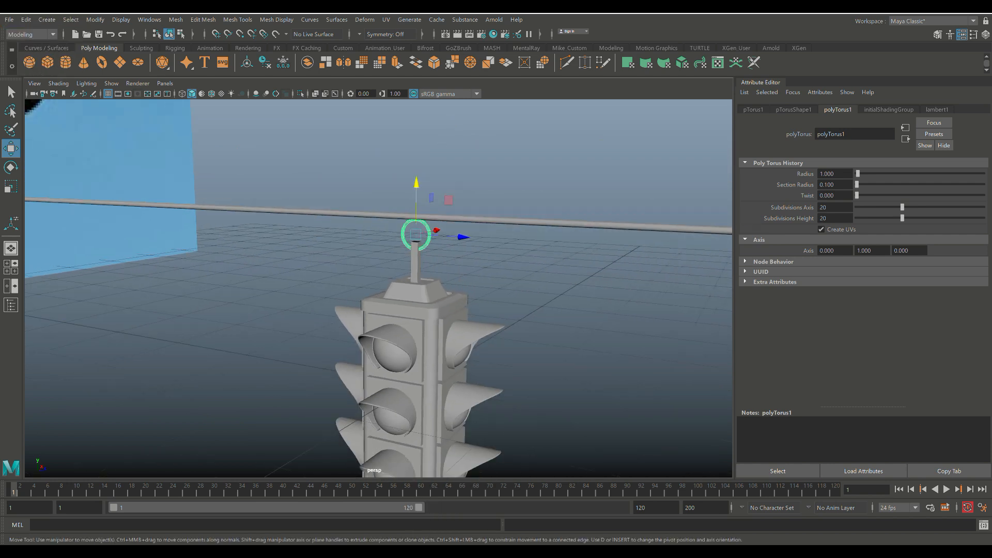
{"action": "left_click", "coordinate": [497, 250]}
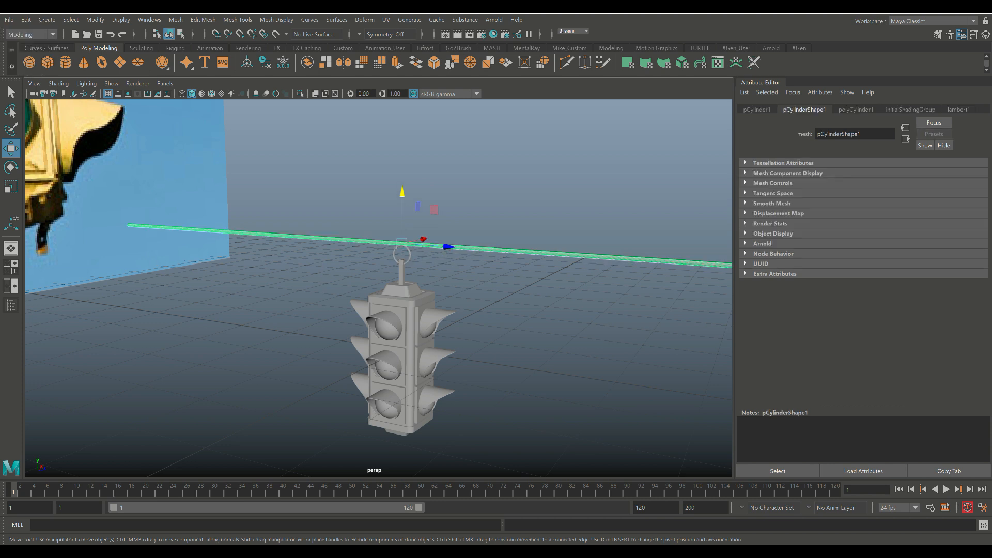
{"action": "scroll", "coordinate": [497, 250], "scroll_direction": "up", "scroll_amount": 7}
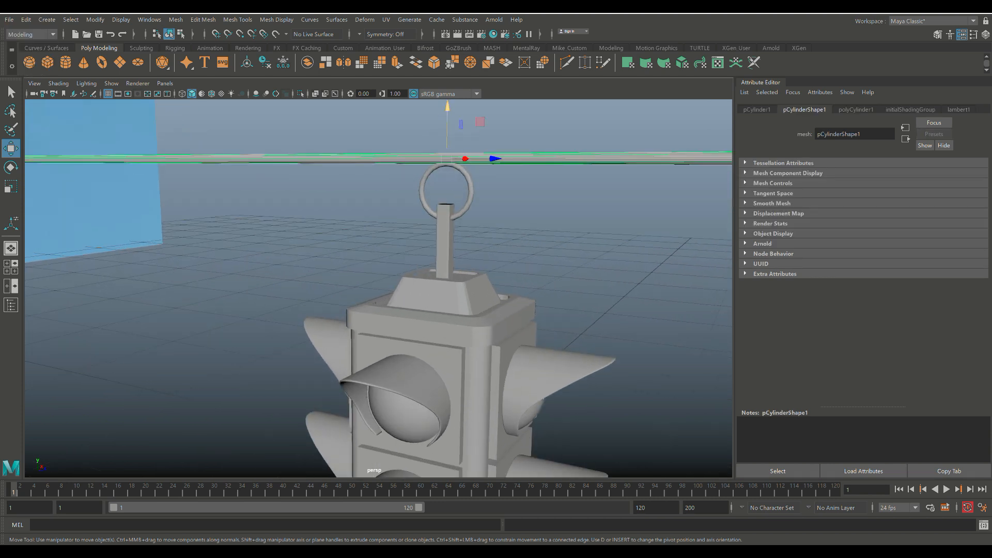
{"action": "scroll", "coordinate": [497, 249], "scroll_direction": "down", "scroll_amount": 3}
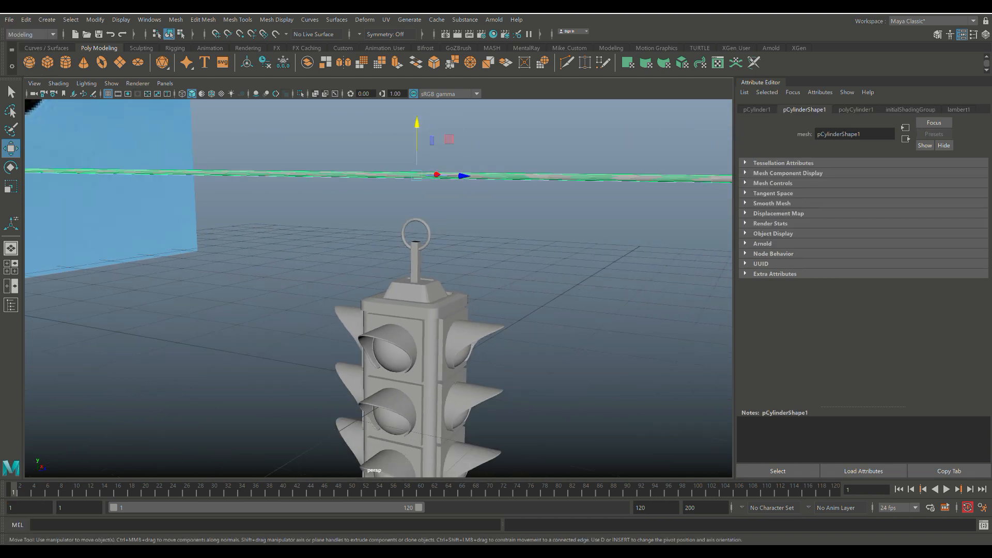
{"action": "left_click_drag", "start_coordinate": [417, 123], "coordinate": [417, 107]}
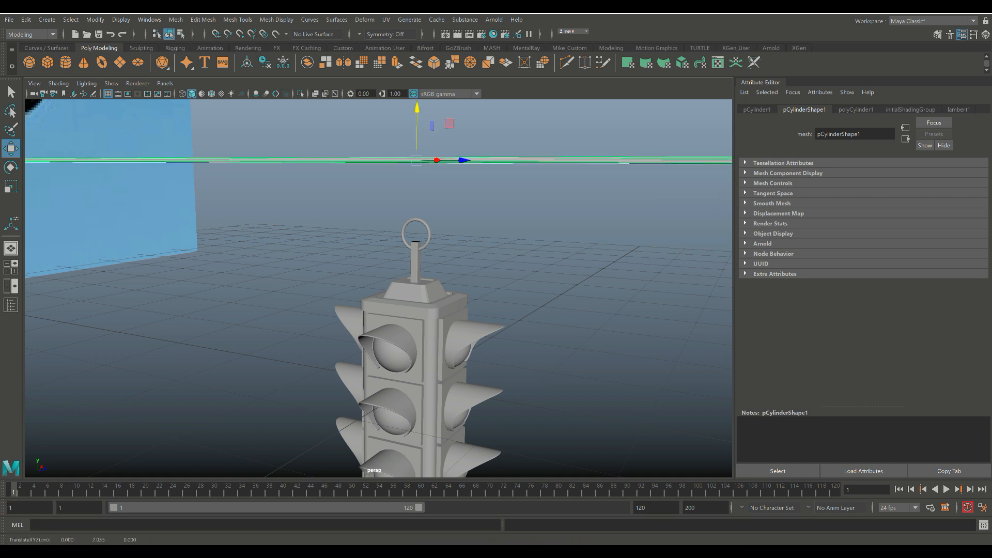
{"action": "scroll", "coordinate": [417, 107], "scroll_direction": "up", "scroll_amount": 3}
{"action": "scroll", "coordinate": [417, 107], "scroll_direction": "up", "scroll_amount": 2}
{"action": "scroll", "coordinate": [438, 242], "scroll_direction": "up", "scroll_amount": 2}
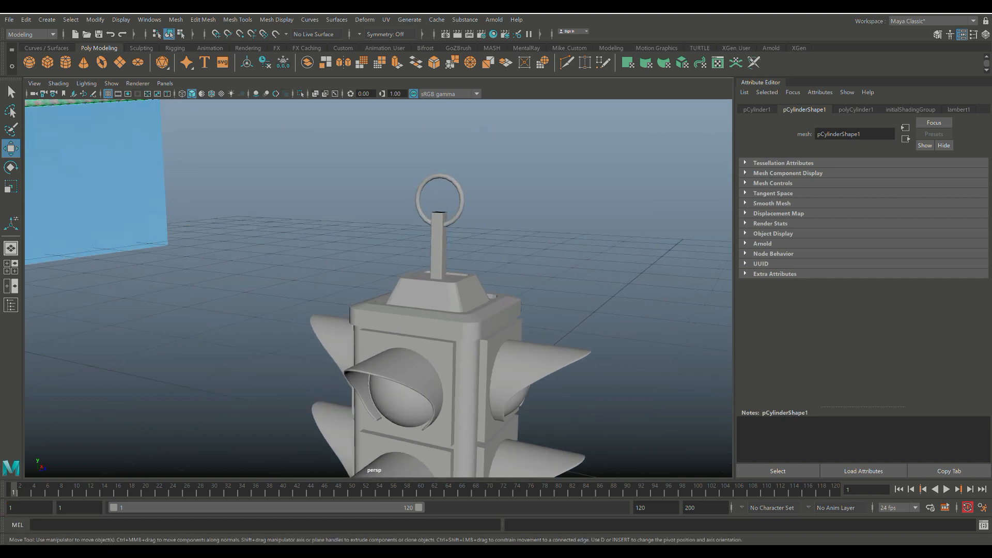
Step: Fill the open hole at the tip of the mounting post on the traffic light's top cap
{"action": "left_click", "coordinate": [439, 248]}
{"action": "scroll", "coordinate": [439, 248], "scroll_direction": "up", "scroll_amount": 4}
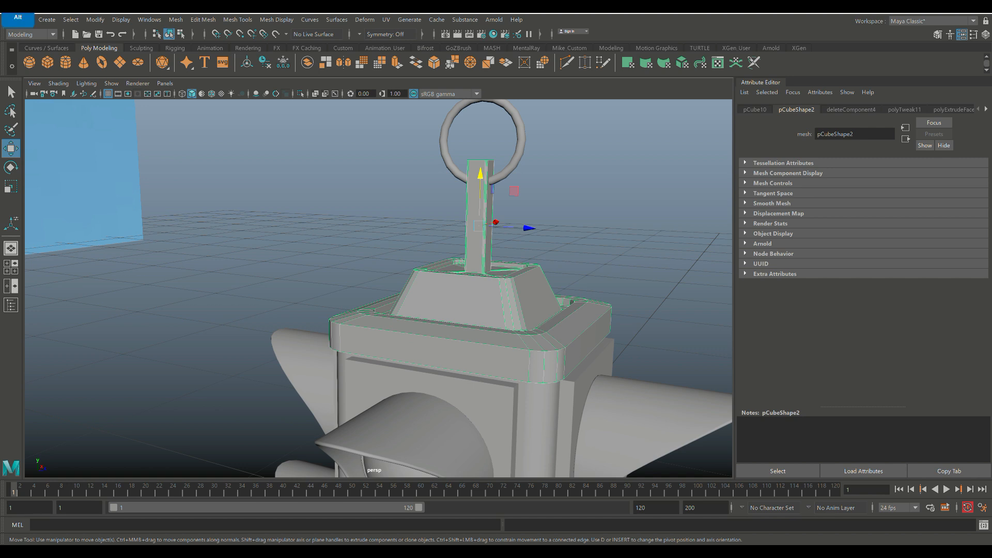
{"action": "left_click_drag", "start_coordinate": [439, 248], "coordinate": [446, 315], "text": "alt"}
{"action": "right_click_drag", "start_coordinate": [509, 259], "coordinate": [509, 230]}
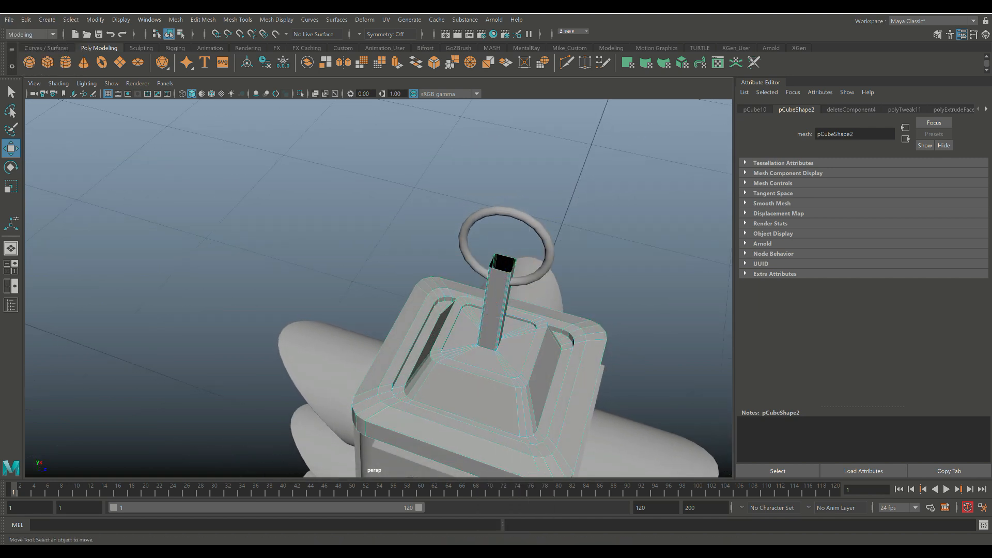
{"action": "left_click", "coordinate": [506, 256]}
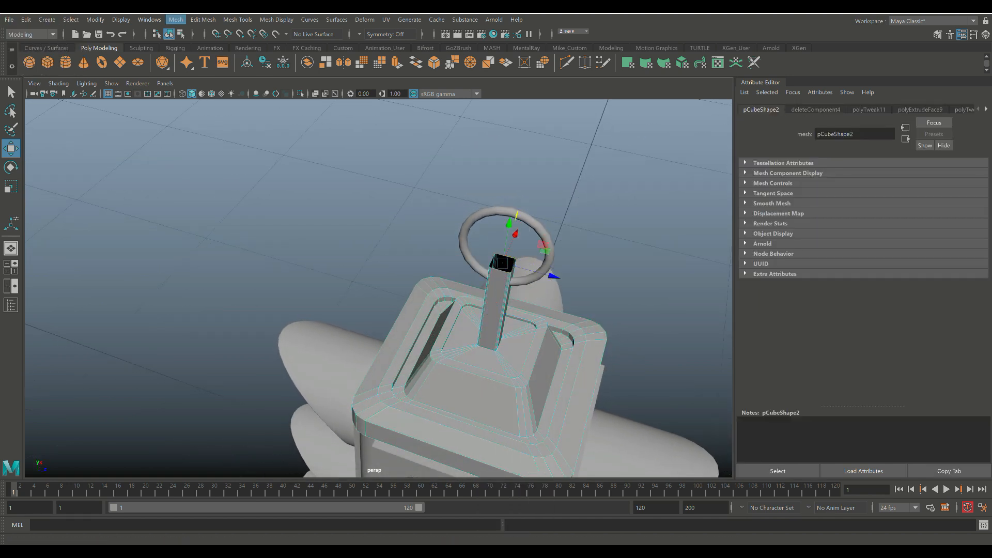
{"action": "left_click", "coordinate": [176, 20]}
{"action": "left_click", "coordinate": [195, 95]}
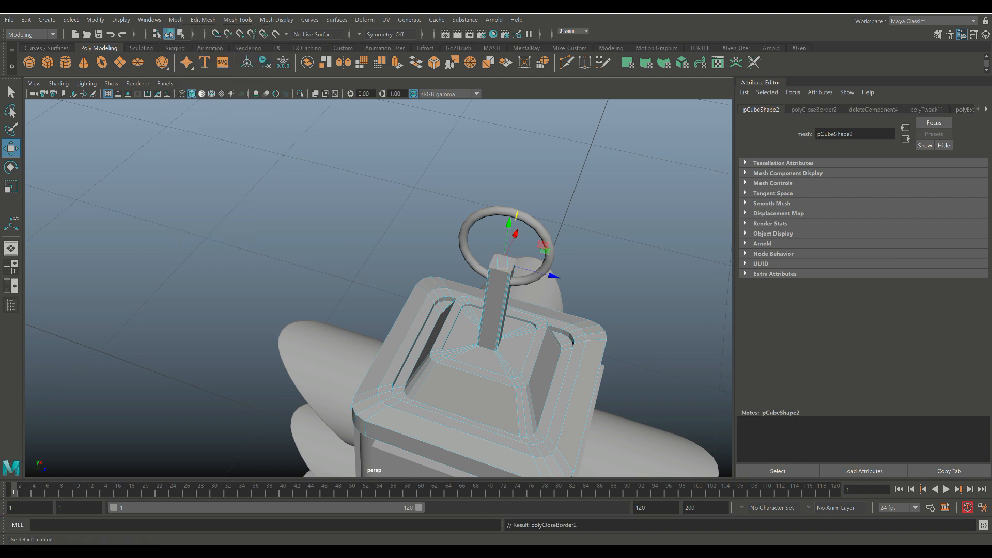
Step: Poke the new face that caps the tip of the mounting post
{"action": "left_click", "coordinate": [237, 20]}
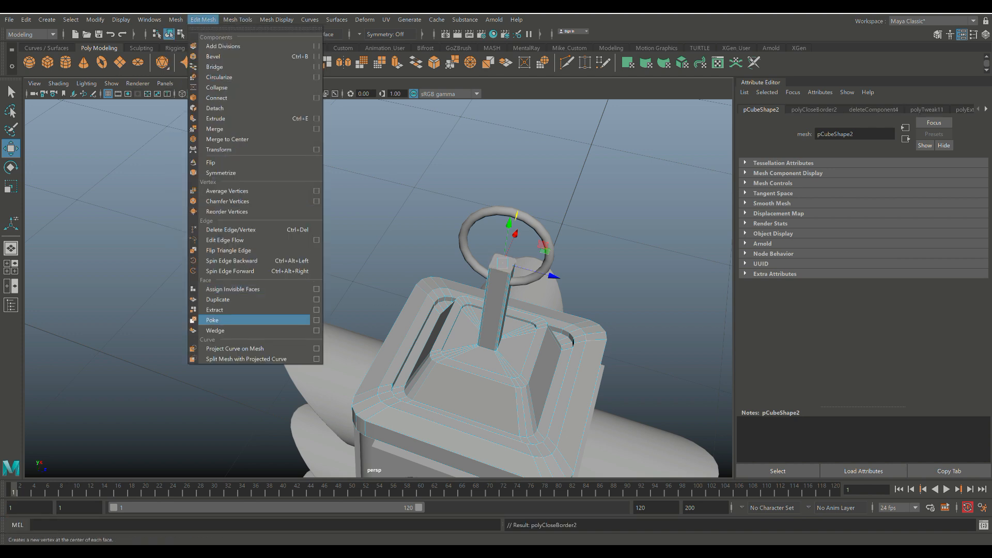
{"action": "left_click", "coordinate": [212, 320]}
{"action": "left_click_drag", "start_coordinate": [375, 356], "coordinate": [408, 284], "text": "alt"}
{"action": "middle_click_drag", "start_coordinate": [408, 285], "coordinate": [320, 309], "text": "alt"}
{"action": "left_click_drag", "start_coordinate": [320, 309], "coordinate": [276, 336], "text": "alt"}
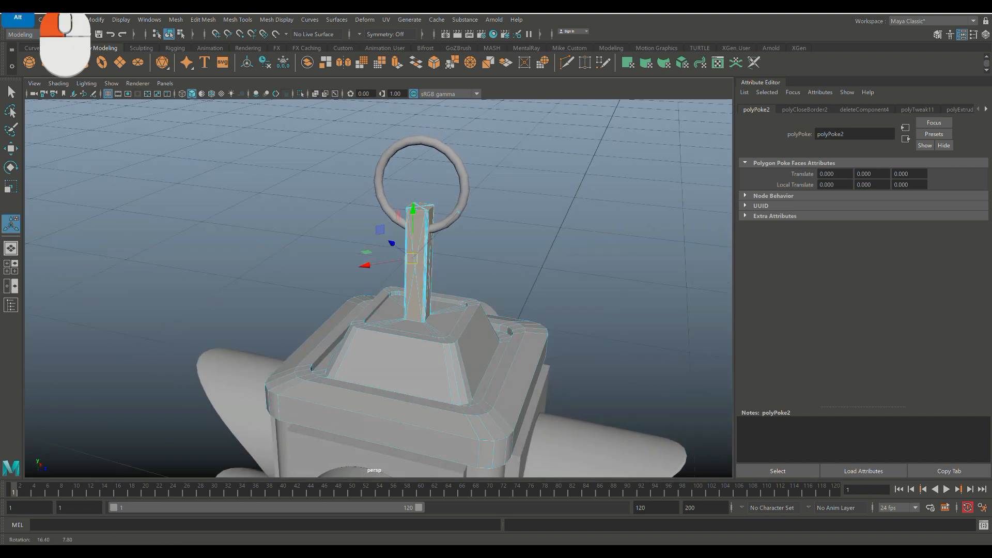
Step: Smooth the hanging torus ring with one division and deselect it
{"action": "left_click", "coordinate": [458, 212]}
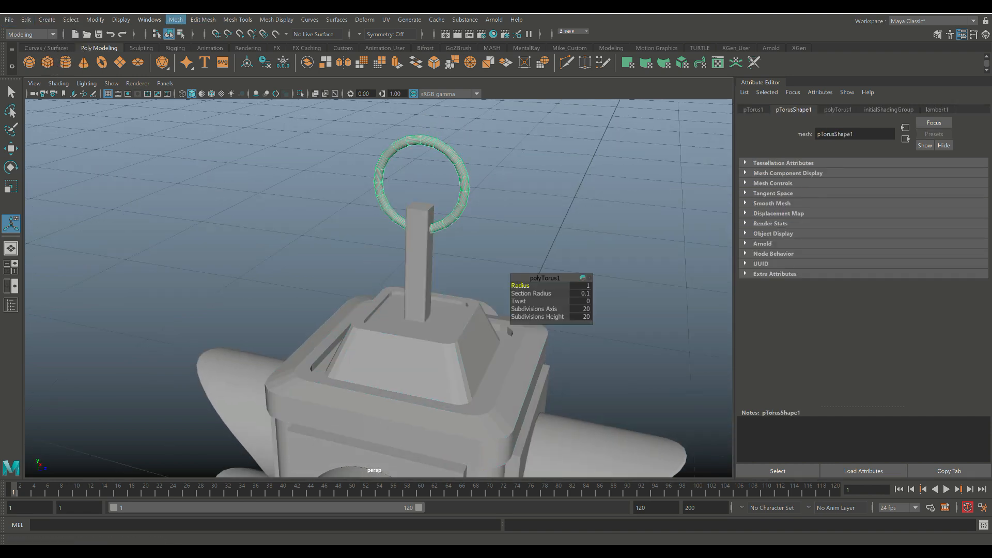
{"action": "left_click", "coordinate": [175, 20]}
{"action": "left_click", "coordinate": [201, 116]}
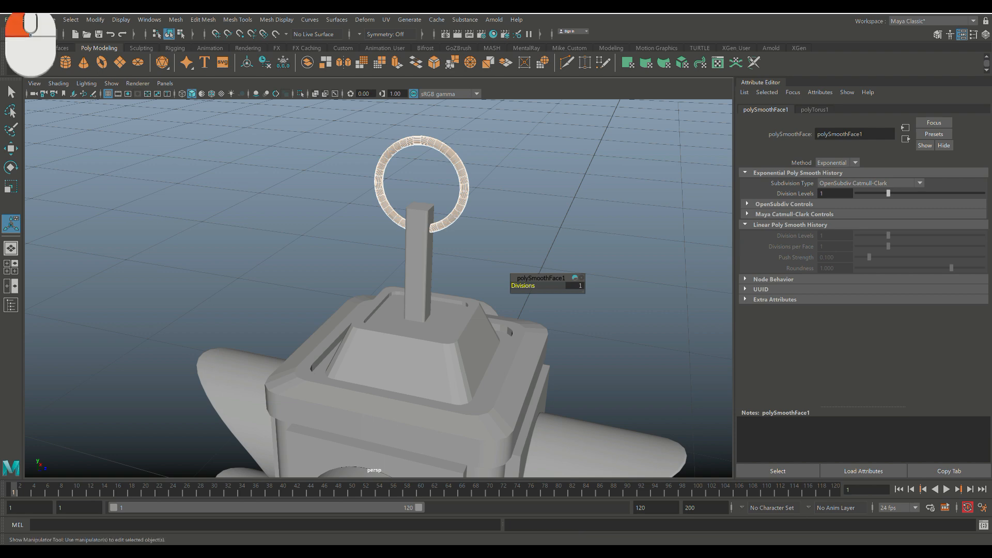
{"action": "left_click", "coordinate": [537, 222]}
Step: Create a second polygon torus and move it about 5.2 units along X, clear of the traffic light
{"action": "scroll", "coordinate": [537, 222], "scroll_direction": "down", "scroll_amount": 7}
{"action": "left_click_drag", "start_coordinate": [537, 222], "coordinate": [459, 250], "text": "alt"}
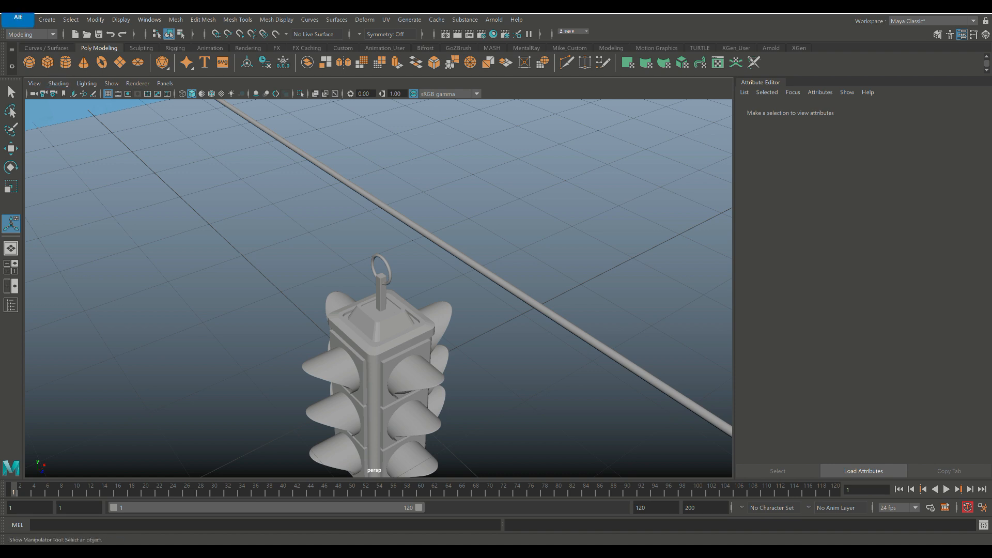
{"action": "middle_click_drag", "start_coordinate": [459, 258], "coordinate": [471, 178], "text": "alt"}
{"action": "scroll", "coordinate": [470, 178], "scroll_direction": "down", "scroll_amount": 1}
{"action": "left_click_drag", "start_coordinate": [470, 178], "coordinate": [601, 190], "text": "alt"}
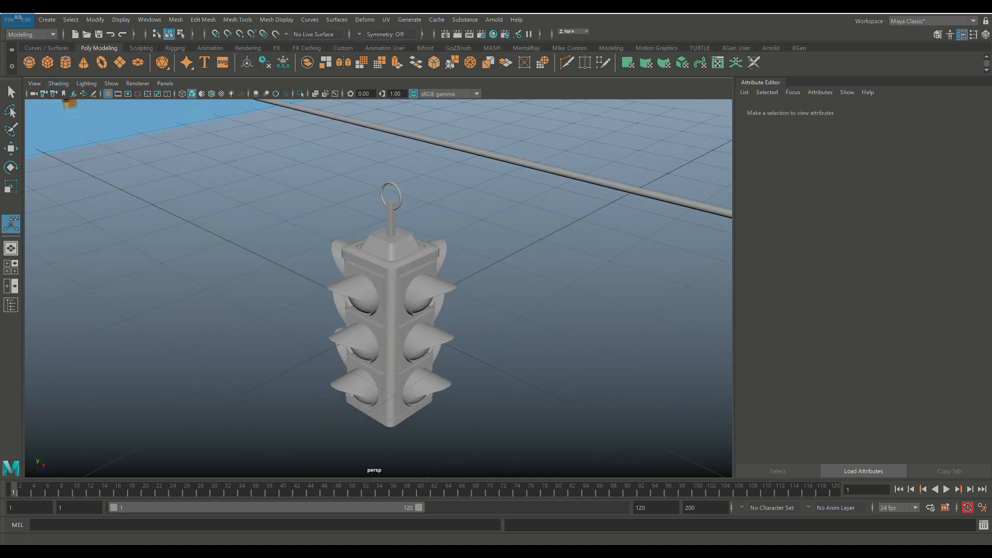
{"action": "left_click", "coordinate": [137, 62]}
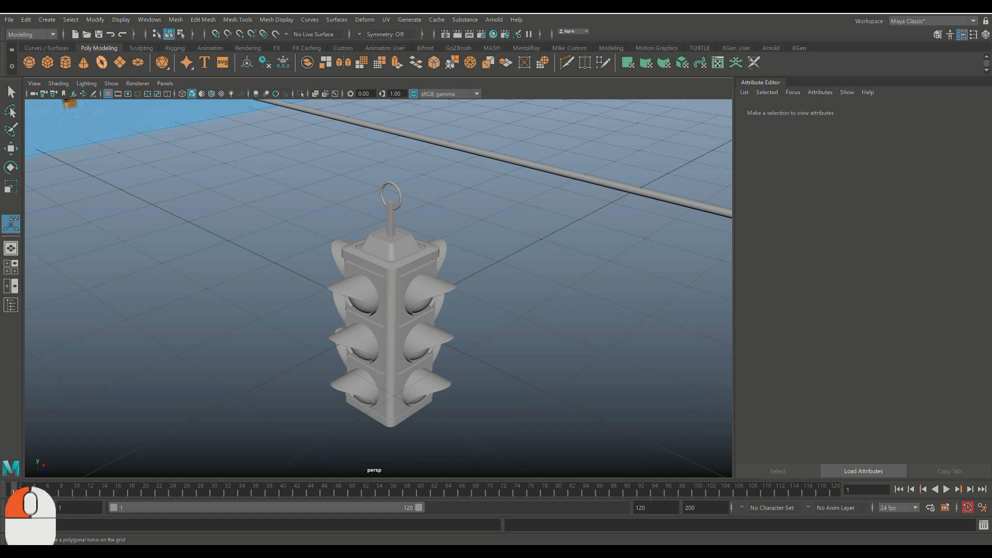
{"action": "scroll", "coordinate": [378, 288], "scroll_direction": "down", "scroll_amount": 7}
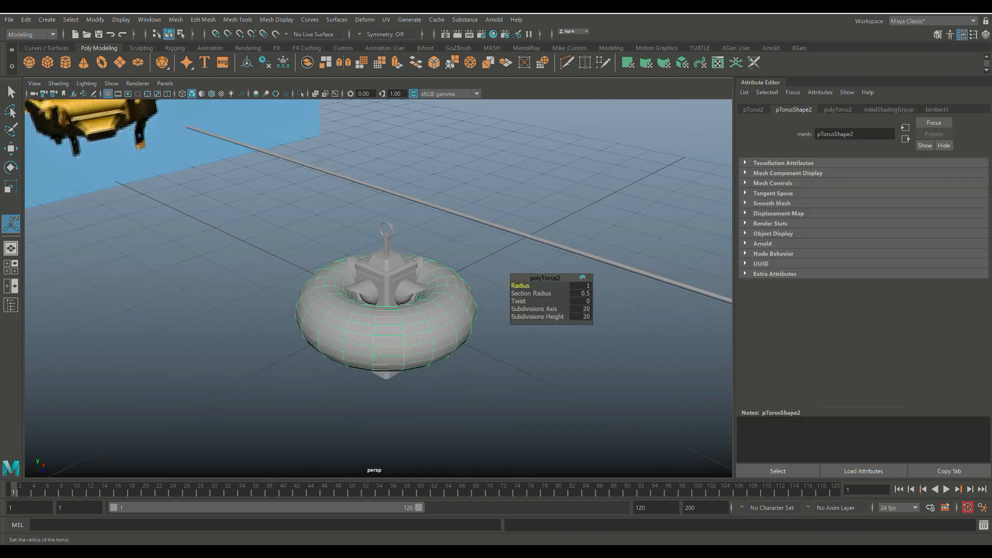
{"action": "key", "text": "w"}
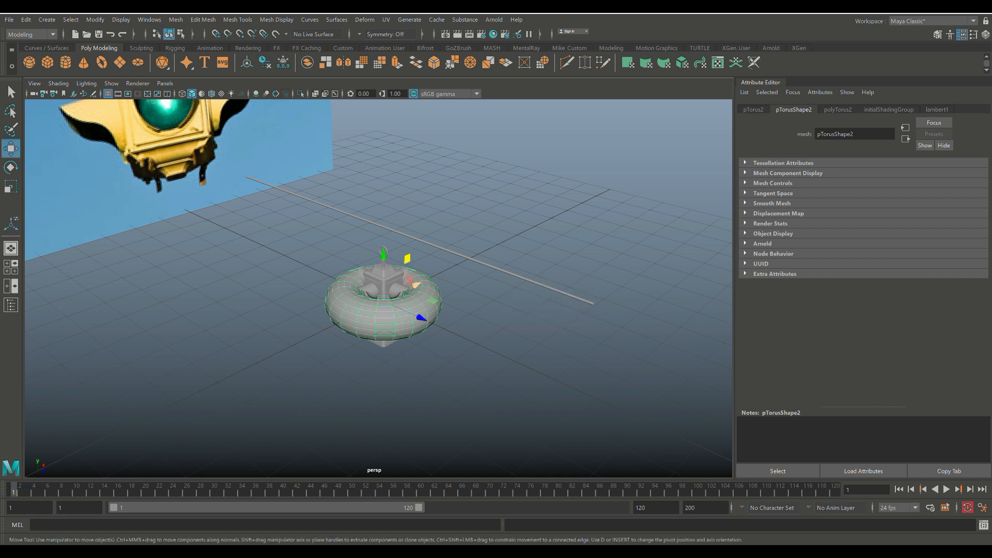
{"action": "left_click_drag", "start_coordinate": [414, 283], "coordinate": [241, 366]}
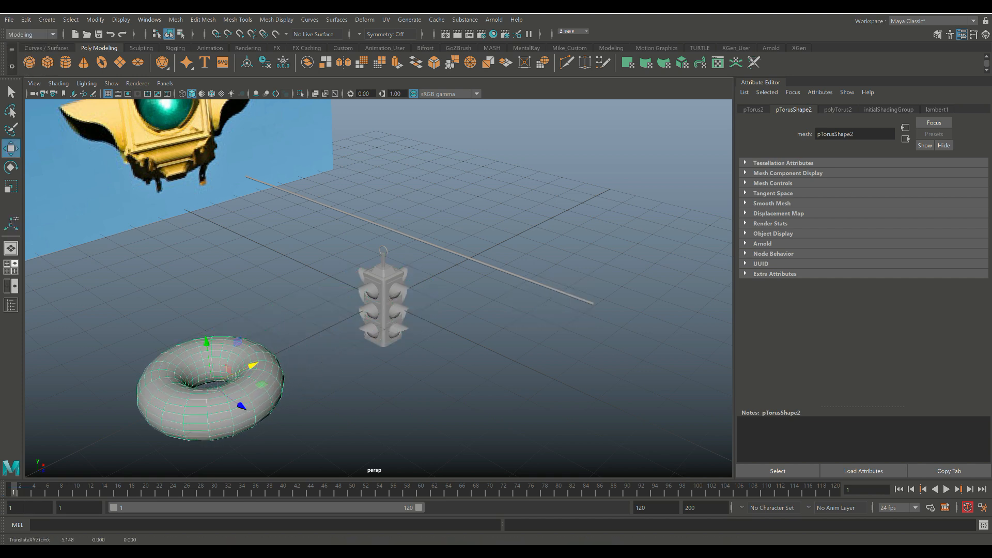
Step: In the top view, set the new torus's axis subdivisions to 8 and height subdivisions to 8
{"action": "key", "text": "space"}
{"action": "key", "text": "space"}
{"action": "key", "text": "f"}
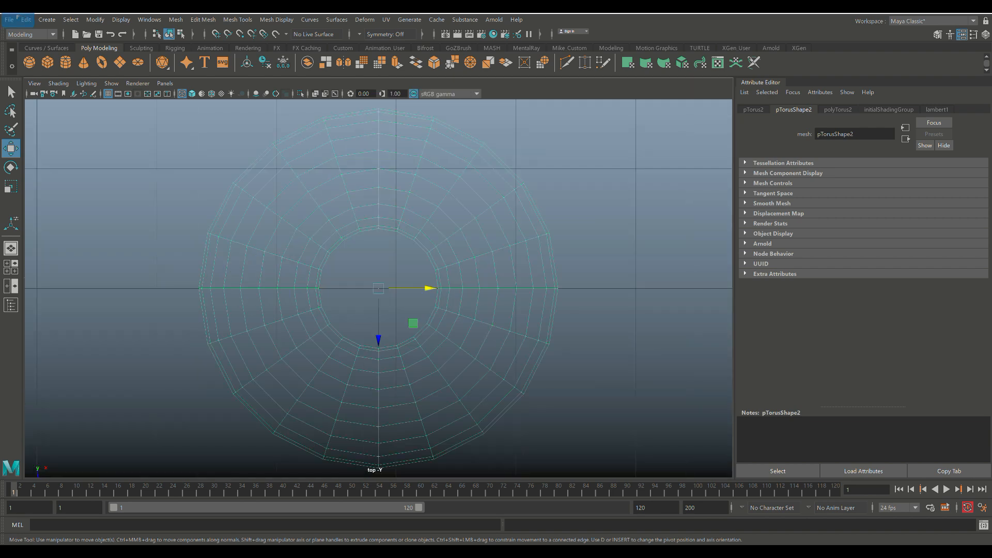
{"action": "scroll", "coordinate": [379, 288], "scroll_direction": "down", "scroll_amount": 9}
{"action": "scroll", "coordinate": [378, 288], "scroll_direction": "up", "scroll_amount": 3}
{"action": "scroll", "coordinate": [378, 288], "scroll_direction": "up", "scroll_amount": 2}
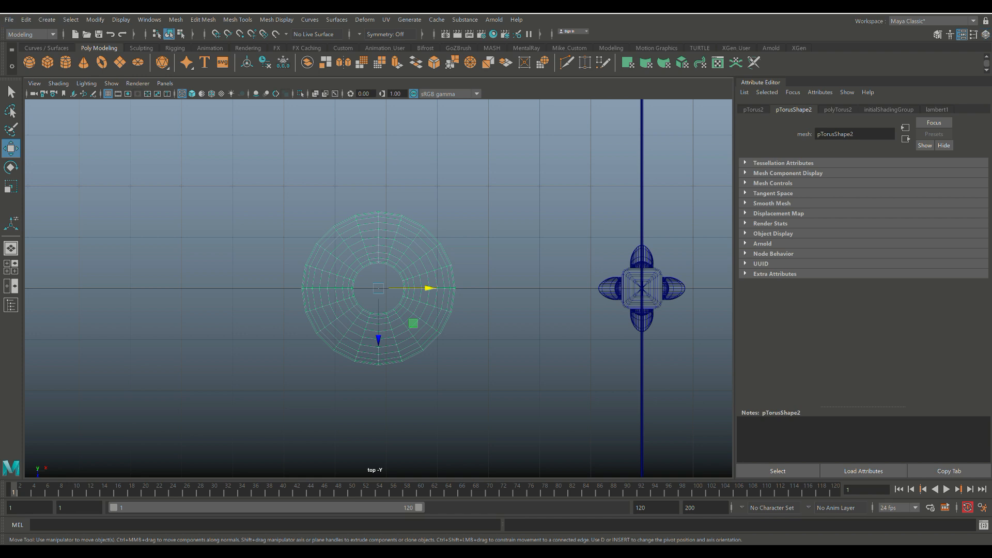
{"action": "left_click", "coordinate": [838, 109]}
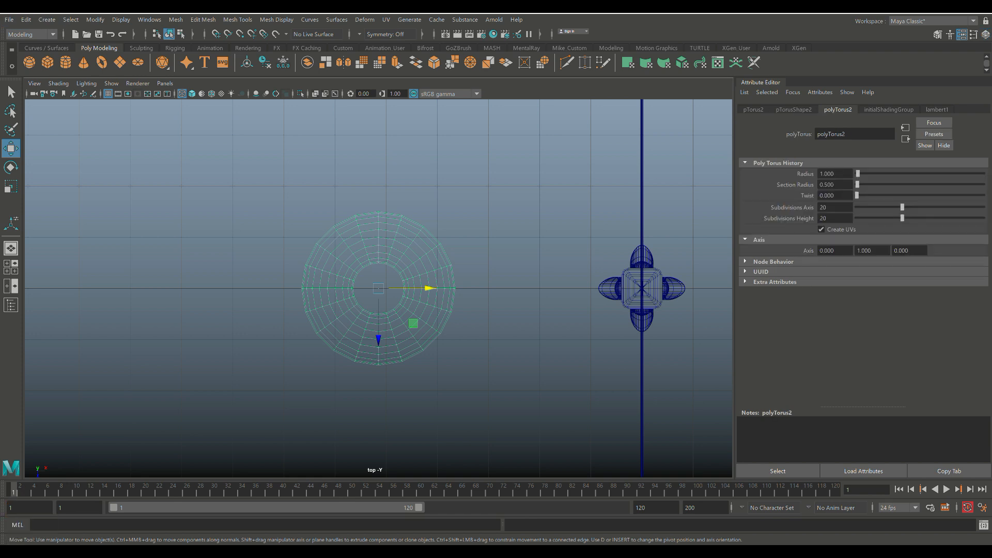
{"action": "type", "text": "8"}
{"action": "left_click", "coordinate": [834, 218]}
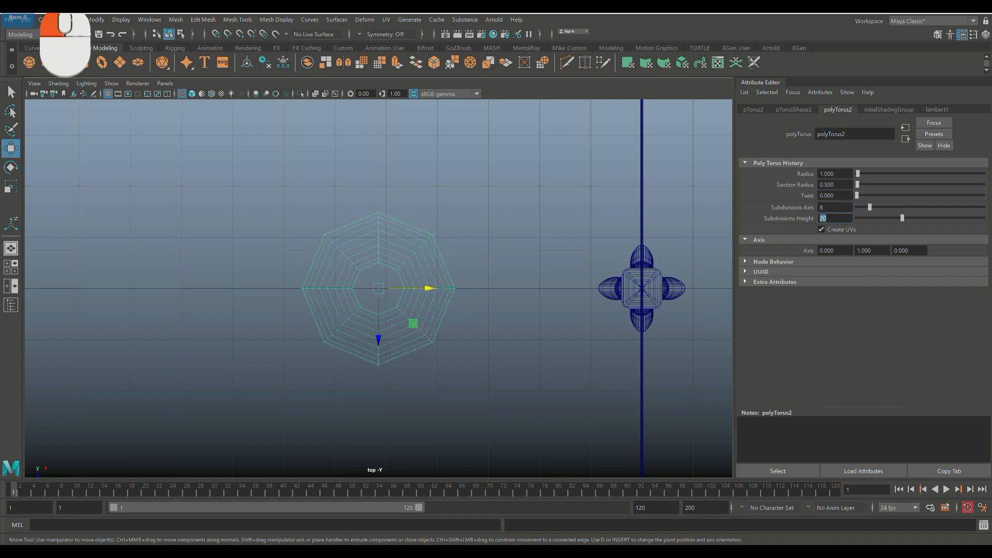
{"action": "type", "text": "8"}
Step: Detach the faces of the torus half nearest the traffic light and move them along X toward it, leaving a gap
{"action": "right_click", "coordinate": [415, 232]}
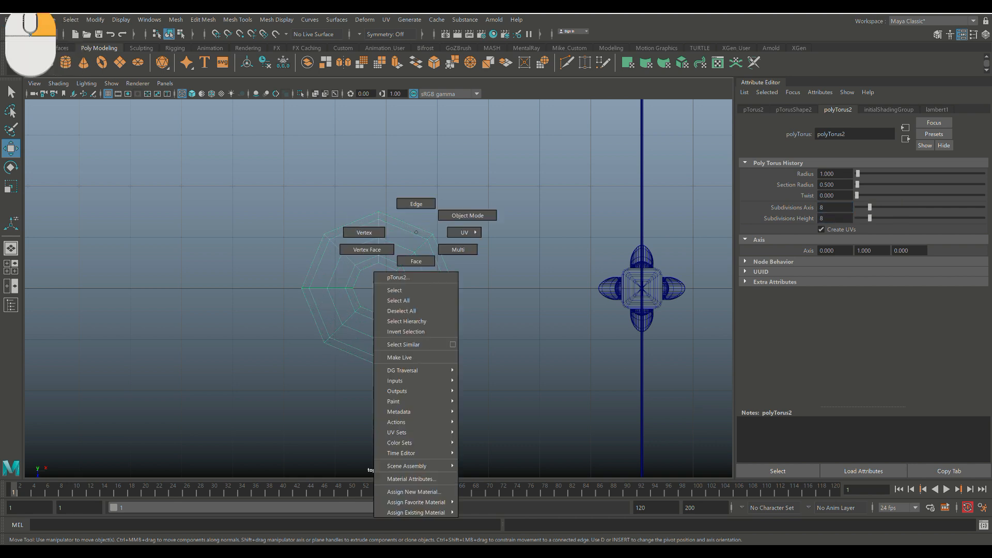
{"action": "left_click_drag", "start_coordinate": [422, 179], "coordinate": [460, 385]}
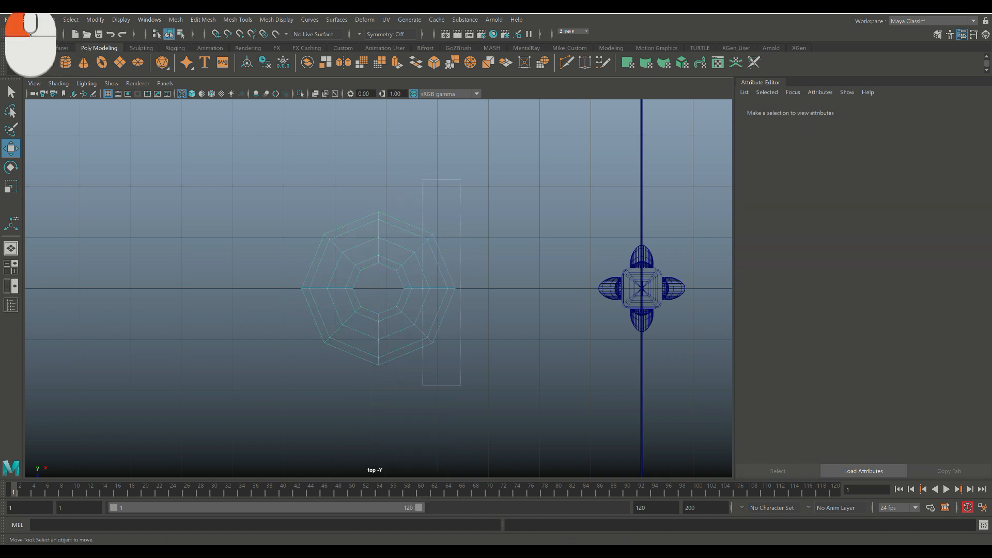
{"action": "left_click_drag", "start_coordinate": [399, 412], "coordinate": [399, 412]}
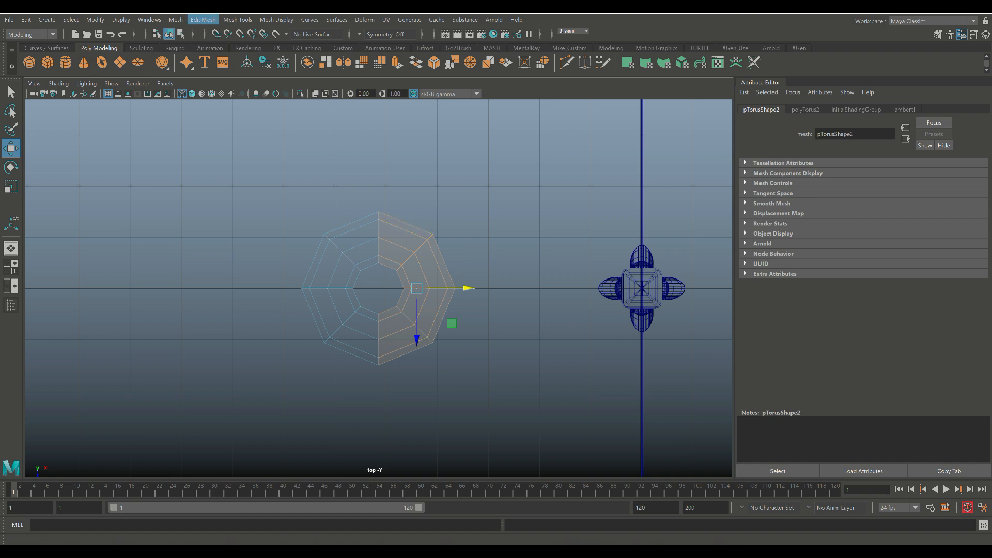
{"action": "left_click", "coordinate": [203, 20]}
{"action": "left_click", "coordinate": [215, 108]}
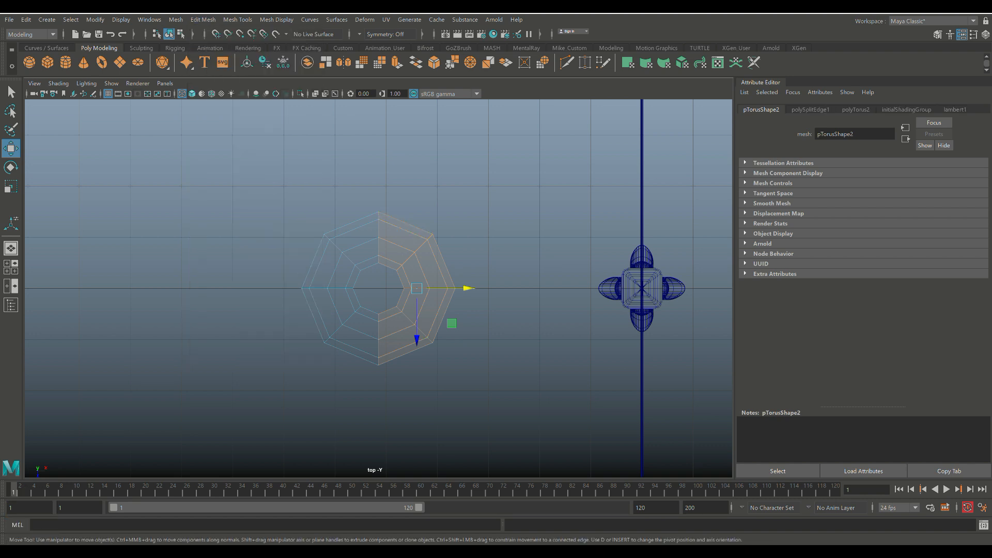
{"action": "left_click_drag", "start_coordinate": [465, 288], "coordinate": [609, 287]}
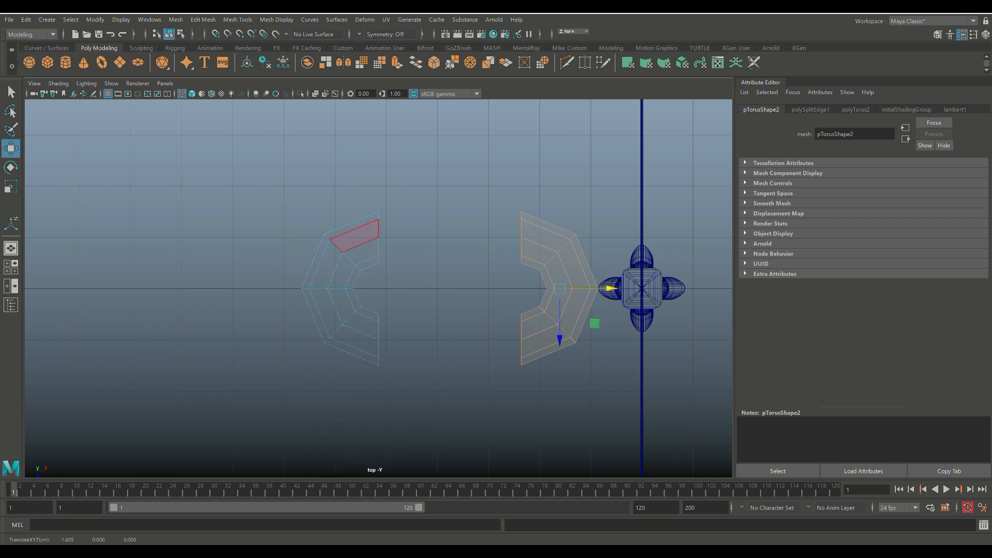
{"action": "key", "text": "F8"}
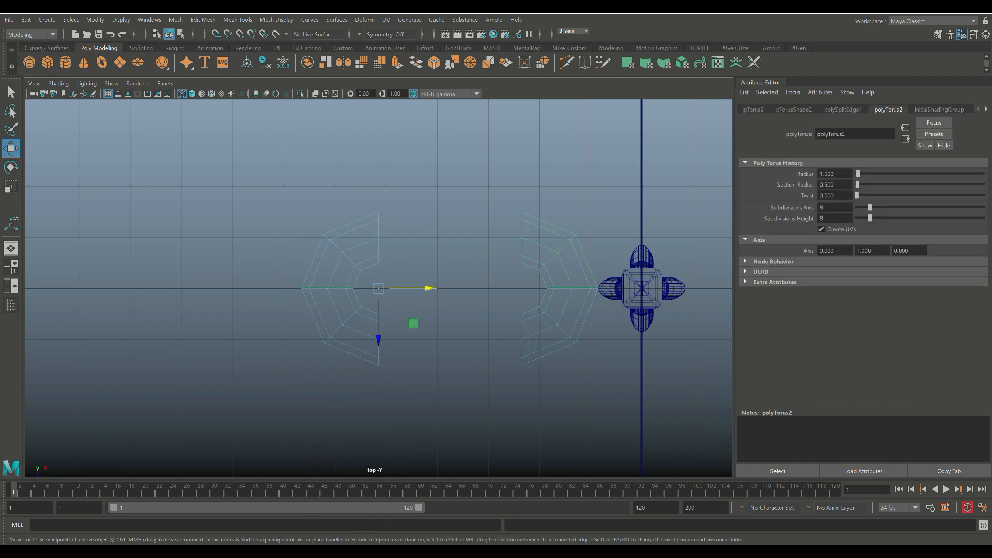
Step: Bridge the facing open ends of the two torus halves on the negative-Z side with a linear path and 1 division
{"action": "right_click", "coordinate": [527, 234]}
{"action": "right_click_drag", "start_coordinate": [527, 209], "coordinate": [526, 206]}
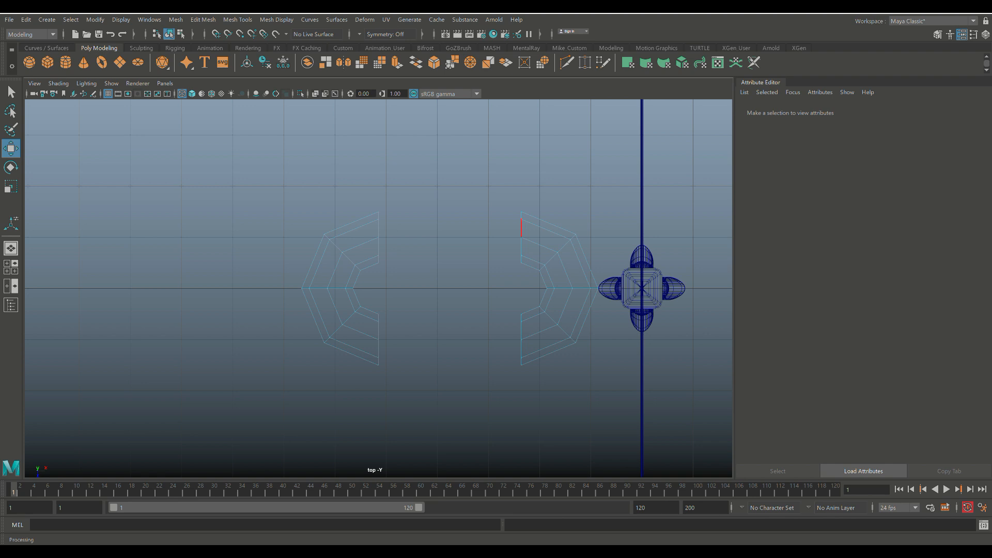
{"action": "left_click", "coordinate": [521, 228]}
{"action": "left_click", "coordinate": [378, 228], "text": "shift"}
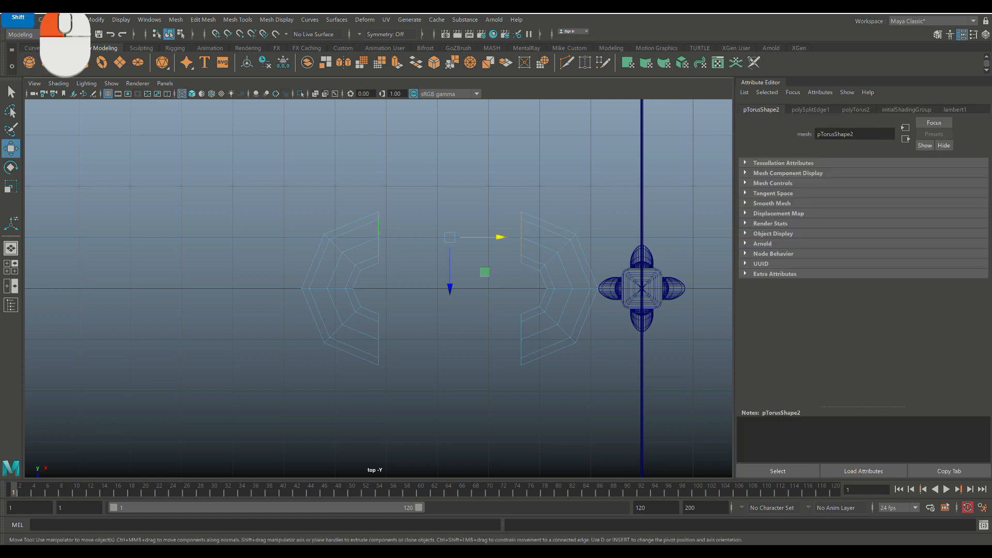
{"action": "left_click", "coordinate": [203, 20]}
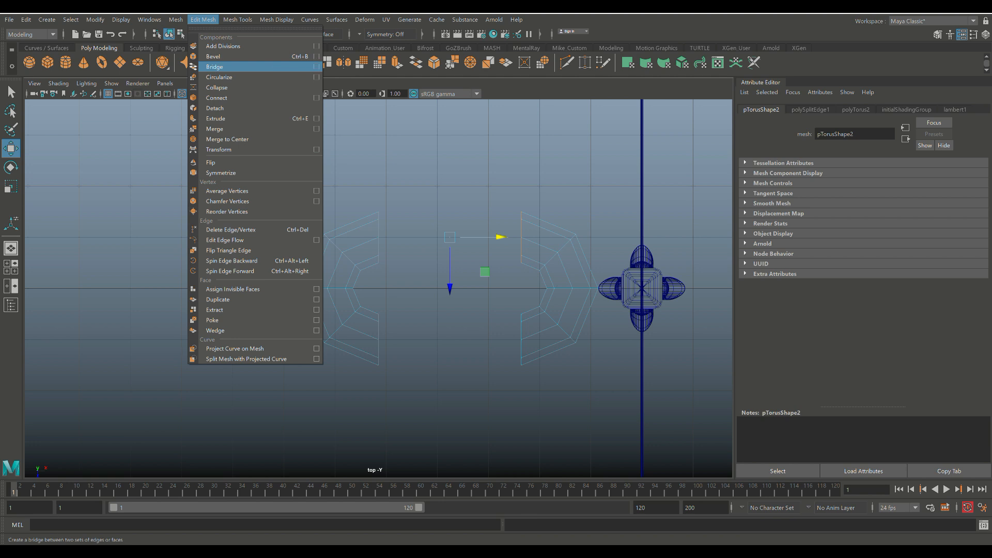
{"action": "left_click", "coordinate": [316, 66]}
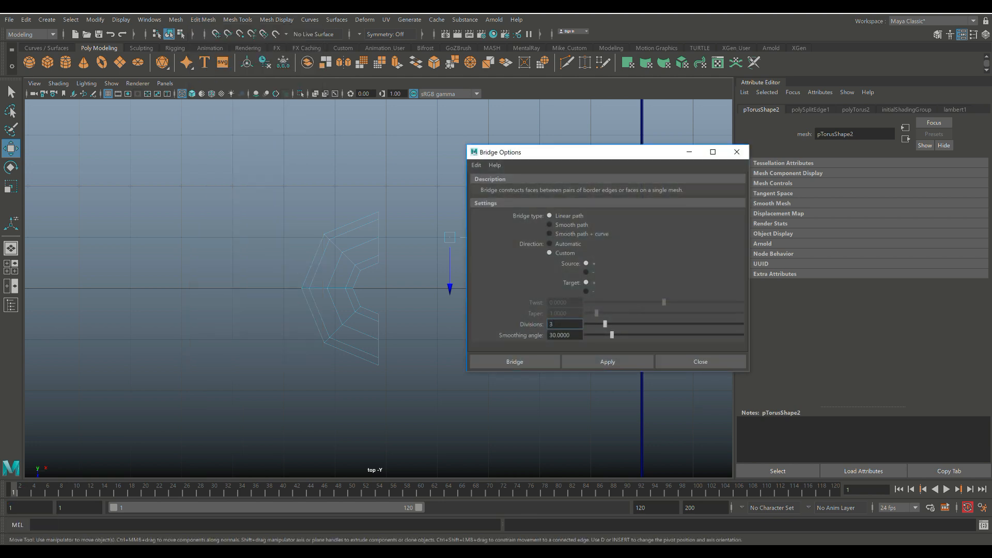
{"action": "double_click", "coordinate": [564, 324]}
{"action": "type", "text": "1"}
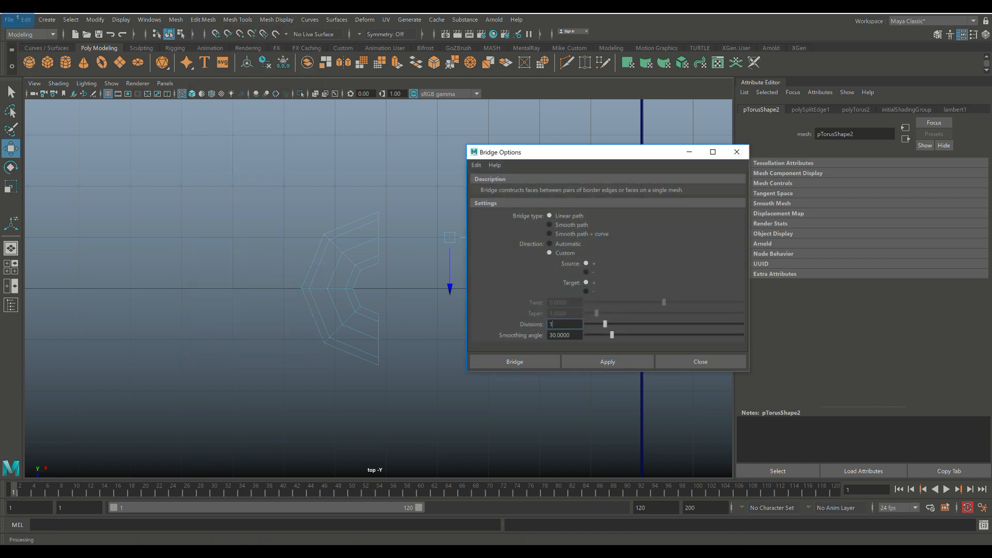
{"action": "left_click", "coordinate": [514, 362]}
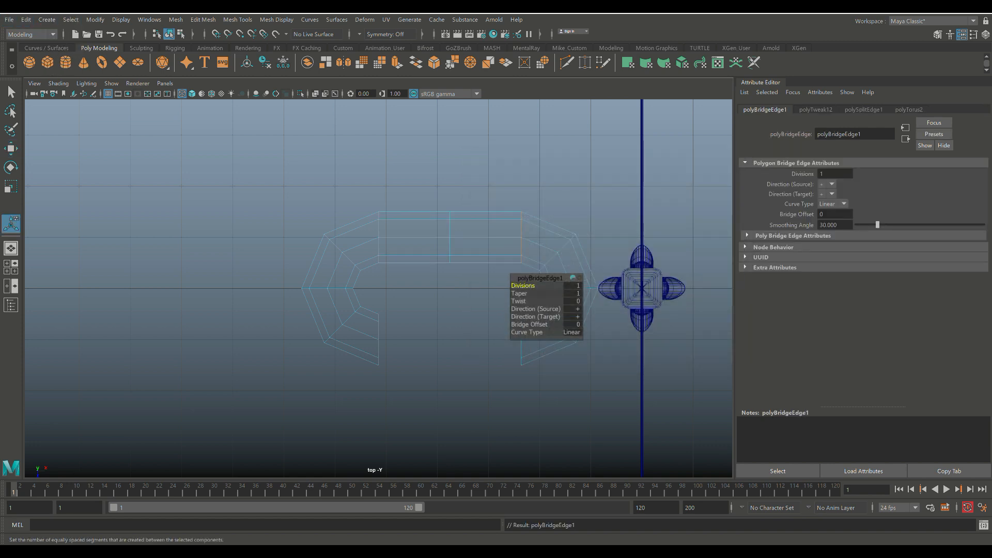
Step: Bridge the remaining pair of open ends on the positive-Z side with the same settings to close the elongated link
{"action": "left_click", "coordinate": [464, 356]}
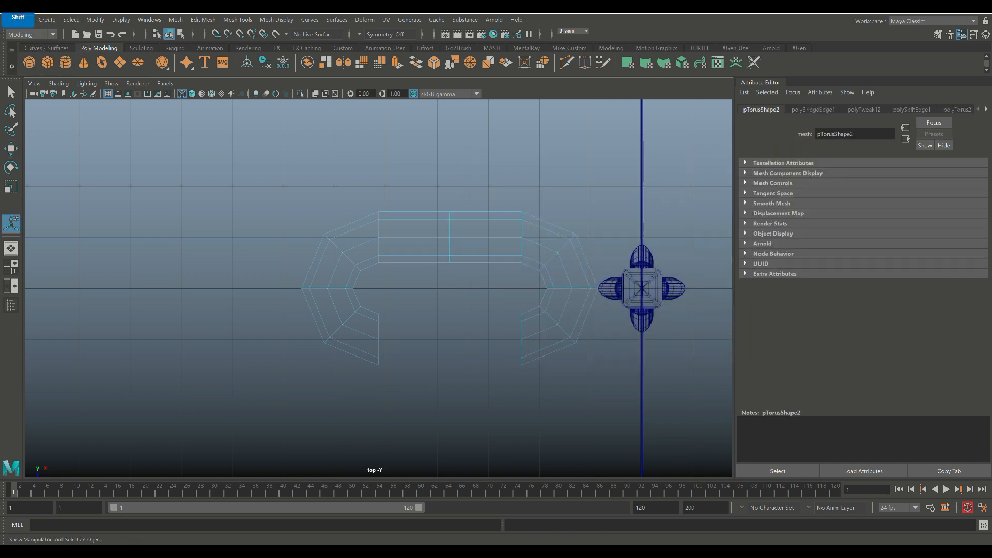
{"action": "left_click", "coordinate": [521, 348], "text": "shift"}
{"action": "key", "text": "g"}
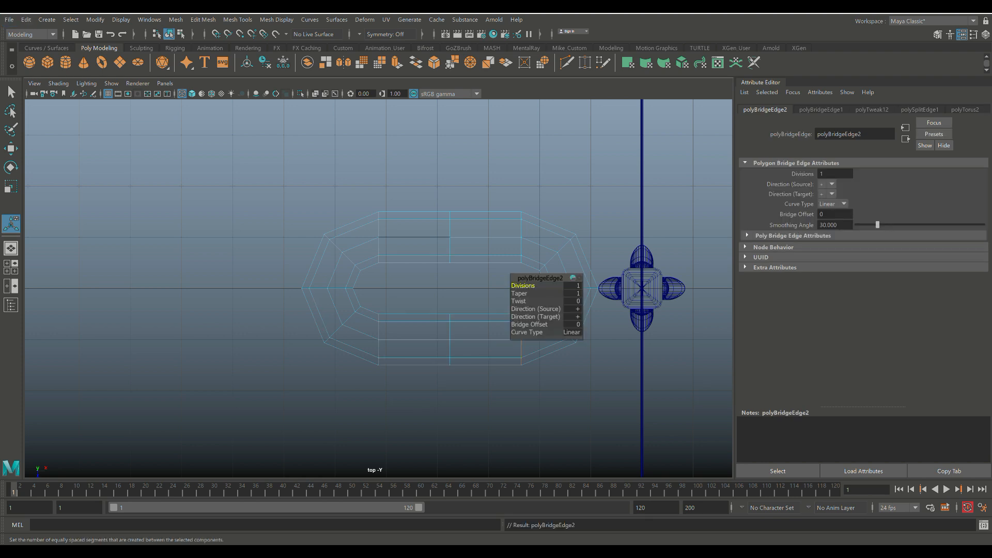
Step: Bevel the middle edge loop of the link's straight section on the negative-Z side with a fraction of 0.1
{"action": "right_click", "coordinate": [447, 235]}
{"action": "right_click_drag", "start_coordinate": [448, 235], "coordinate": [448, 208]}
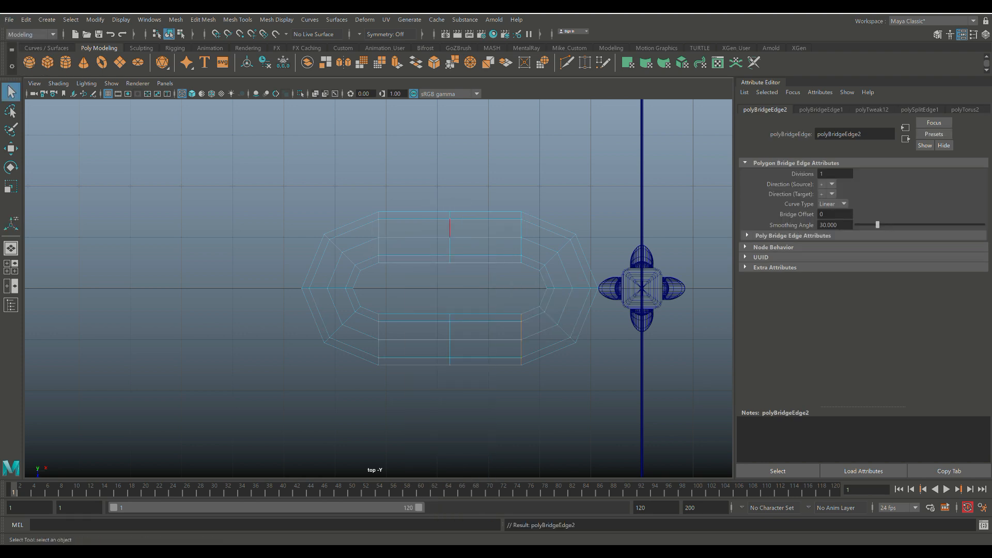
{"action": "left_click", "coordinate": [449, 227]}
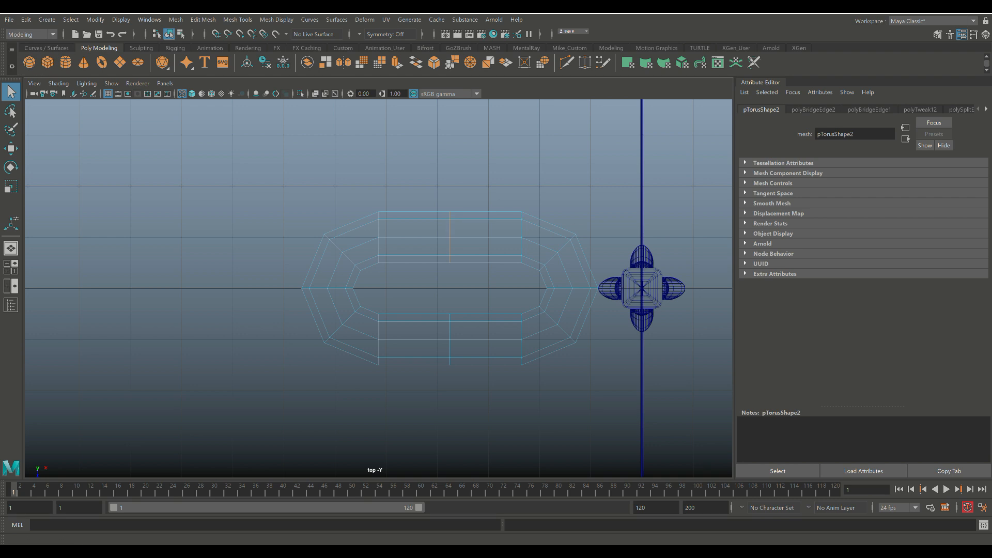
{"action": "left_click", "coordinate": [203, 20]}
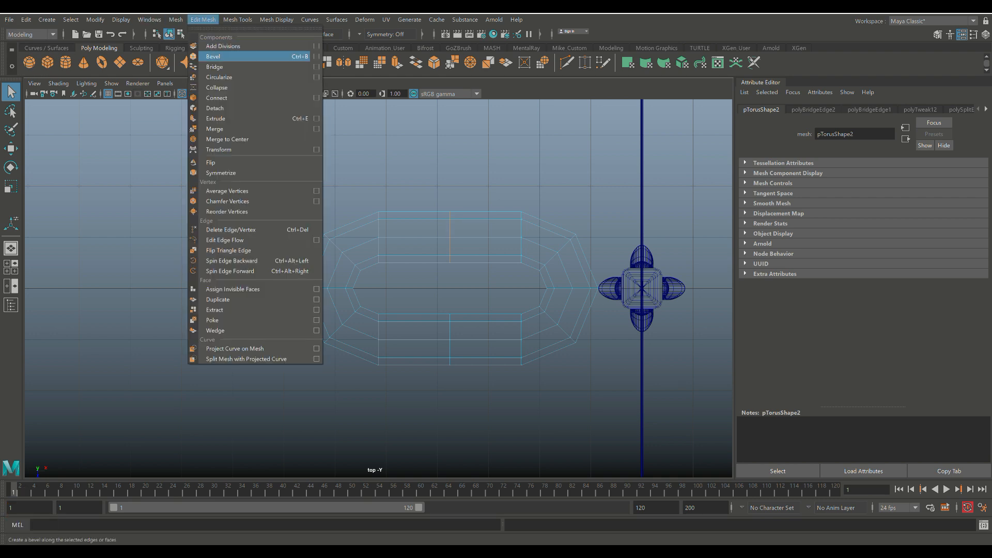
{"action": "left_click", "coordinate": [214, 56]}
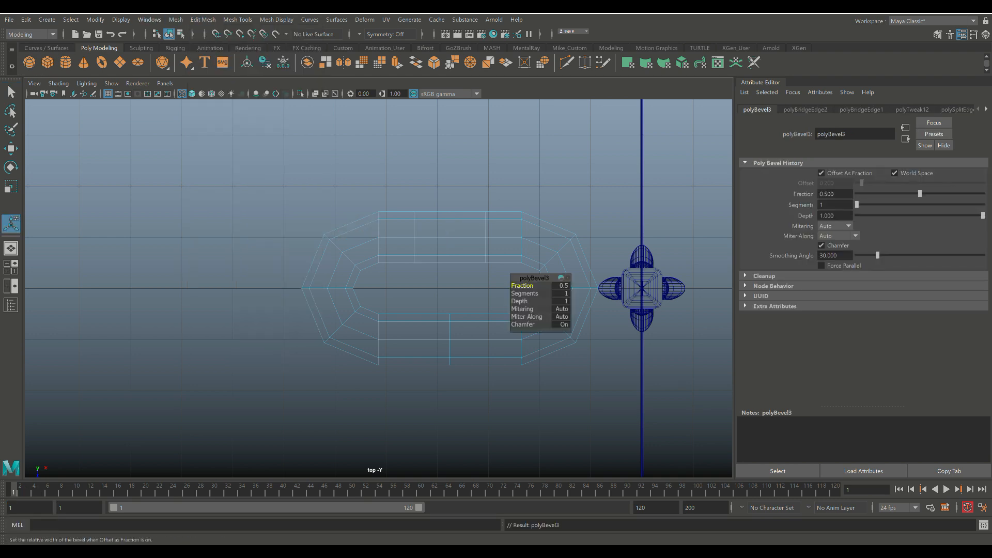
{"action": "left_click", "coordinate": [561, 285]}
{"action": "type", "text": "0."}
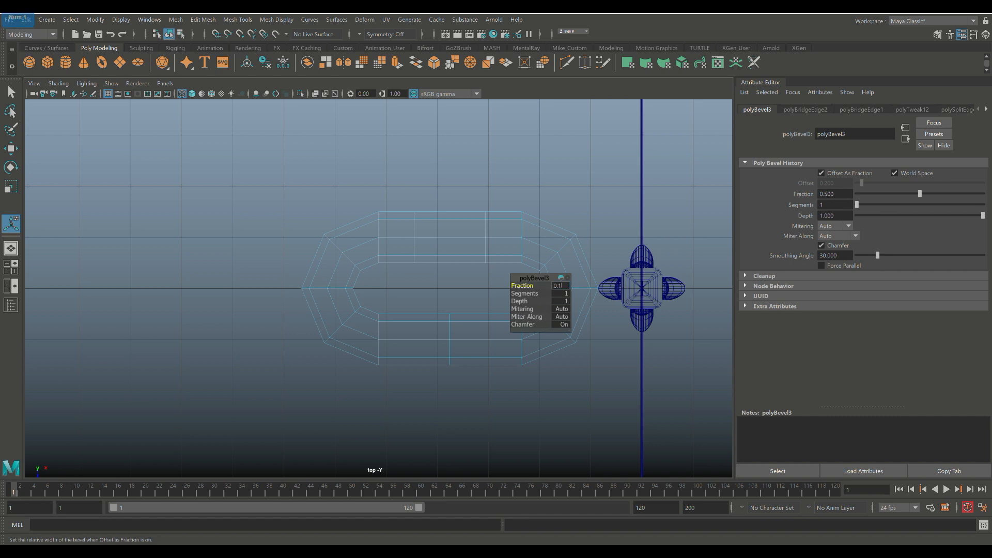
{"action": "type", "text": "1"}
{"action": "key", "text": "Return"}
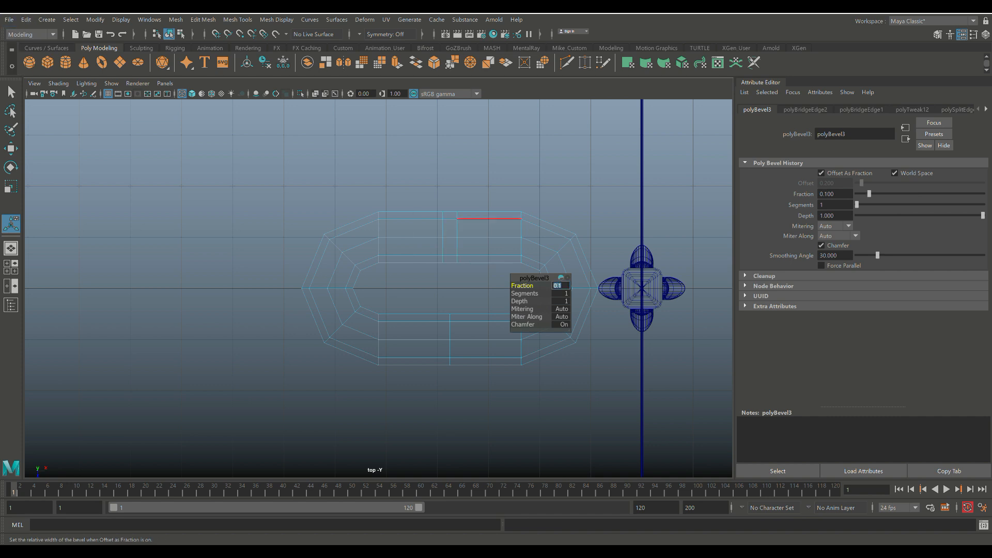
Step: Select the narrow ring of beveled faces and extrude it with a thickness of 0.02
{"action": "right_click_drag", "start_coordinate": [454, 221], "coordinate": [454, 249]}
{"action": "left_click", "coordinate": [449, 246]}
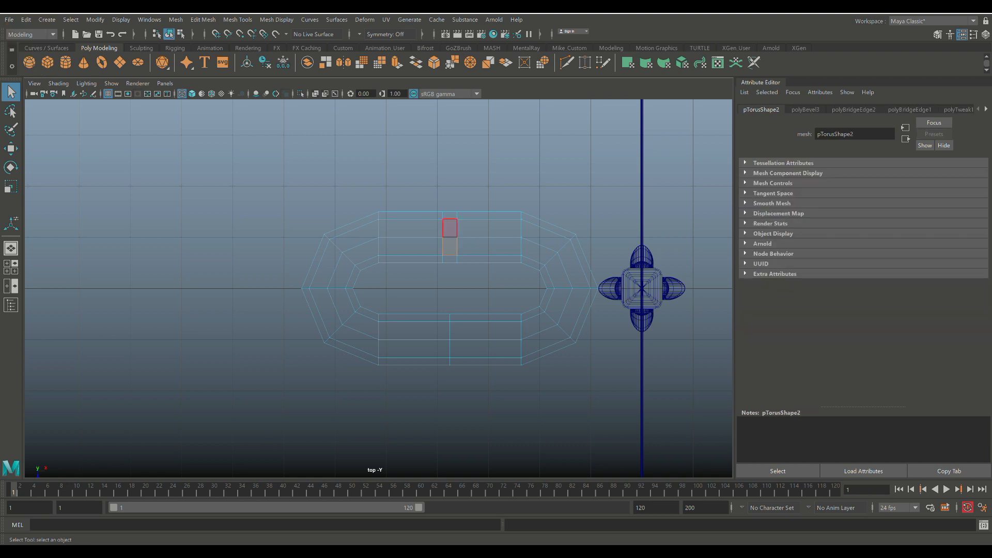
{"action": "left_click", "coordinate": [450, 227], "text": "shift"}
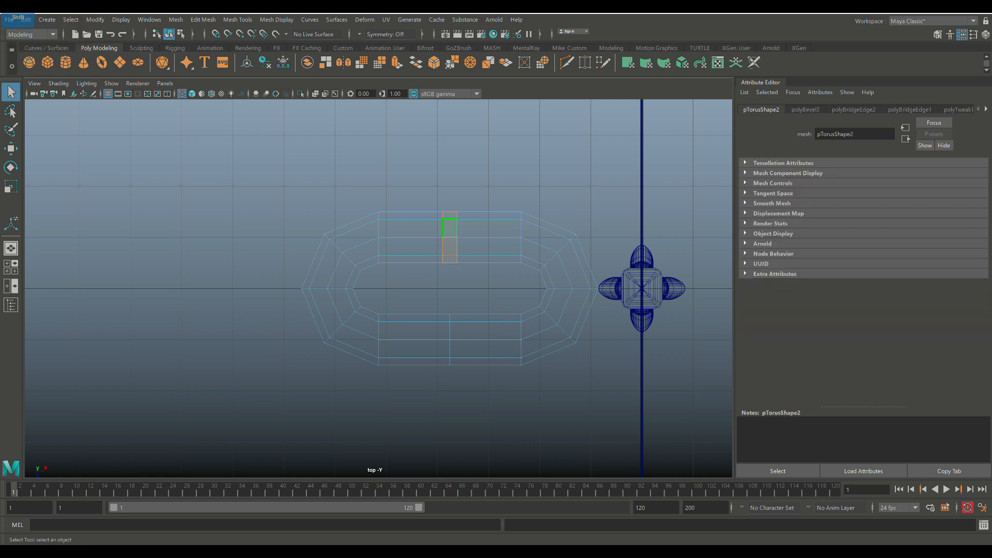
{"action": "key", "text": "ctrl+e"}
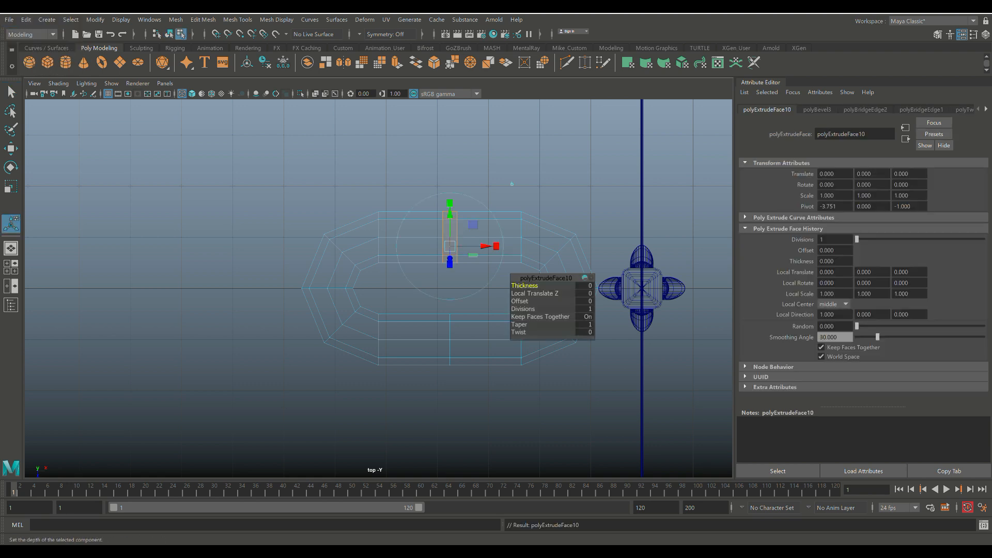
{"action": "type", "text": "02"}
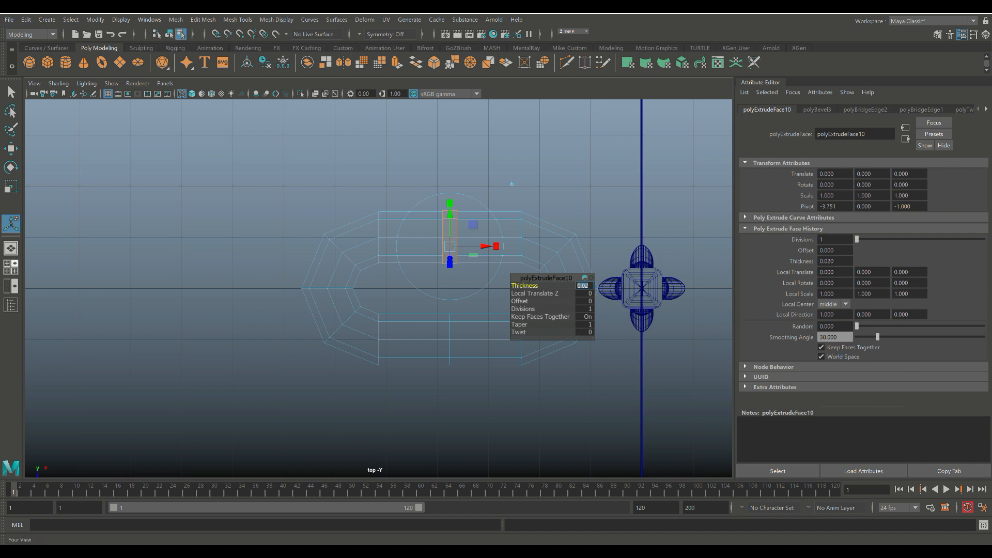
Step: In the perspective view, duplicate the whole link and move the copy along X away from the traffic light
{"action": "left_click", "coordinate": [11, 267]}
{"action": "key", "text": "space"}
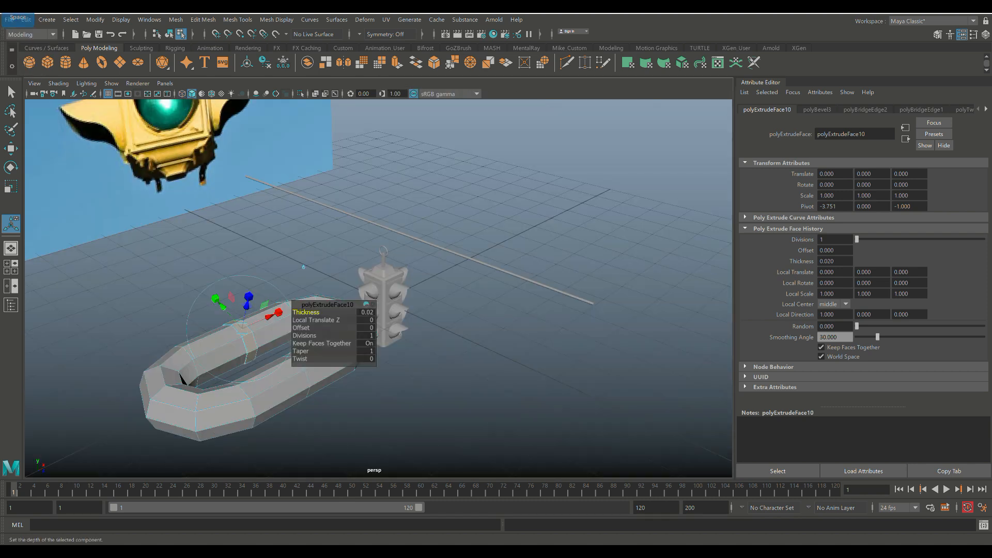
{"action": "scroll", "coordinate": [379, 288], "scroll_direction": "down", "scroll_amount": 2}
{"action": "left_click_drag", "start_coordinate": [378, 288], "coordinate": [414, 334], "text": "alt"}
{"action": "right_click_drag", "start_coordinate": [397, 277], "coordinate": [448, 256]}
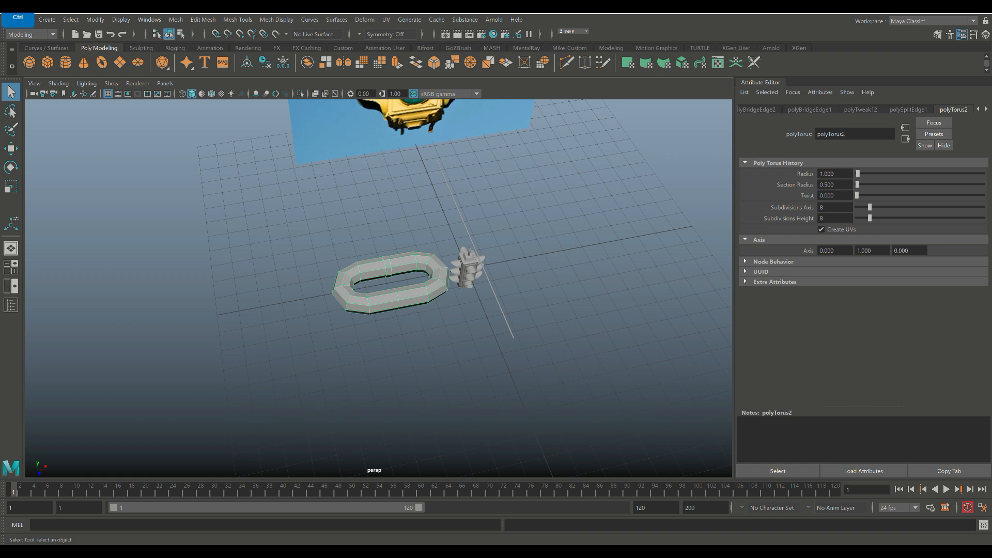
{"action": "key", "text": "ctrl+d"}
{"action": "key", "text": "w"}
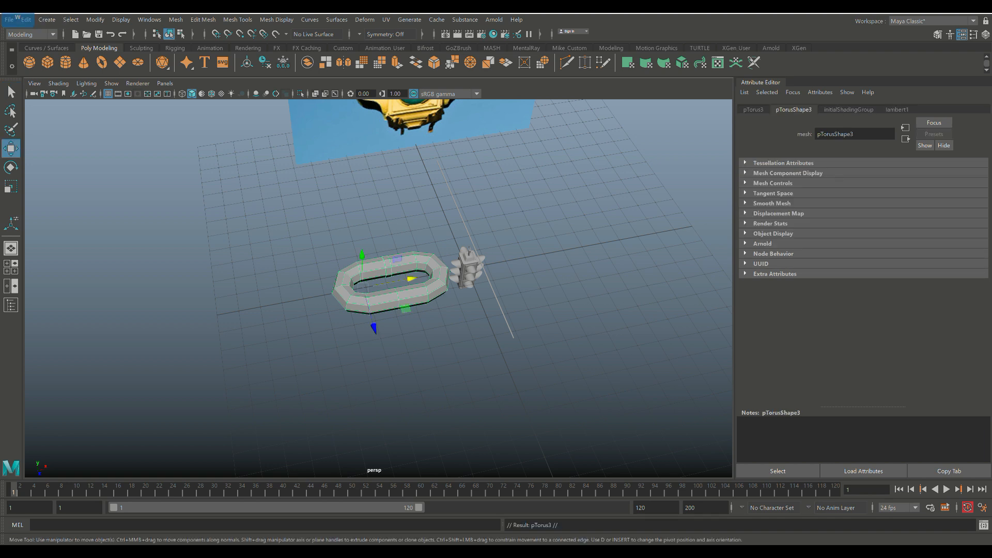
{"action": "left_click_drag", "start_coordinate": [411, 279], "coordinate": [341, 292]}
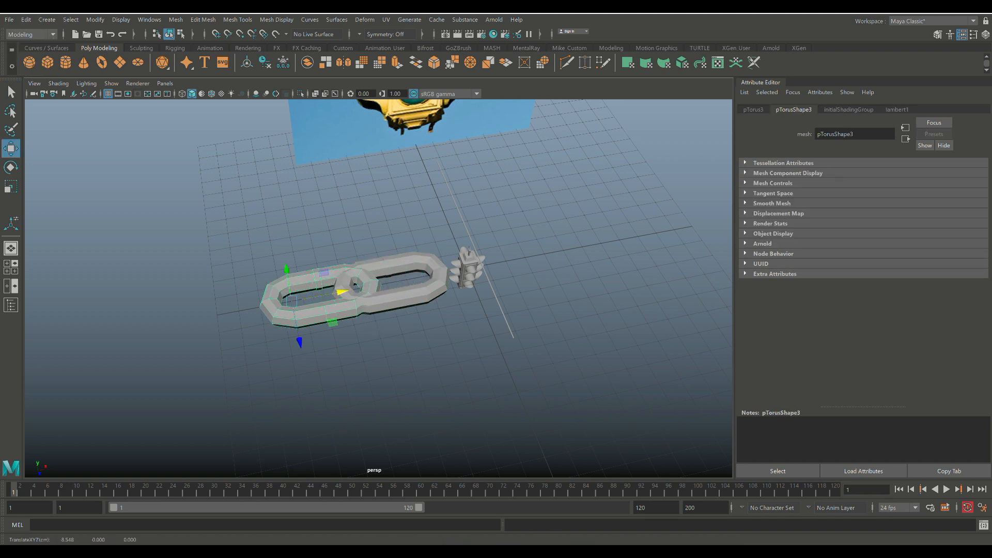
Step: Rotate the duplicated link 75° about X and shift it along X to -8.983 so it interlocks with the first link
{"action": "key", "text": "e"}
{"action": "key", "text": "j"}
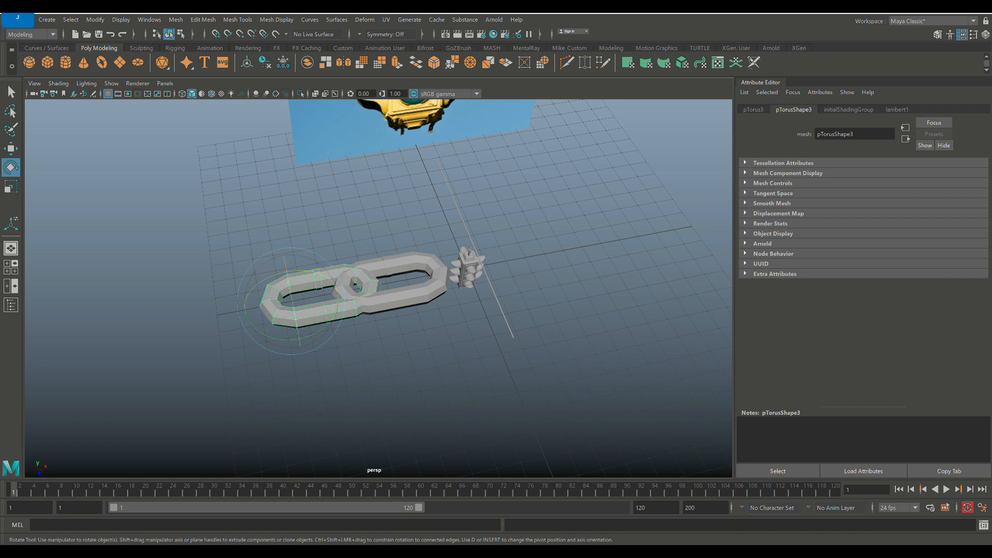
{"action": "left_click_drag", "start_coordinate": [287, 277], "coordinate": [297, 330]}
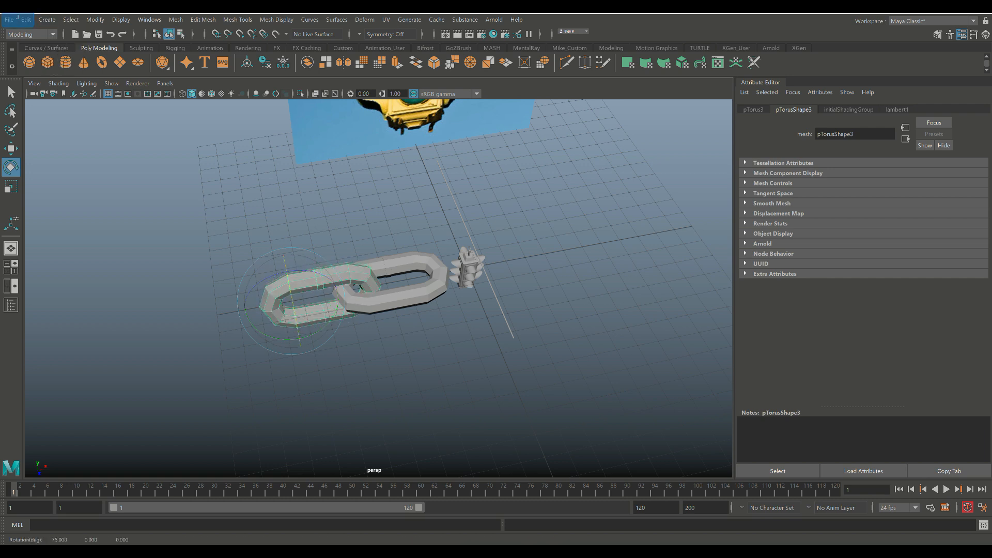
{"action": "key", "text": "w"}
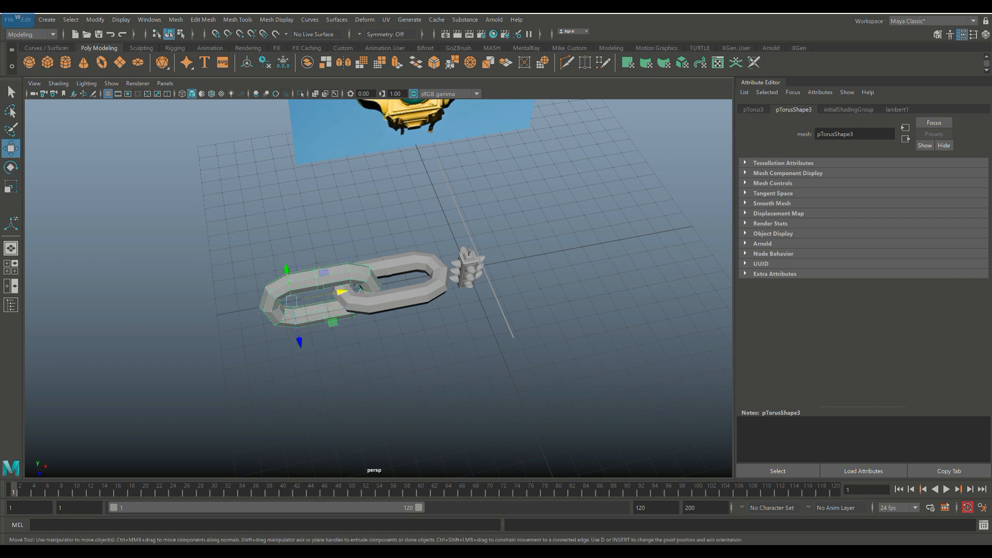
{"action": "left_click_drag", "start_coordinate": [342, 293], "coordinate": [333, 294]}
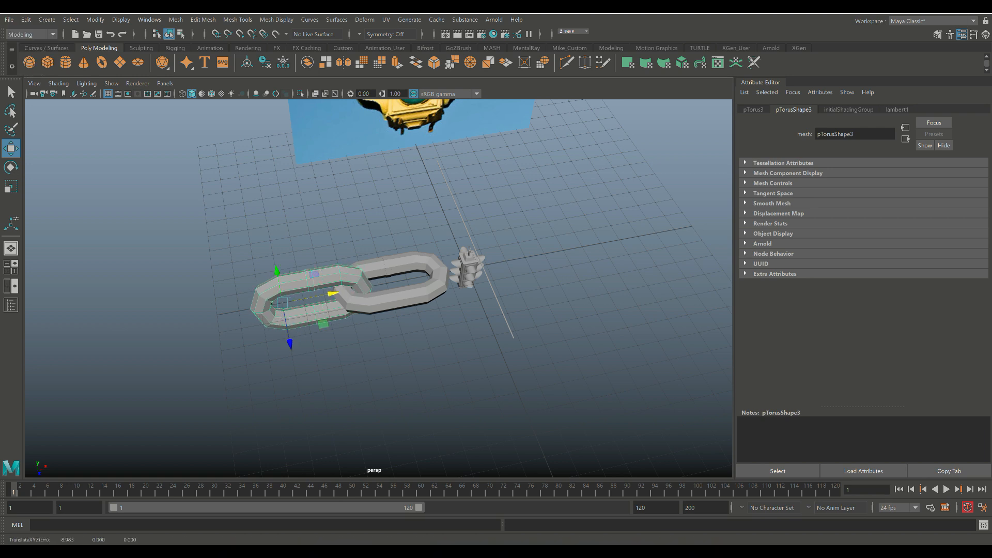
Step: Smooth both chain links with 1 division
{"action": "left_click", "coordinate": [374, 303]}
{"action": "left_click", "coordinate": [315, 313], "text": "shift"}
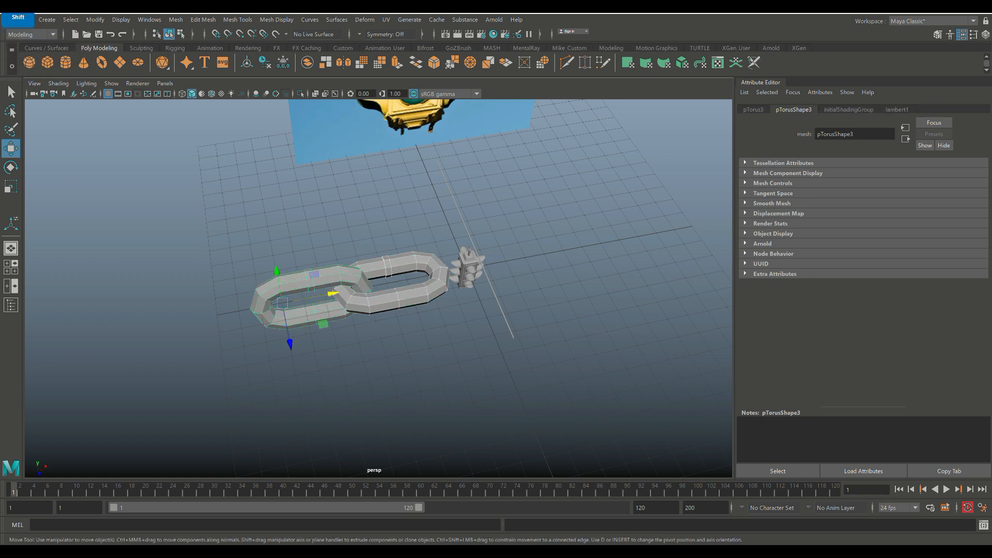
{"action": "left_click", "coordinate": [175, 19]}
{"action": "left_click", "coordinate": [217, 115]}
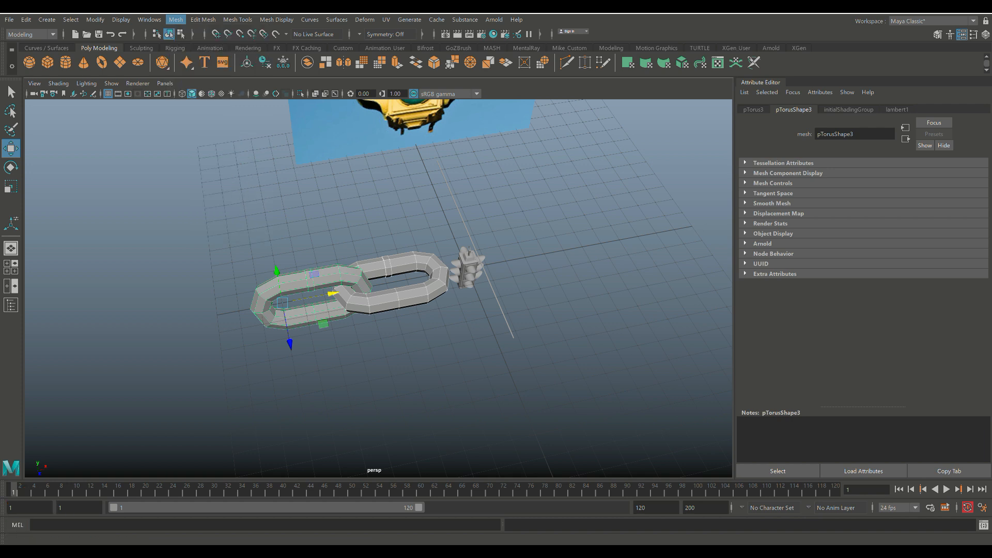
{"action": "left_click_drag", "start_coordinate": [377, 289], "coordinate": [434, 275], "text": "alt"}
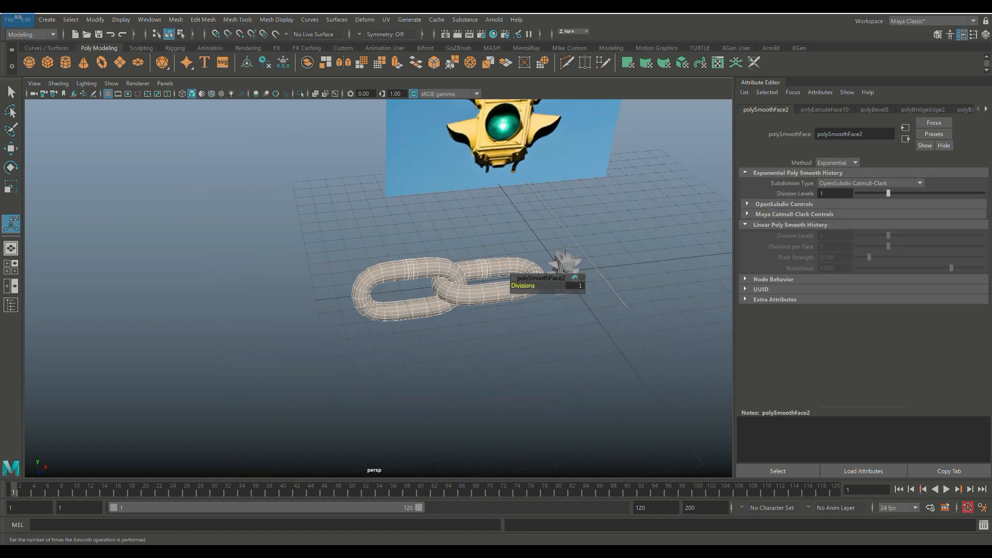
Step: Duplicate both smoothed links and move the pair about 16.5 units along X away from the traffic light, interlocking it with the originals
{"action": "right_click_drag", "start_coordinate": [467, 271], "coordinate": [509, 254]}
{"action": "key", "text": "q"}
{"action": "left_click", "coordinate": [504, 266]}
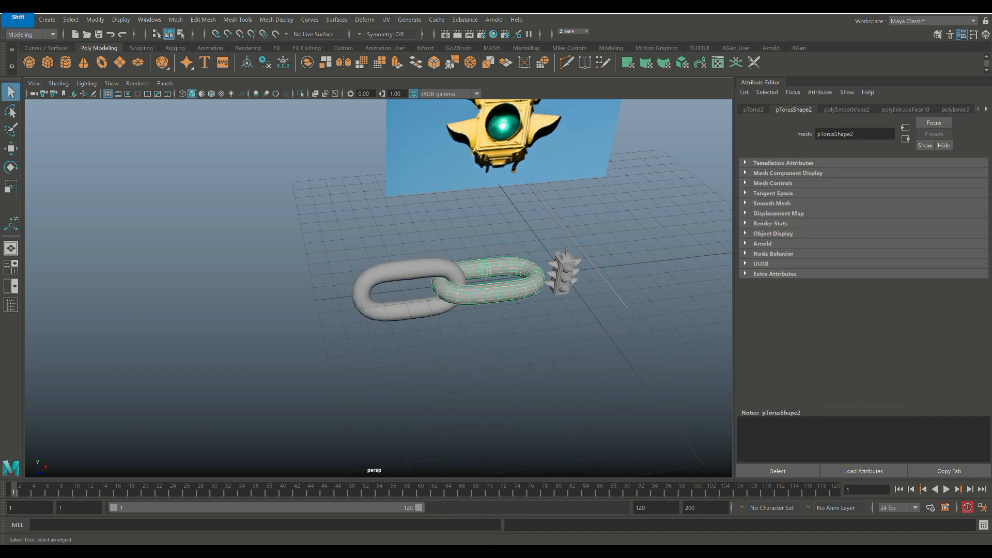
{"action": "left_click", "coordinate": [415, 267], "text": "shift"}
{"action": "key", "text": "ctrl+d"}
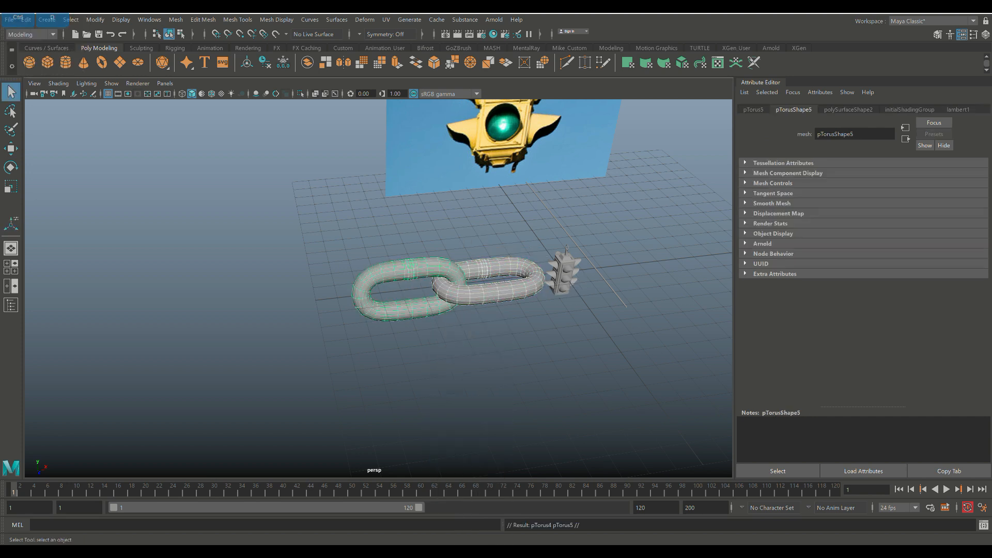
{"action": "key", "text": "w"}
{"action": "left_click_drag", "start_coordinate": [429, 286], "coordinate": [265, 306]}
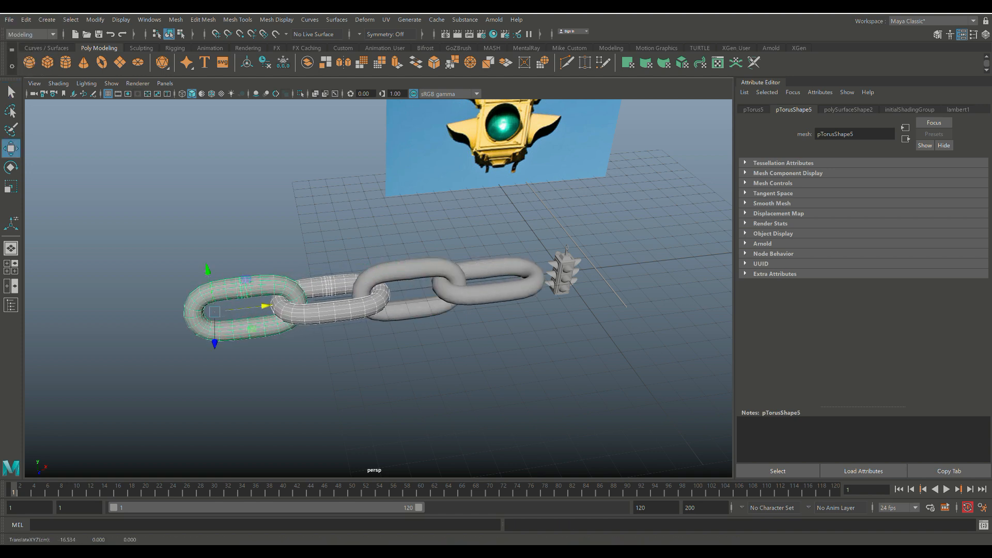
Step: Select all four chain links and combine them into one mesh
{"action": "left_click_drag", "start_coordinate": [215, 234], "coordinate": [321, 282]}
{"action": "left_click_drag", "start_coordinate": [472, 401], "coordinate": [471, 401]}
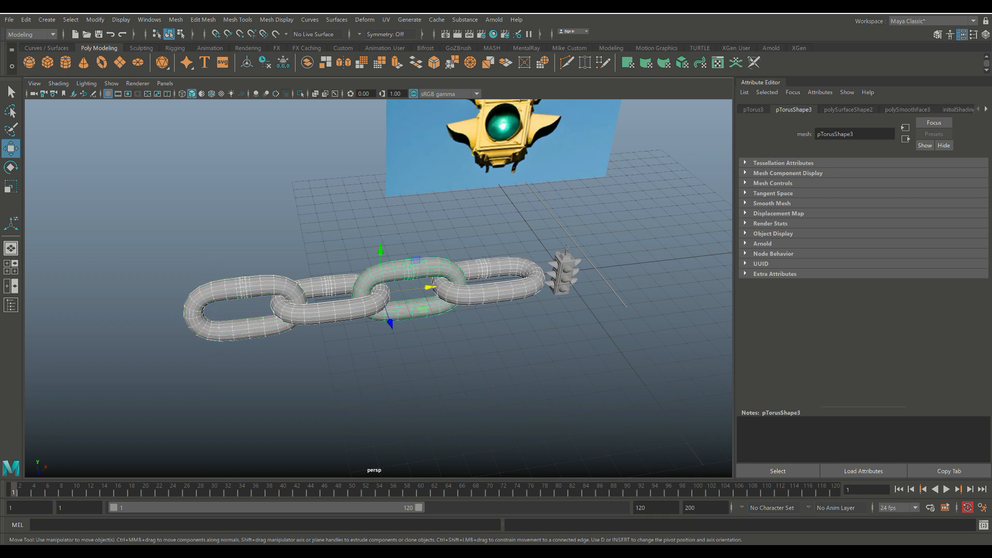
{"action": "left_click", "coordinate": [175, 19]}
{"action": "left_click", "coordinate": [195, 56]}
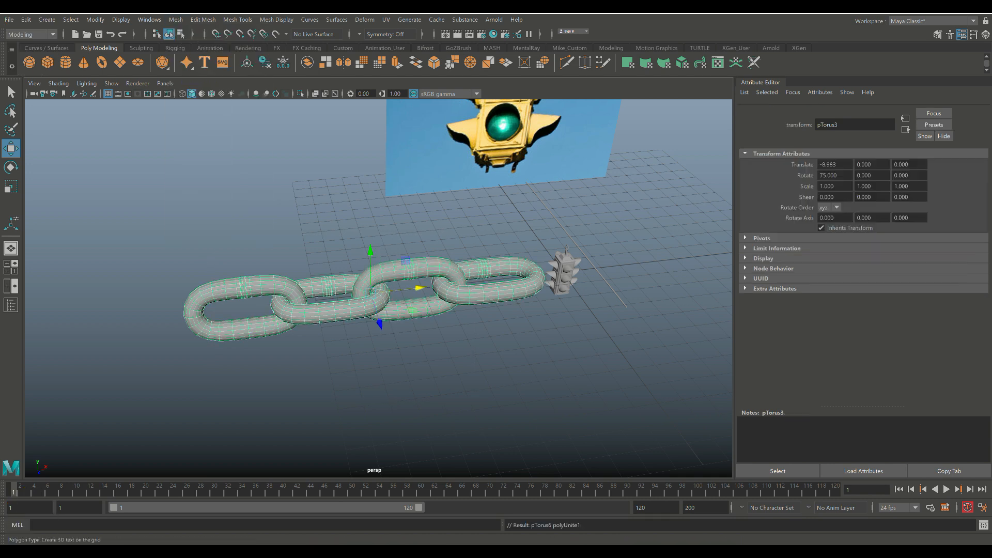
Step: Rotate the combined chain 90° about Z to stand upright and scale it uniformly to 0.18
{"action": "key", "text": "e"}
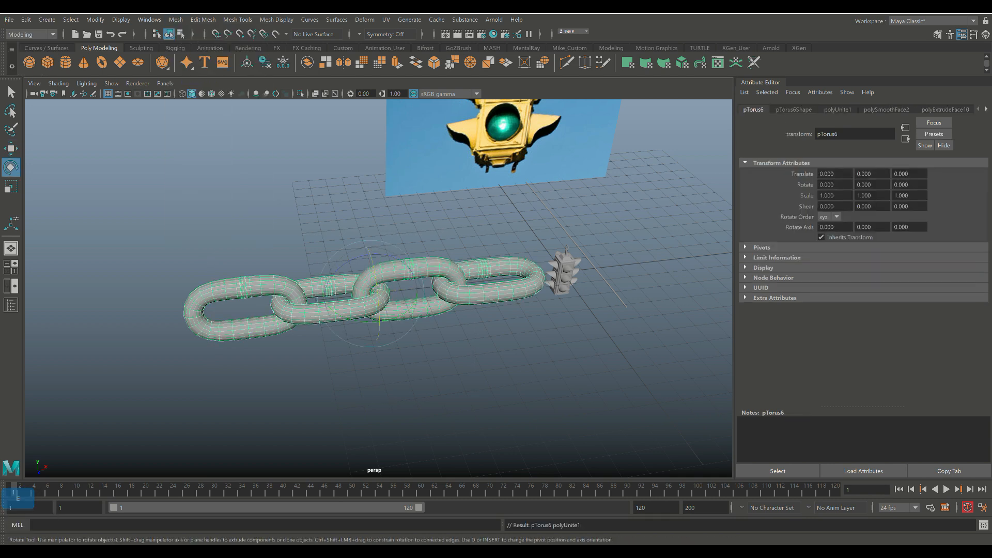
{"action": "key", "text": "j"}
{"action": "left_click_drag", "start_coordinate": [334, 272], "coordinate": [343, 342]}
{"action": "key", "text": "r"}
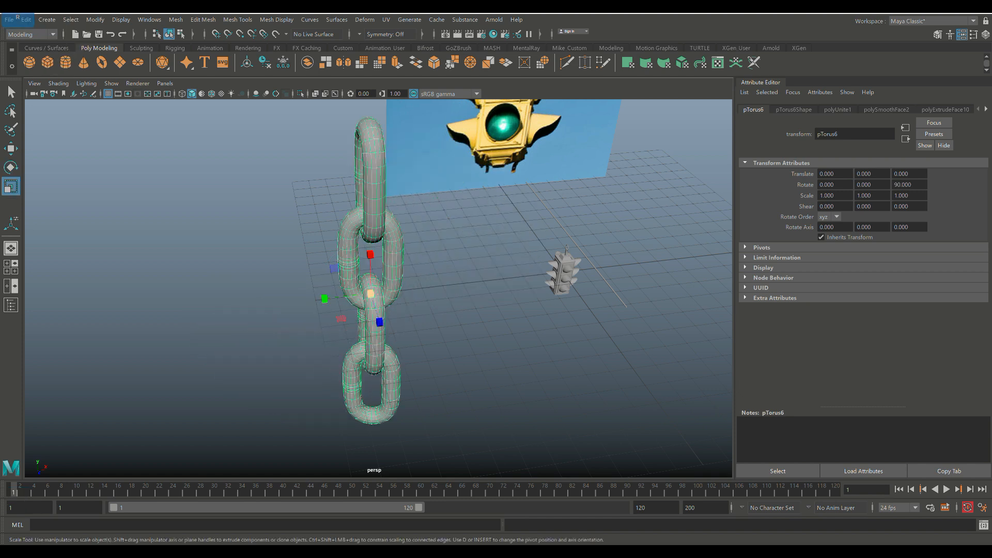
{"action": "left_click_drag", "start_coordinate": [370, 294], "coordinate": [334, 298]}
Step: Move the chain along X to 9.411, in line with the traffic light, and raise it to 3.088 in Y
{"action": "key", "text": "w"}
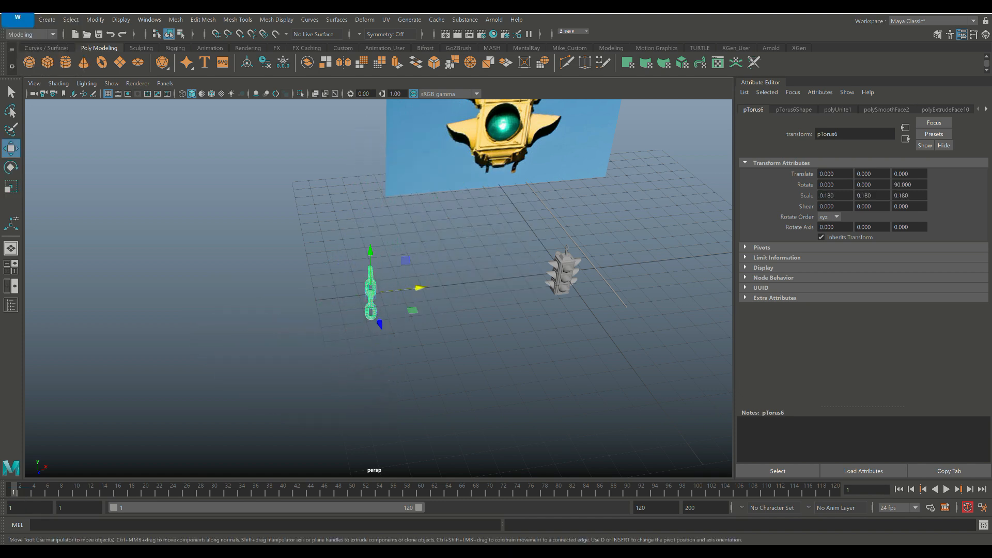
{"action": "left_click_drag", "start_coordinate": [420, 287], "coordinate": [607, 266]}
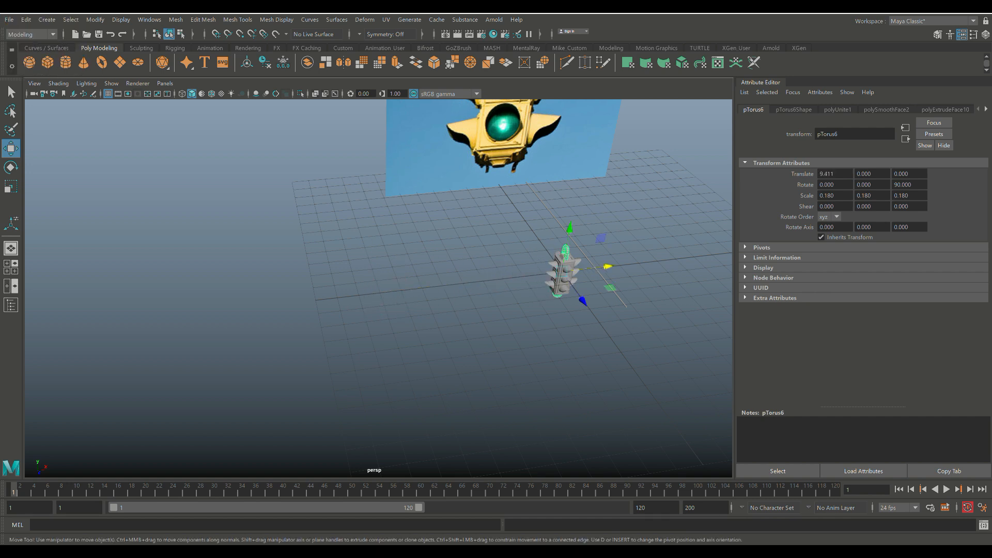
{"action": "key", "text": "f"}
{"action": "scroll", "coordinate": [378, 288], "scroll_direction": "down", "scroll_amount": 3}
{"action": "left_click_drag", "start_coordinate": [379, 288], "coordinate": [516, 245], "text": "alt"}
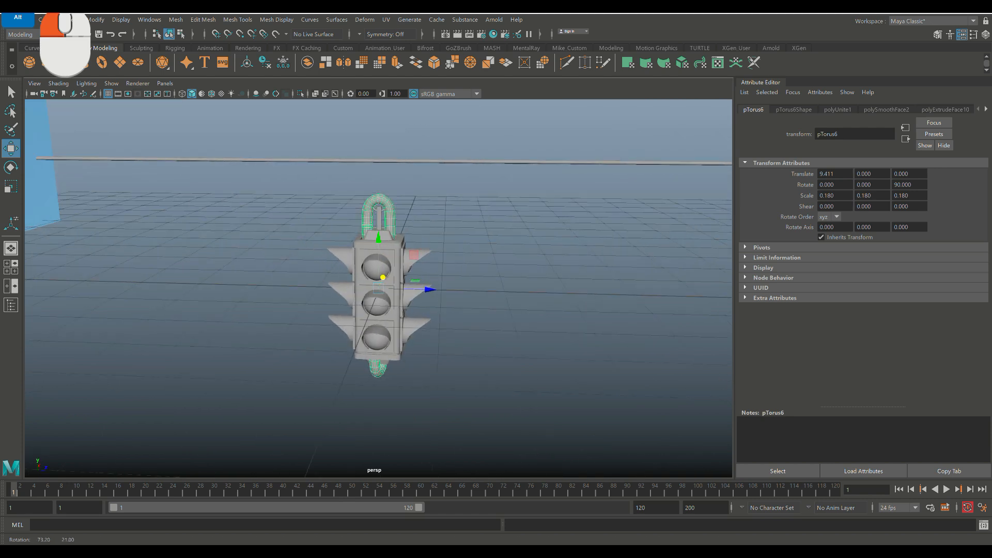
{"action": "key", "text": "w"}
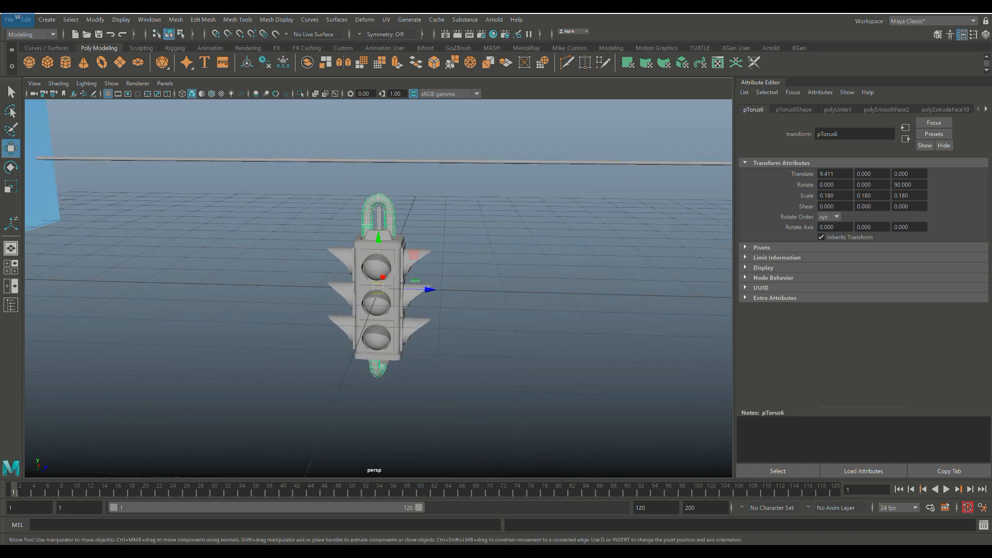
{"action": "left_click_drag", "start_coordinate": [383, 277], "coordinate": [382, 89]}
Step: Scale the chain uniformly to 0.046 and lower it to 1.858 in Y so its lowest link meets the mounting ring
{"action": "key", "text": "r"}
{"action": "scroll", "coordinate": [379, 288], "scroll_direction": "down", "scroll_amount": 3}
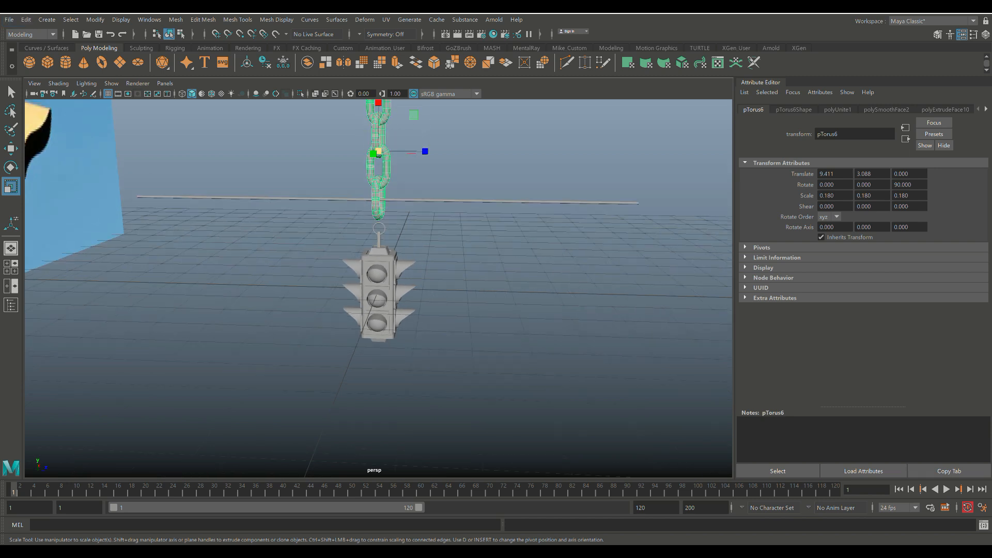
{"action": "left_click_drag", "start_coordinate": [378, 151], "coordinate": [351, 151]}
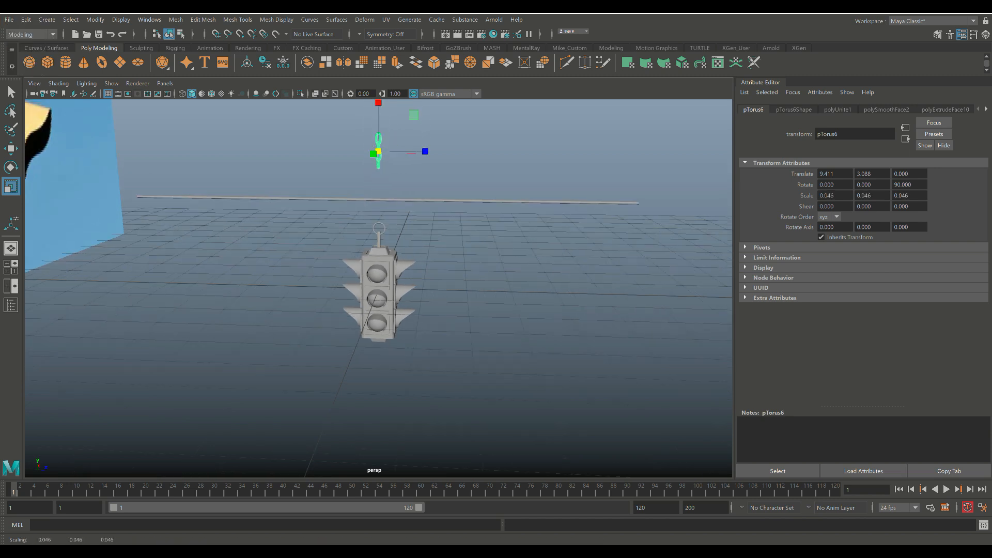
{"action": "key", "text": "w"}
{"action": "left_click_drag", "start_coordinate": [379, 103], "coordinate": [378, 153]}
{"action": "key", "text": "f"}
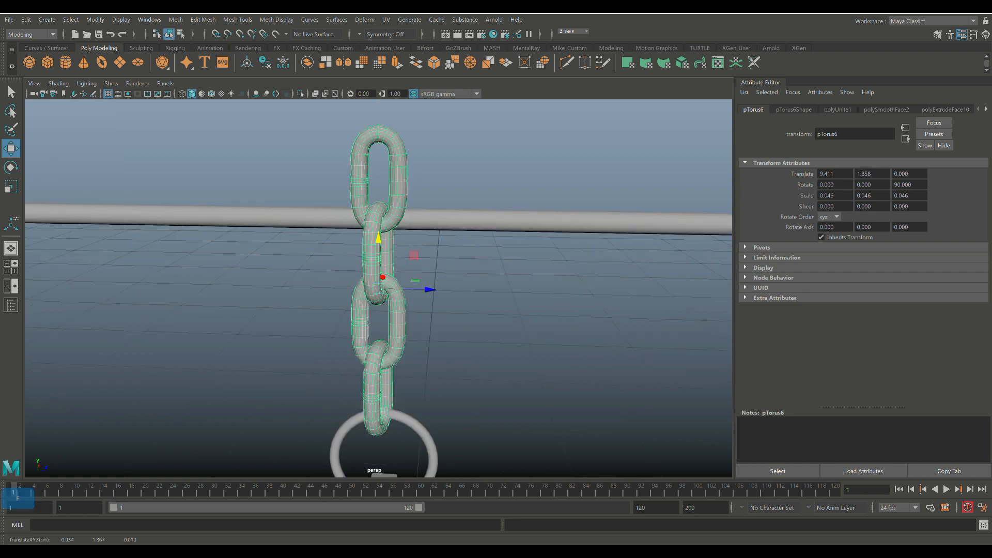
Step: Move the chain to 9.438 in X and 1.847 in Y so its lowest link hooks through the mounting ring
{"action": "scroll", "coordinate": [378, 207], "scroll_direction": "down", "scroll_amount": 2}
{"action": "left_click_drag", "start_coordinate": [454, 248], "coordinate": [356, 251], "text": "alt"}
{"action": "middle_click_drag", "start_coordinate": [357, 251], "coordinate": [349, 211], "text": "alt"}
{"action": "scroll", "coordinate": [348, 211], "scroll_direction": "down", "scroll_amount": 2}
{"action": "left_click_drag", "start_coordinate": [421, 253], "coordinate": [428, 252]}
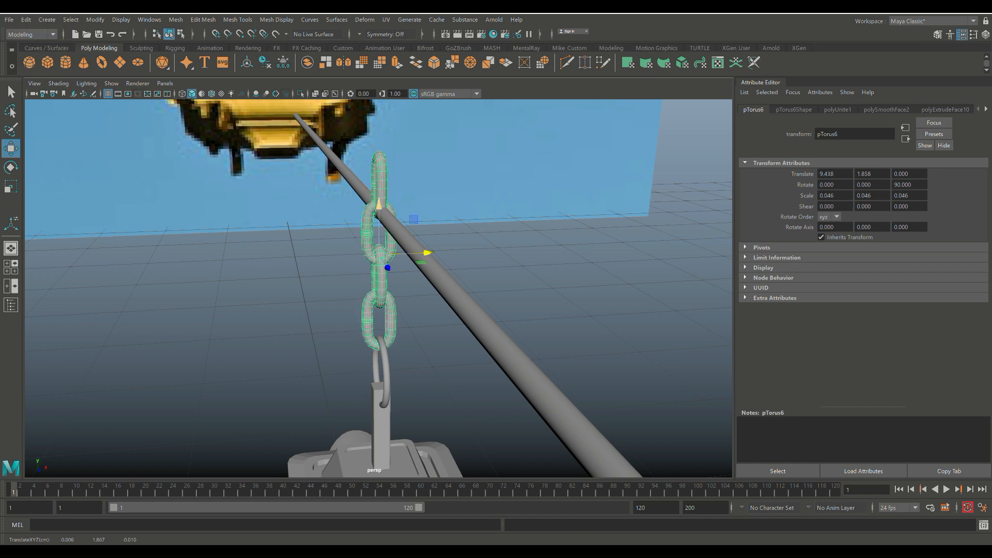
{"action": "left_click_drag", "start_coordinate": [380, 205], "coordinate": [379, 209]}
{"action": "scroll", "coordinate": [379, 209], "scroll_direction": "up", "scroll_amount": 5}
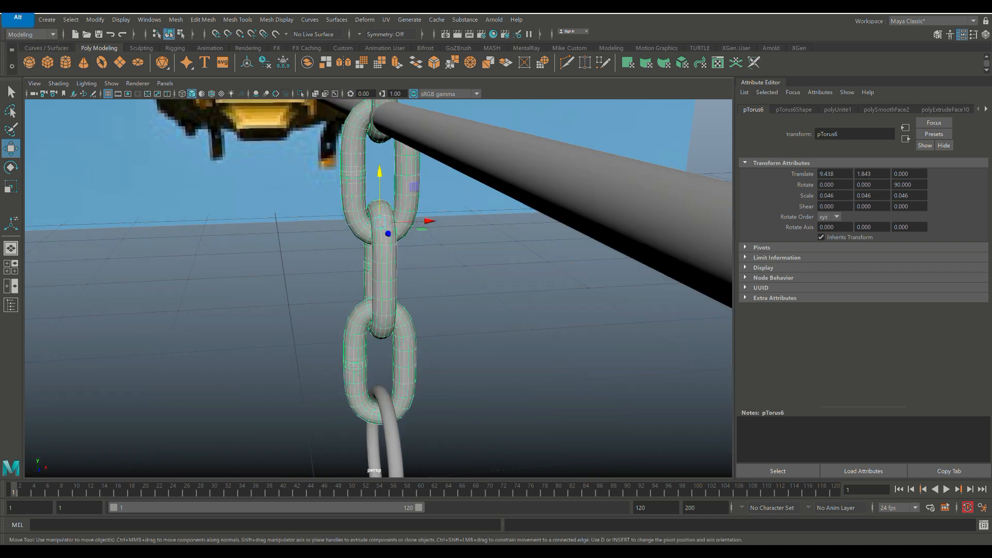
{"action": "middle_click_drag", "start_coordinate": [379, 222], "coordinate": [389, 129], "text": "alt"}
{"action": "left_click_drag", "start_coordinate": [388, 129], "coordinate": [456, 111], "text": "alt"}
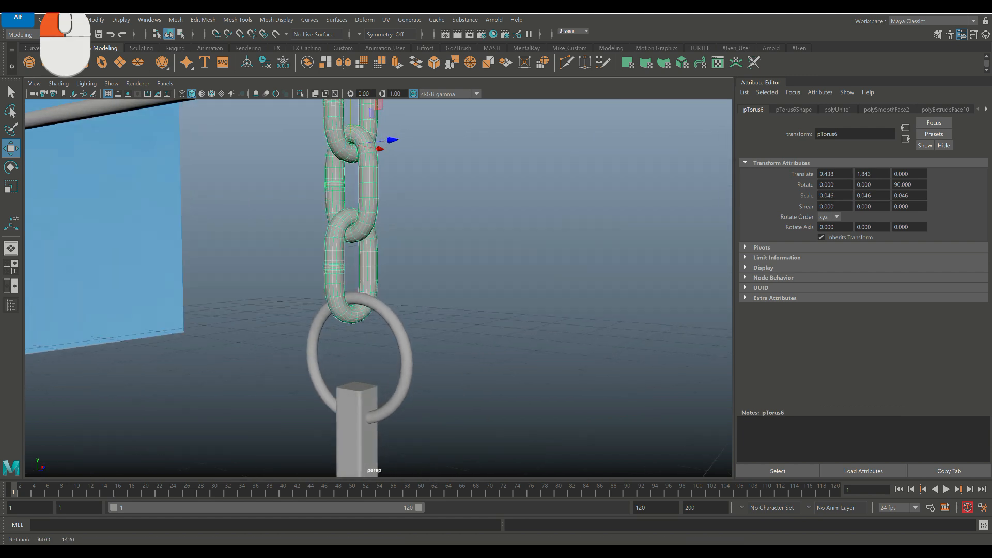
{"action": "scroll", "coordinate": [380, 149], "scroll_direction": "down", "scroll_amount": 1}
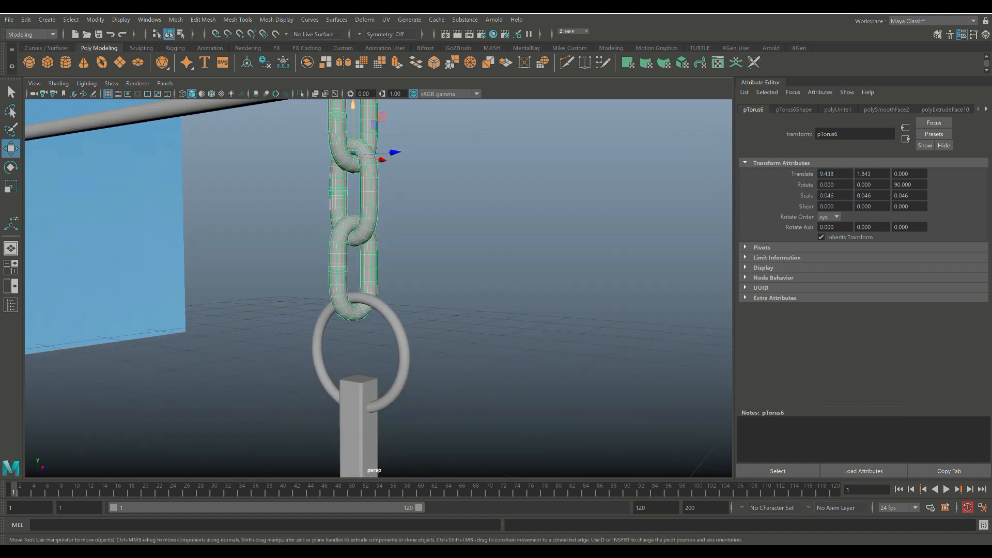
{"action": "left_click_drag", "start_coordinate": [353, 106], "coordinate": [353, 104]}
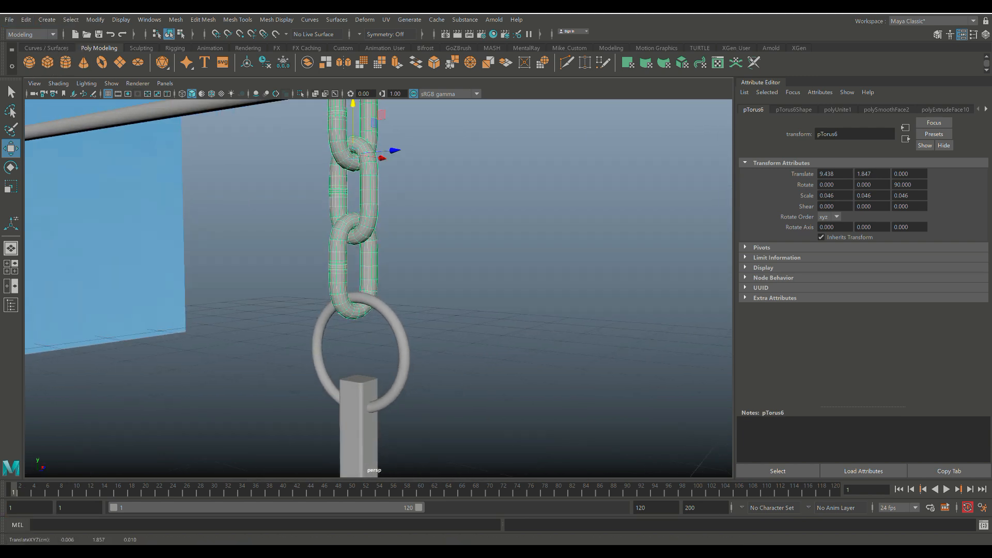
Step: Separate the combined chain into individual links and delete the topmost link above the cable
{"action": "scroll", "coordinate": [353, 105], "scroll_direction": "down", "scroll_amount": 1}
{"action": "scroll", "coordinate": [352, 105], "scroll_direction": "up", "scroll_amount": 1}
{"action": "scroll", "coordinate": [353, 106], "scroll_direction": "down", "scroll_amount": 3}
{"action": "middle_click_drag", "start_coordinate": [353, 105], "coordinate": [354, 151], "text": "alt"}
{"action": "left_click_drag", "start_coordinate": [354, 152], "coordinate": [382, 226], "text": "alt"}
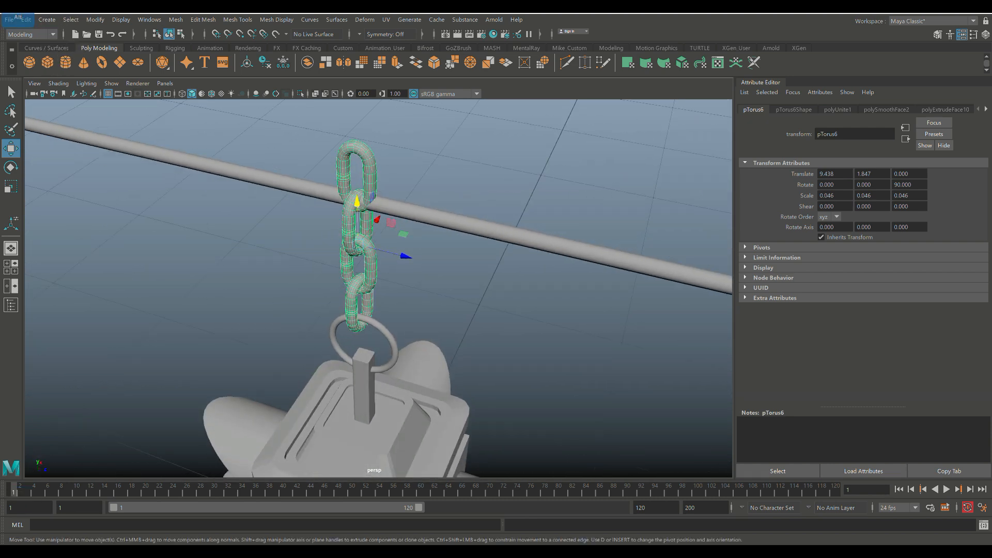
{"action": "left_click", "coordinate": [176, 20]}
{"action": "left_click", "coordinate": [192, 67]}
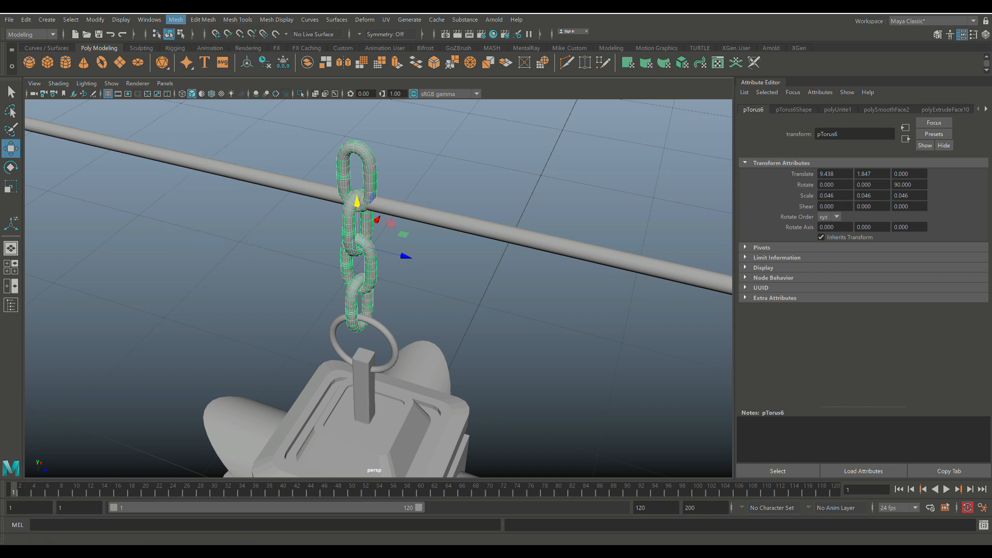
{"action": "left_click", "coordinate": [369, 168]}
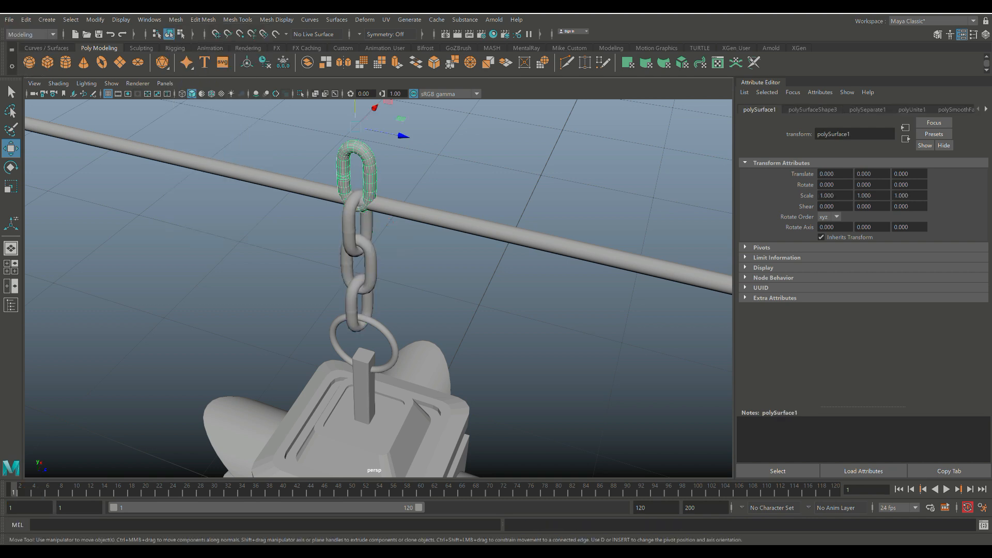
{"action": "key", "text": "Delete"}
Step: Lower the horizontal cable slightly and align it so it passes through the opening of the uppermost remaining link
{"action": "left_click", "coordinate": [409, 211]}
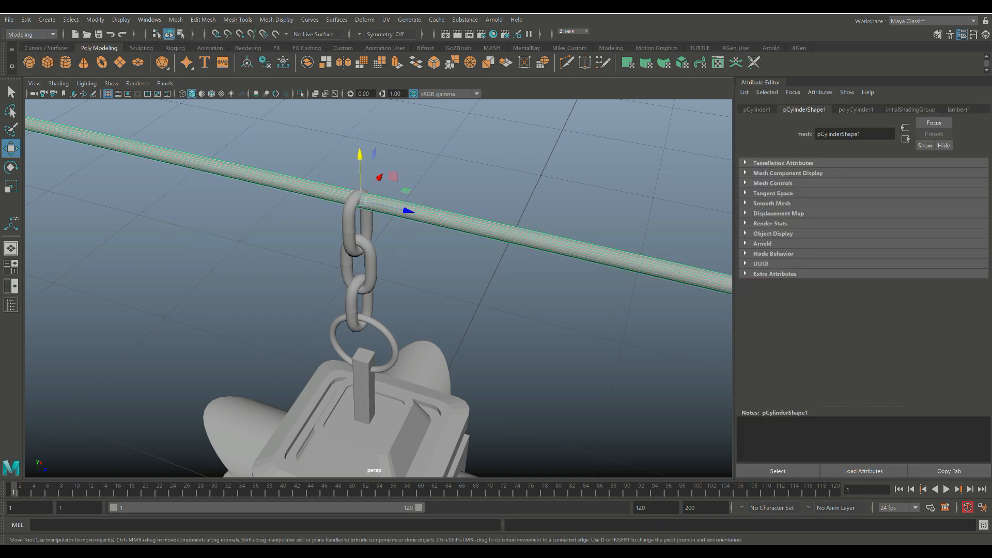
{"action": "left_click_drag", "start_coordinate": [360, 156], "coordinate": [359, 161]}
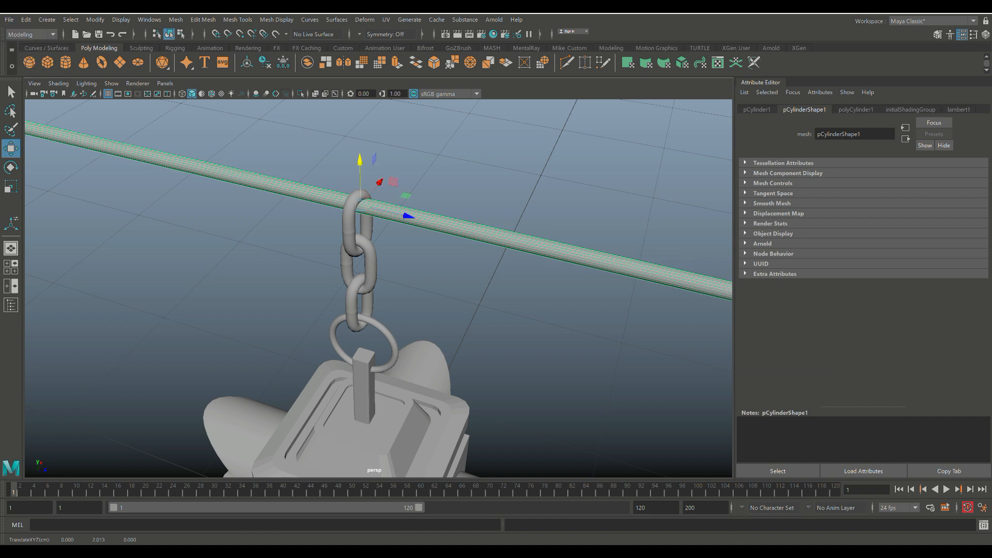
{"action": "left_click_drag", "start_coordinate": [439, 217], "coordinate": [336, 173], "text": "alt"}
{"action": "left_click_drag", "start_coordinate": [439, 200], "coordinate": [441, 200]}
{"action": "left_click_drag", "start_coordinate": [388, 153], "coordinate": [517, 163]}
{"action": "scroll", "coordinate": [388, 155], "scroll_direction": "down", "scroll_amount": 3}
{"action": "left_click", "coordinate": [516, 163]}
Step: Inspect the whole traffic light hanging from the cable at several angles
{"action": "scroll", "coordinate": [517, 206], "scroll_direction": "down", "scroll_amount": 3}
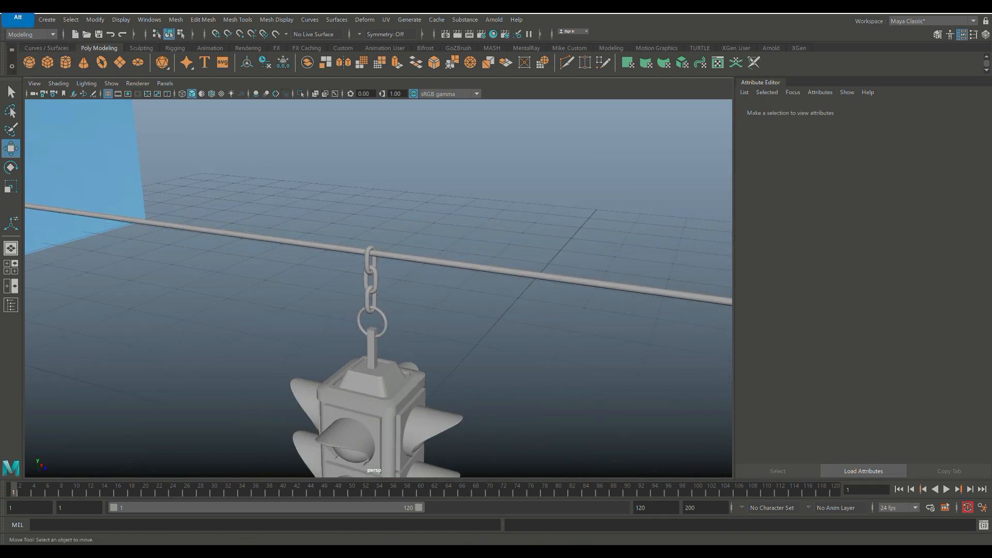
{"action": "middle_click_drag", "start_coordinate": [517, 258], "coordinate": [523, 201], "text": "alt"}
{"action": "left_click_drag", "start_coordinate": [496, 233], "coordinate": [541, 232], "text": "alt"}
{"action": "scroll", "coordinate": [541, 233], "scroll_direction": "down", "scroll_amount": 4}
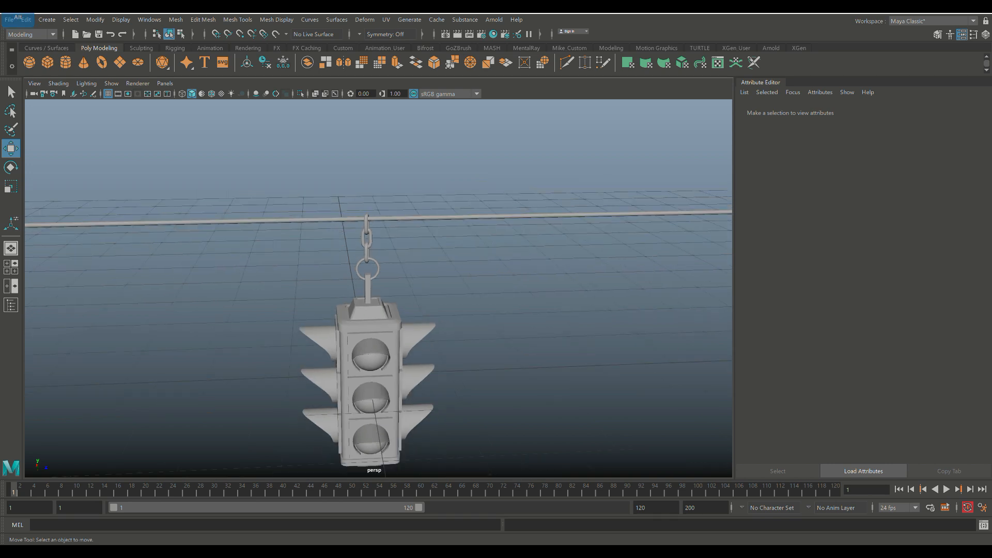
{"action": "middle_click_drag", "start_coordinate": [541, 289], "coordinate": [543, 205], "text": "alt"}
{"action": "mouse_move", "coordinate": [537, 248]}
{"action": "left_mouse_down", "text": "alt"}
{"action": "mouse_move", "coordinate": [542, 170]}
{"action": "mouse_move", "coordinate": [544, 253]}
{"action": "mouse_move", "coordinate": [552, 259]}
{"action": "left_mouse_up", "text": "alt"}
{"action": "middle_click_drag", "start_coordinate": [552, 259], "coordinate": [566, 338], "text": "alt"}
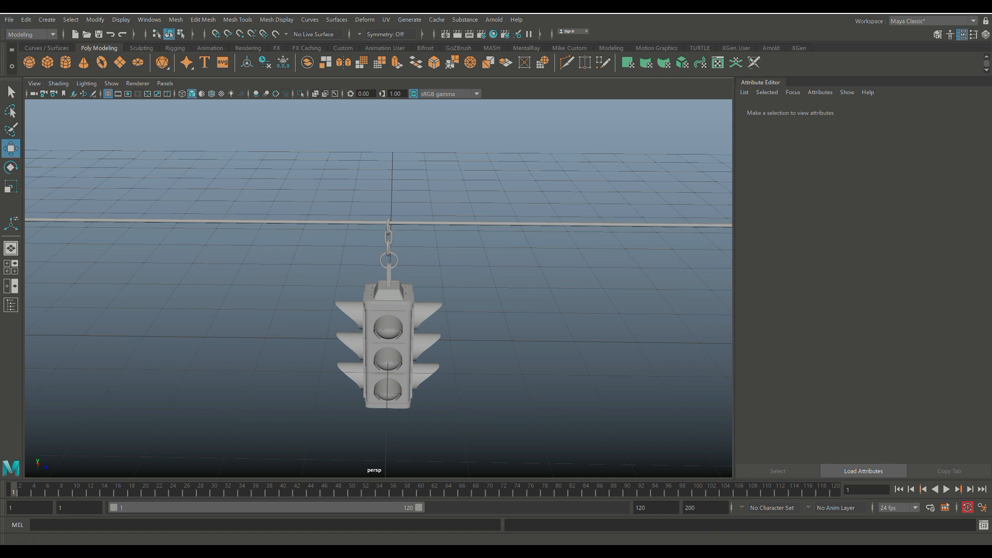
{"action": "left_click", "coordinate": [46, 20]}
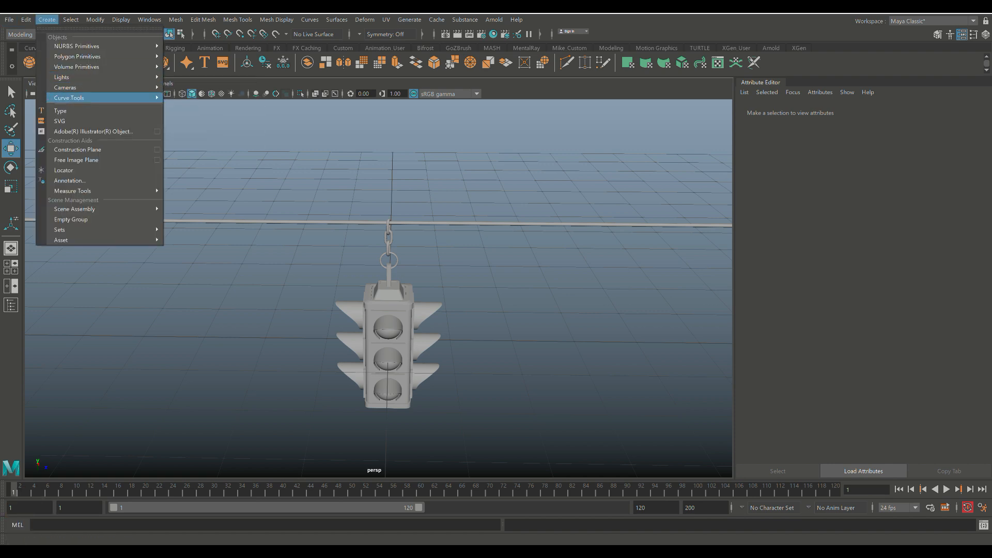
{"action": "mouse_move", "coordinate": [77, 97]}
{"action": "left_click", "coordinate": [186, 103]}
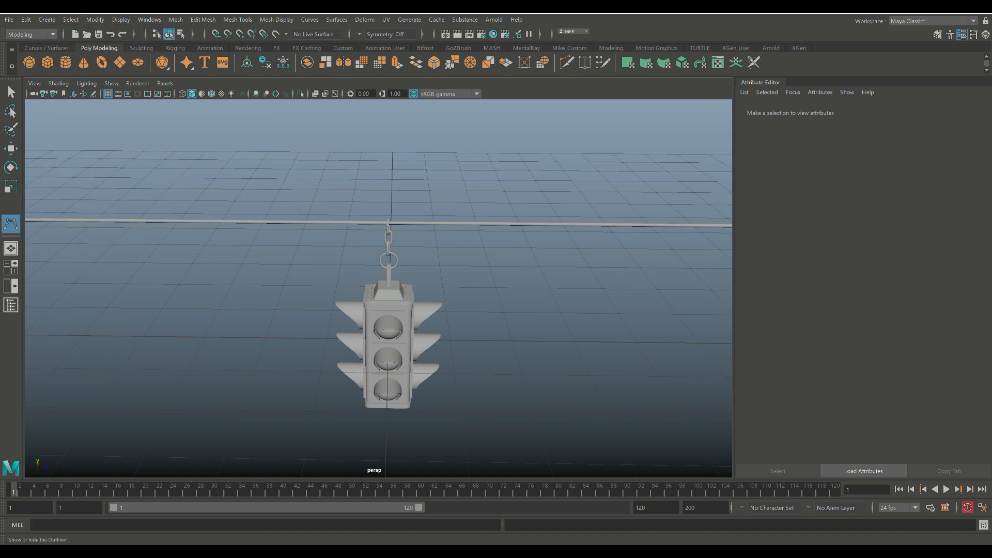
Step: Delete the traffic light reference image plane in the front view
{"action": "left_click", "coordinate": [11, 267]}
{"action": "key", "text": "space"}
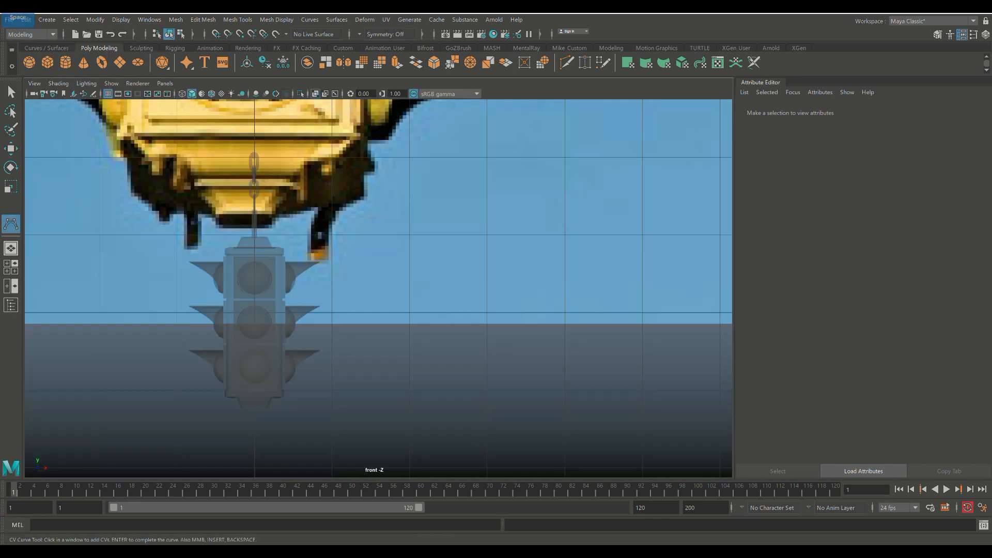
{"action": "key", "text": "f"}
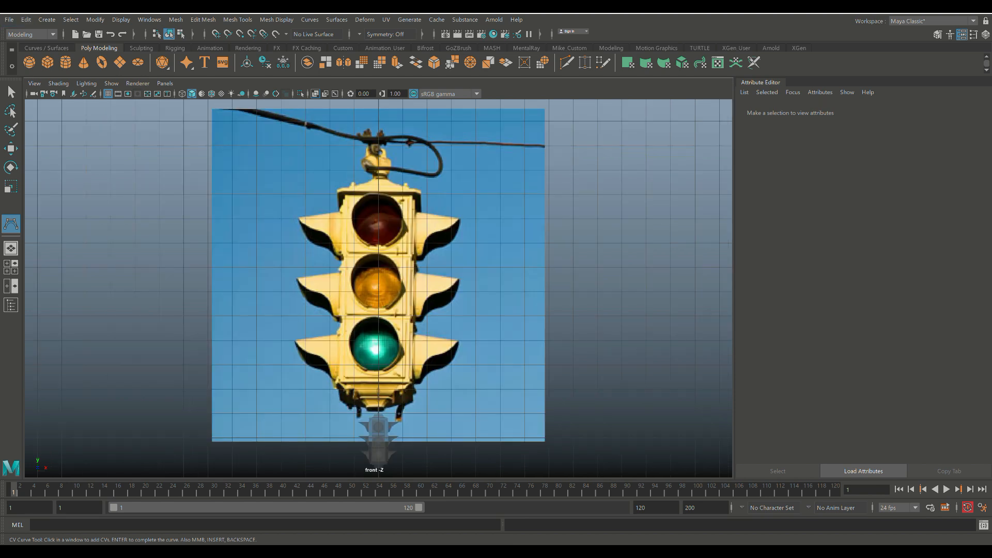
{"action": "key", "text": "q"}
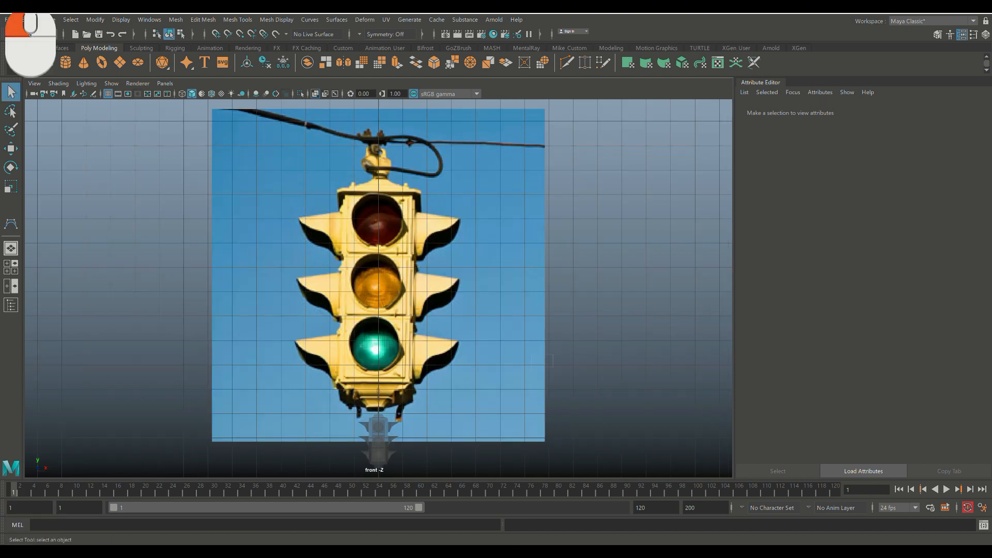
{"action": "key", "text": "Delete"}
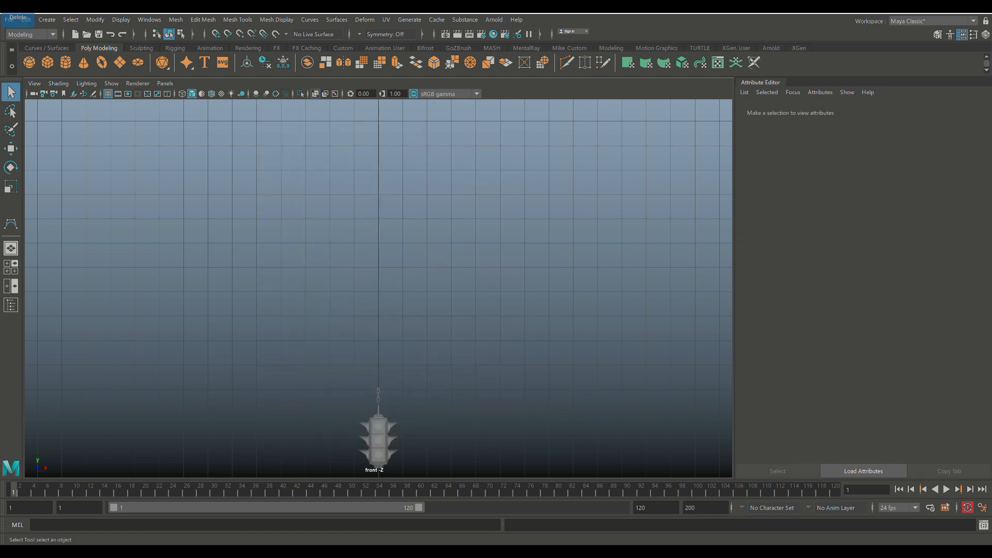
Step: Select the whole model in the front view and frame the traffic light, chain and cable in the side view
{"action": "left_click_drag", "start_coordinate": [322, 367], "coordinate": [363, 404]}
{"action": "left_click_drag", "start_coordinate": [321, 367], "coordinate": [427, 471]}
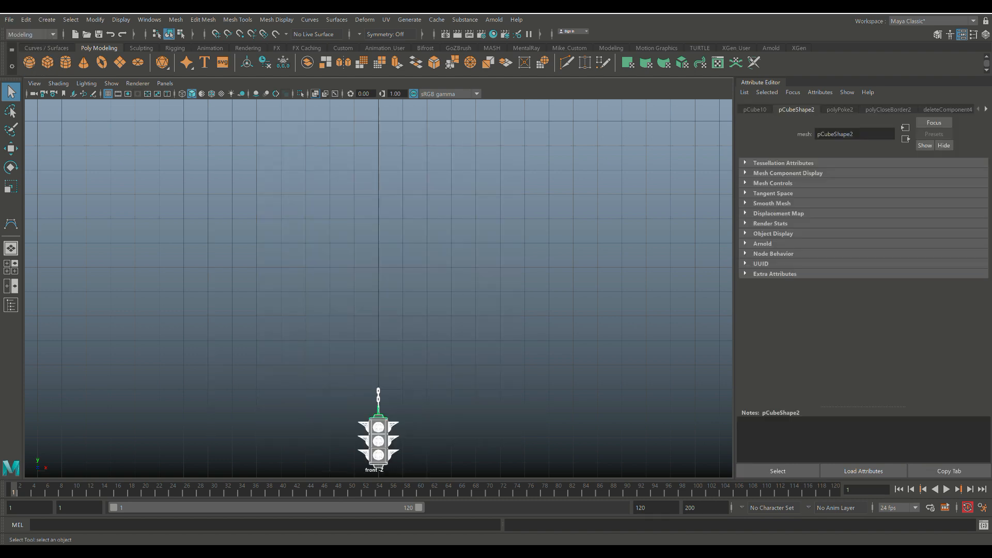
{"action": "middle_click_drag", "start_coordinate": [427, 472], "coordinate": [453, 342], "text": "alt"}
{"action": "scroll", "coordinate": [453, 341], "scroll_direction": "up", "scroll_amount": 7}
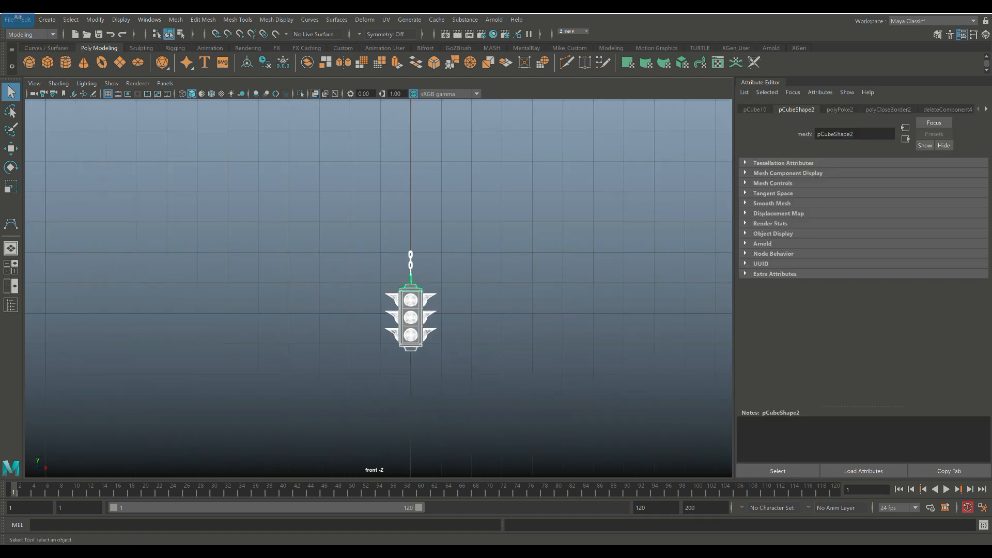
{"action": "scroll", "coordinate": [378, 288], "scroll_direction": "up", "scroll_amount": 2}
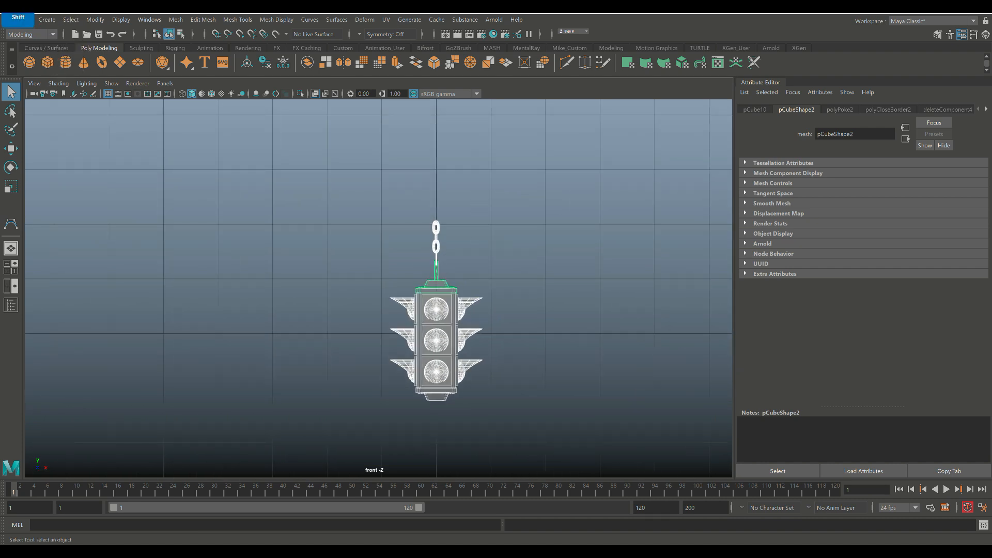
{"action": "scroll", "coordinate": [378, 289], "scroll_direction": "down", "scroll_amount": 3}
{"action": "key", "text": "space"}
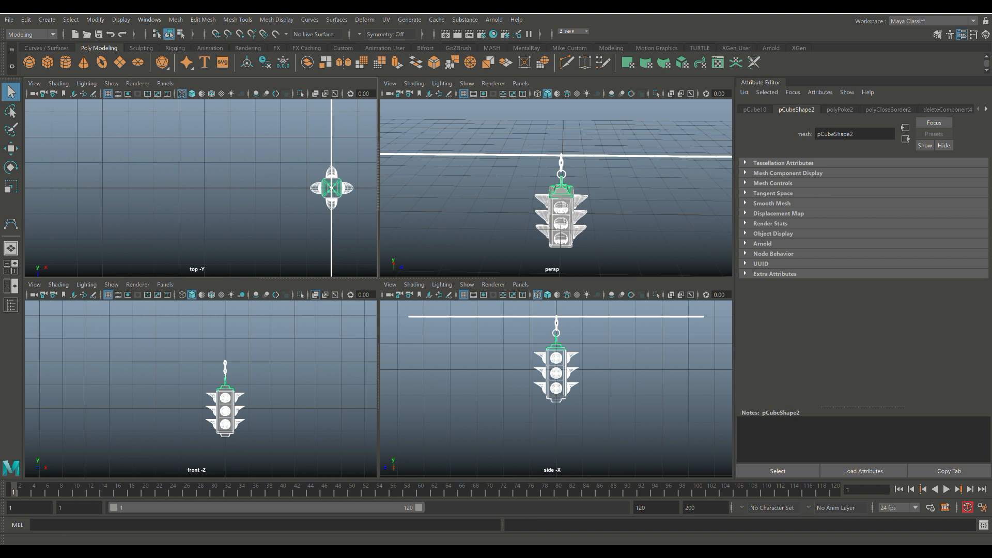
{"action": "key", "text": "space"}
{"action": "scroll", "coordinate": [379, 288], "scroll_direction": "up", "scroll_amount": 4}
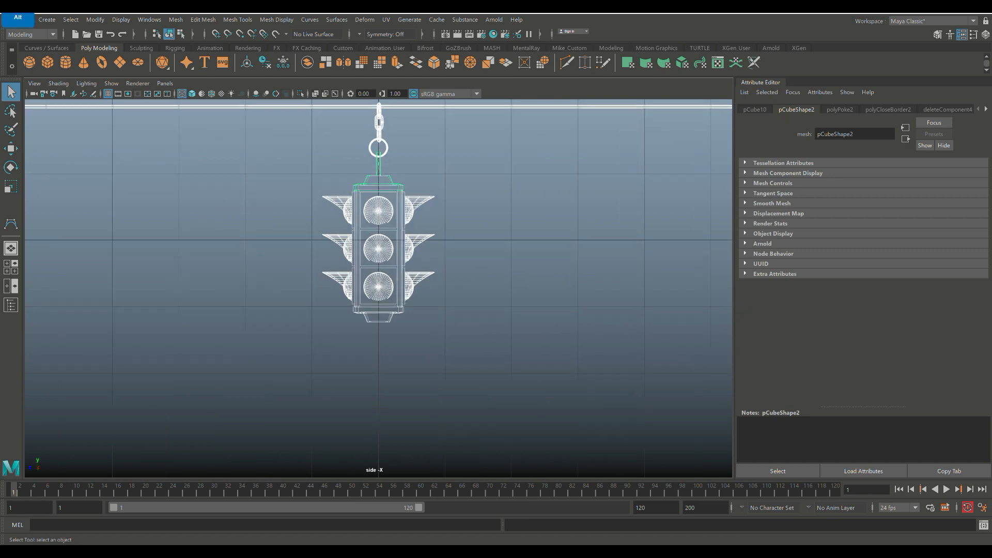
{"action": "middle_click_drag", "start_coordinate": [378, 232], "coordinate": [373, 345], "text": "alt"}
{"action": "scroll", "coordinate": [373, 345], "scroll_direction": "up", "scroll_amount": 2}
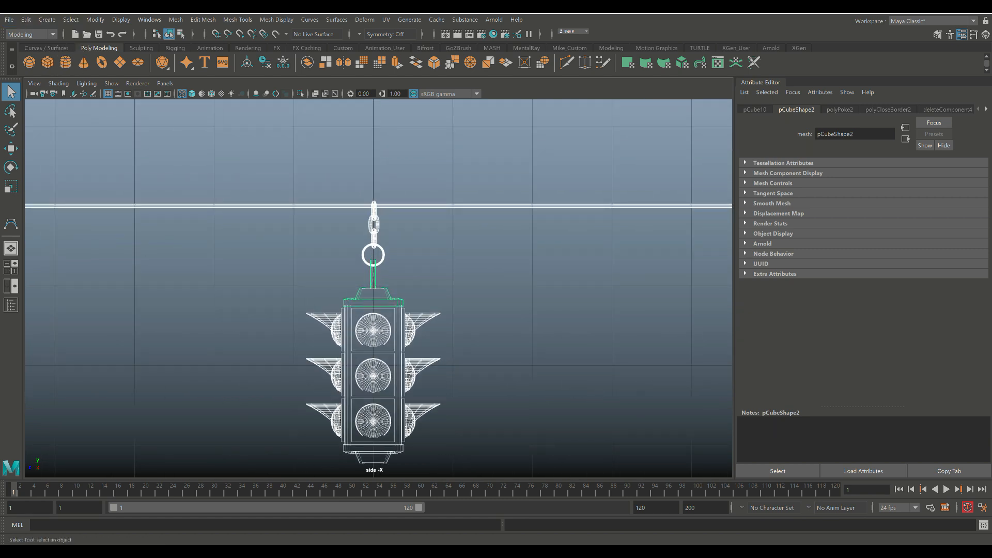
Step: Draw a CV curve in the side view from the traffic light's top cap, winding up across the chain and along the cable
{"action": "left_click", "coordinate": [46, 19]}
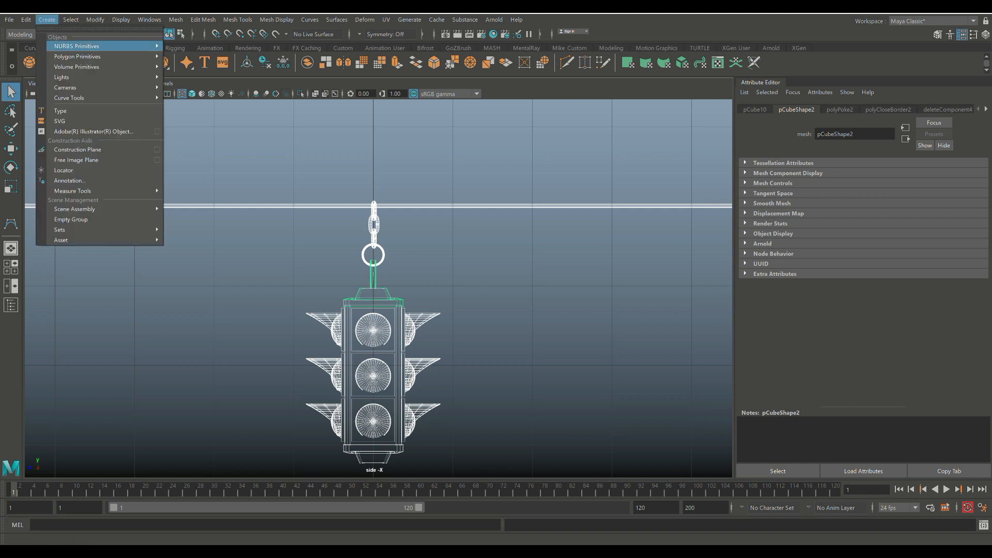
{"action": "mouse_move", "coordinate": [69, 98]}
{"action": "left_click", "coordinate": [194, 107]}
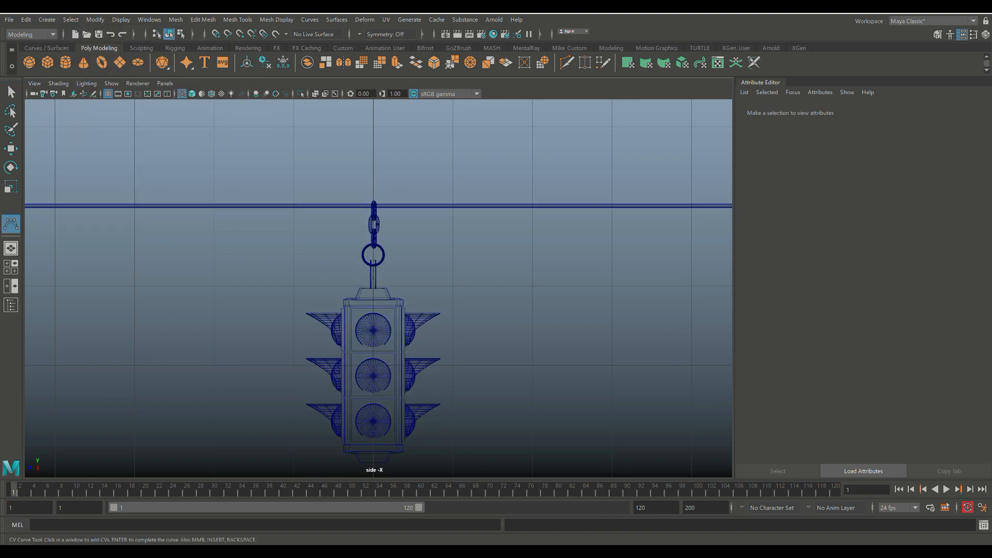
{"action": "scroll", "coordinate": [379, 287], "scroll_direction": "up", "scroll_amount": 5}
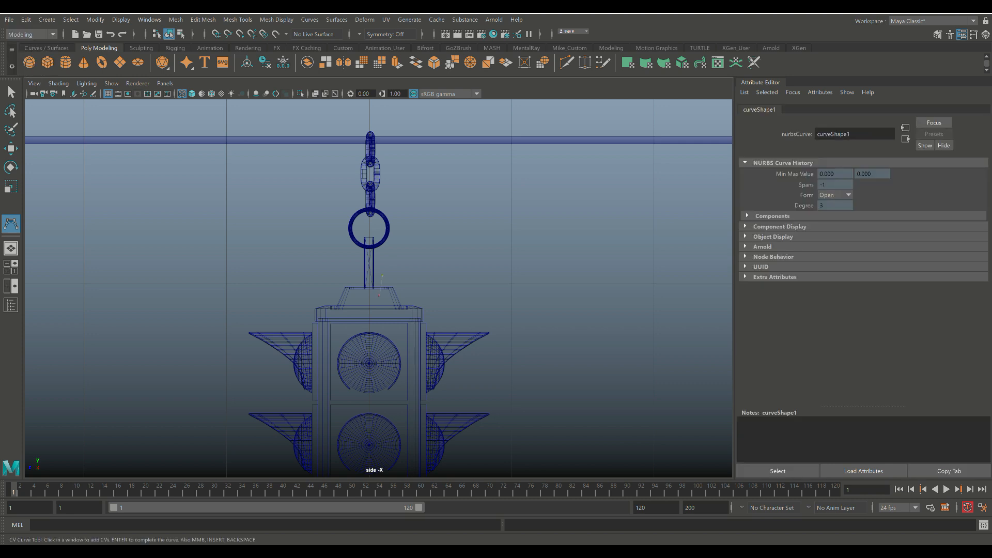
{"action": "left_click", "coordinate": [403, 239]}
{"action": "left_click", "coordinate": [388, 177]}
{"action": "left_click", "coordinate": [340, 168]}
{"action": "left_click", "coordinate": [327, 154]}
{"action": "left_click", "coordinate": [321, 140]}
{"action": "left_click", "coordinate": [293, 126]}
{"action": "left_click", "coordinate": [75, 136]}
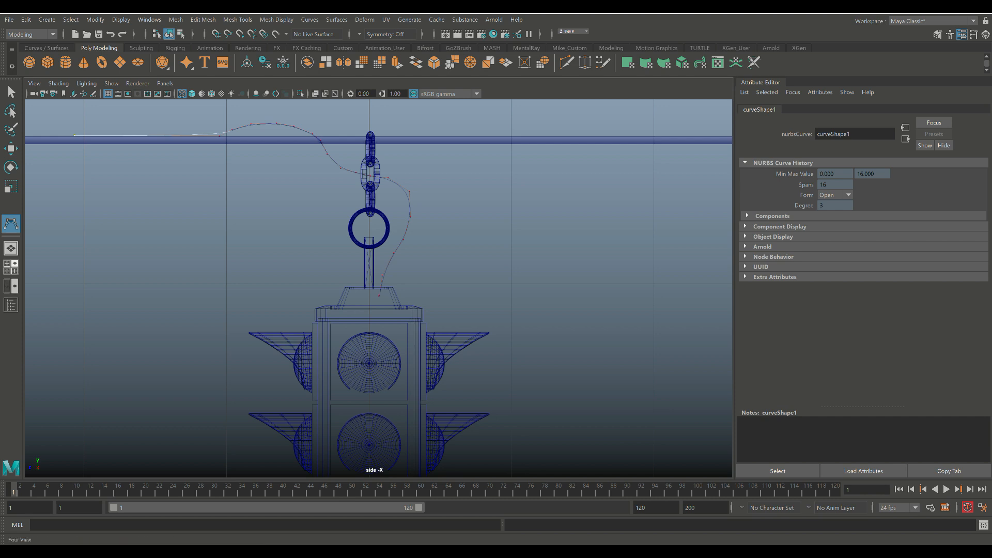
{"action": "left_click", "coordinate": [11, 267]}
{"action": "key", "text": "space"}
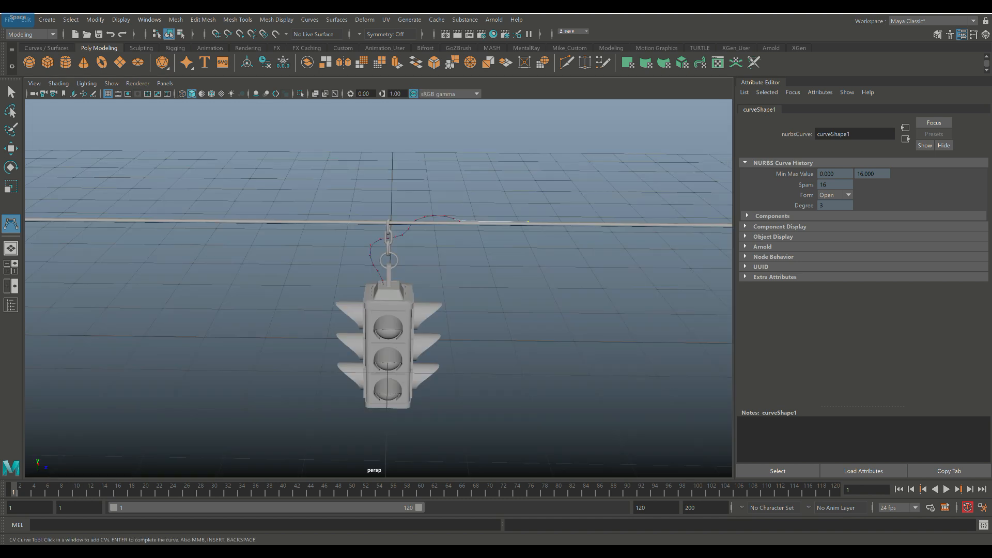
{"action": "left_click_drag", "start_coordinate": [377, 290], "coordinate": [452, 291], "text": "alt"}
{"action": "scroll", "coordinate": [378, 288], "scroll_direction": "up", "scroll_amount": 6}
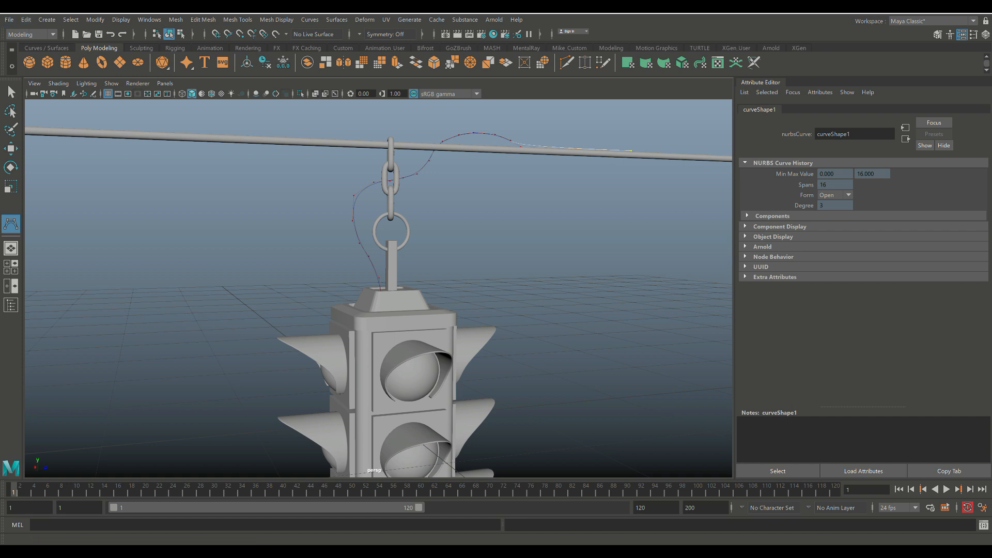
{"action": "key", "text": "q"}
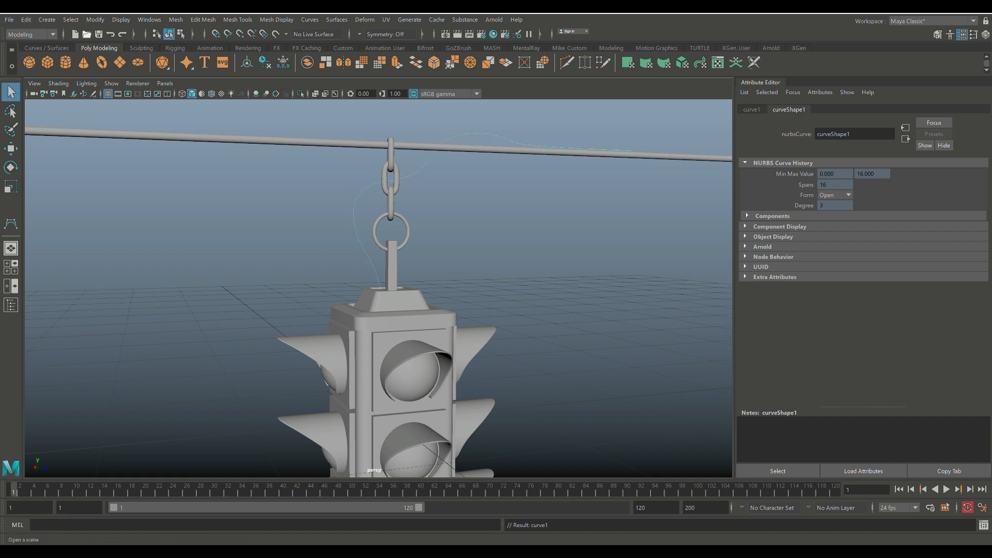
Step: Create a polygon cylinder and set its cap subdivisions to 0
{"action": "left_click", "coordinate": [65, 63]}
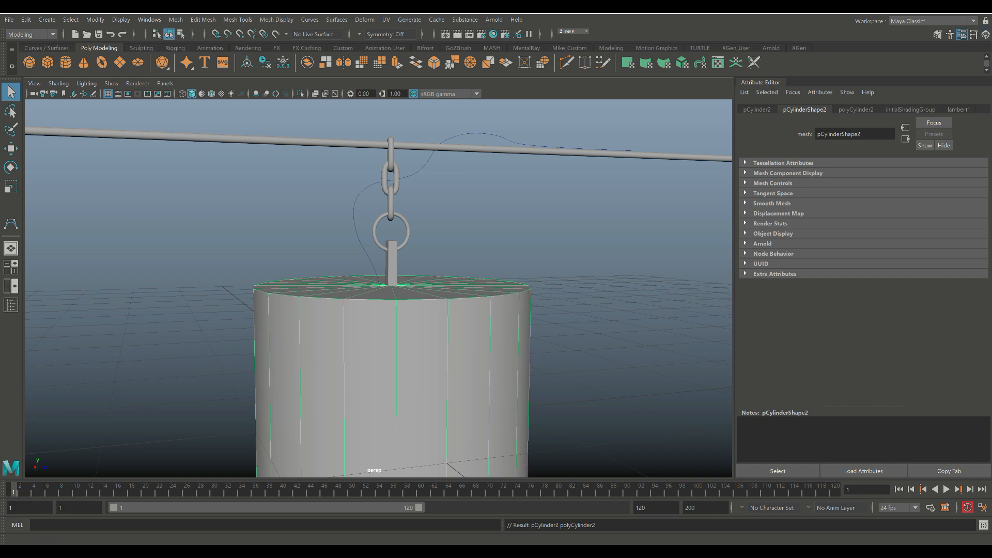
{"action": "left_click", "coordinate": [855, 110]}
{"action": "double_click", "coordinate": [834, 218]}
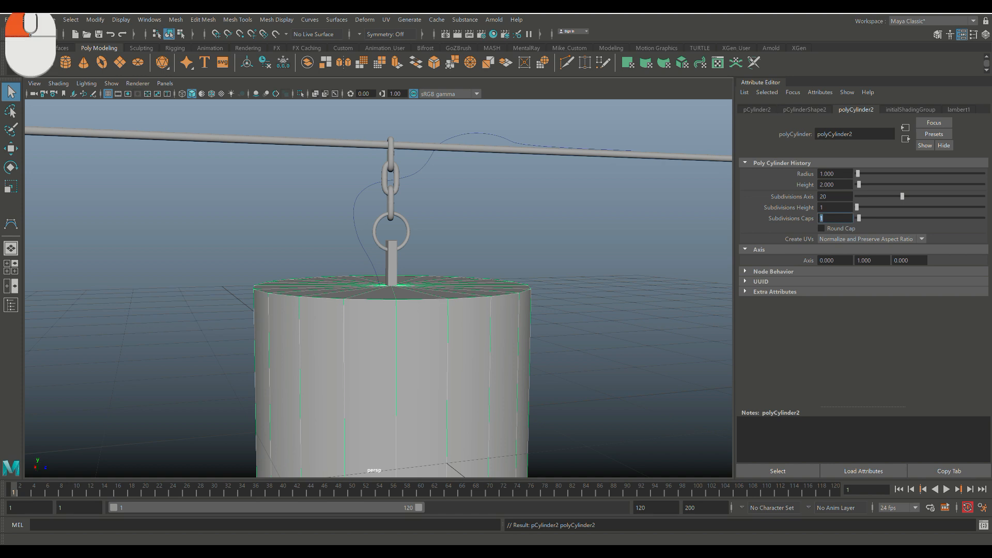
{"action": "type", "text": "0"}
{"action": "key", "text": "Return"}
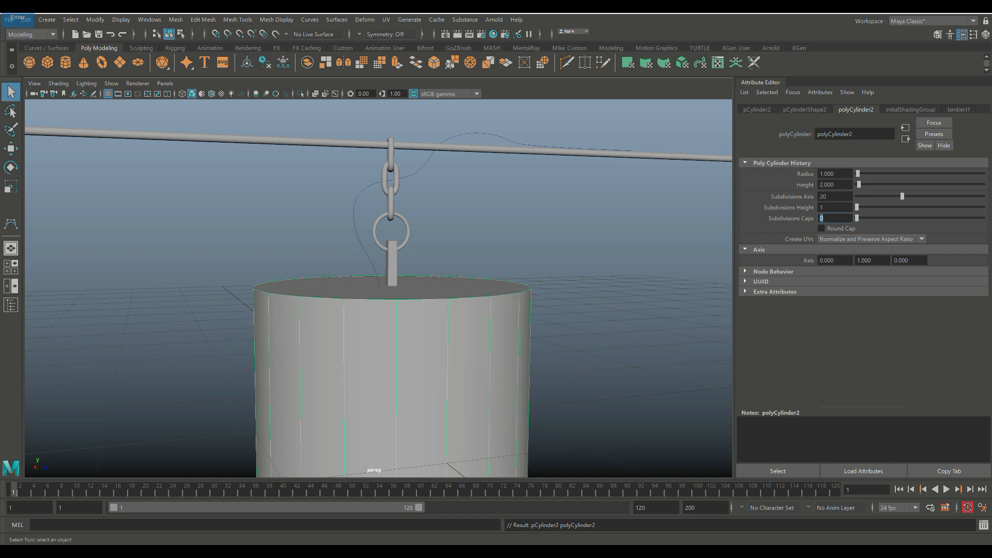
Step: Delete the new cylinder's side and bottom faces, keeping only its top cap as a flat disc
{"action": "scroll", "coordinate": [382, 289], "scroll_direction": "down", "scroll_amount": 5}
{"action": "middle_click_drag", "start_coordinate": [382, 310], "coordinate": [382, 295], "text": "alt"}
{"action": "scroll", "coordinate": [382, 296], "scroll_direction": "down", "scroll_amount": 2}
{"action": "left_click_drag", "start_coordinate": [383, 295], "coordinate": [380, 266], "text": "alt"}
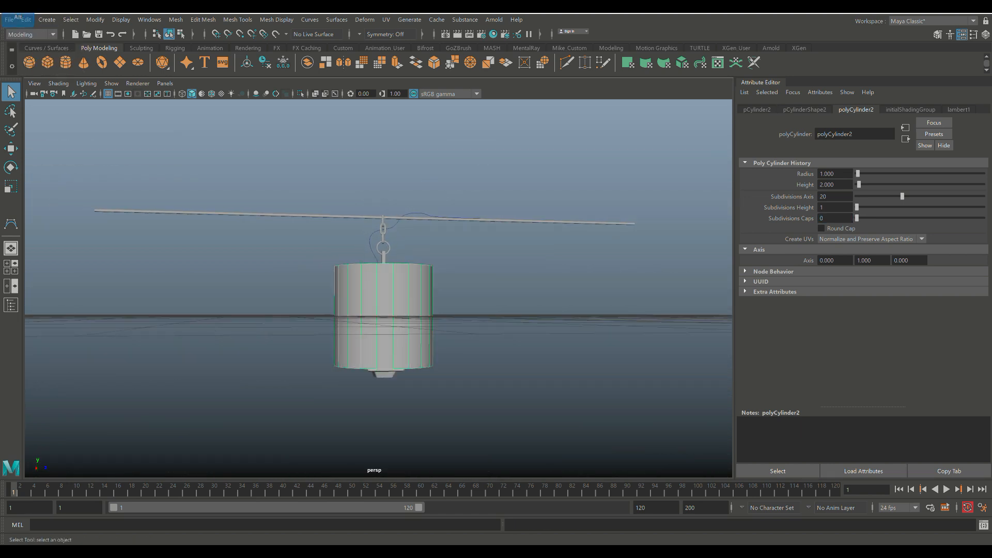
{"action": "right_click_drag", "start_coordinate": [523, 272], "coordinate": [523, 301]}
{"action": "left_click_drag", "start_coordinate": [511, 310], "coordinate": [259, 443]}
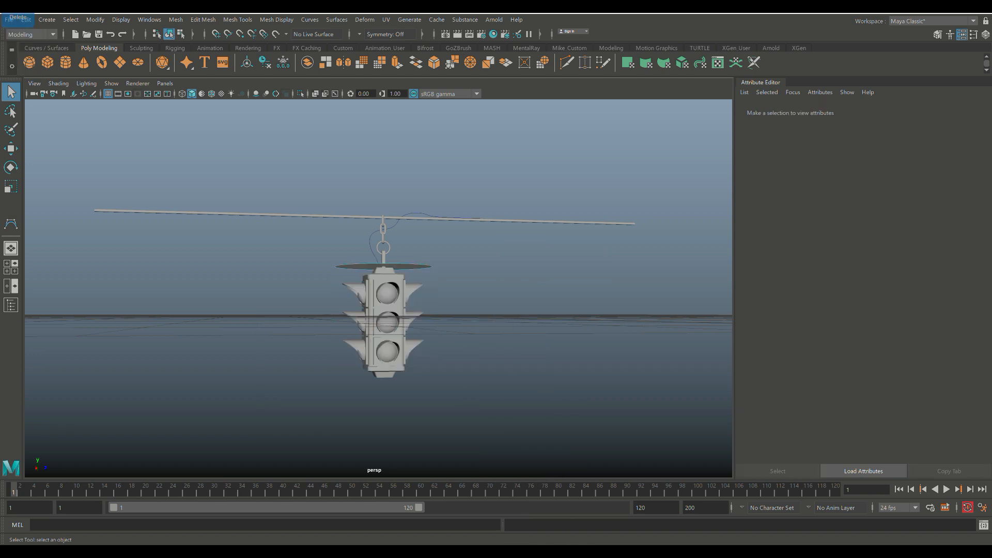
Step: Return the disc to object mode and scale it down uniformly to about 0.19
{"action": "scroll", "coordinate": [379, 289], "scroll_direction": "up", "scroll_amount": 5}
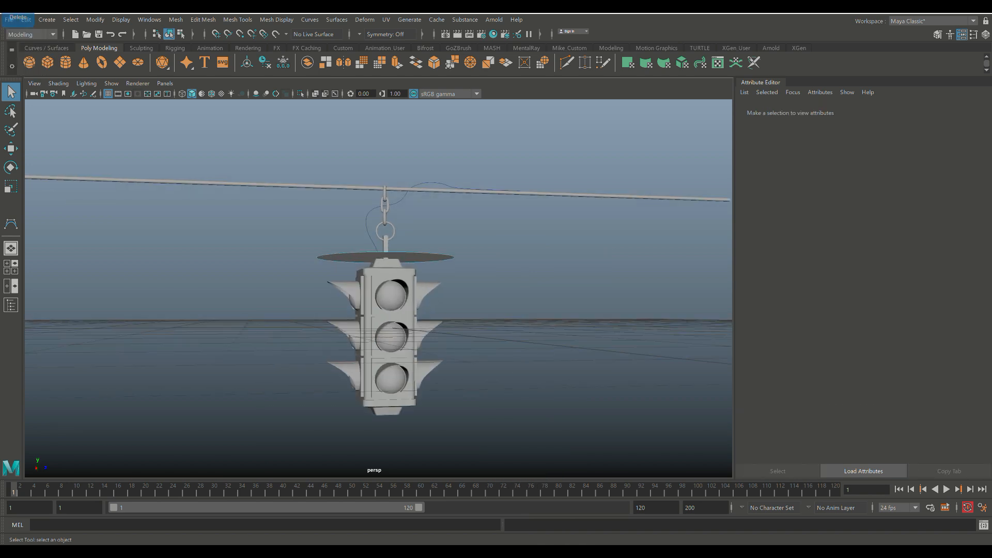
{"action": "left_click_drag", "start_coordinate": [382, 289], "coordinate": [403, 295], "text": "alt"}
{"action": "scroll", "coordinate": [403, 294], "scroll_direction": "up", "scroll_amount": 2}
{"action": "scroll", "coordinate": [433, 240], "scroll_direction": "up", "scroll_amount": 1}
{"action": "middle_click_drag", "start_coordinate": [432, 240], "coordinate": [465, 289], "text": "alt"}
{"action": "scroll", "coordinate": [465, 290], "scroll_direction": "down", "scroll_amount": 2}
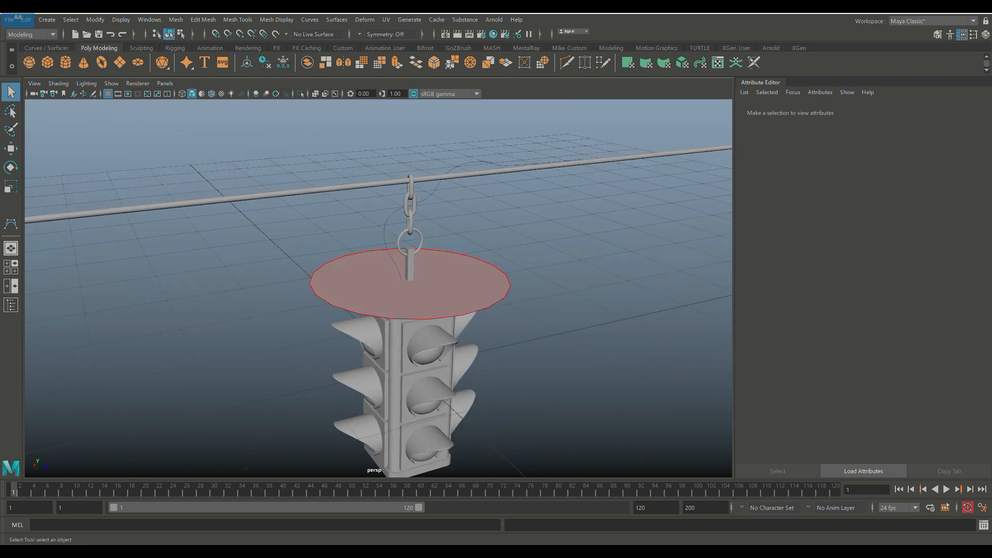
{"action": "right_click_drag", "start_coordinate": [464, 290], "coordinate": [509, 263]}
{"action": "key", "text": "r"}
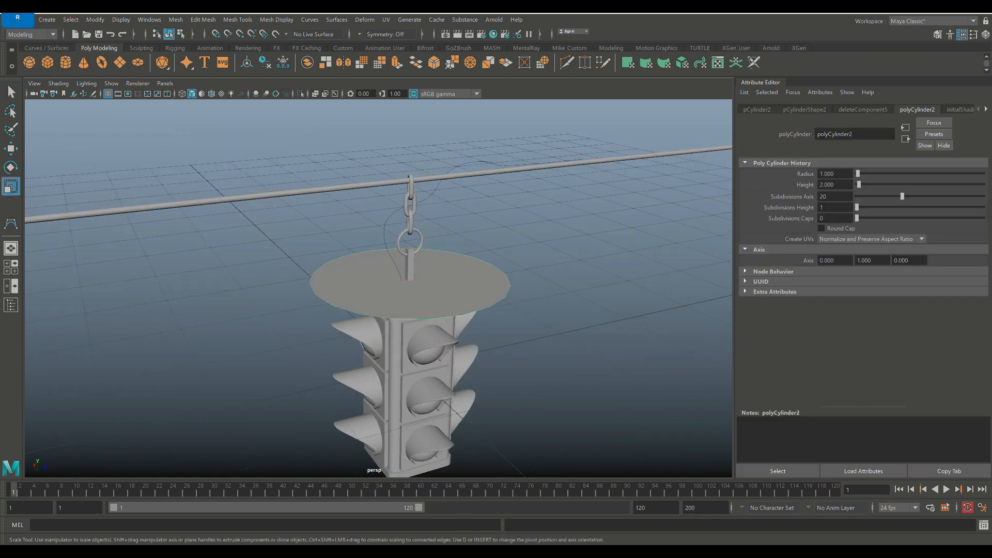
{"action": "left_click_drag", "start_coordinate": [408, 368], "coordinate": [365, 368]}
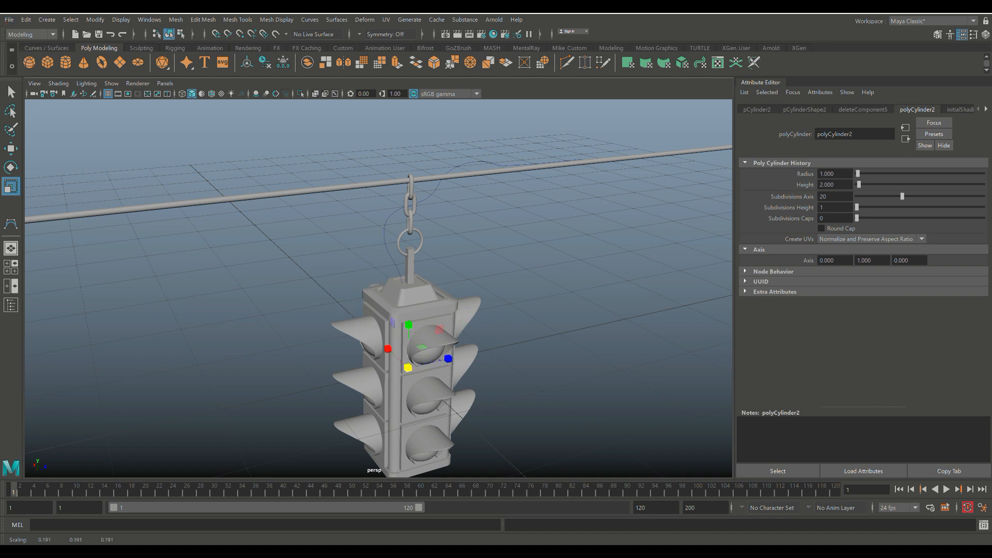
Step: In wireframe display, raise the disc to the traffic light's top cap and scale it down further
{"action": "key", "text": "4"}
{"action": "scroll", "coordinate": [379, 288], "scroll_direction": "up", "scroll_amount": 3}
{"action": "scroll", "coordinate": [379, 288], "scroll_direction": "down", "scroll_amount": 1}
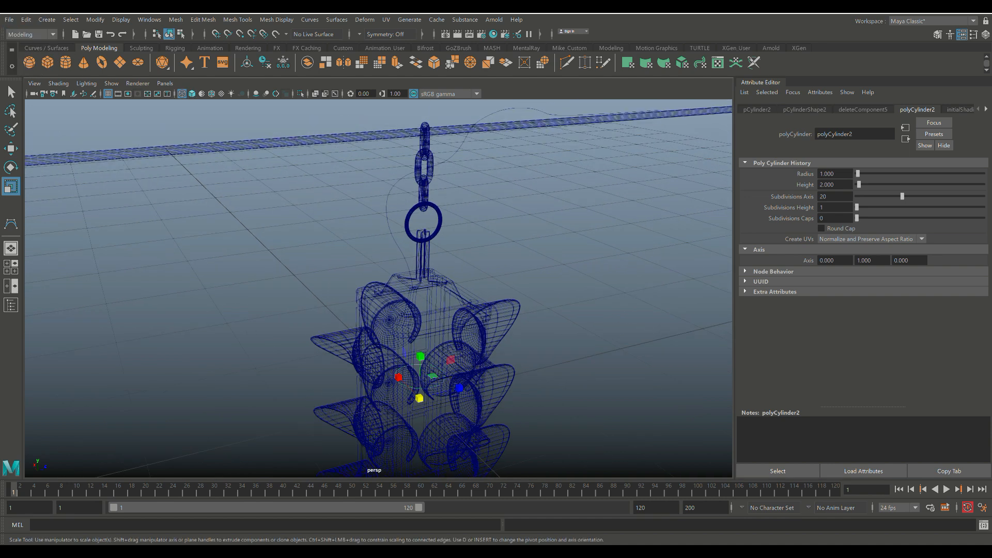
{"action": "key", "text": "w"}
{"action": "left_click_drag", "start_coordinate": [417, 354], "coordinate": [422, 261]}
{"action": "key", "text": "r"}
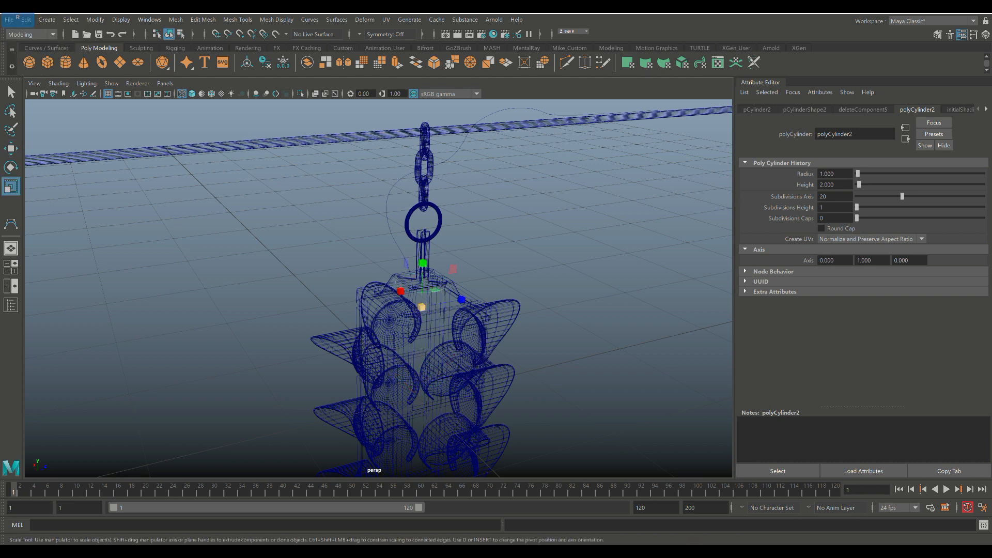
{"action": "left_click_drag", "start_coordinate": [422, 307], "coordinate": [421, 307]}
Step: Position the small disc at the curve's lower end, just inside the traffic light's top cap
{"action": "key", "text": "w"}
{"action": "left_click_drag", "start_coordinate": [422, 261], "coordinate": [394, 207]}
{"action": "key", "text": "f"}
{"action": "scroll", "coordinate": [423, 243], "scroll_direction": "down", "scroll_amount": 5}
{"action": "scroll", "coordinate": [422, 242], "scroll_direction": "down", "scroll_amount": 3}
{"action": "left_click_drag", "start_coordinate": [378, 260], "coordinate": [378, 311]}
{"action": "left_click_drag", "start_coordinate": [427, 363], "coordinate": [367, 363]}
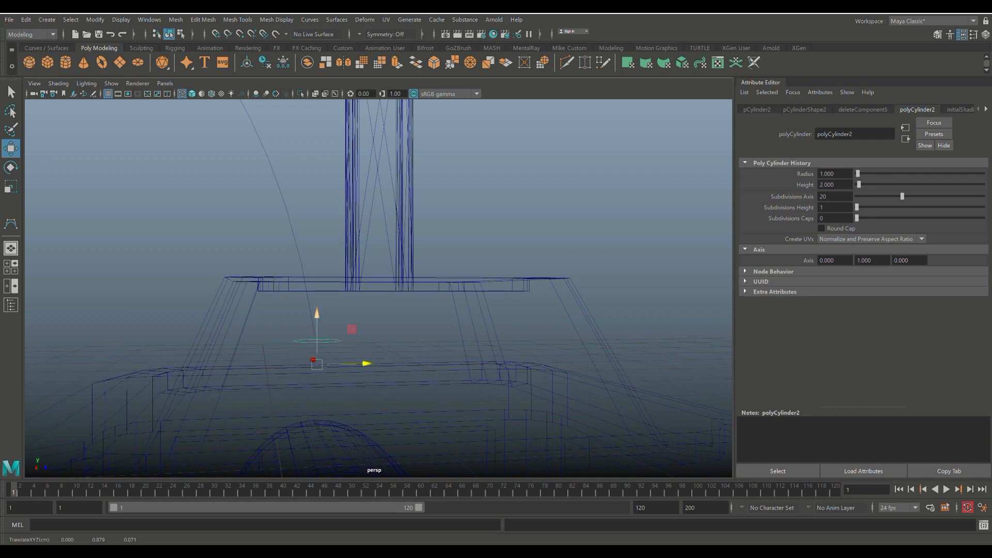
{"action": "left_click_drag", "start_coordinate": [316, 314], "coordinate": [309, 380]}
{"action": "scroll", "coordinate": [316, 312], "scroll_direction": "down", "scroll_amount": 4}
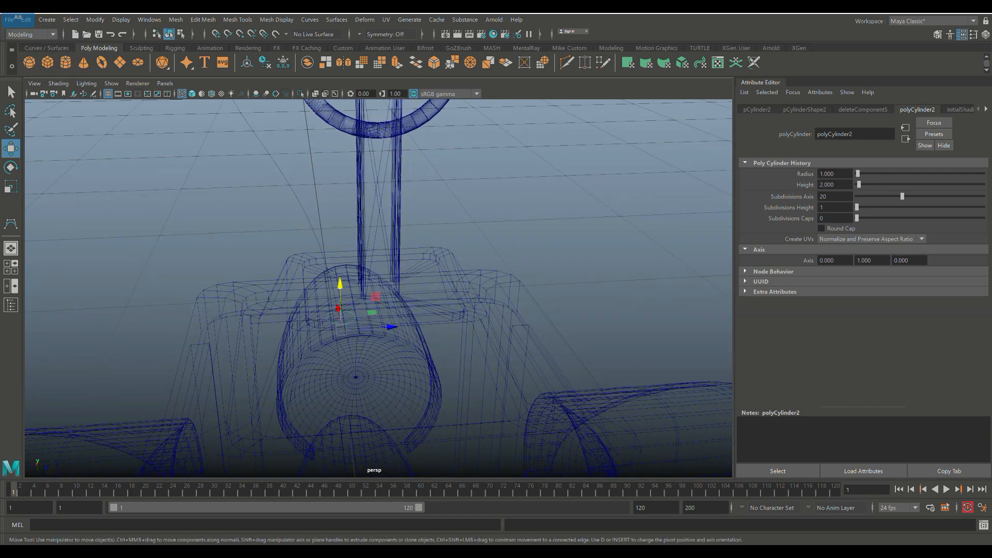
{"action": "scroll", "coordinate": [309, 361], "scroll_direction": "up", "scroll_amount": 5}
{"action": "right_click_drag", "start_coordinate": [296, 273], "coordinate": [296, 302]}
{"action": "scroll", "coordinate": [297, 356], "scroll_direction": "up", "scroll_amount": 5}
{"action": "left_click_drag", "start_coordinate": [297, 356], "coordinate": [338, 353], "text": "alt"}
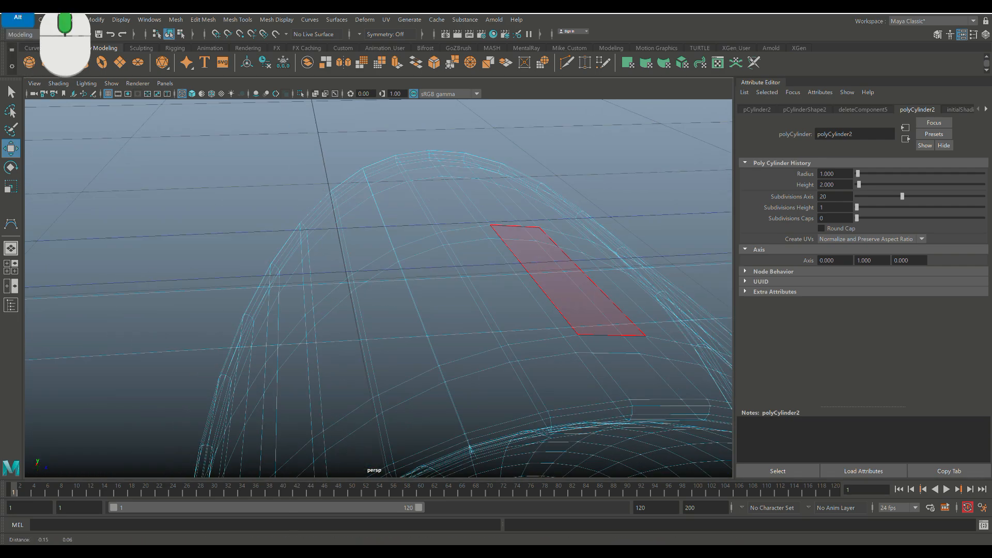
{"action": "scroll", "coordinate": [338, 353], "scroll_direction": "down", "scroll_amount": 6}
{"action": "scroll", "coordinate": [339, 353], "scroll_direction": "down", "scroll_amount": 8}
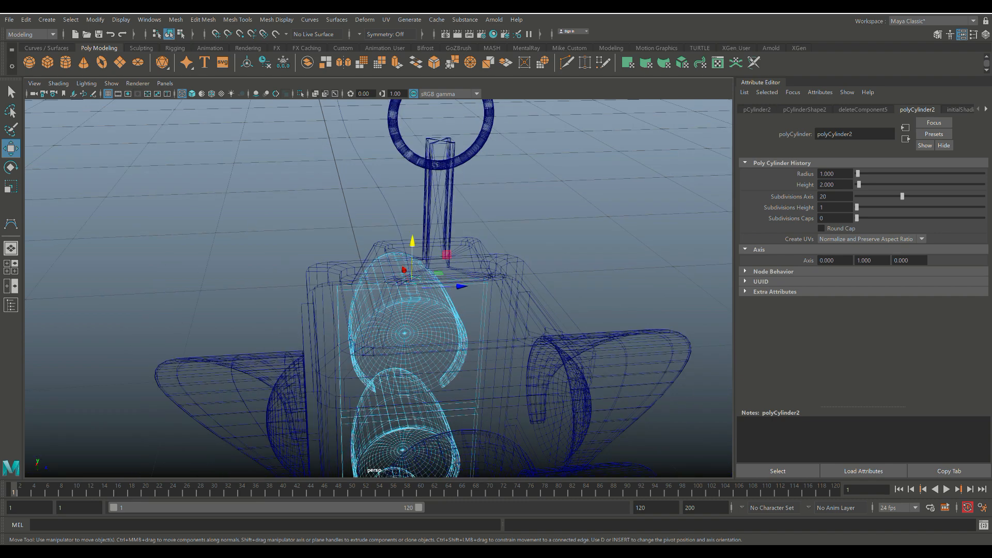
{"action": "key", "text": "ctrl+z"}
Step: Extrude the small disc's face along the wire curve with 25 divisions
{"action": "right_click", "coordinate": [122, 209]}
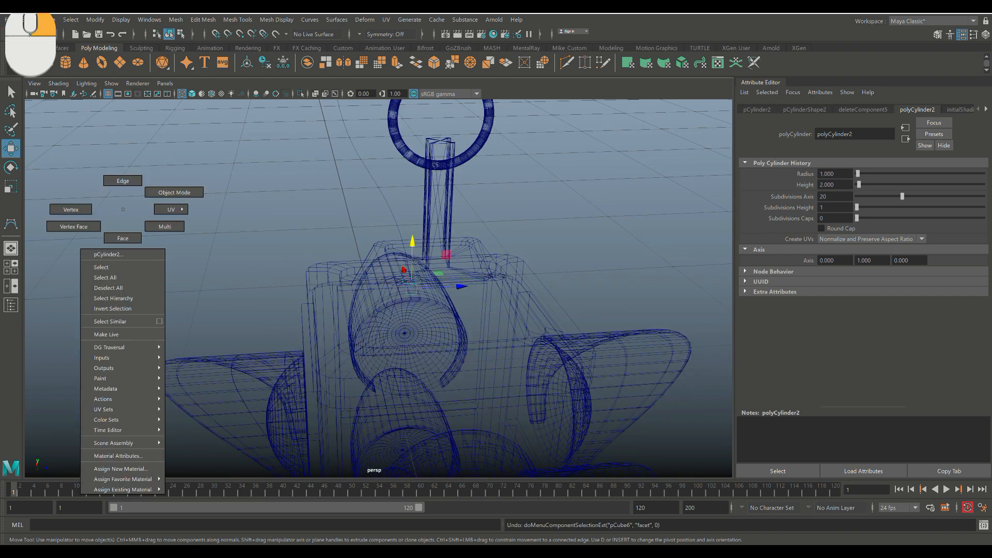
{"action": "right_click_drag", "start_coordinate": [123, 209], "coordinate": [122, 238]}
{"action": "scroll", "coordinate": [379, 288], "scroll_direction": "up", "scroll_amount": 5}
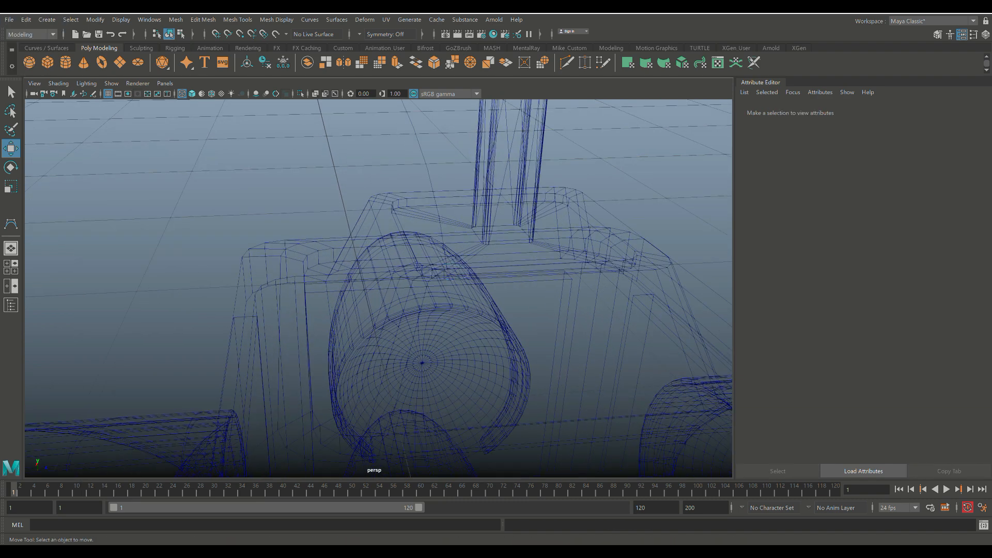
{"action": "left_click", "coordinate": [450, 271]}
{"action": "scroll", "coordinate": [379, 288], "scroll_direction": "down", "scroll_amount": 1}
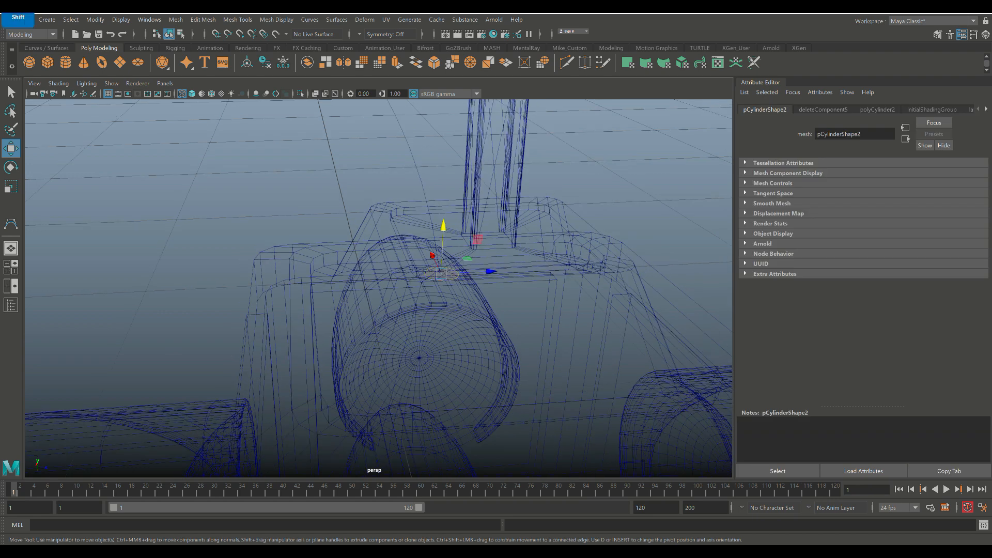
{"action": "left_click", "coordinate": [420, 168], "text": "shift"}
{"action": "scroll", "coordinate": [379, 288], "scroll_direction": "down", "scroll_amount": 4}
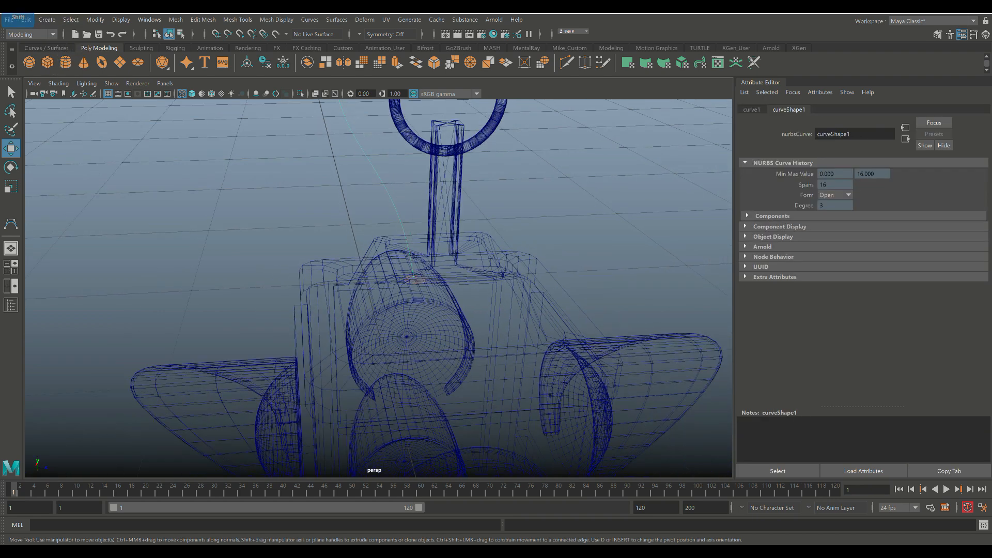
{"action": "scroll", "coordinate": [379, 289], "scroll_direction": "up", "scroll_amount": 1}
{"action": "scroll", "coordinate": [379, 288], "scroll_direction": "down", "scroll_amount": 3}
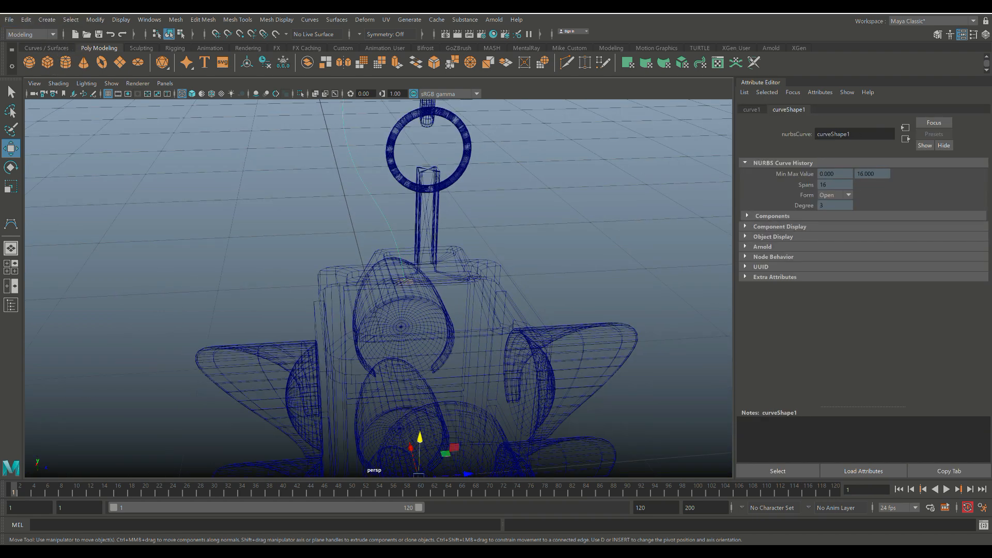
{"action": "key", "text": "ctrl+e"}
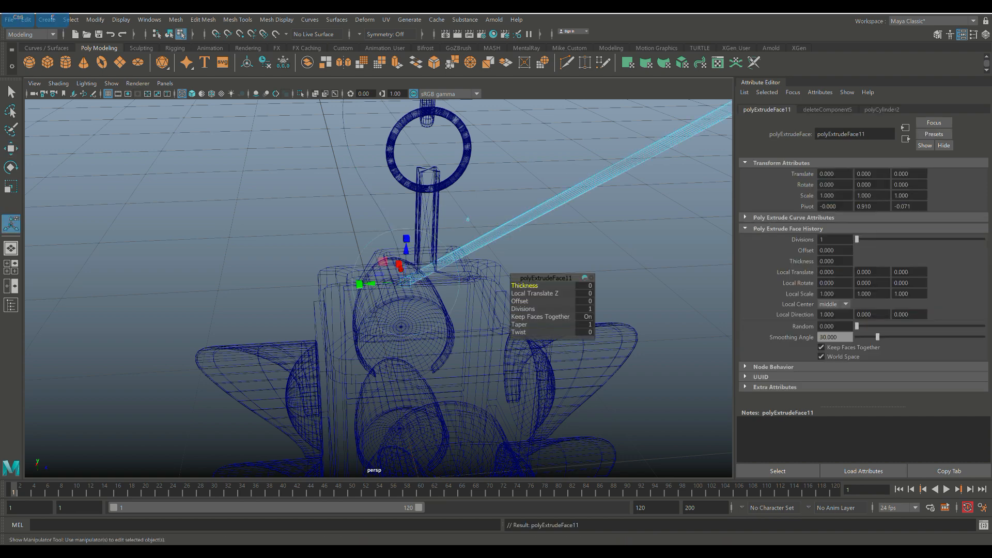
{"action": "scroll", "coordinate": [379, 289], "scroll_direction": "down", "scroll_amount": 4}
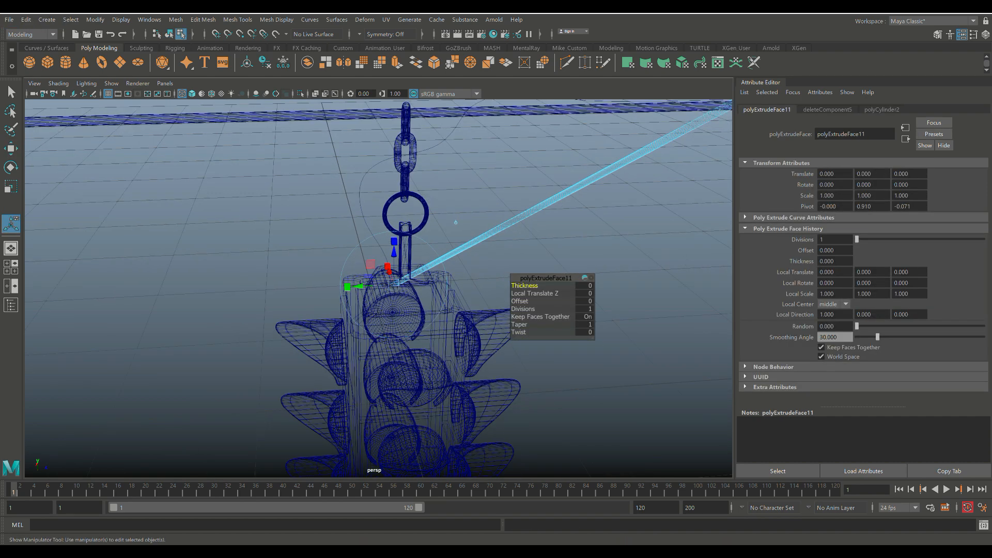
{"action": "left_click_drag", "start_coordinate": [523, 309], "coordinate": [647, 309]}
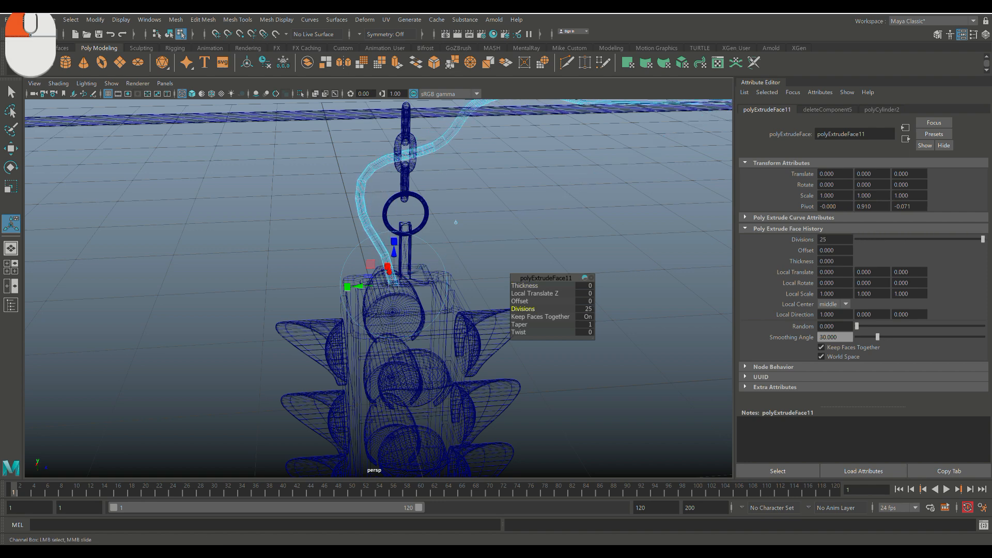
Step: Inspect the extruded wire where it crosses the chain, and undo the extrusion
{"action": "middle_click_drag", "start_coordinate": [455, 222], "coordinate": [382, 274], "text": "alt"}
{"action": "left_click_drag", "start_coordinate": [382, 274], "coordinate": [472, 347], "text": "alt"}
{"action": "scroll", "coordinate": [492, 416], "scroll_direction": "up", "scroll_amount": 6}
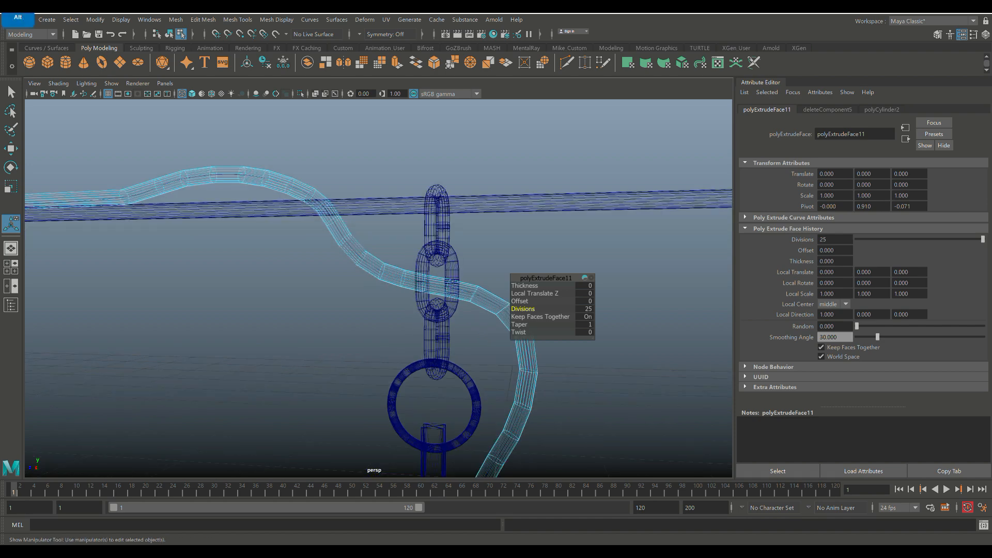
{"action": "left_click_drag", "start_coordinate": [491, 416], "coordinate": [469, 416], "text": "alt"}
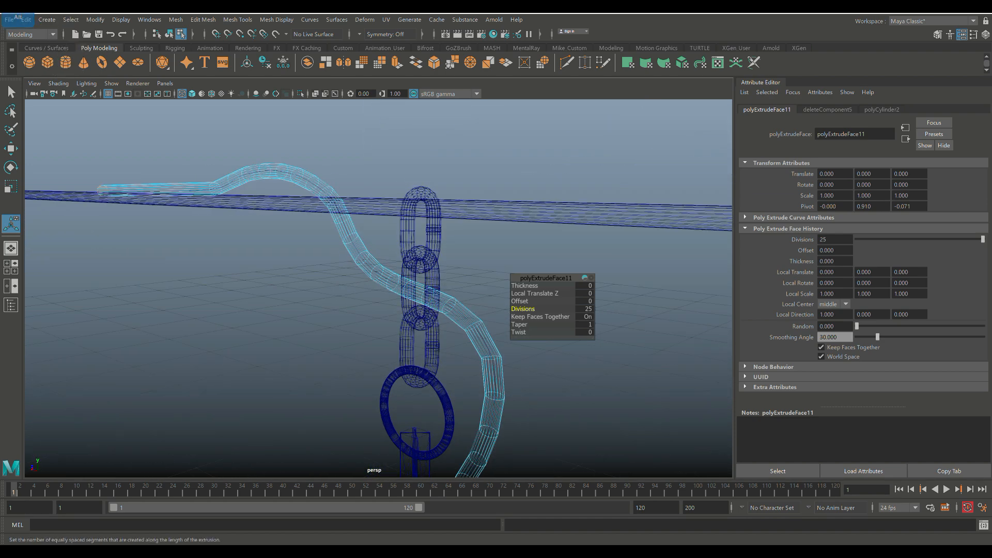
{"action": "scroll", "coordinate": [469, 416], "scroll_direction": "down", "scroll_amount": 5}
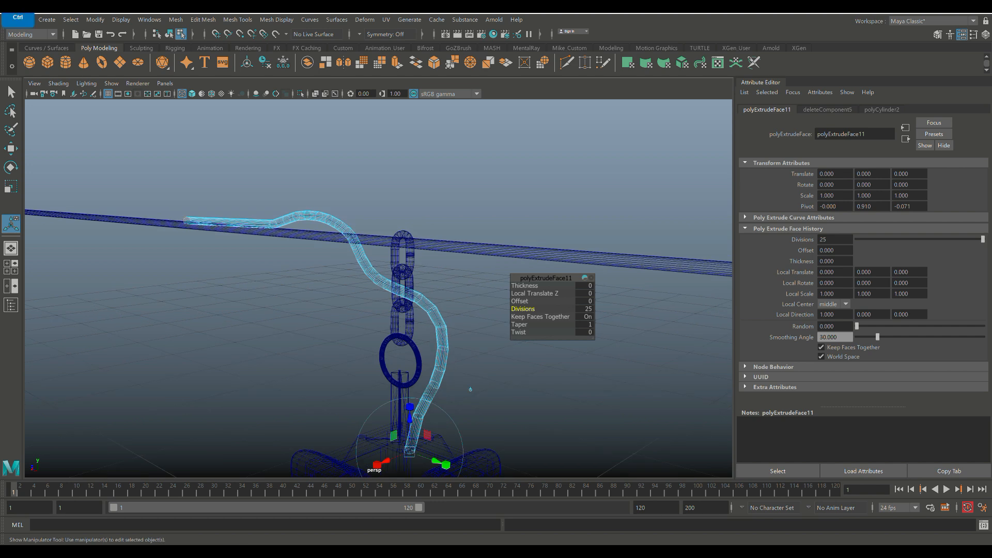
{"action": "key", "text": "ctrl+z"}
{"action": "key", "text": "ctrl+z"}
Step: Move the curve's control vertices near the middle chain link upward with soft selection enabled
{"action": "scroll", "coordinate": [379, 288], "scroll_direction": "up", "scroll_amount": 8}
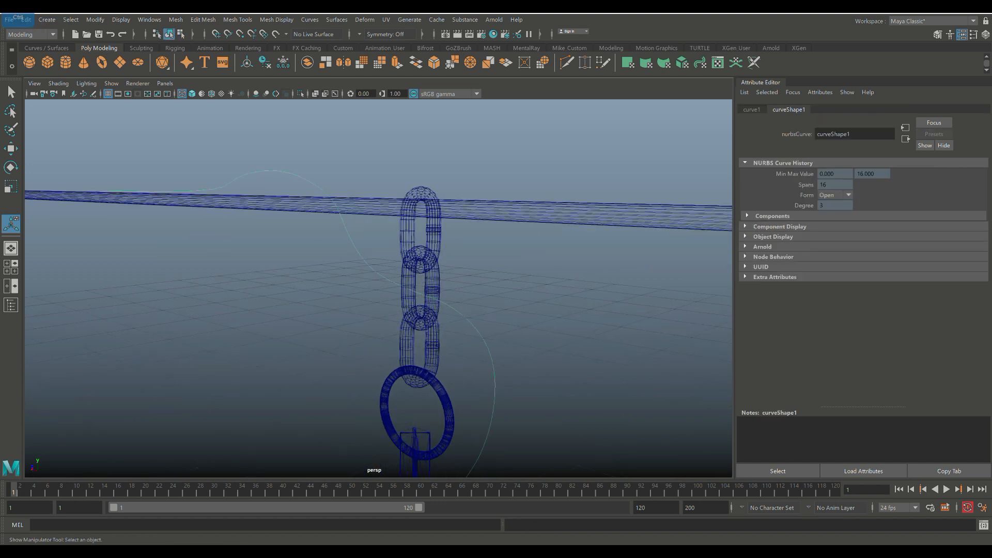
{"action": "right_click_drag", "start_coordinate": [387, 271], "coordinate": [329, 268]}
{"action": "left_click_drag", "start_coordinate": [331, 268], "coordinate": [560, 368], "text": "alt"}
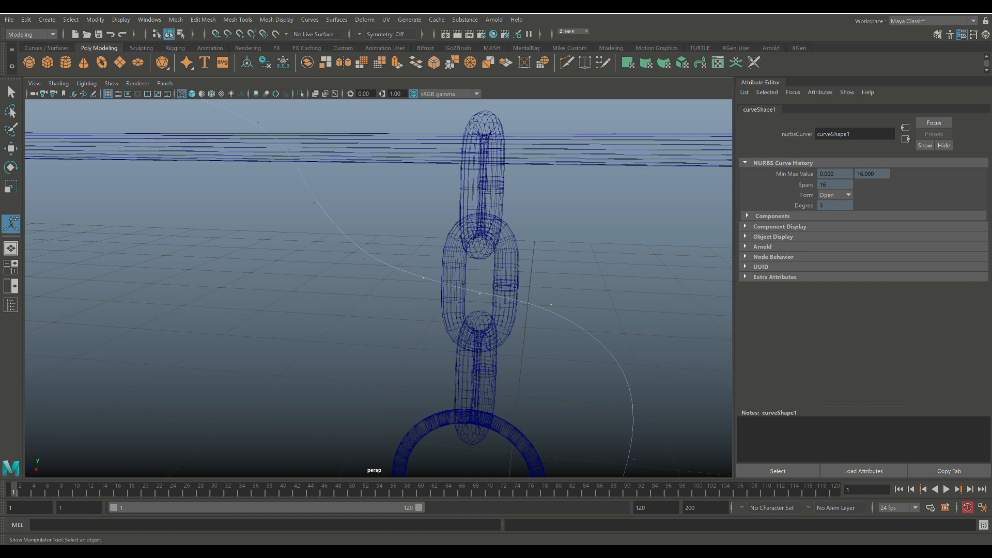
{"action": "key", "text": "b"}
{"action": "key", "text": "w"}
{"action": "left_click_drag", "start_coordinate": [487, 240], "coordinate": [403, 141]}
Step: Turn off soft selection and move the curve's bottom end vertex back down to the disc in the top cap
{"action": "scroll", "coordinate": [492, 133], "scroll_direction": "down", "scroll_amount": 4}
{"action": "middle_click_drag", "start_coordinate": [402, 330], "coordinate": [429, 98], "text": "alt"}
{"action": "left_click_drag", "start_coordinate": [429, 155], "coordinate": [542, 158], "text": "alt"}
{"action": "left_click", "coordinate": [431, 260]}
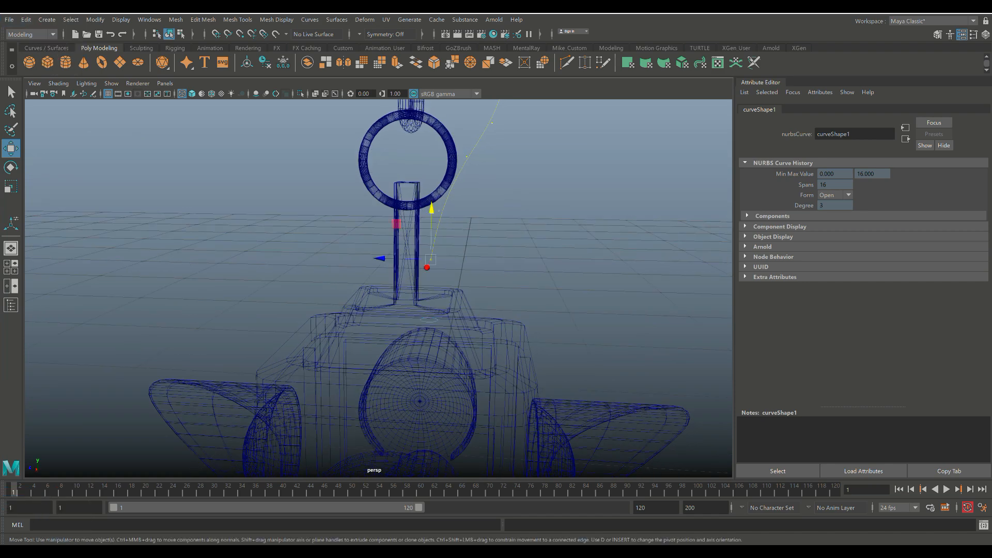
{"action": "key", "text": "b"}
{"action": "left_click_drag", "start_coordinate": [432, 209], "coordinate": [410, 267]}
{"action": "scroll", "coordinate": [430, 267], "scroll_direction": "down", "scroll_amount": 8}
{"action": "scroll", "coordinate": [431, 267], "scroll_direction": "down", "scroll_amount": 1}
{"action": "scroll", "coordinate": [419, 267], "scroll_direction": "up", "scroll_amount": 5}
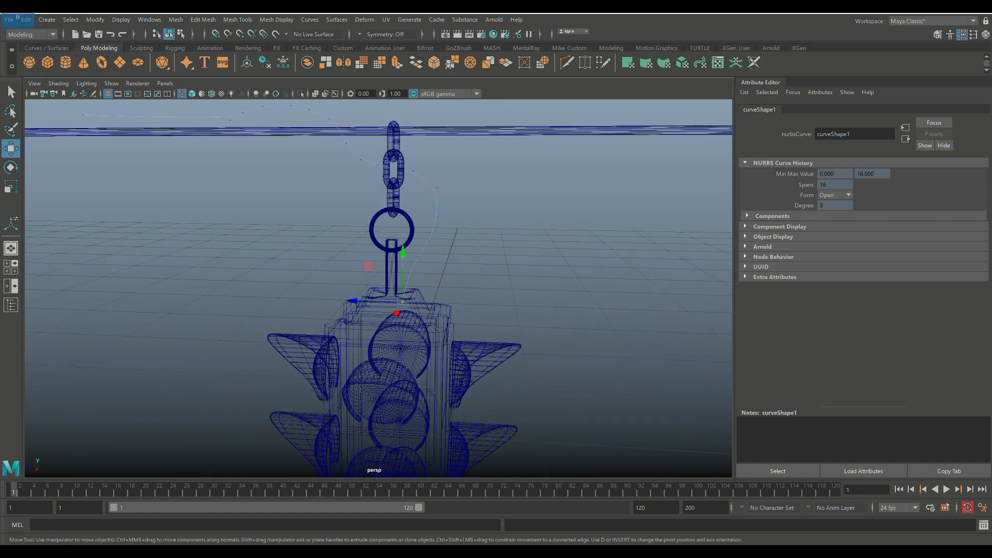
{"action": "scroll", "coordinate": [411, 267], "scroll_direction": "up", "scroll_amount": 3}
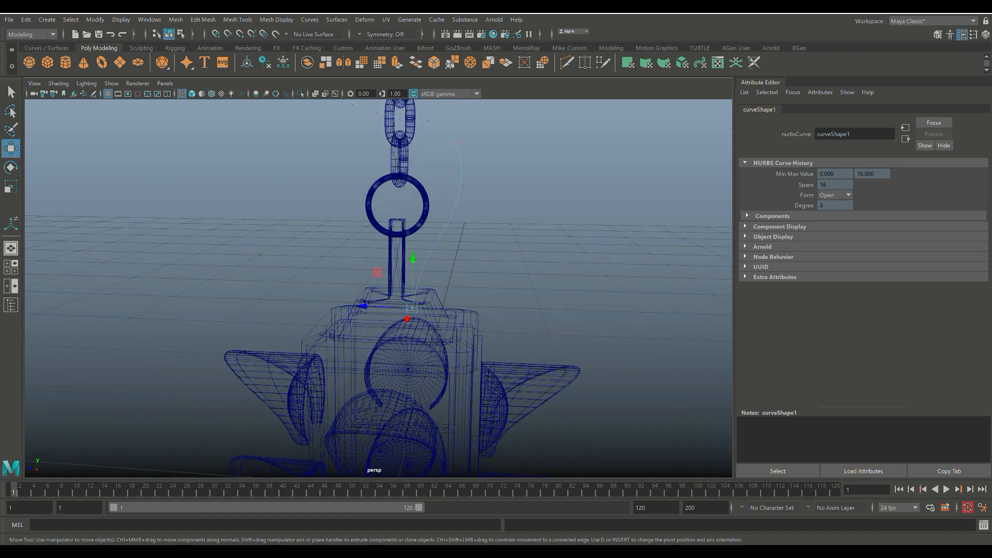
Step: Raise the two control vertices beside and across the middle chain link to about the height of the top link
{"action": "left_click_drag", "start_coordinate": [410, 267], "coordinate": [217, 247], "text": "alt"}
{"action": "middle_click_drag", "start_coordinate": [206, 111], "coordinate": [176, 153], "text": "alt"}
{"action": "scroll", "coordinate": [176, 154], "scroll_direction": "down", "scroll_amount": 2}
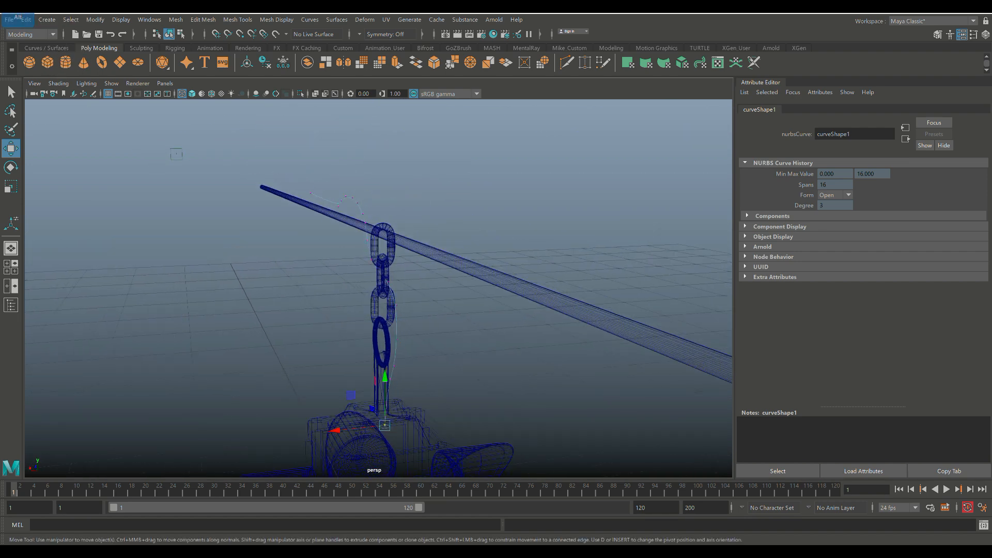
{"action": "left_click_drag", "start_coordinate": [177, 154], "coordinate": [46, 152], "text": "alt"}
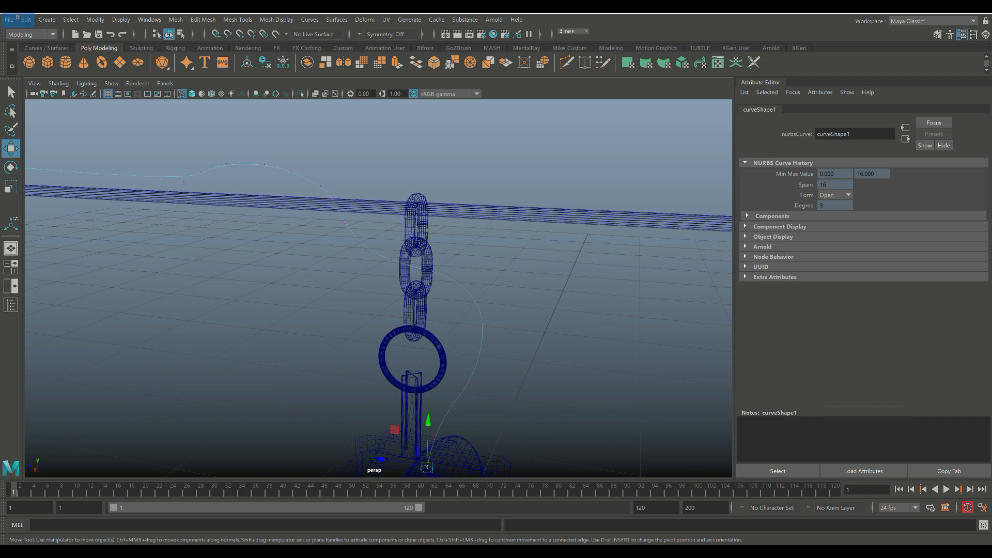
{"action": "left_click", "coordinate": [447, 274]}
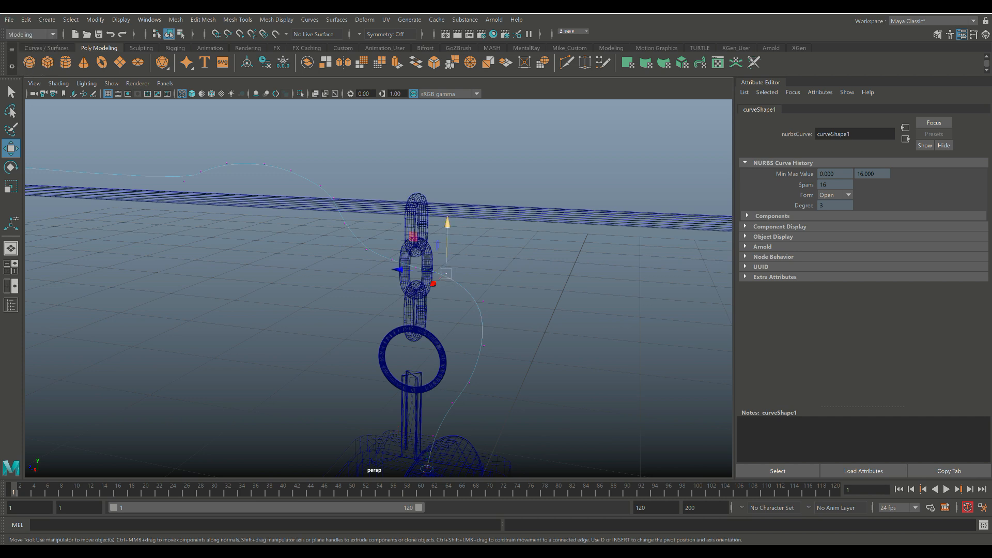
{"action": "left_click_drag", "start_coordinate": [447, 237], "coordinate": [447, 223]}
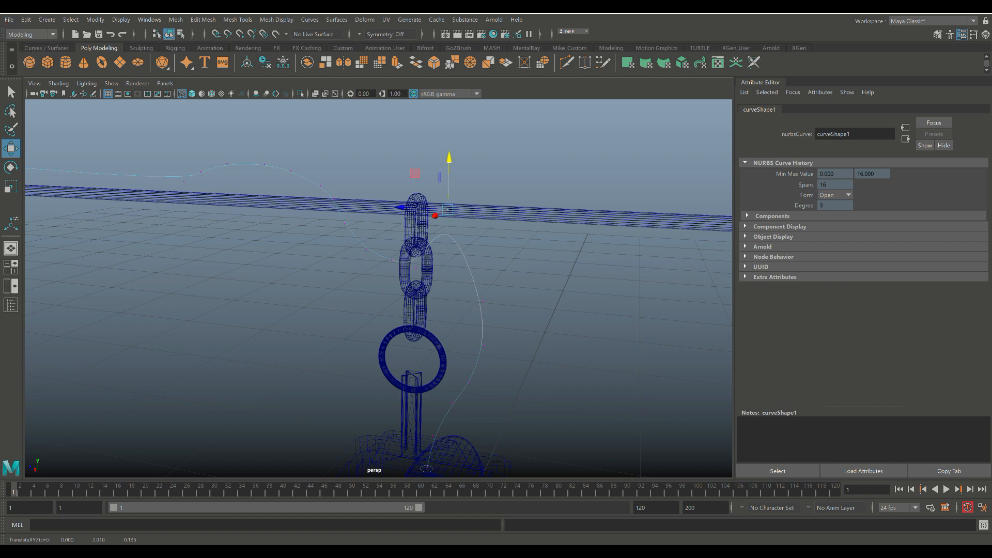
{"action": "left_click", "coordinate": [416, 268]}
{"action": "left_click_drag", "start_coordinate": [416, 220], "coordinate": [416, 201]}
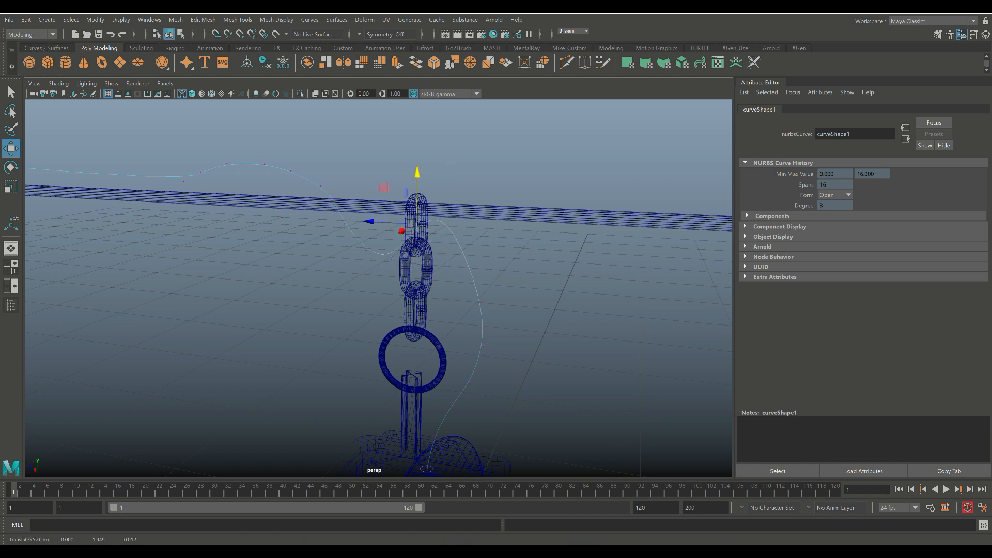
Step: Raise the next two control vertices toward the cable and shift the second one along it, away from the chain
{"action": "left_click", "coordinate": [392, 258]}
{"action": "left_click_drag", "start_coordinate": [391, 227], "coordinate": [392, 207]}
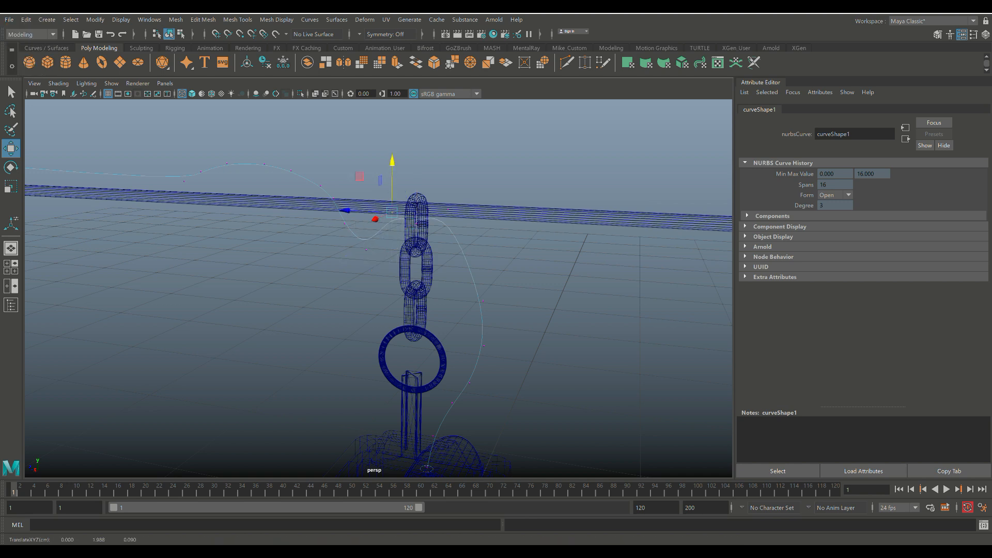
{"action": "left_click", "coordinate": [365, 251]}
{"action": "left_click_drag", "start_coordinate": [366, 200], "coordinate": [298, 221]}
{"action": "left_click", "coordinate": [344, 224]}
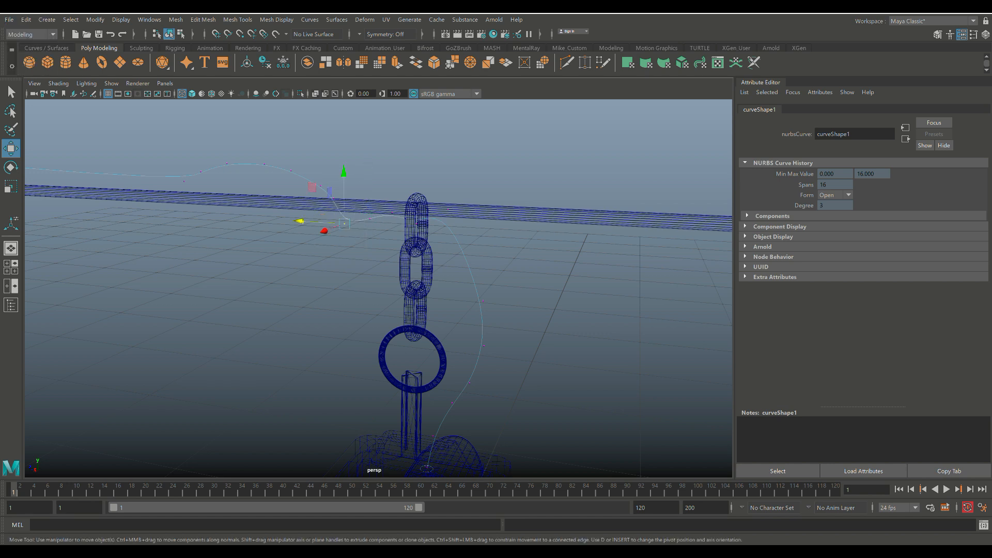
Step: Nudge the control vertex beside the chain upward and shift the curve's vertices beyond it sideways to align with the cable
{"action": "mouse_move", "coordinate": [343, 176]}
{"action": "left_mouse_down"}
{"action": "mouse_move", "coordinate": [343, 166]}
{"action": "mouse_move", "coordinate": [315, 178]}
{"action": "mouse_move", "coordinate": [295, 201]}
{"action": "mouse_move", "coordinate": [392, 148]}
{"action": "mouse_move", "coordinate": [349, 173]}
{"action": "left_mouse_up"}
{"action": "middle_click_drag", "start_coordinate": [348, 173], "coordinate": [493, 152], "text": "alt"}
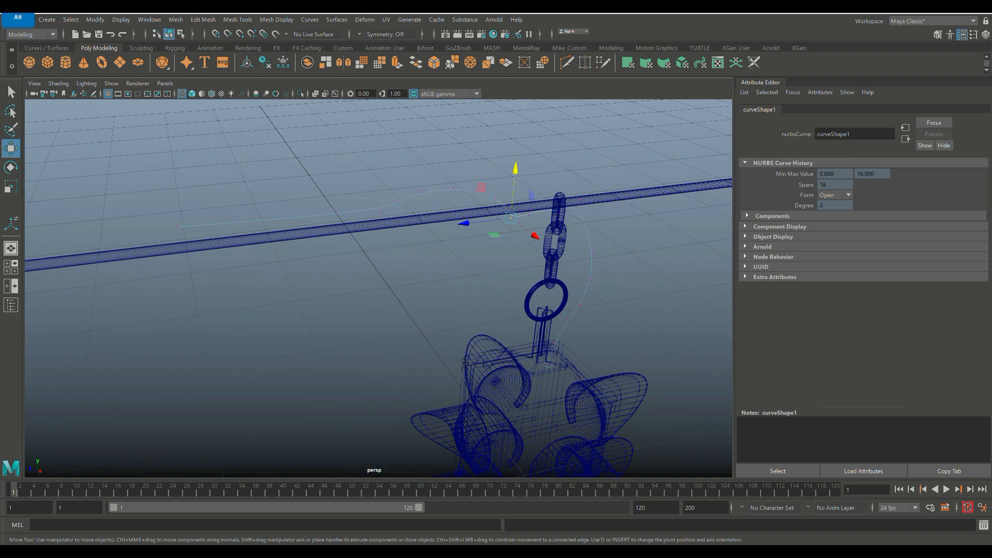
{"action": "left_click_drag", "start_coordinate": [526, 181], "coordinate": [120, 279]}
{"action": "left_click_drag", "start_coordinate": [310, 258], "coordinate": [392, 243], "text": "alt"}
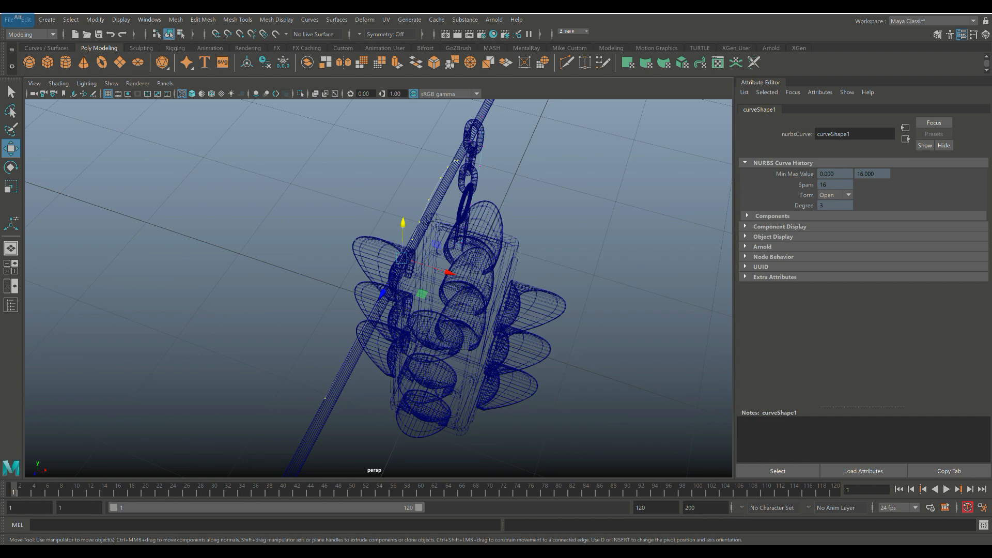
{"action": "left_click_drag", "start_coordinate": [447, 273], "coordinate": [434, 206]}
{"action": "middle_click_drag", "start_coordinate": [433, 207], "coordinate": [343, 104], "text": "alt"}
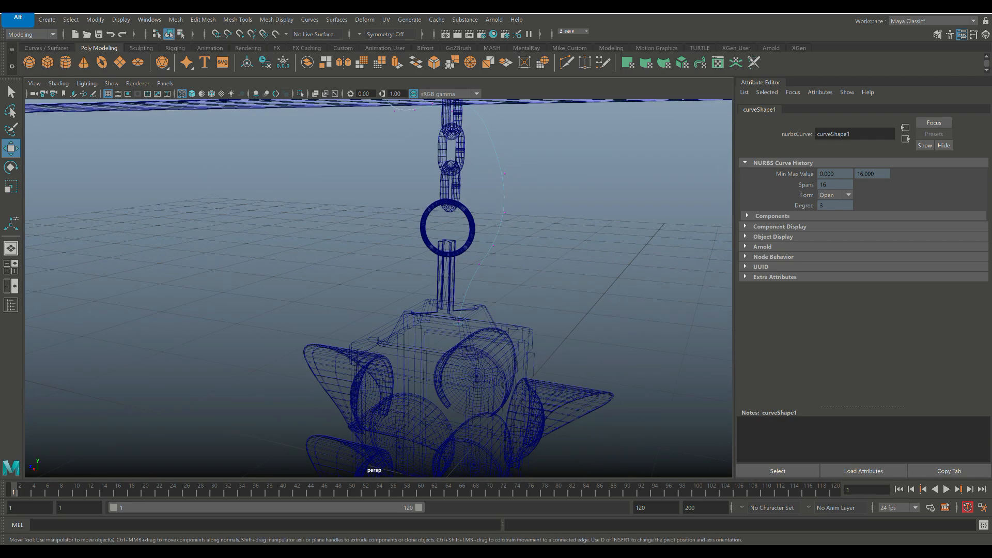
Step: Leave the curve's control vertex editing, return to object mode and clear the selection
{"action": "scroll", "coordinate": [343, 103], "scroll_direction": "up", "scroll_amount": 4}
{"action": "scroll", "coordinate": [378, 289], "scroll_direction": "up", "scroll_amount": 4}
{"action": "middle_click_drag", "start_coordinate": [486, 336], "coordinate": [273, 202], "text": "alt"}
{"action": "scroll", "coordinate": [378, 289], "scroll_direction": "up", "scroll_amount": 6}
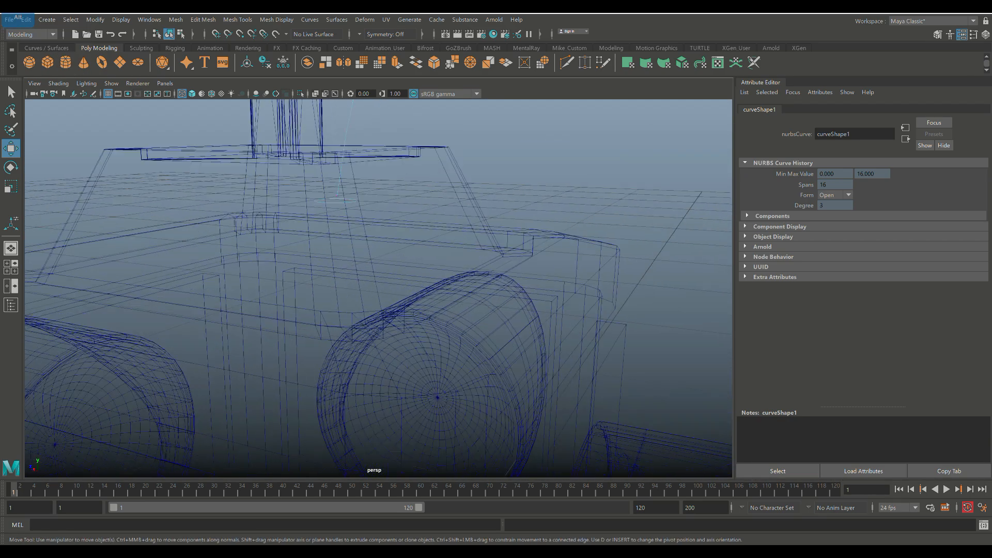
{"action": "left_click_drag", "start_coordinate": [378, 288], "coordinate": [387, 326], "text": "alt"}
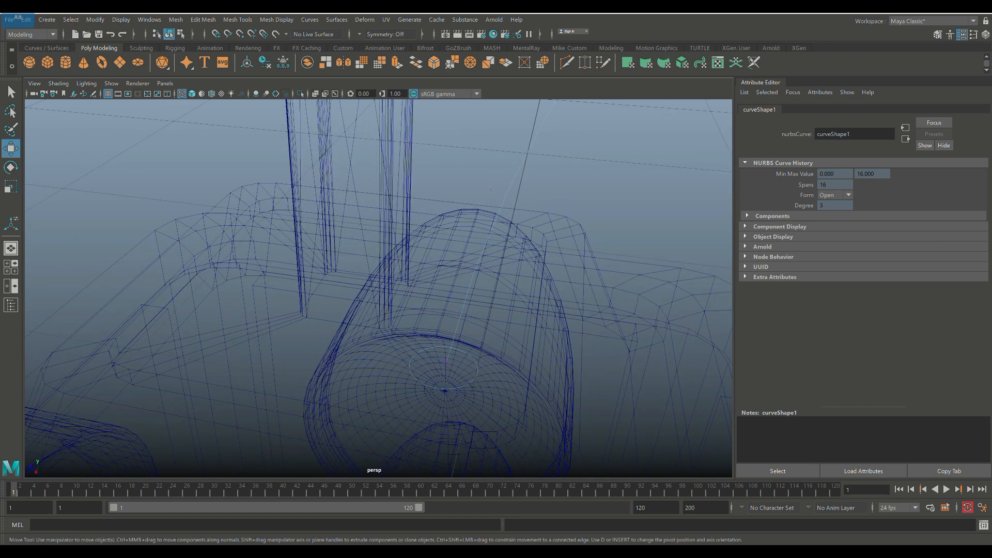
{"action": "right_click_drag", "start_coordinate": [425, 272], "coordinate": [476, 256]}
{"action": "right_click", "coordinate": [599, 165]}
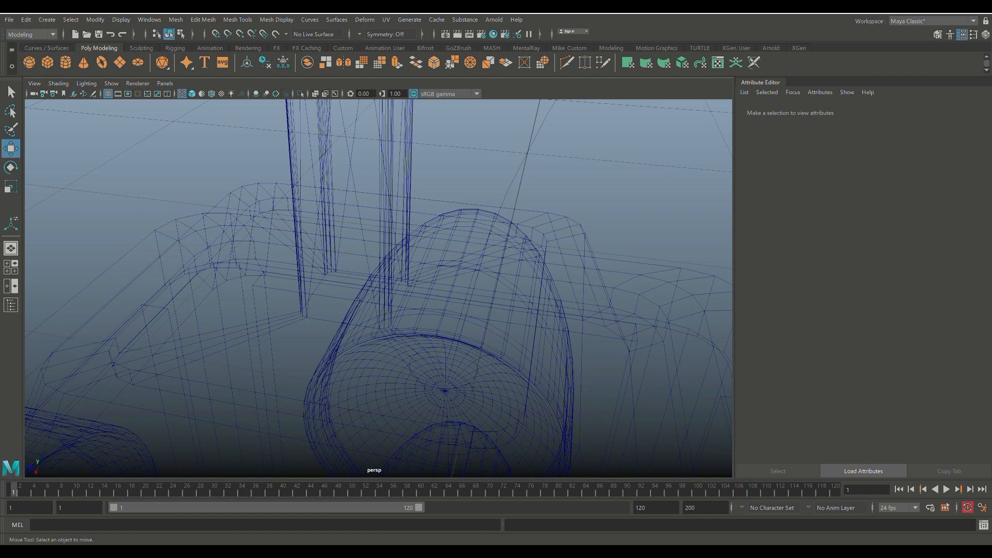
{"action": "left_click", "coordinate": [514, 238]}
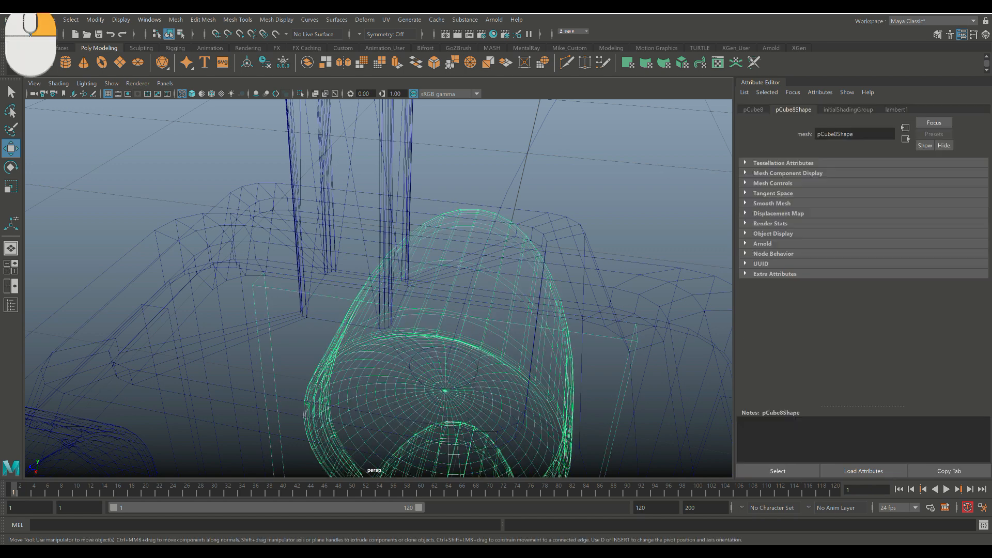
{"action": "right_click", "coordinate": [514, 238]}
{"action": "key", "text": "alt+d"}
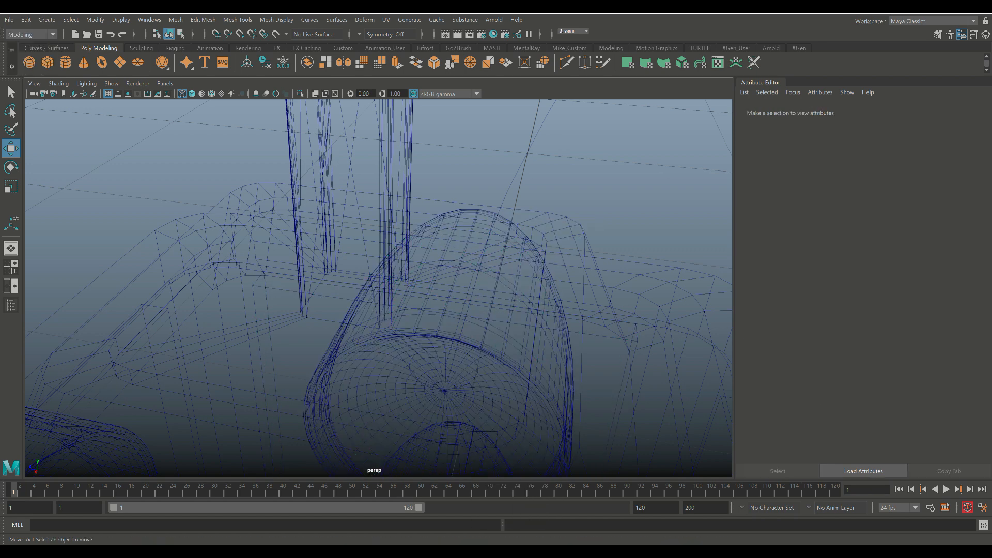
{"action": "scroll", "coordinate": [454, 320], "scroll_direction": "up", "scroll_amount": 5}
{"action": "middle_click_drag", "start_coordinate": [480, 362], "coordinate": [483, 170], "text": "alt"}
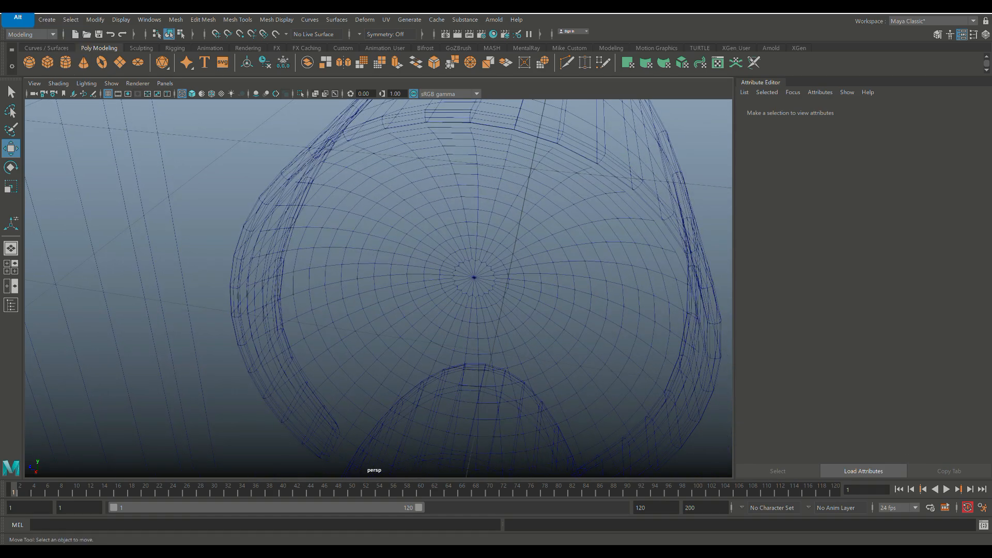
{"action": "scroll", "coordinate": [379, 288], "scroll_direction": "down", "scroll_amount": 7}
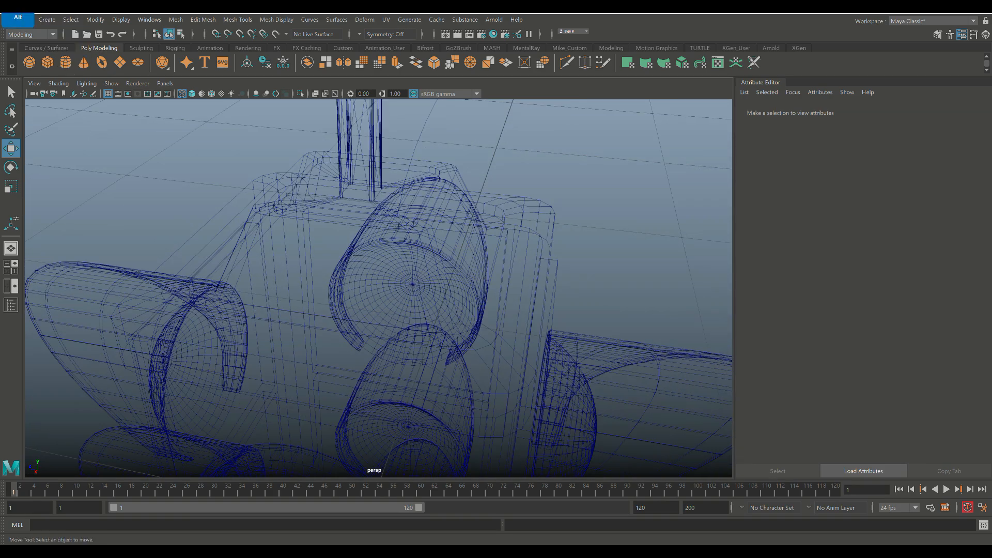
Step: Select the small disc inside the traffic light's top cap and scale it down uniformly to about 0.014
{"action": "left_click_drag", "start_coordinate": [413, 290], "coordinate": [322, 304], "text": "alt"}
{"action": "left_click", "coordinate": [317, 304]}
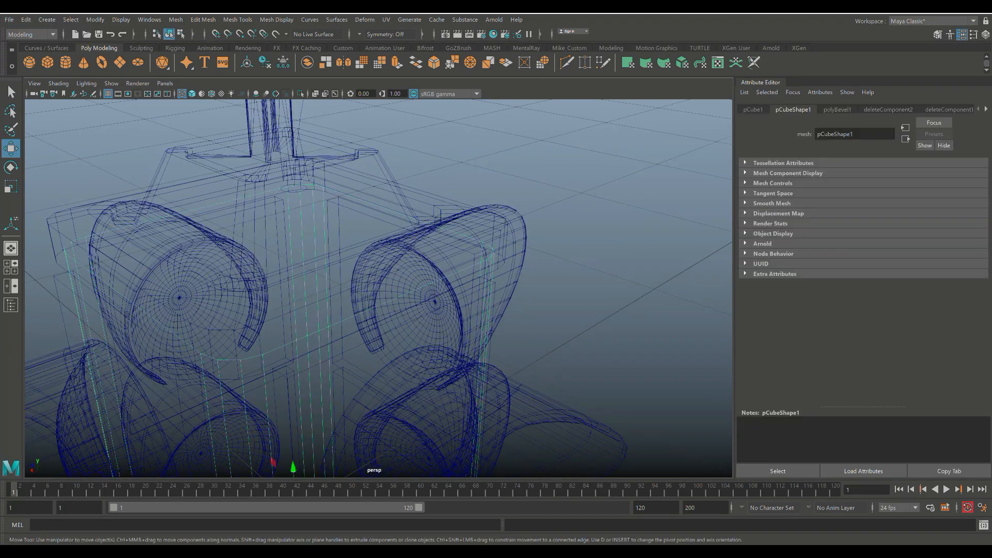
{"action": "middle_click_drag", "start_coordinate": [317, 305], "coordinate": [332, 351], "text": "alt"}
{"action": "scroll", "coordinate": [332, 351], "scroll_direction": "up", "scroll_amount": 1, "text": "alt"}
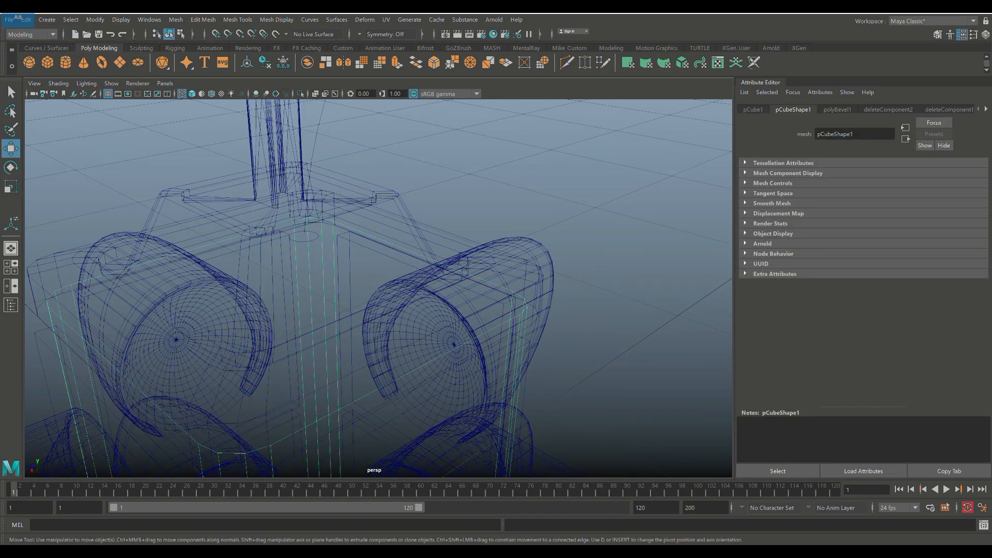
{"action": "left_click", "coordinate": [594, 300]}
{"action": "left_click", "coordinate": [304, 241]}
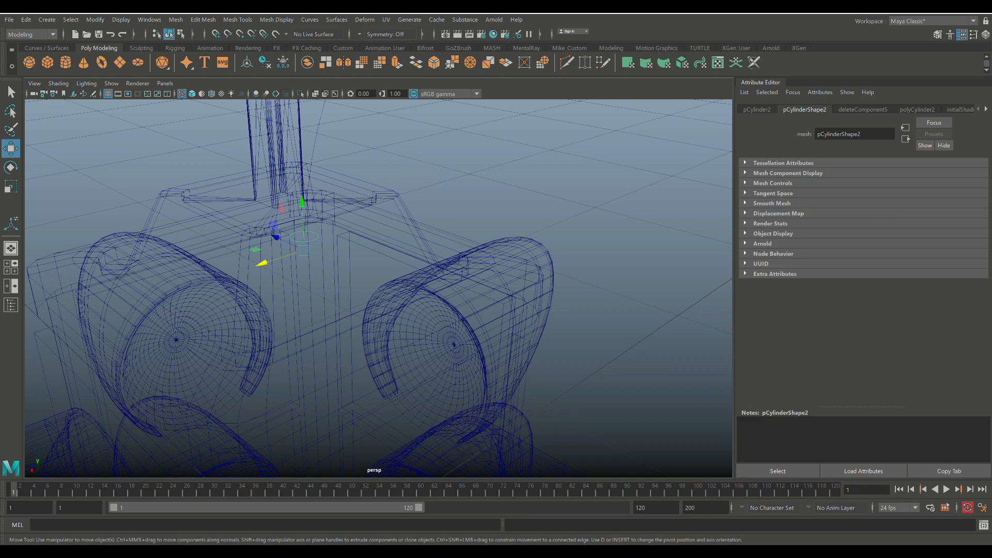
{"action": "key", "text": "r"}
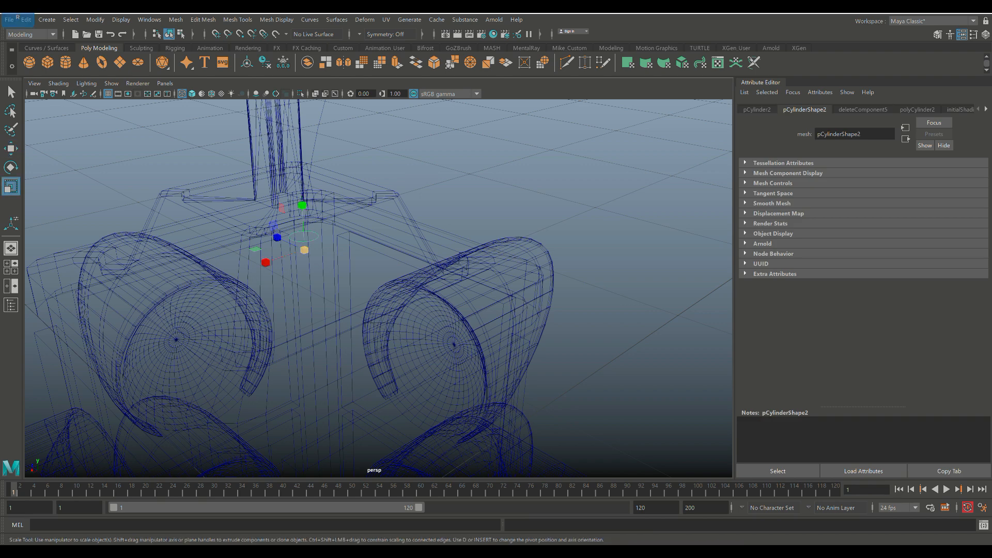
{"action": "left_click_drag", "start_coordinate": [305, 250], "coordinate": [287, 250]}
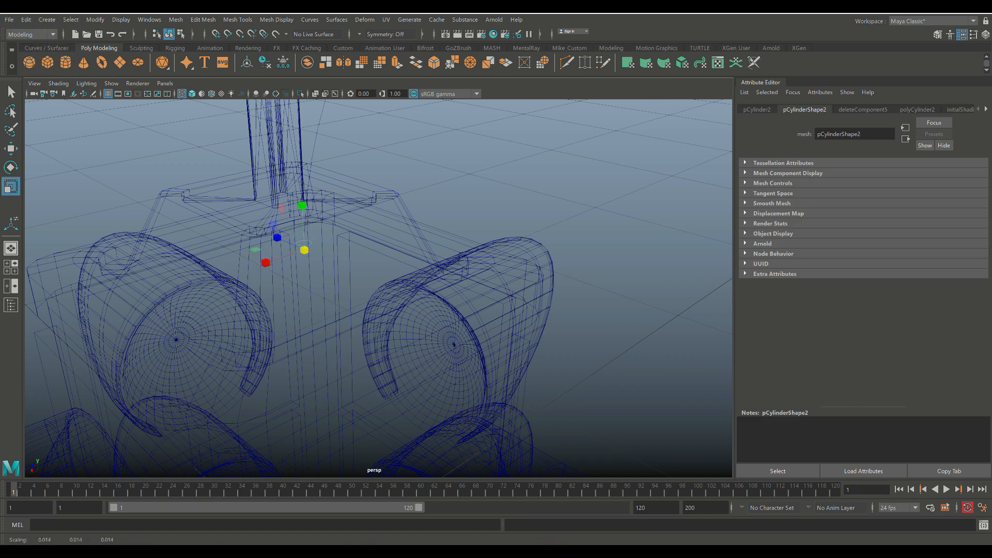
Step: Select the disc's face together with the wire curve and extrude the face along the curve
{"action": "right_click_drag", "start_coordinate": [456, 164], "coordinate": [456, 192]}
{"action": "scroll", "coordinate": [379, 288], "scroll_direction": "up", "scroll_amount": 5}
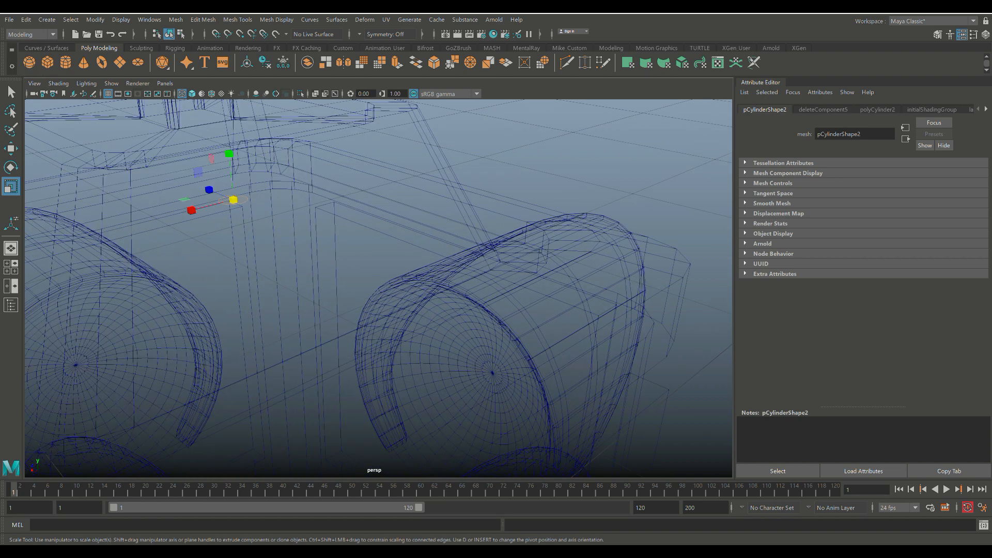
{"action": "key", "text": "f"}
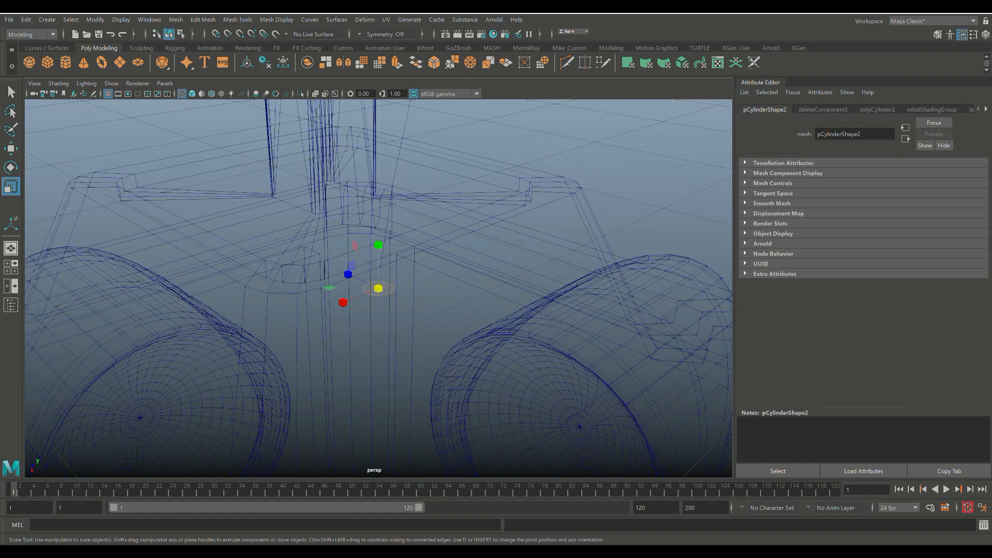
{"action": "left_click", "coordinate": [394, 178], "text": "shift"}
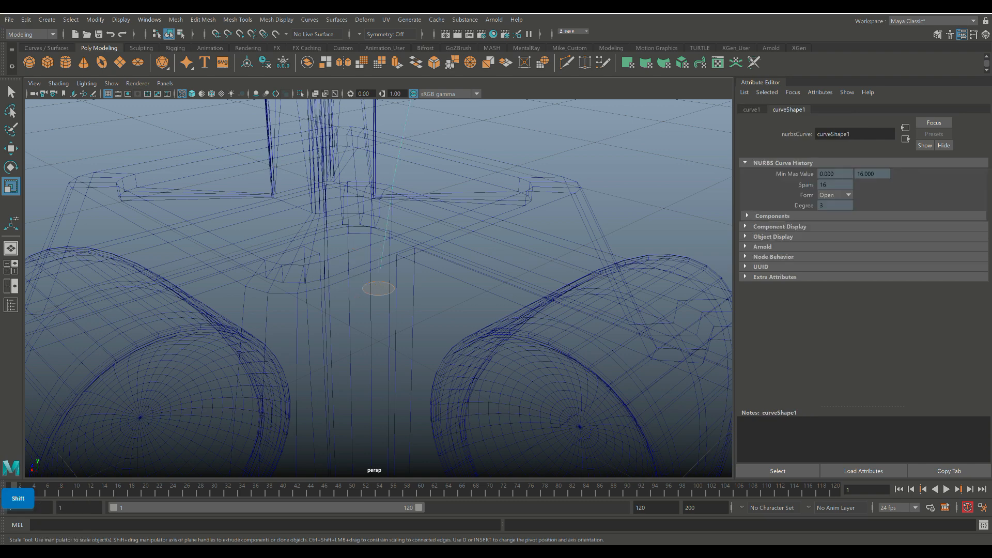
{"action": "scroll", "coordinate": [379, 287], "scroll_direction": "down", "scroll_amount": 6}
{"action": "key", "text": "ctrl+e"}
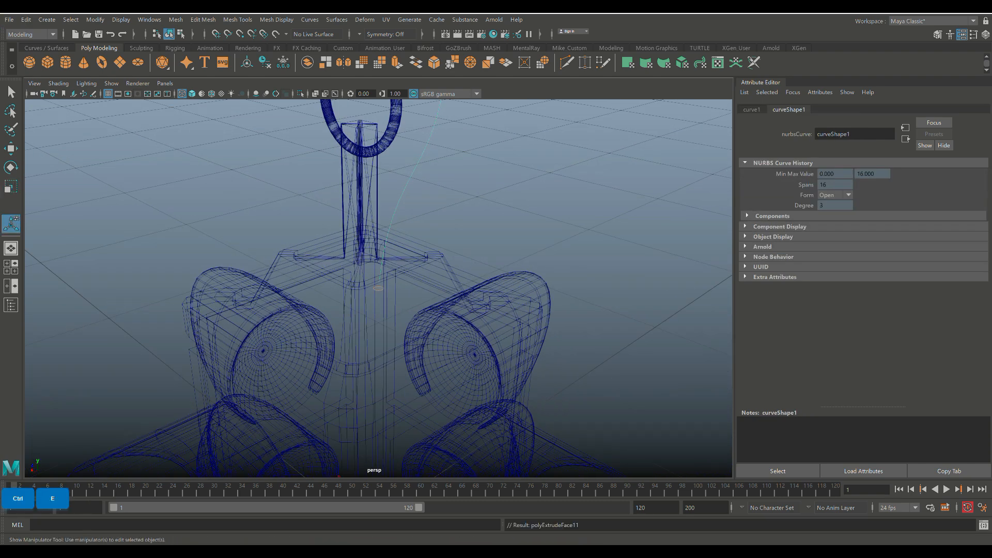
Step: Set the wire extrusion's divisions to 50 so that it follows the curve smoothly
{"action": "scroll", "coordinate": [378, 287], "scroll_direction": "down", "scroll_amount": 4}
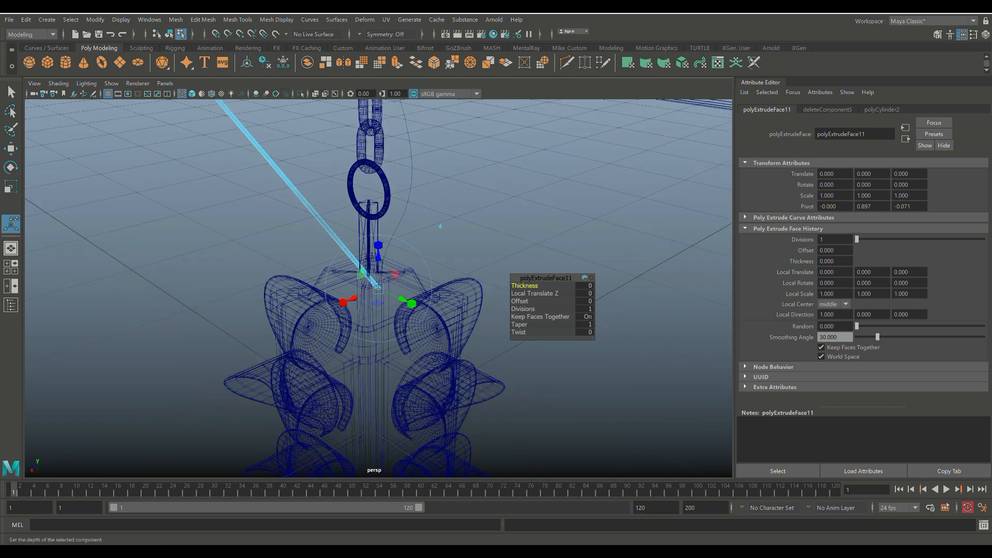
{"action": "left_click_drag", "start_coordinate": [522, 309], "coordinate": [568, 309]}
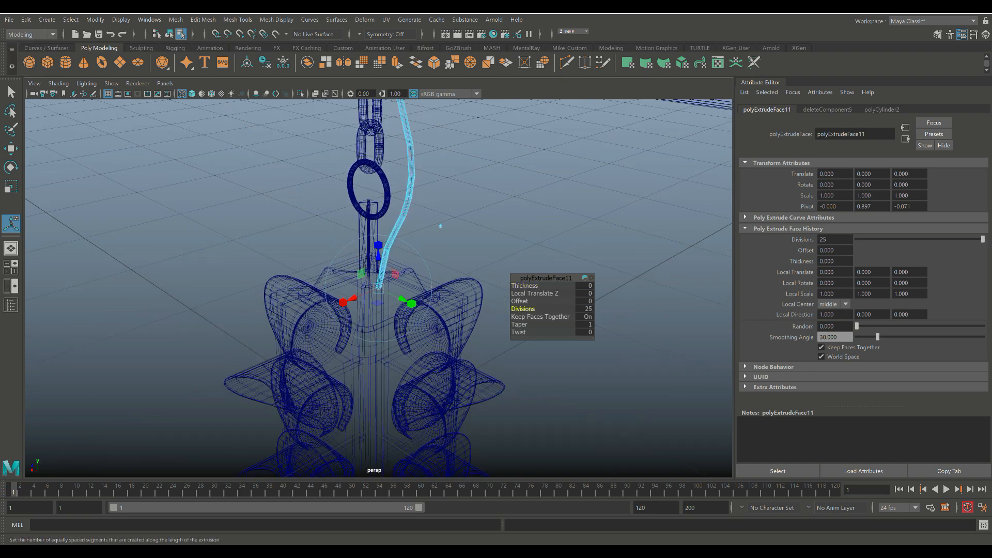
{"action": "left_click", "coordinate": [584, 309]}
{"action": "type", "text": "50"}
{"action": "key", "text": "Return"}
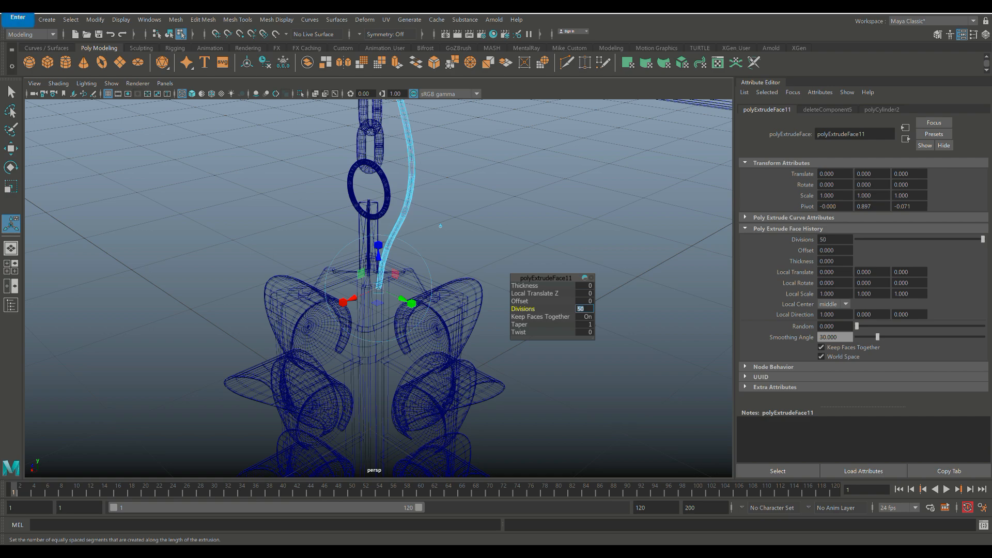
{"action": "scroll", "coordinate": [439, 300], "scroll_direction": "down", "scroll_amount": 5}
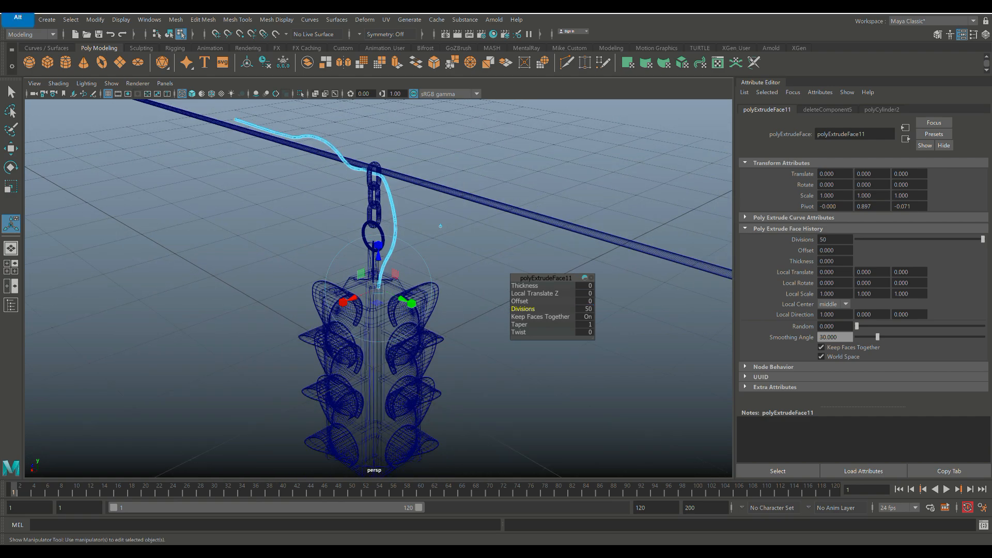
Step: Return the extruded wire to object mode and delete its construction history
{"action": "left_click_drag", "start_coordinate": [439, 300], "coordinate": [585, 230], "text": "alt"}
{"action": "left_click_drag", "start_coordinate": [441, 226], "coordinate": [470, 228], "text": "alt"}
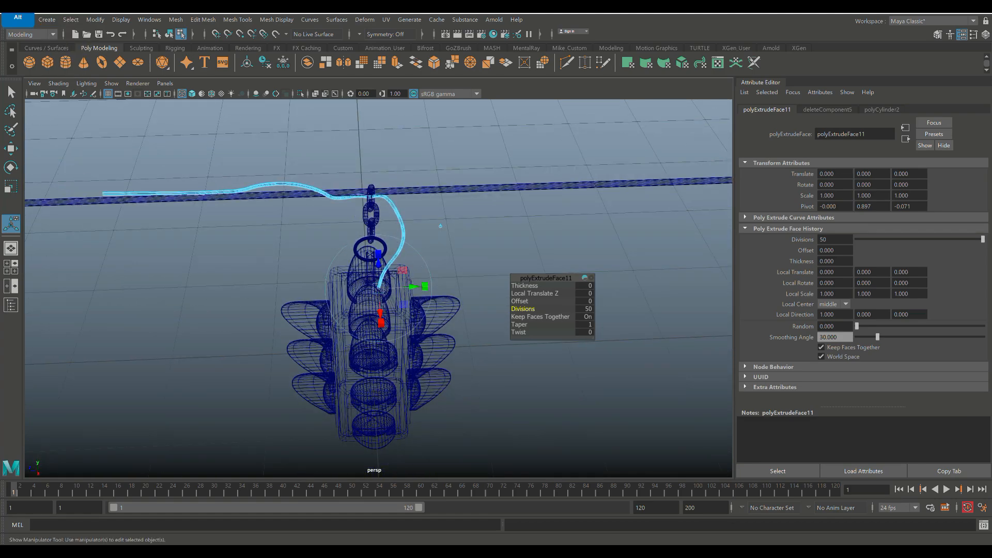
{"action": "middle_click_drag", "start_coordinate": [470, 228], "coordinate": [491, 227], "text": "alt"}
{"action": "left_click_drag", "start_coordinate": [491, 227], "coordinate": [550, 228], "text": "alt"}
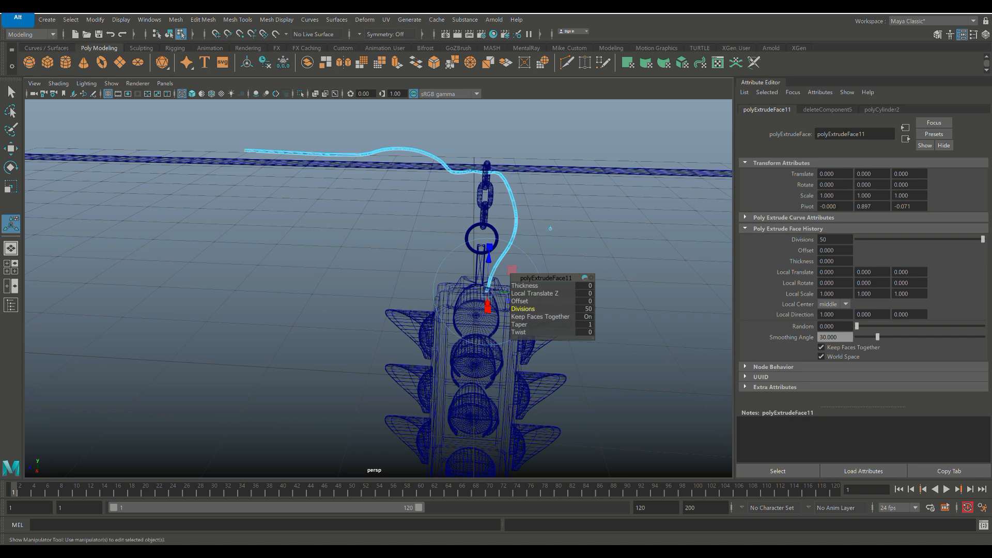
{"action": "right_click_drag", "start_coordinate": [417, 151], "coordinate": [467, 135]}
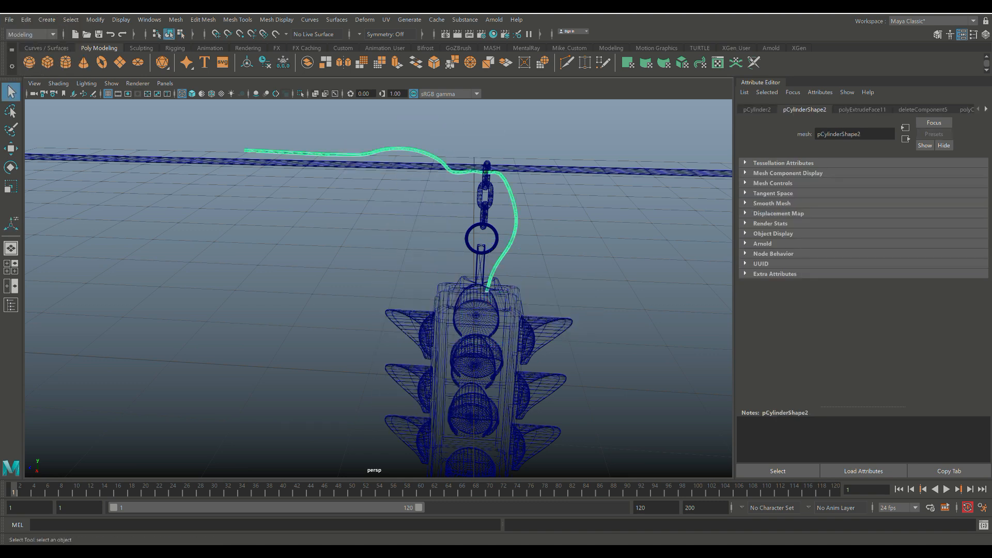
{"action": "left_click", "coordinate": [26, 20]}
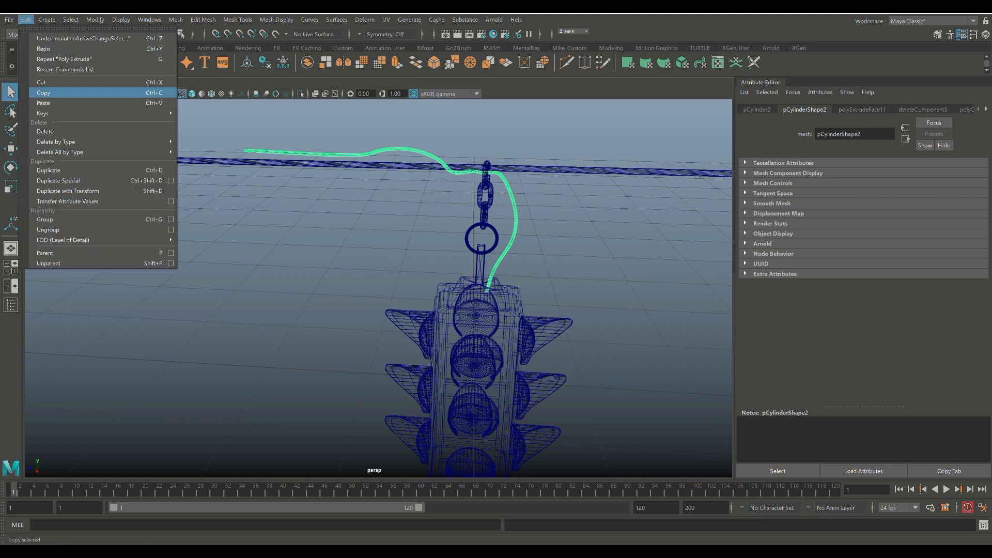
{"action": "mouse_move", "coordinate": [103, 142]}
{"action": "left_click", "coordinate": [199, 151]}
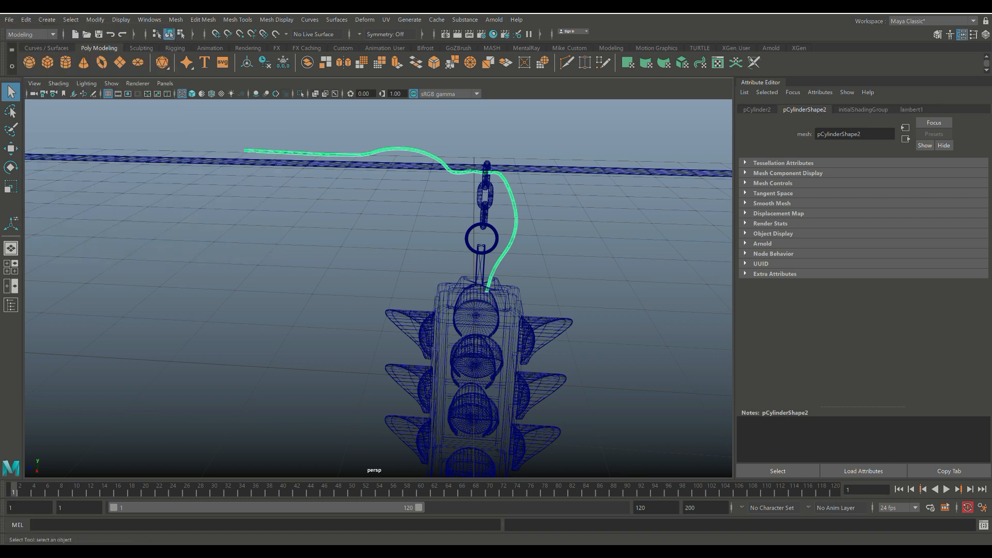
Step: Open the Outliner, delete curve1 and put the Outliner away
{"action": "left_click", "coordinate": [11, 305]}
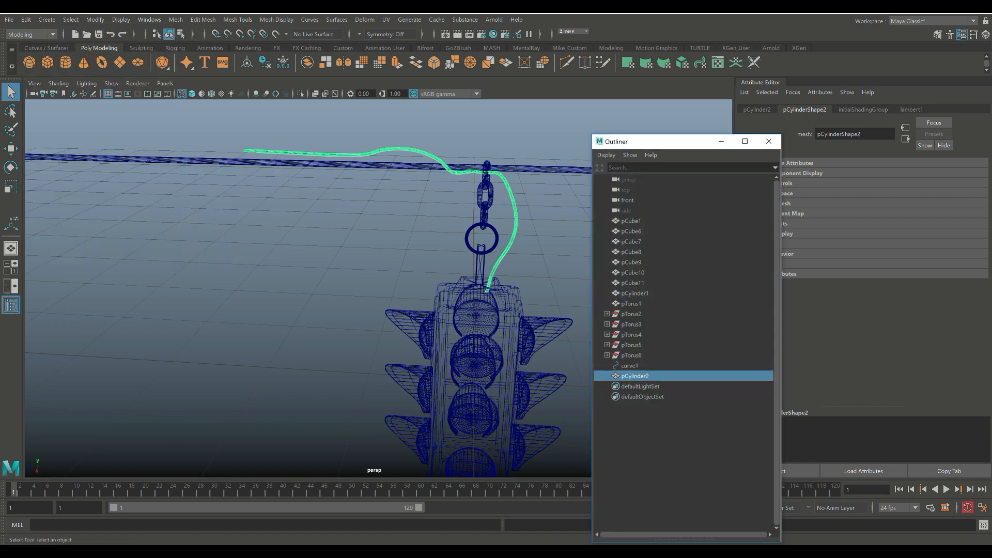
{"action": "left_click", "coordinate": [630, 366]}
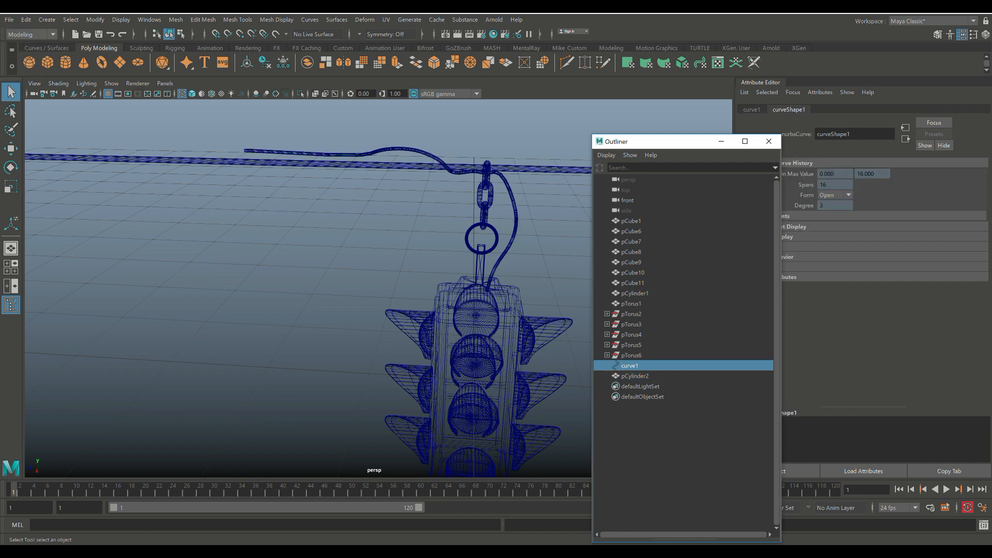
{"action": "key", "text": "Delete"}
{"action": "left_click", "coordinate": [721, 141]}
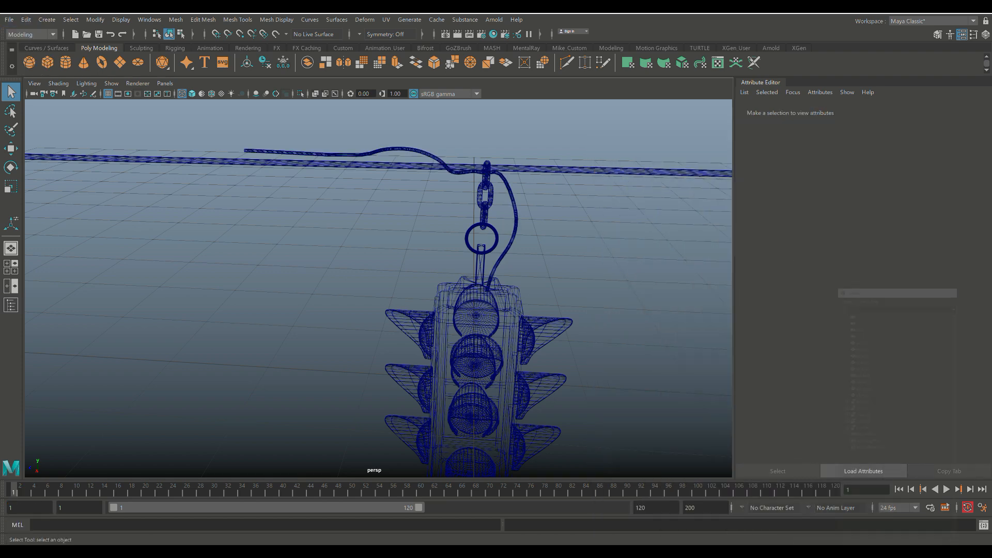
Step: Switch the wire to vertex editing and select the vertices of its far stretch along the cable
{"action": "scroll", "coordinate": [378, 288], "scroll_direction": "up", "scroll_amount": 4}
{"action": "middle_click_drag", "start_coordinate": [444, 279], "coordinate": [345, 320], "text": "alt"}
{"action": "scroll", "coordinate": [378, 288], "scroll_direction": "up", "scroll_amount": 3}
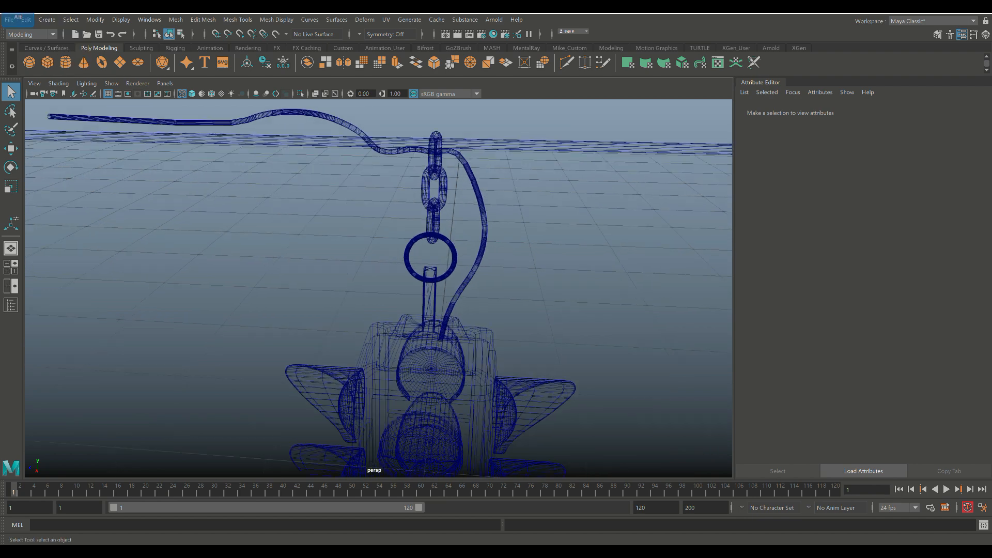
{"action": "middle_click_drag", "start_coordinate": [378, 248], "coordinate": [408, 354], "text": "alt"}
{"action": "scroll", "coordinate": [378, 288], "scroll_direction": "down", "scroll_amount": 2}
{"action": "left_click_drag", "start_coordinate": [445, 268], "coordinate": [436, 307], "text": "alt"}
{"action": "right_click_drag", "start_coordinate": [270, 273], "coordinate": [227, 273]}
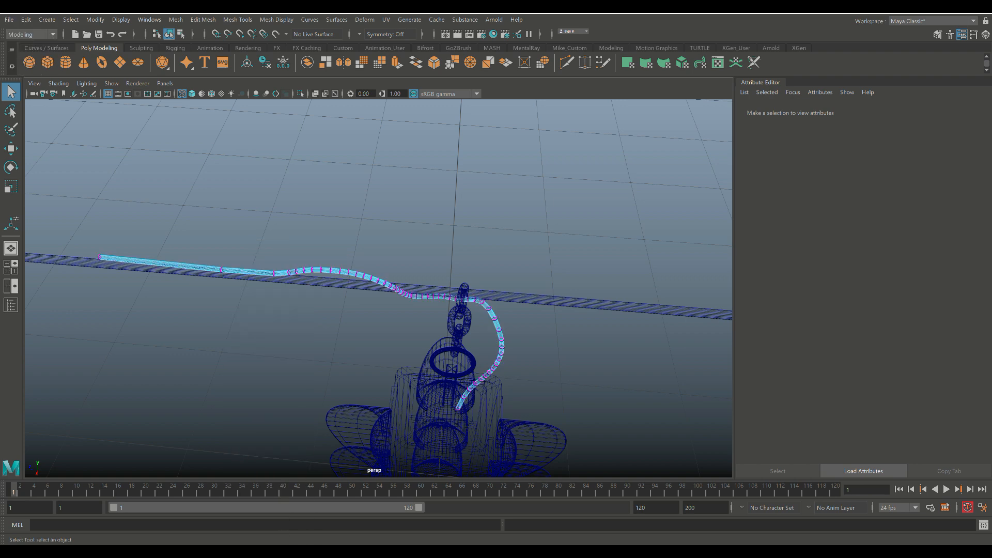
{"action": "middle_click_drag", "start_coordinate": [310, 321], "coordinate": [421, 297], "text": "alt"}
{"action": "mouse_move", "coordinate": [421, 297]}
{"action": "left_mouse_down", "text": "alt"}
{"action": "mouse_move", "coordinate": [452, 357]}
{"action": "mouse_move", "coordinate": [421, 305]}
{"action": "left_mouse_up", "text": "alt"}
{"action": "left_click_drag", "start_coordinate": [178, 254], "coordinate": [402, 348]}
Step: Turn on soft selection with a falloff reaching toward the chain and move the wire's far stretch sideways over the cable
{"action": "key", "text": "b"}
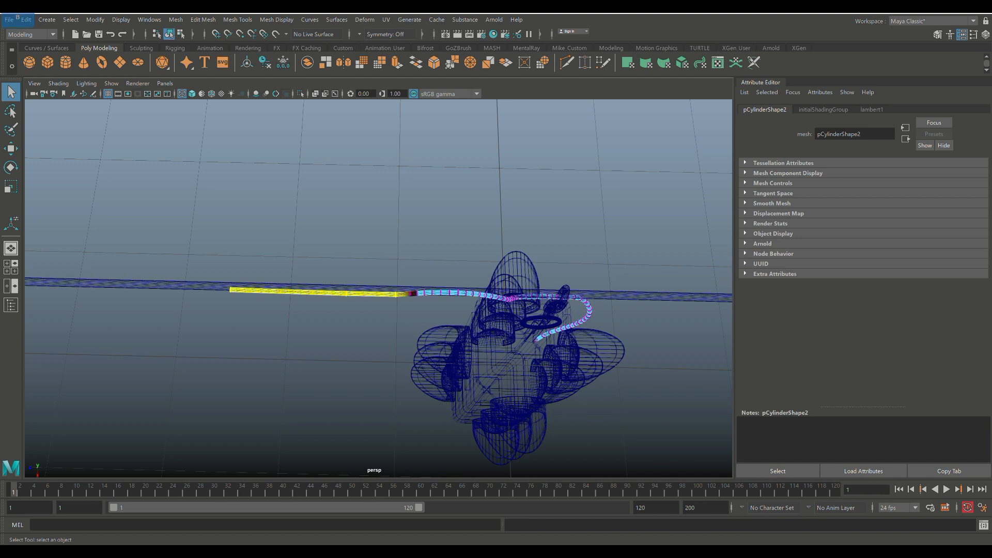
{"action": "key", "text": "b"}
{"action": "left_click_drag", "start_coordinate": [312, 293], "coordinate": [378, 292]}
{"action": "key", "text": "w"}
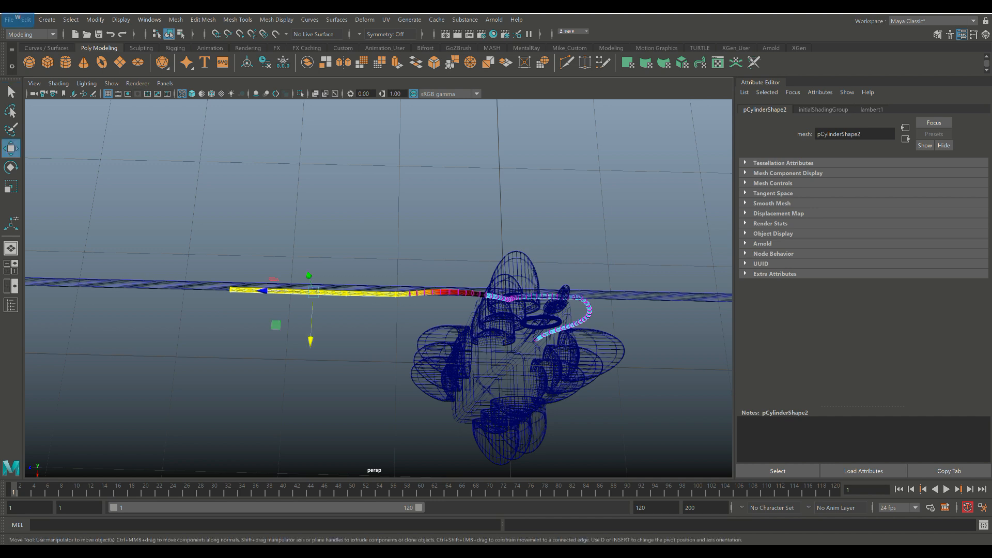
{"action": "left_click_drag", "start_coordinate": [310, 341], "coordinate": [310, 335]}
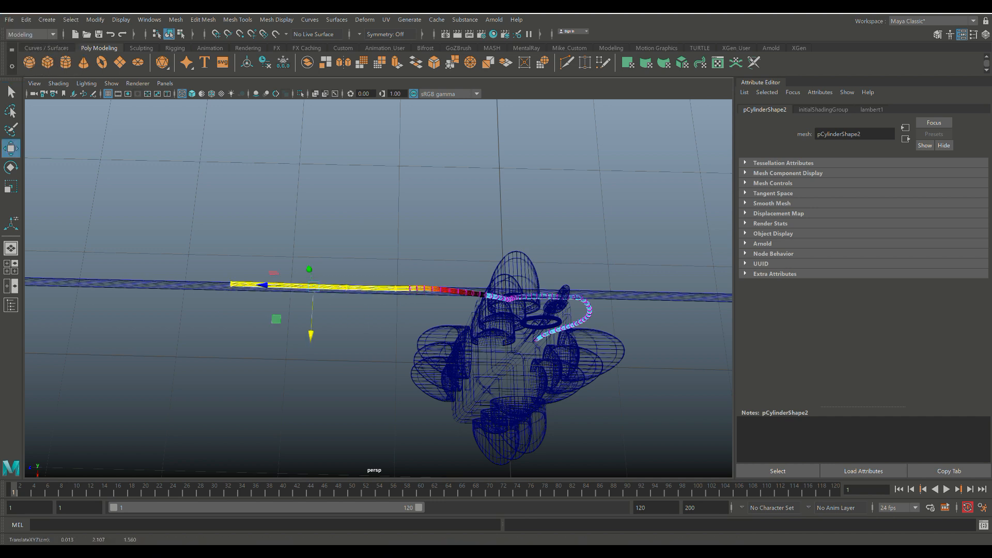
Step: Return the wire to object mode, deselect it and display the perspective view shaded to check the wire against the cable
{"action": "left_click", "coordinate": [310, 384]}
{"action": "scroll", "coordinate": [310, 385], "scroll_direction": "up", "scroll_amount": 4}
{"action": "left_click_drag", "start_coordinate": [310, 385], "coordinate": [287, 323], "text": "alt"}
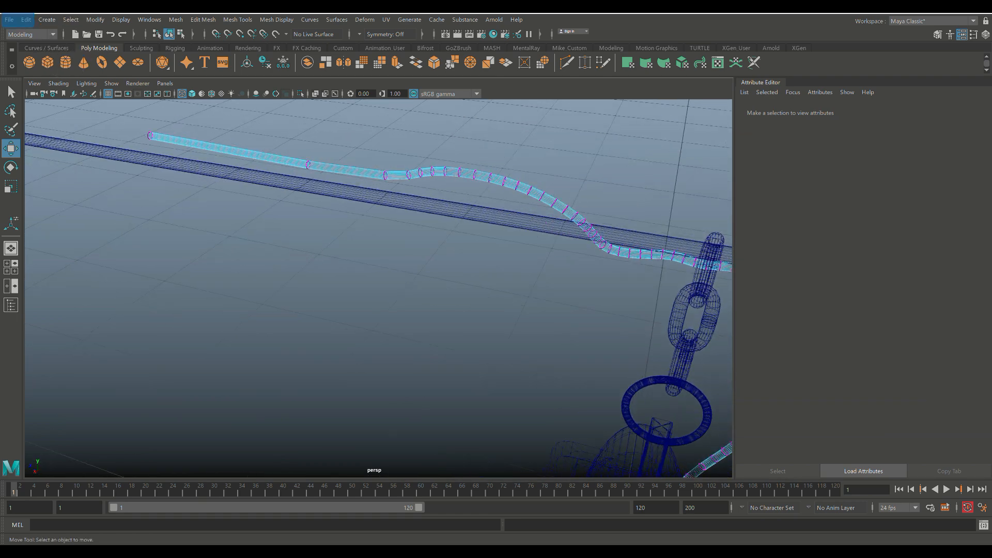
{"action": "middle_click_drag", "start_coordinate": [465, 320], "coordinate": [248, 280], "text": "alt"}
{"action": "scroll", "coordinate": [248, 280], "scroll_direction": "down", "scroll_amount": 4}
{"action": "left_click_drag", "start_coordinate": [248, 280], "coordinate": [253, 243], "text": "alt"}
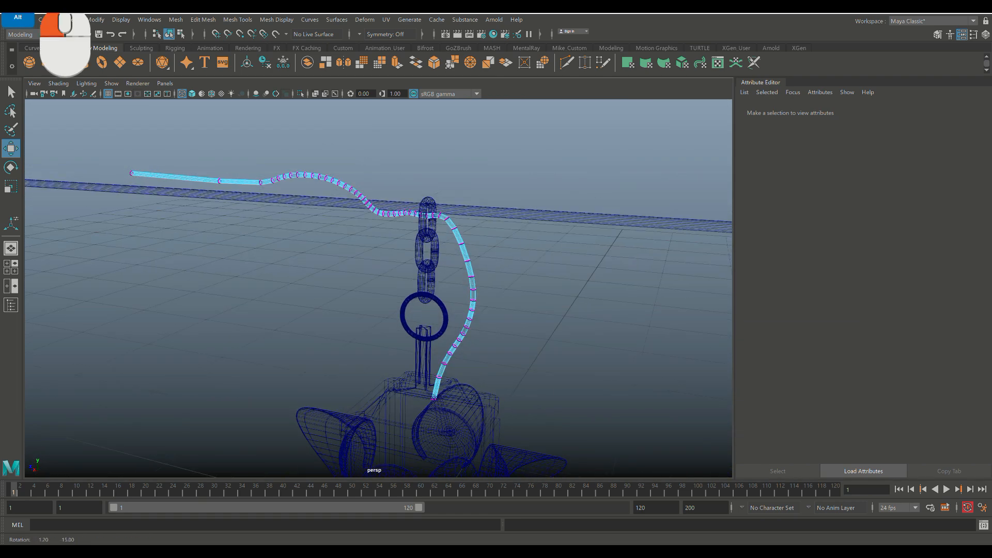
{"action": "right_click_drag", "start_coordinate": [478, 208], "coordinate": [530, 190]}
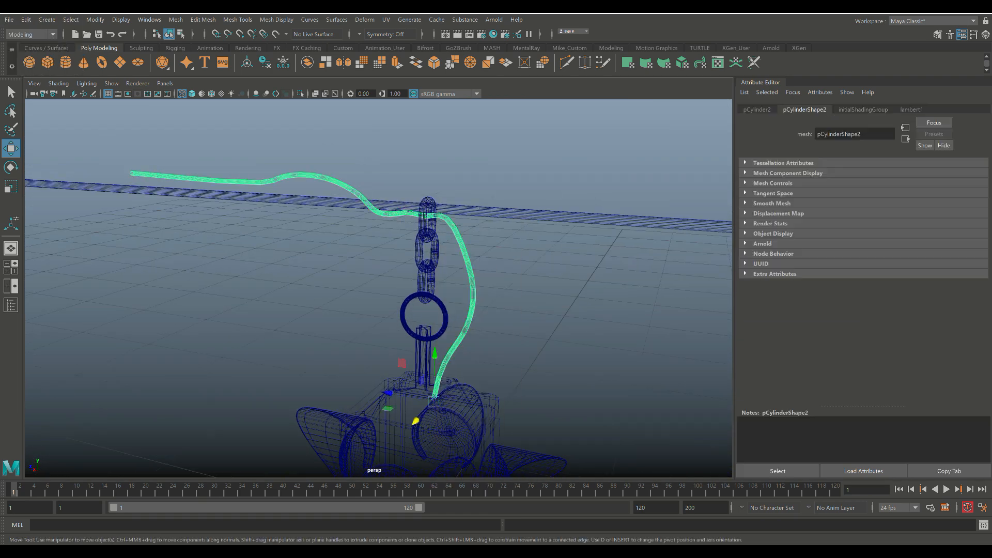
{"action": "left_click", "coordinate": [532, 190]}
{"action": "key", "text": "5"}
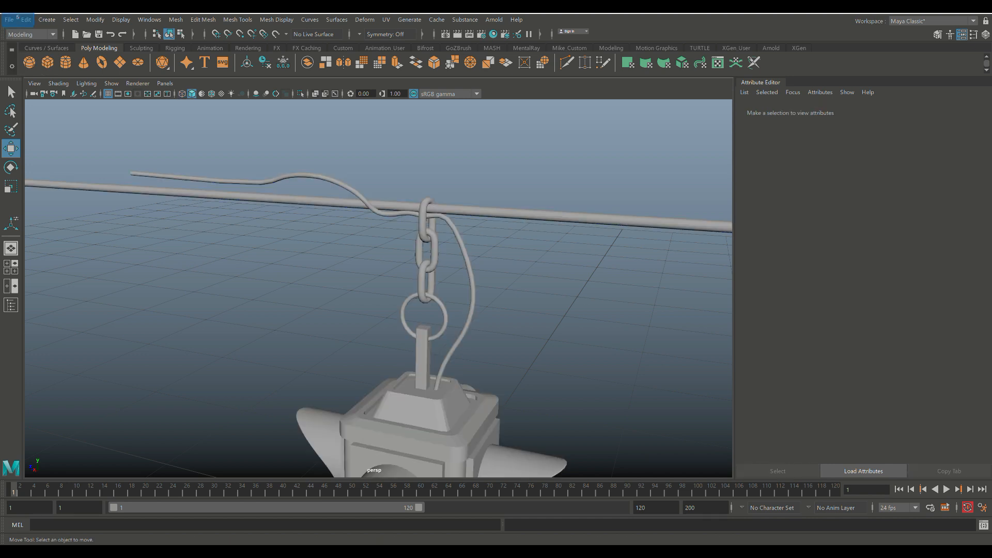
{"action": "right_click_drag", "start_coordinate": [532, 307], "coordinate": [494, 302], "text": "alt"}
{"action": "middle_click_drag", "start_coordinate": [493, 302], "coordinate": [492, 264], "text": "alt"}
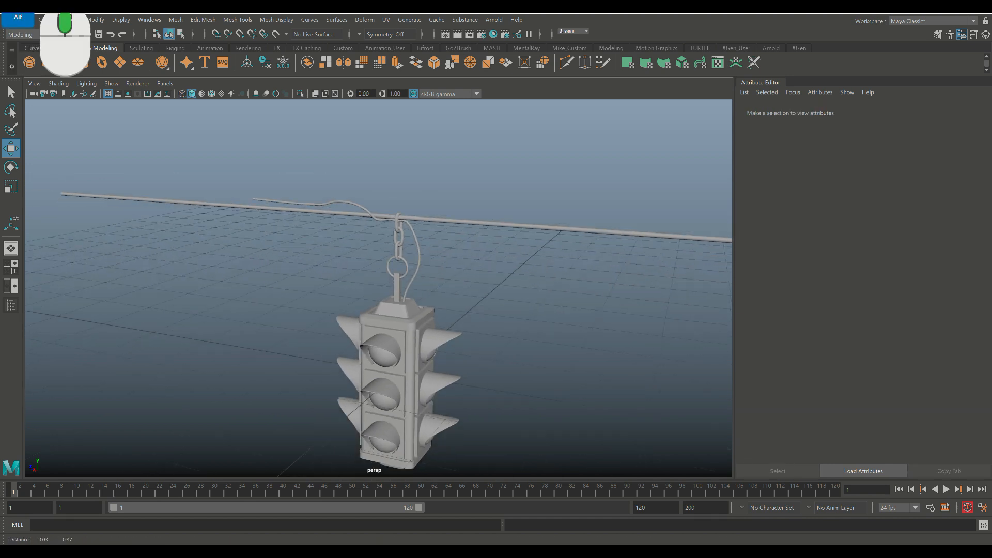
{"action": "scroll", "coordinate": [492, 264], "scroll_direction": "down", "scroll_amount": 2}
{"action": "left_click_drag", "start_coordinate": [492, 264], "coordinate": [564, 289], "text": "alt"}
Step: Reopen the wire's vertices and soft-select the straight far stretch in order to adjust its position along the cable
{"action": "left_click", "coordinate": [482, 263]}
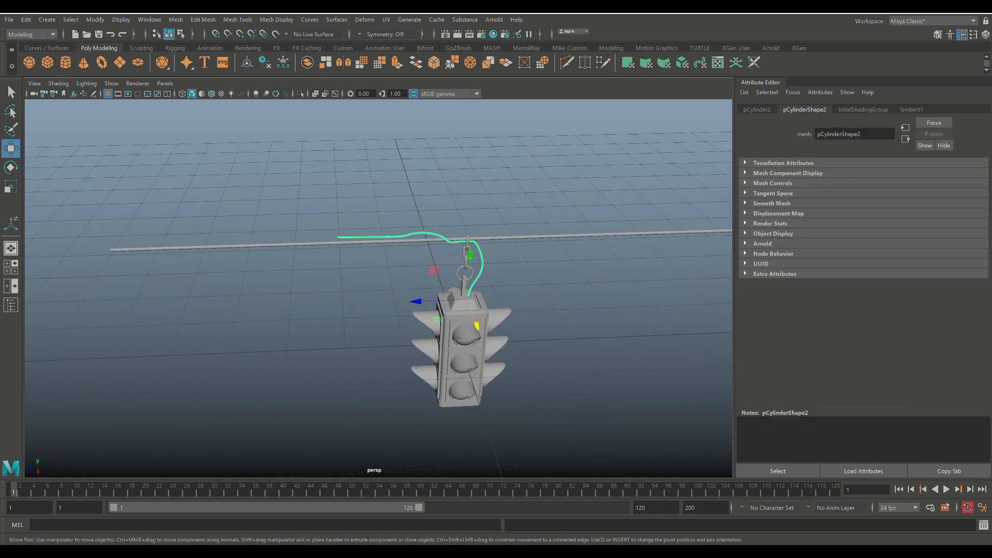
{"action": "scroll", "coordinate": [482, 262], "scroll_direction": "up", "scroll_amount": 3}
{"action": "left_click_drag", "start_coordinate": [482, 263], "coordinate": [482, 250], "text": "alt"}
{"action": "right_click_drag", "start_coordinate": [423, 199], "coordinate": [370, 199]}
{"action": "left_click_drag", "start_coordinate": [257, 167], "coordinate": [357, 209]}
{"action": "left_click_drag", "start_coordinate": [415, 241], "coordinate": [415, 242]}
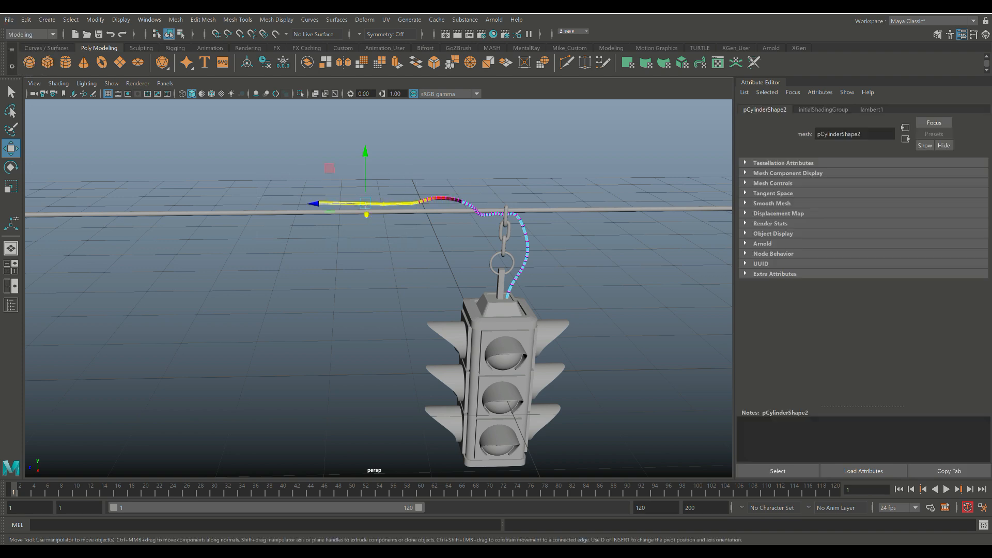
Step: In the side view, lower the wire's far stretch and its free end down onto the top of the cable
{"action": "left_click", "coordinate": [11, 268]}
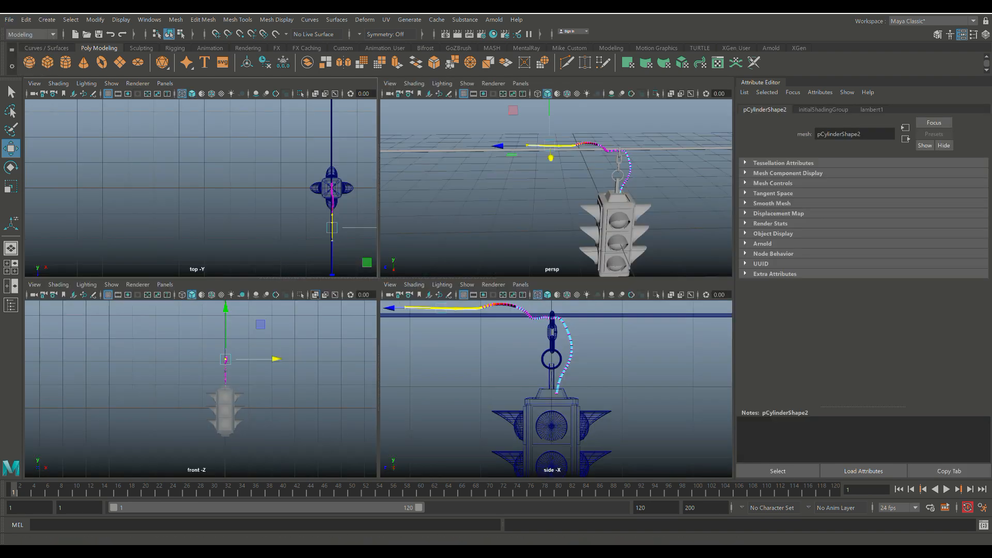
{"action": "key", "text": "space"}
{"action": "key", "text": "f"}
{"action": "scroll", "coordinate": [378, 288], "scroll_direction": "down", "scroll_amount": 12}
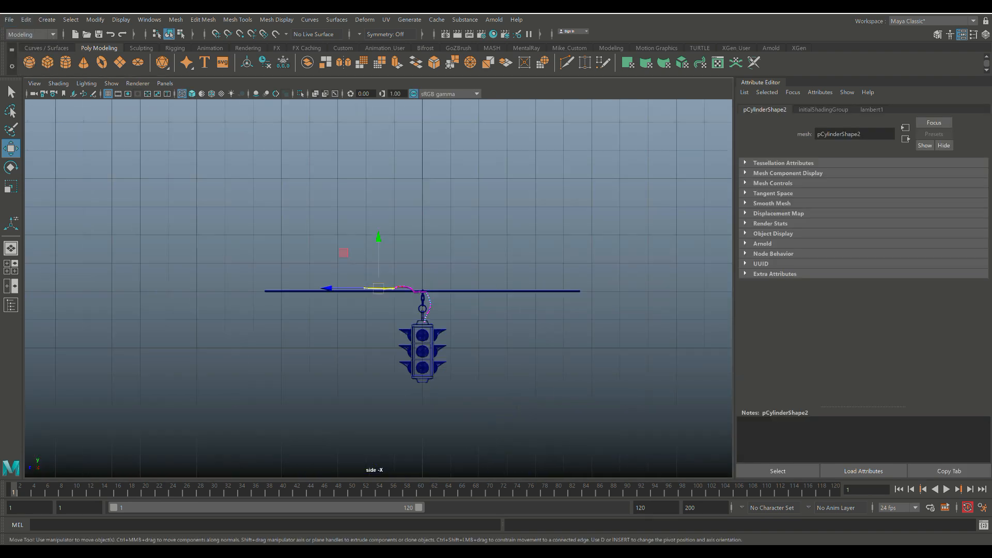
{"action": "scroll", "coordinate": [378, 288], "scroll_direction": "up", "scroll_amount": 6}
{"action": "scroll", "coordinate": [378, 288], "scroll_direction": "up", "scroll_amount": 4}
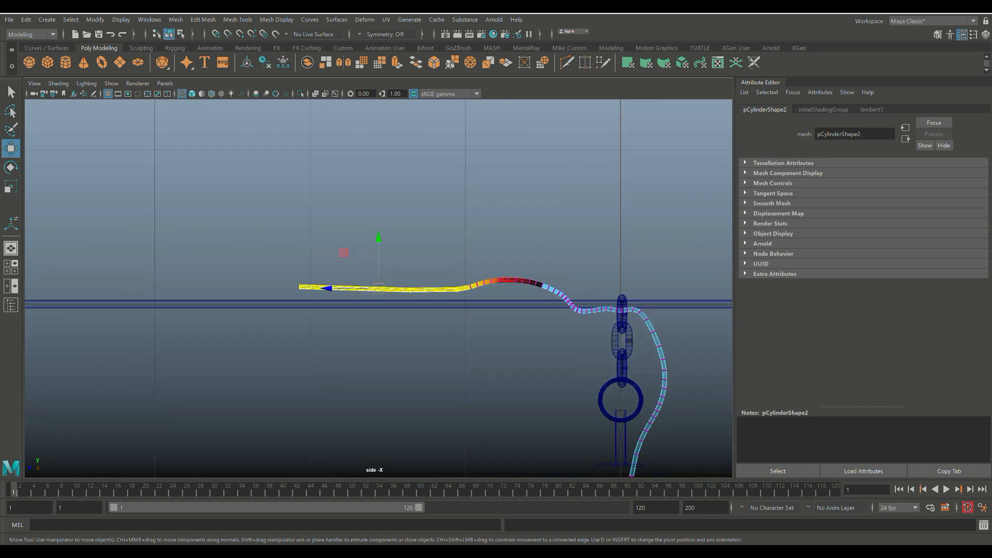
{"action": "left_click_drag", "start_coordinate": [378, 237], "coordinate": [378, 247]}
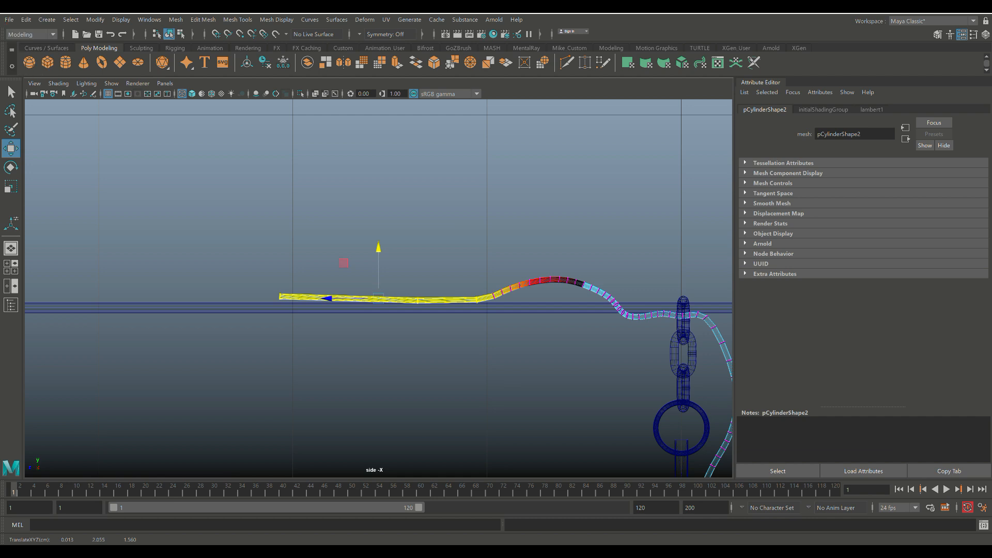
{"action": "left_click_drag", "start_coordinate": [261, 276], "coordinate": [299, 316]}
{"action": "left_click_drag", "start_coordinate": [279, 246], "coordinate": [280, 249]}
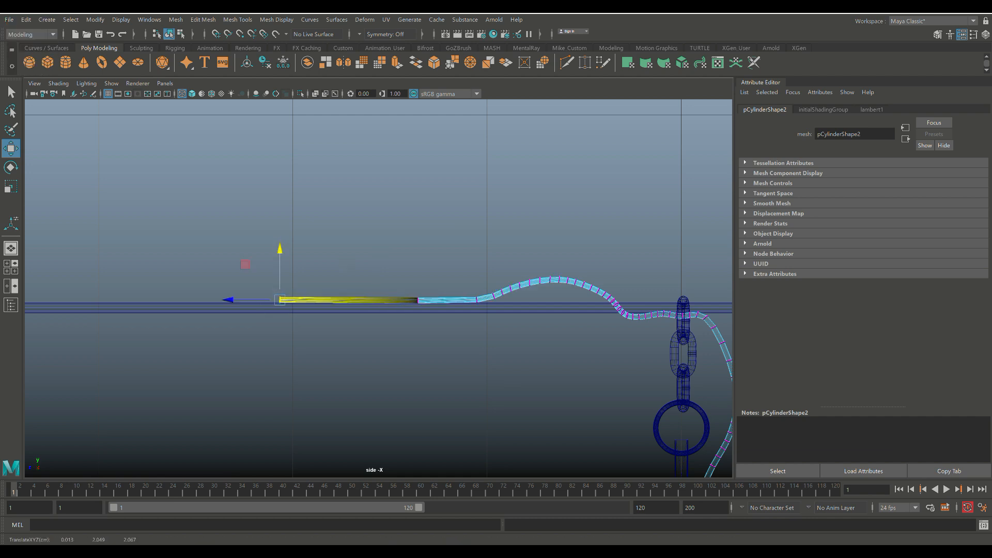
Step: With a narrower soft-selection falloff, raise the wire's dip beside the chain and its section at the top chain link
{"action": "middle_click_drag", "start_coordinate": [465, 279], "coordinate": [227, 285], "text": "alt"}
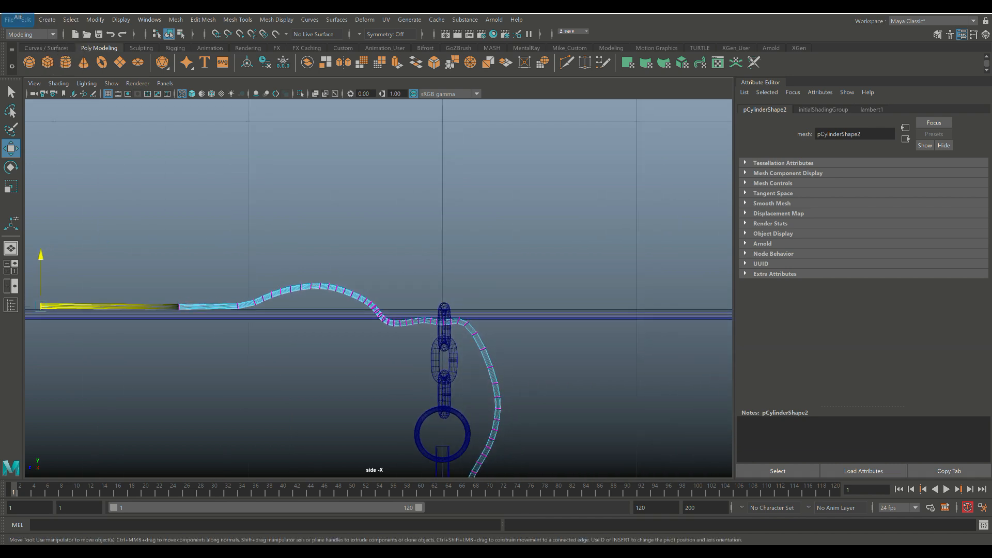
{"action": "scroll", "coordinate": [227, 285], "scroll_direction": "up", "scroll_amount": 3, "text": "alt"}
{"action": "scroll", "coordinate": [379, 288], "scroll_direction": "up", "scroll_amount": 1, "text": "alt"}
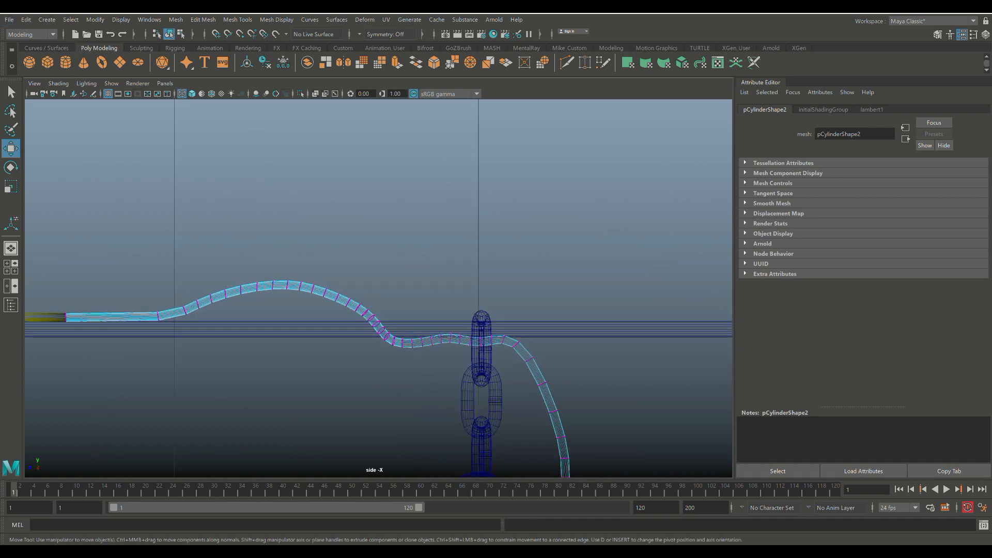
{"action": "left_click_drag", "start_coordinate": [403, 327], "coordinate": [417, 366]}
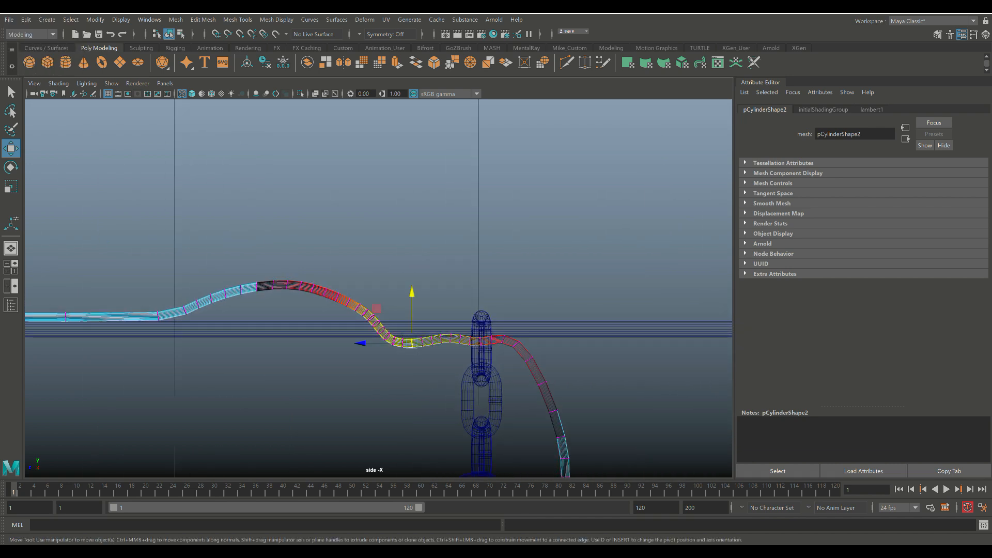
{"action": "mouse_move", "coordinate": [412, 293]}
{"action": "left_mouse_down"}
{"action": "mouse_move", "coordinate": [361, 293]}
{"action": "mouse_move", "coordinate": [412, 292]}
{"action": "left_mouse_up"}
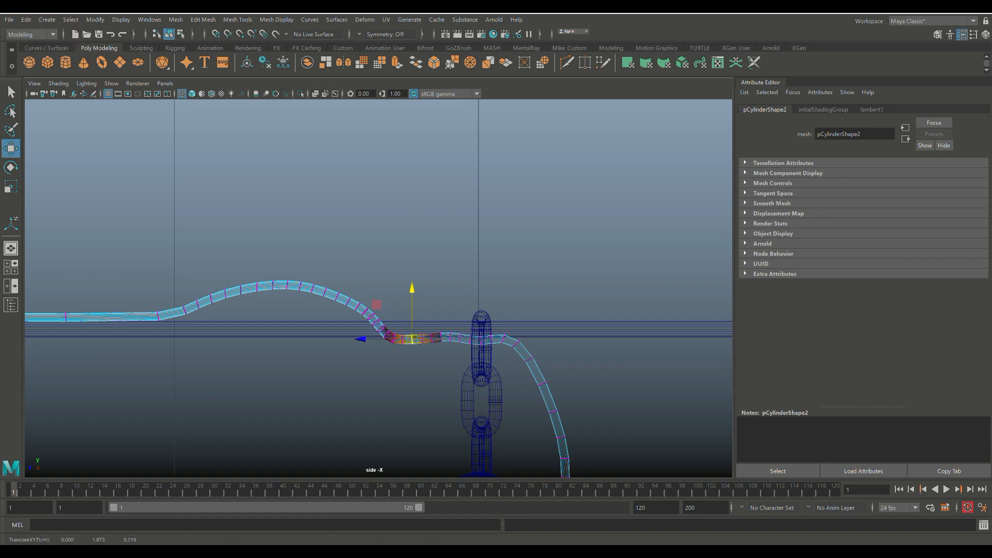
{"action": "left_click_drag", "start_coordinate": [475, 326], "coordinate": [486, 354]}
{"action": "left_click_drag", "start_coordinate": [480, 297], "coordinate": [480, 293]}
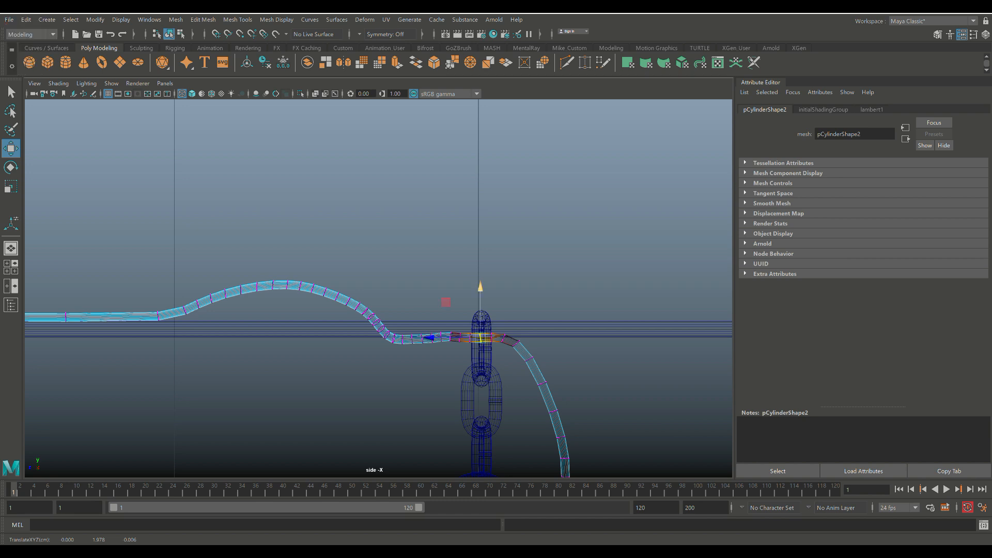
Step: Go back to the perspective view, return the wire to object mode and deselect it
{"action": "scroll", "coordinate": [480, 294], "scroll_direction": "down", "scroll_amount": 15}
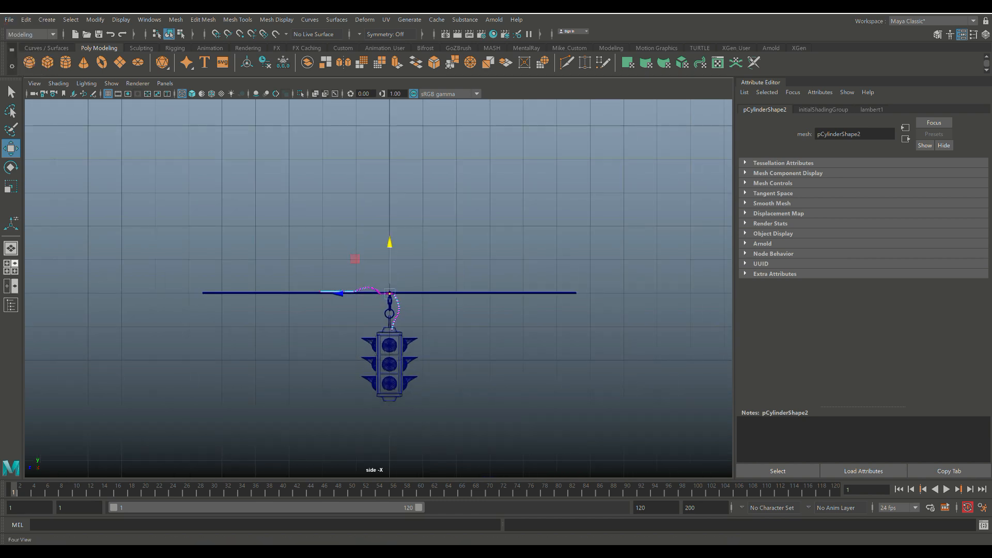
{"action": "left_click", "coordinate": [11, 267]}
{"action": "key", "text": "space"}
{"action": "left_click", "coordinate": [594, 155]}
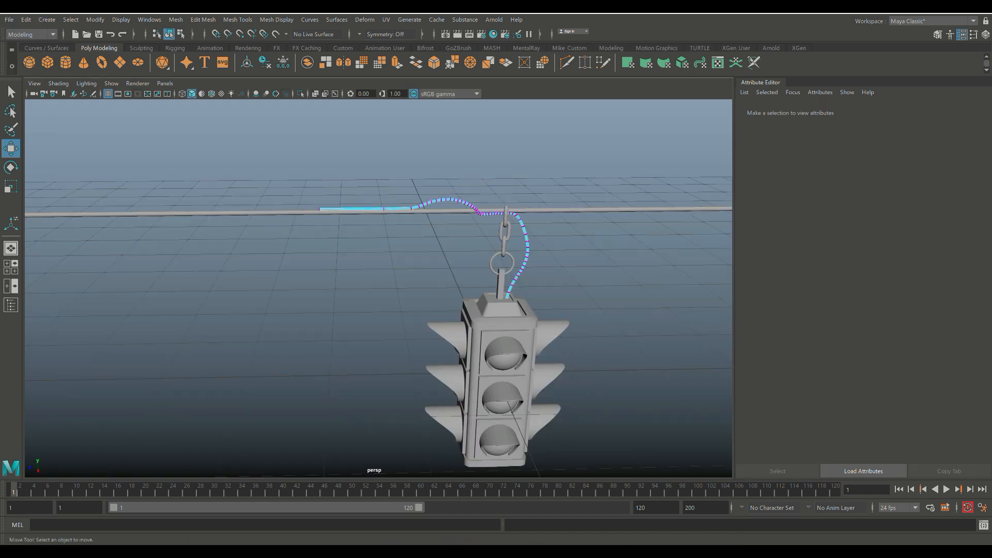
{"action": "right_click_drag", "start_coordinate": [569, 257], "coordinate": [620, 239]}
{"action": "scroll", "coordinate": [620, 239], "scroll_direction": "down", "scroll_amount": 4}
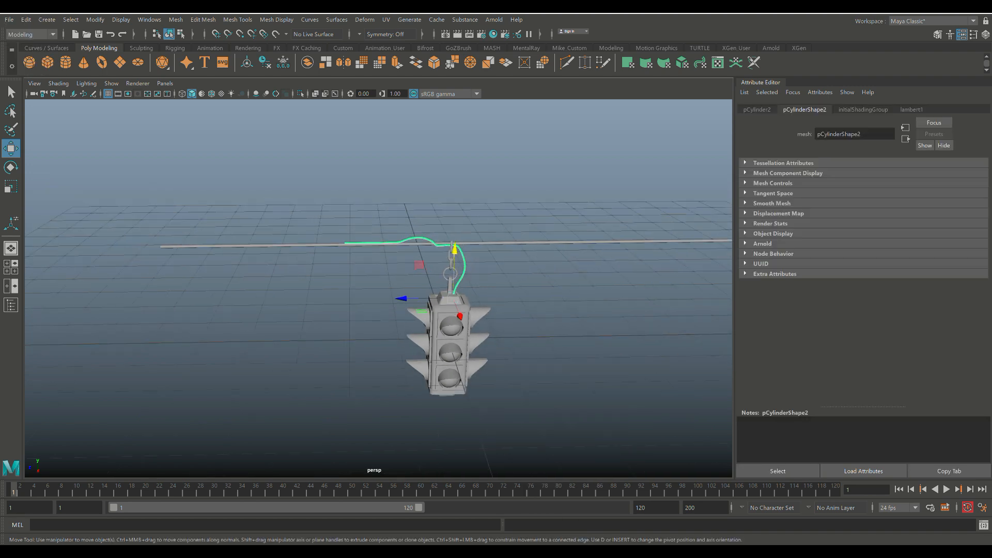
{"action": "left_click", "coordinate": [594, 196]}
Step: Examine the complete traffic light, chain, cable and wire from several angles, including from below
{"action": "left_click_drag", "start_coordinate": [517, 289], "coordinate": [457, 240], "text": "alt"}
{"action": "middle_click_drag", "start_coordinate": [457, 241], "coordinate": [442, 179], "text": "alt"}
{"action": "left_click_drag", "start_coordinate": [443, 178], "coordinate": [393, 147], "text": "alt"}
{"action": "left_click_drag", "start_coordinate": [413, 300], "coordinate": [398, 264], "text": "alt"}
{"action": "middle_click_drag", "start_coordinate": [398, 265], "coordinate": [358, 256], "text": "alt"}
{"action": "scroll", "coordinate": [357, 288], "scroll_direction": "up", "scroll_amount": 3}
{"action": "scroll", "coordinate": [359, 256], "scroll_direction": "down", "scroll_amount": 2}
{"action": "mouse_move", "coordinate": [359, 256]}
{"action": "left_mouse_down", "text": "alt"}
{"action": "mouse_move", "coordinate": [365, 221]}
{"action": "mouse_move", "coordinate": [365, 244]}
{"action": "left_mouse_up", "text": "alt"}
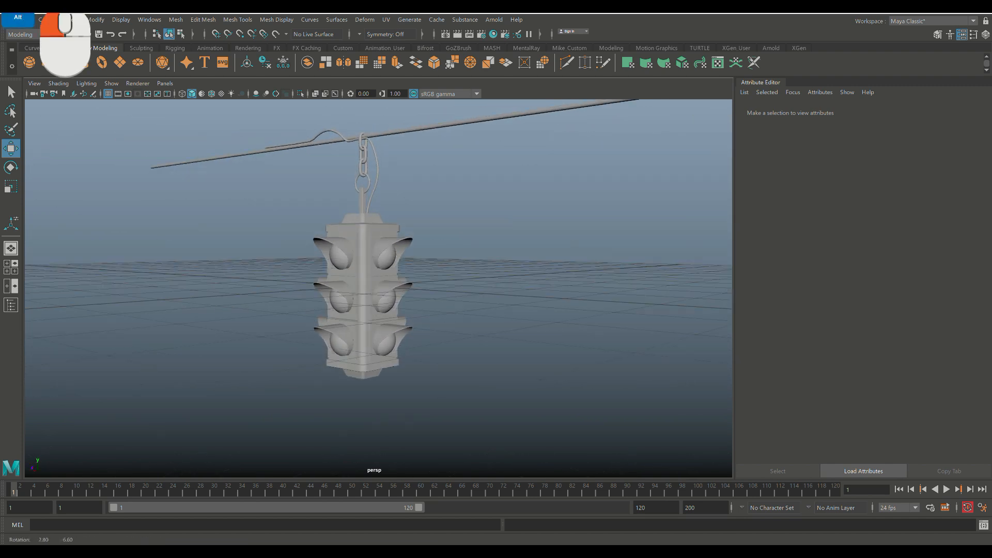